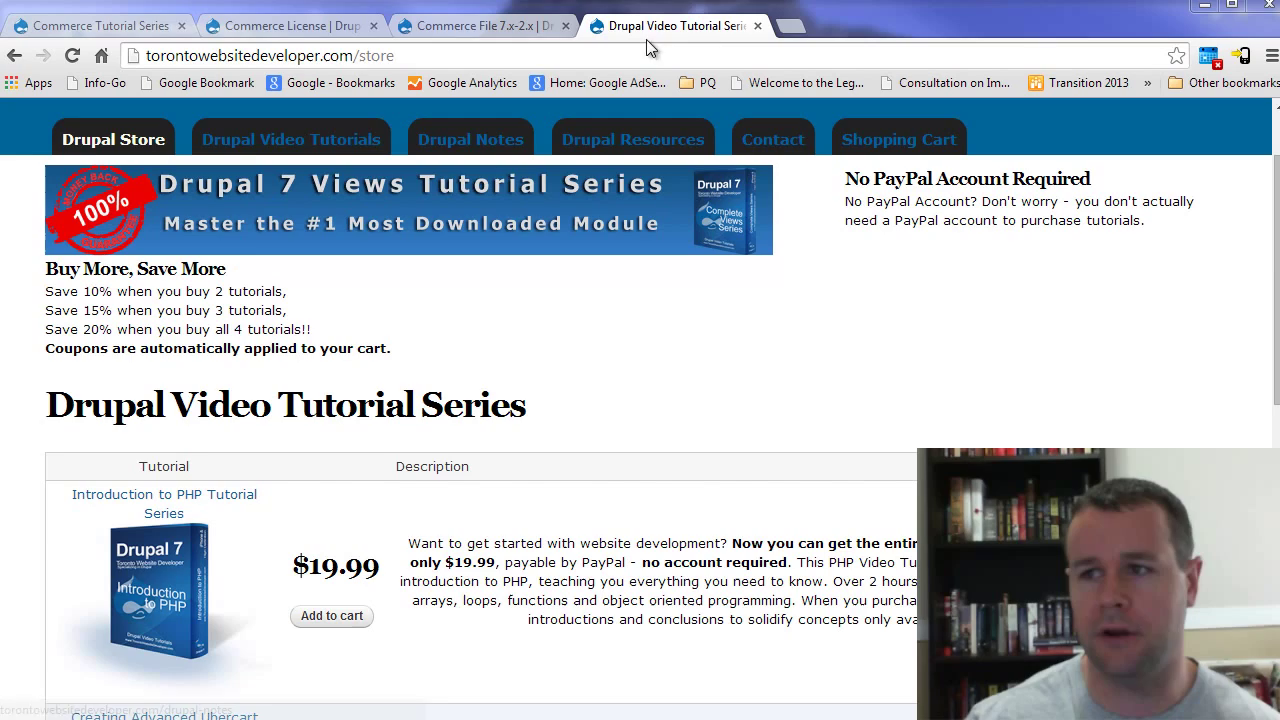
Step: Close the video-tutorial store tab and browse the Commerce License and Commerce File project pages
left_click(758, 26)
left_click(320, 25)
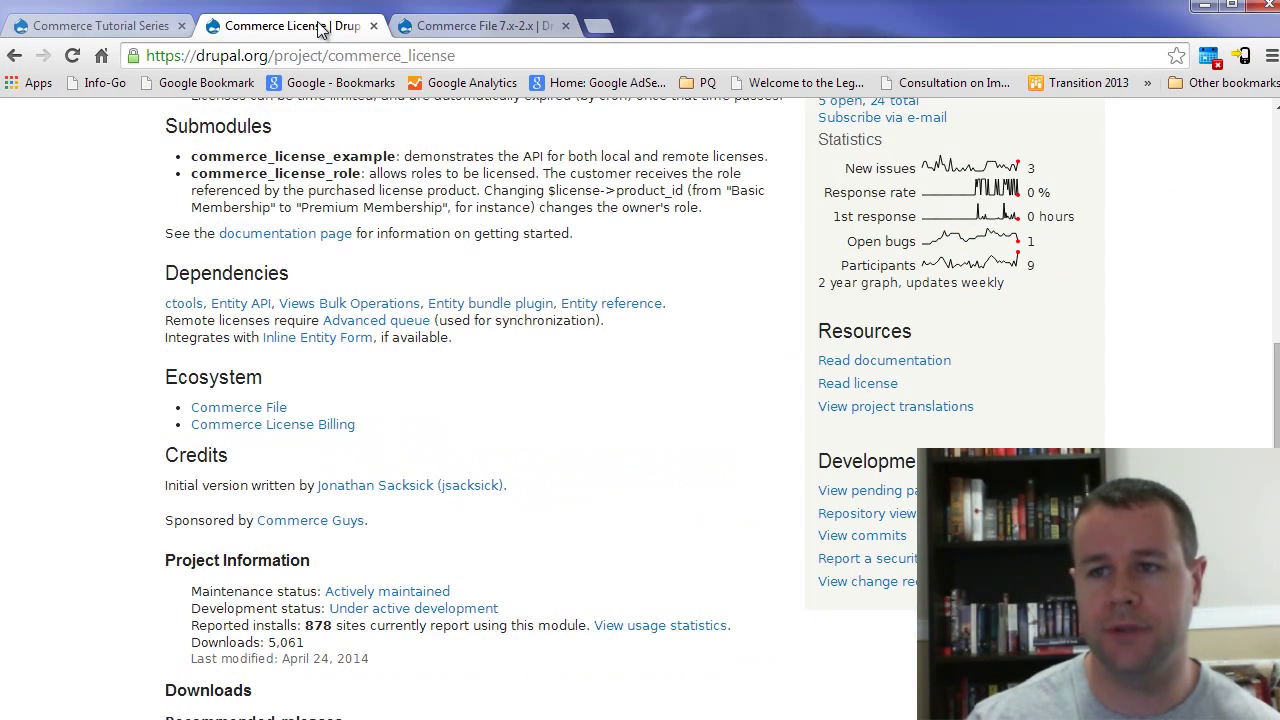
left_click(452, 27)
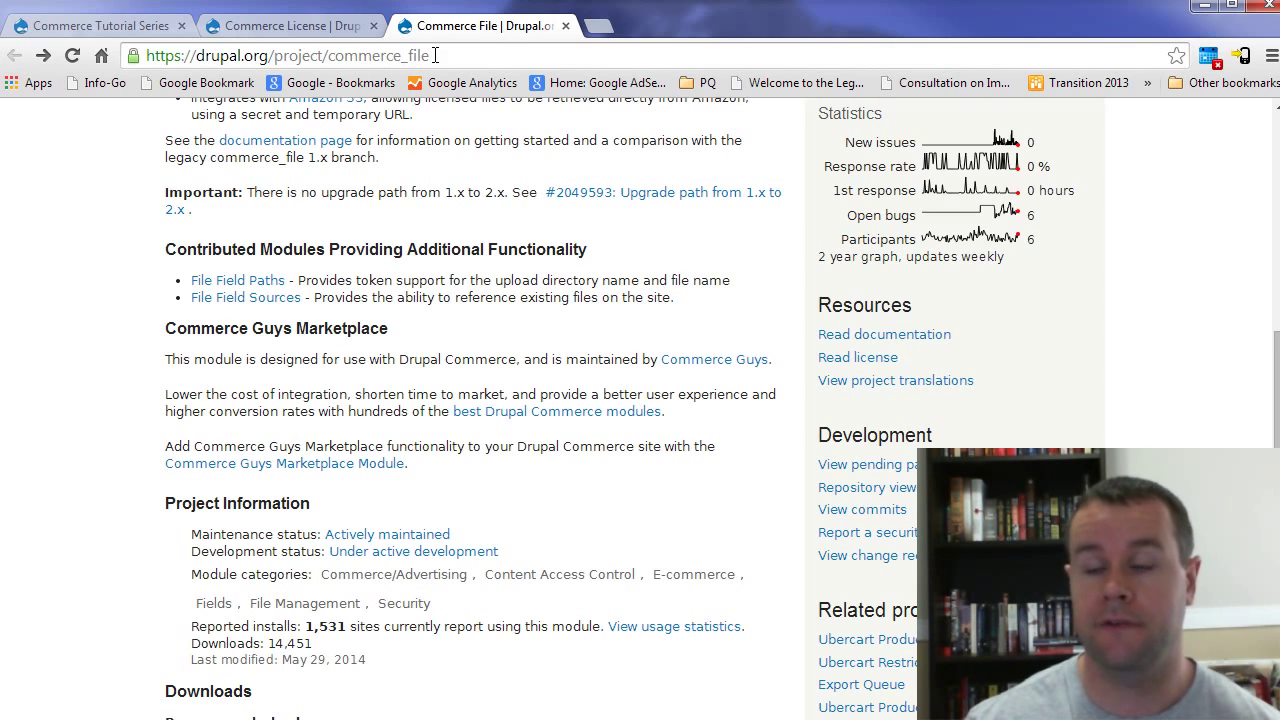
left_click(328, 27)
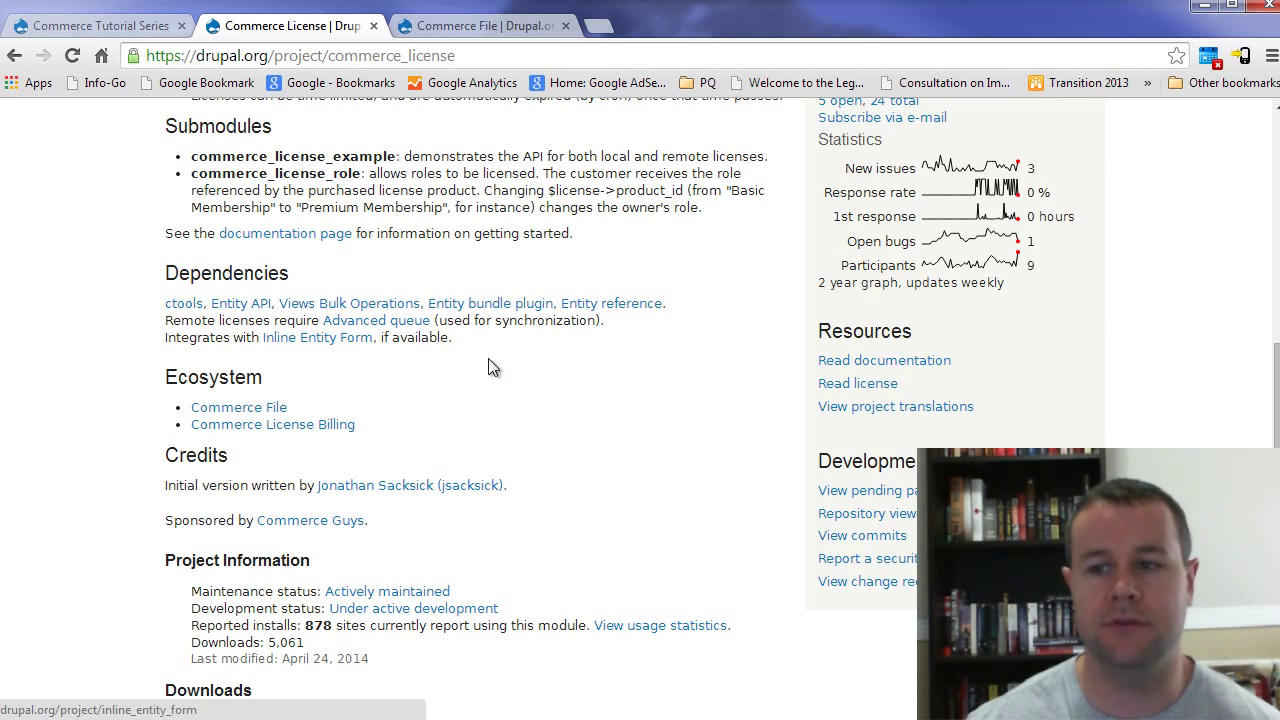
Step: Highlight the 'Remote licenses require' dependency note on the Commerce License project page
mouse_move(163, 323)
left_mouse_down()
mouse_move(276, 322)
mouse_move(167, 323)
left_mouse_up()
left_click(276, 322)
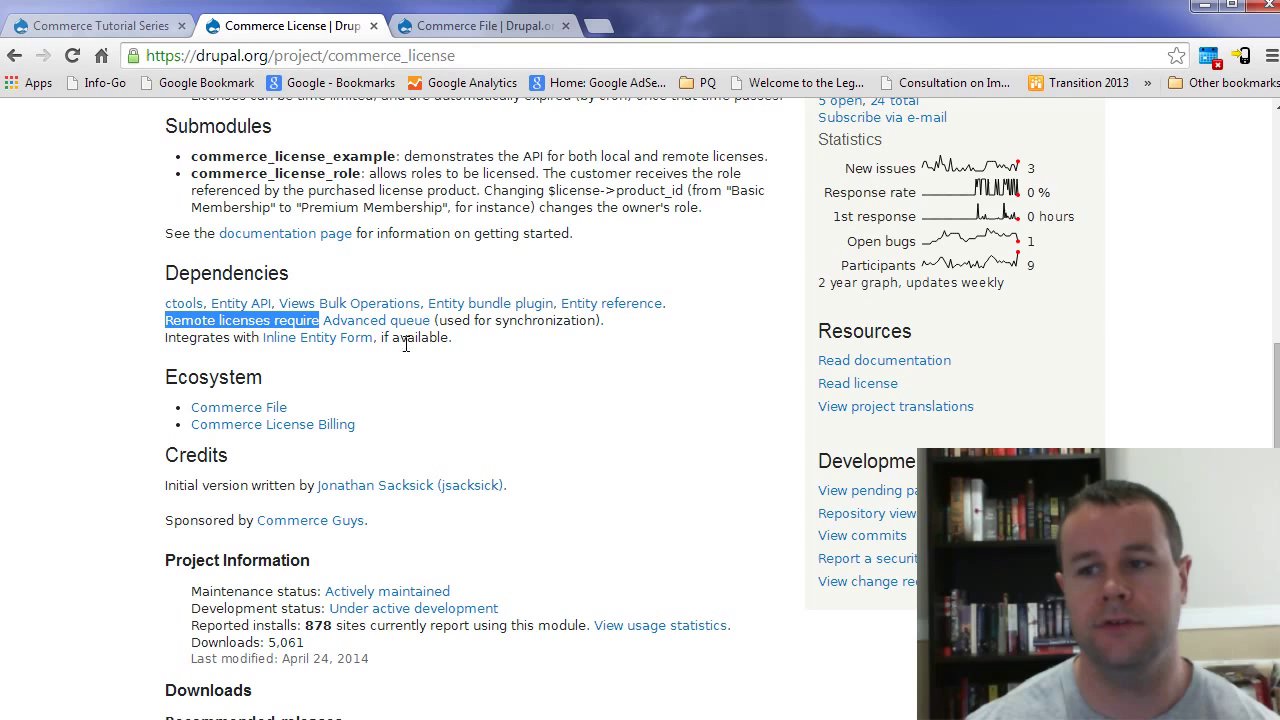
left_click(497, 322)
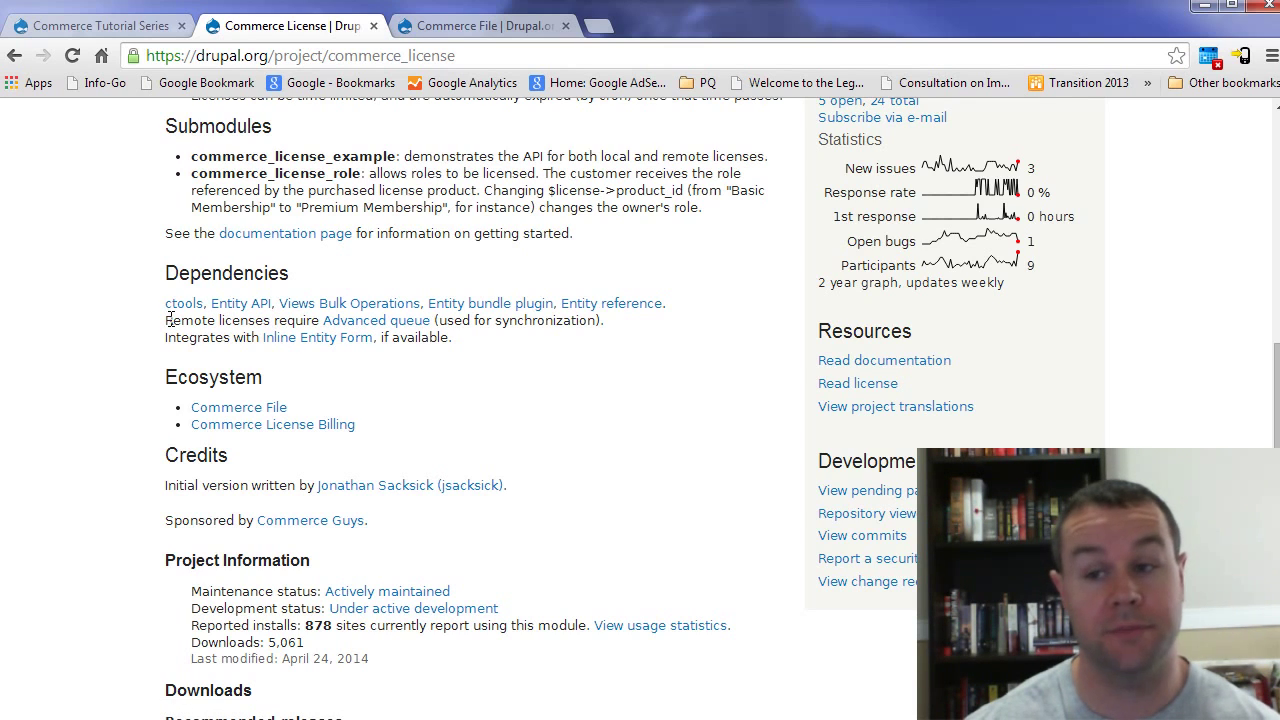
left_click_drag(168, 320, 271, 318)
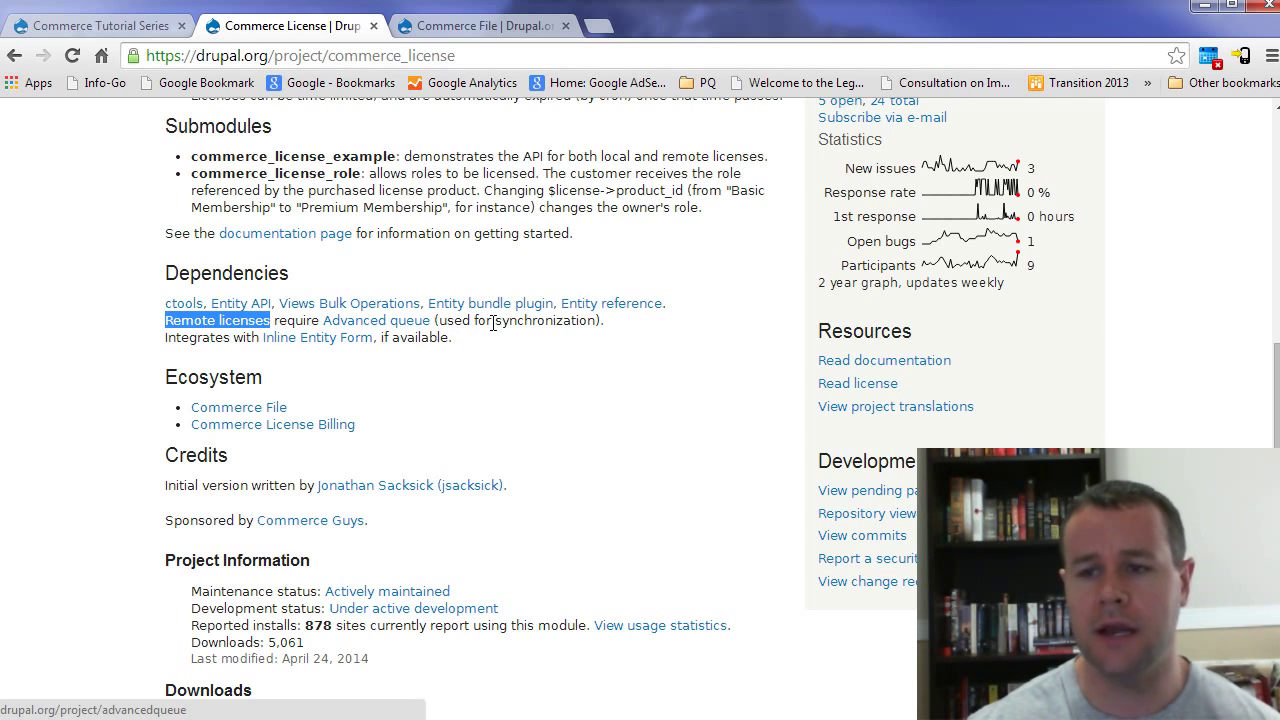
left_click(460, 30)
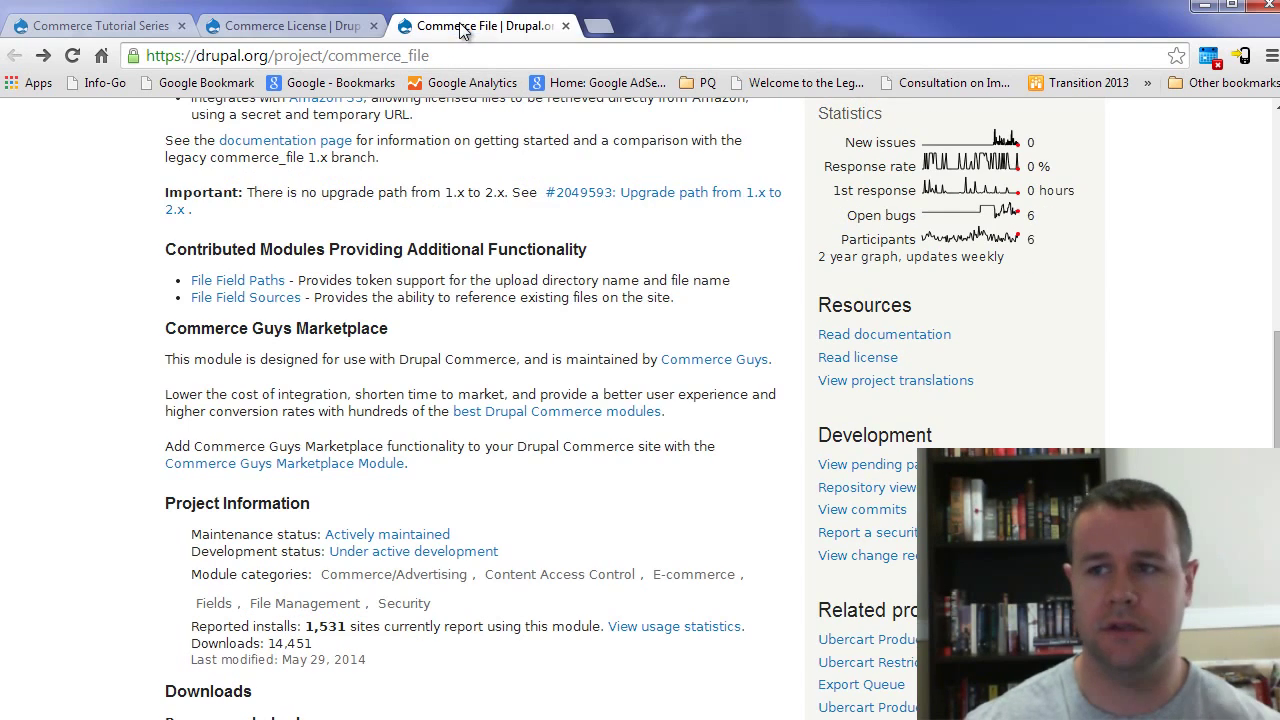
Step: Switch to the local Commerce Tutorial Series site and reload its home page
left_click(151, 28)
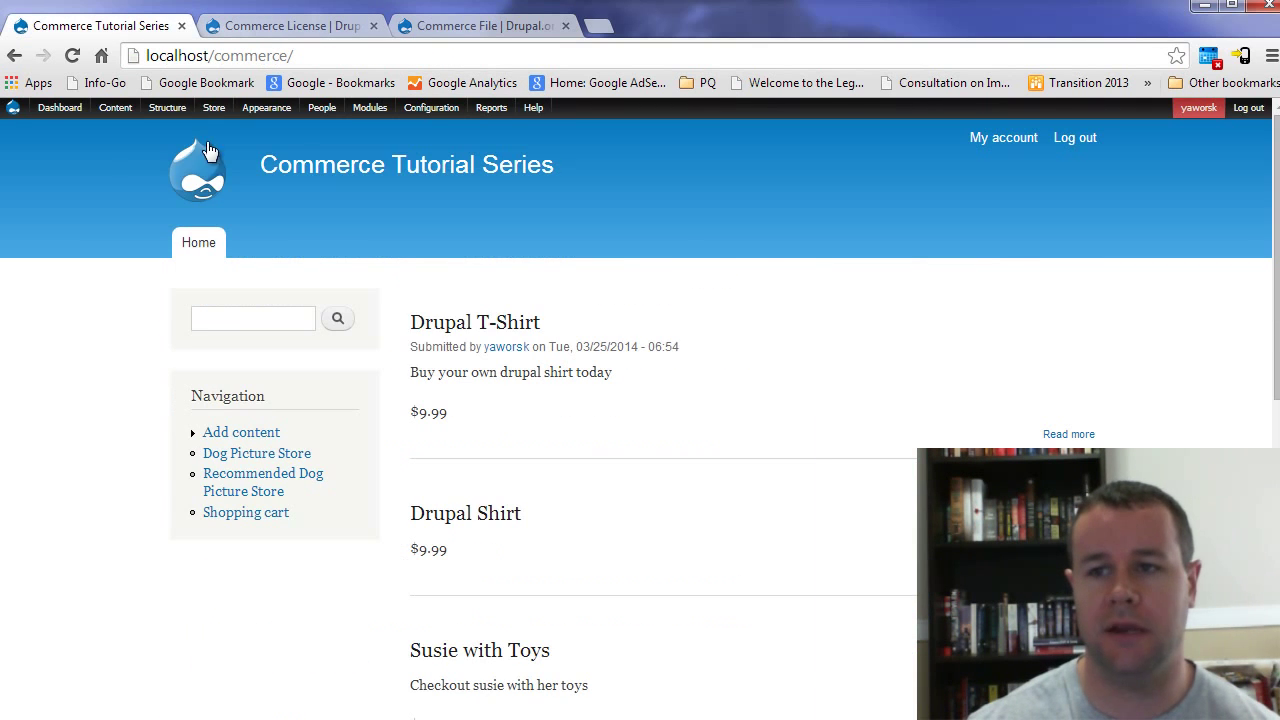
left_click(460, 167)
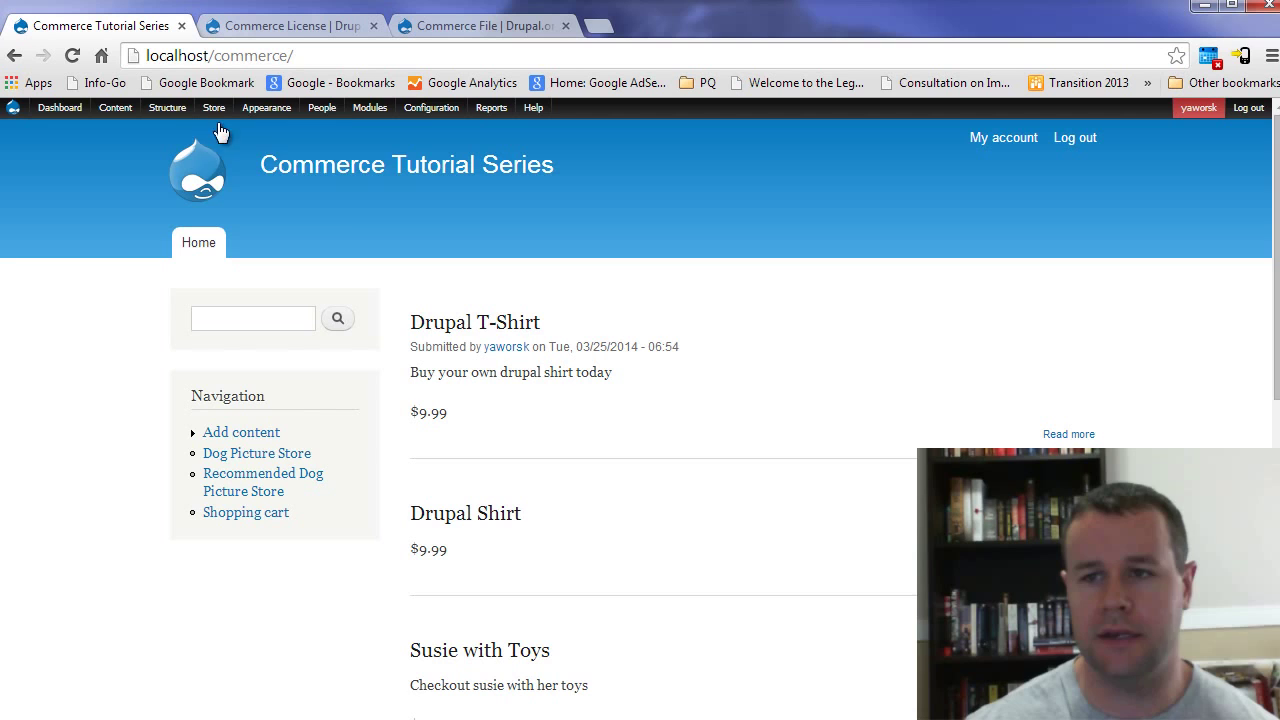
mouse_move(218, 113)
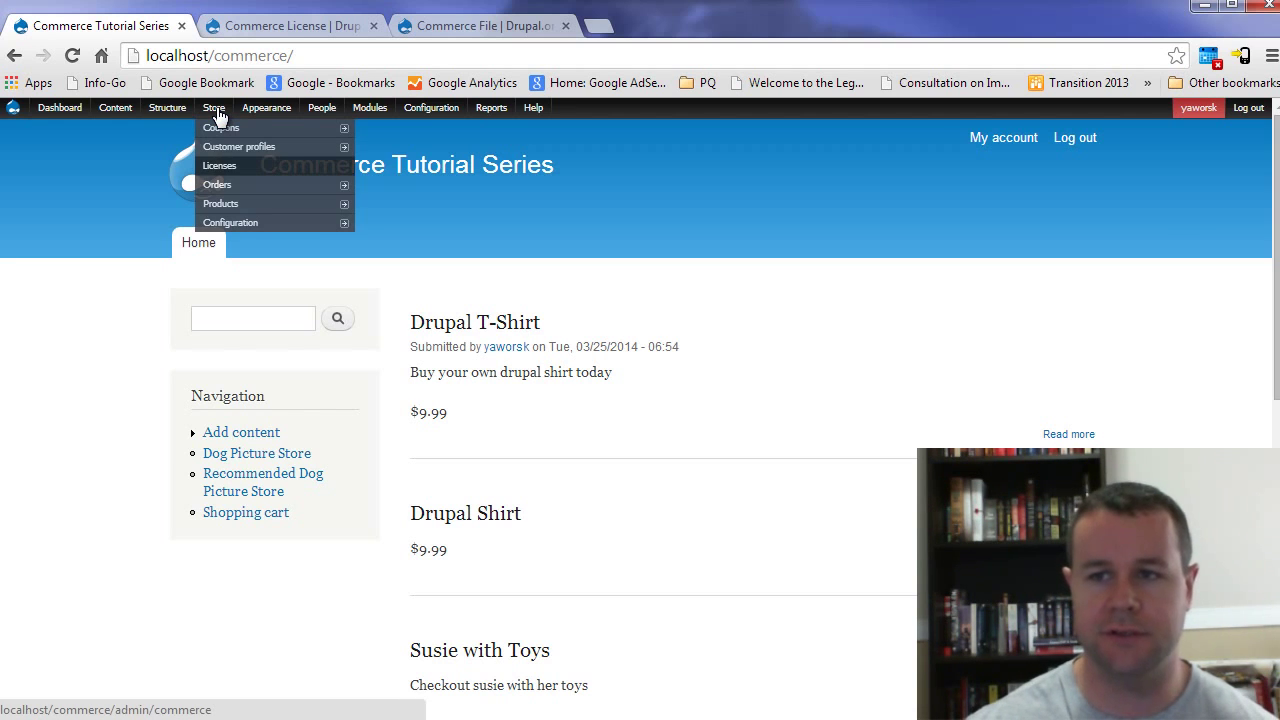
Step: Open the store Licenses list, which shows no licenses found
left_click(233, 172)
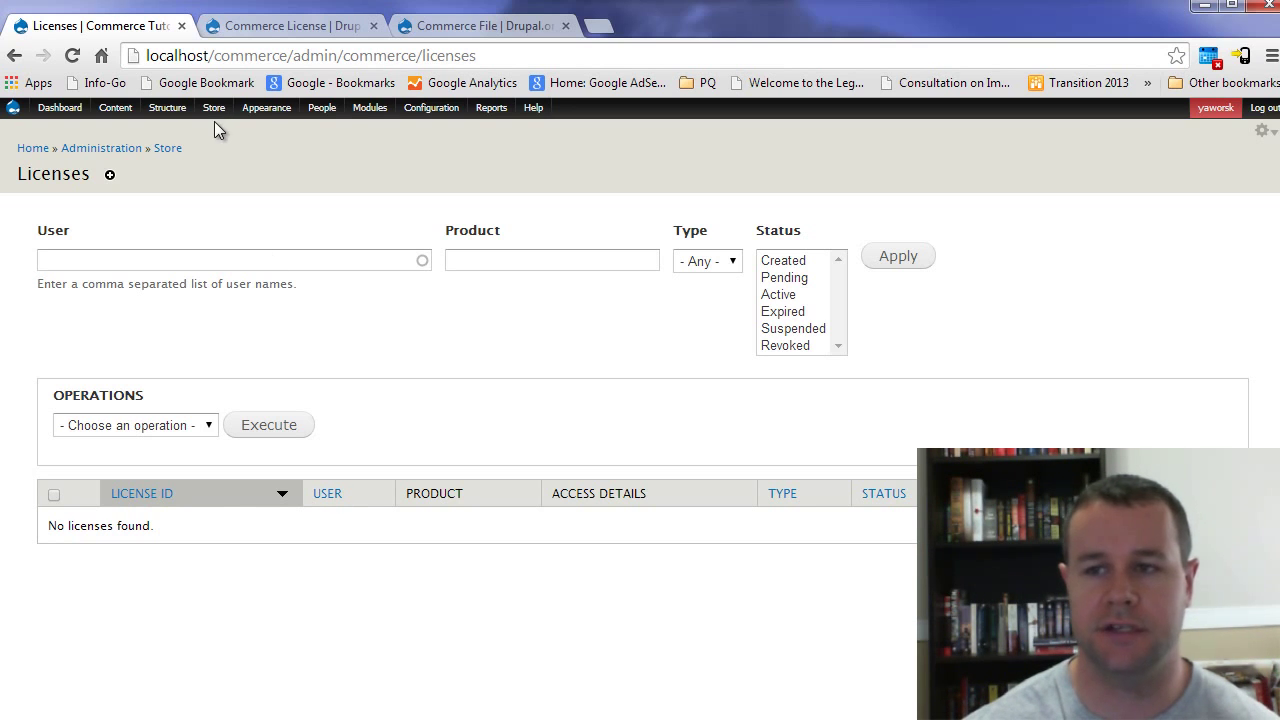
mouse_move(216, 112)
mouse_move(245, 232)
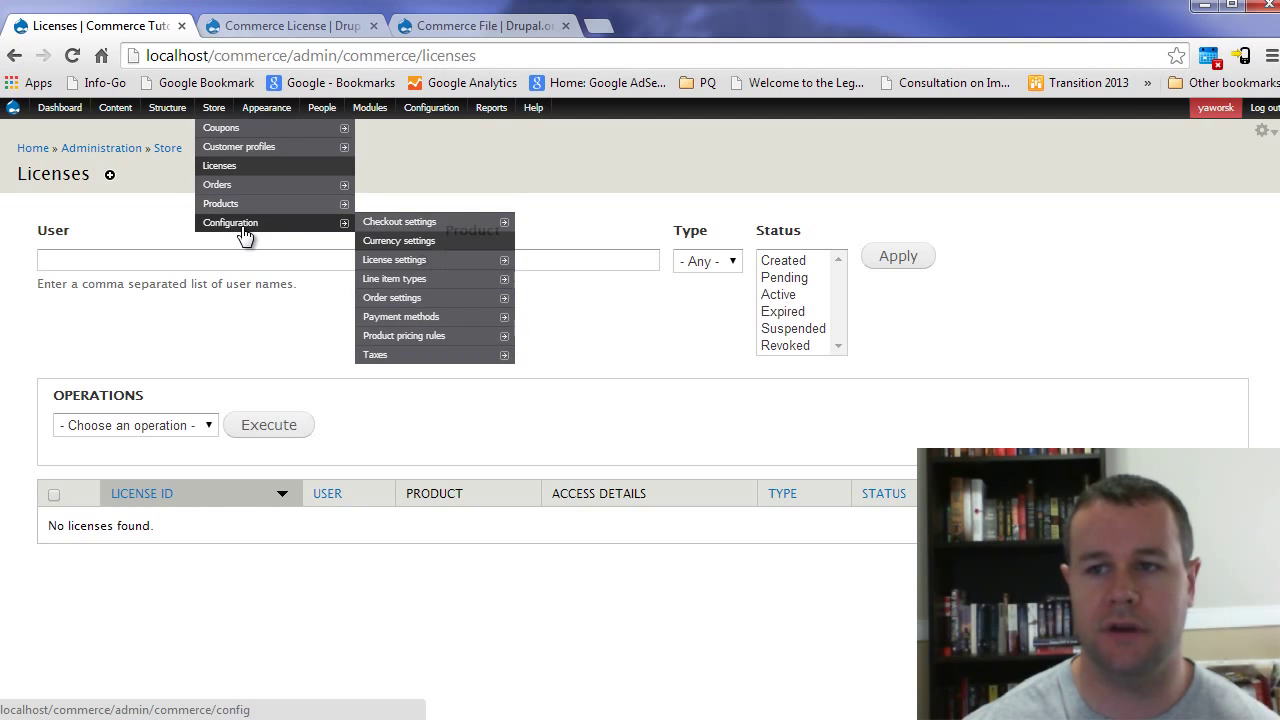
mouse_move(408, 261)
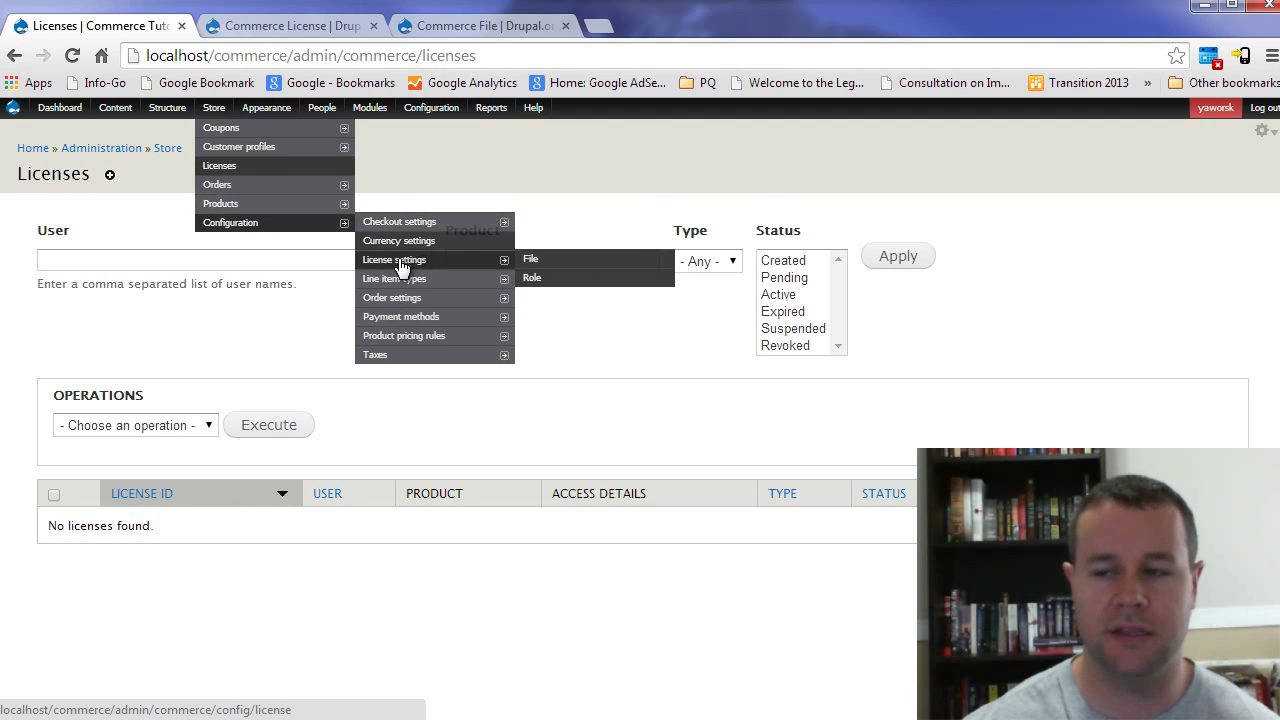
left_click(400, 262)
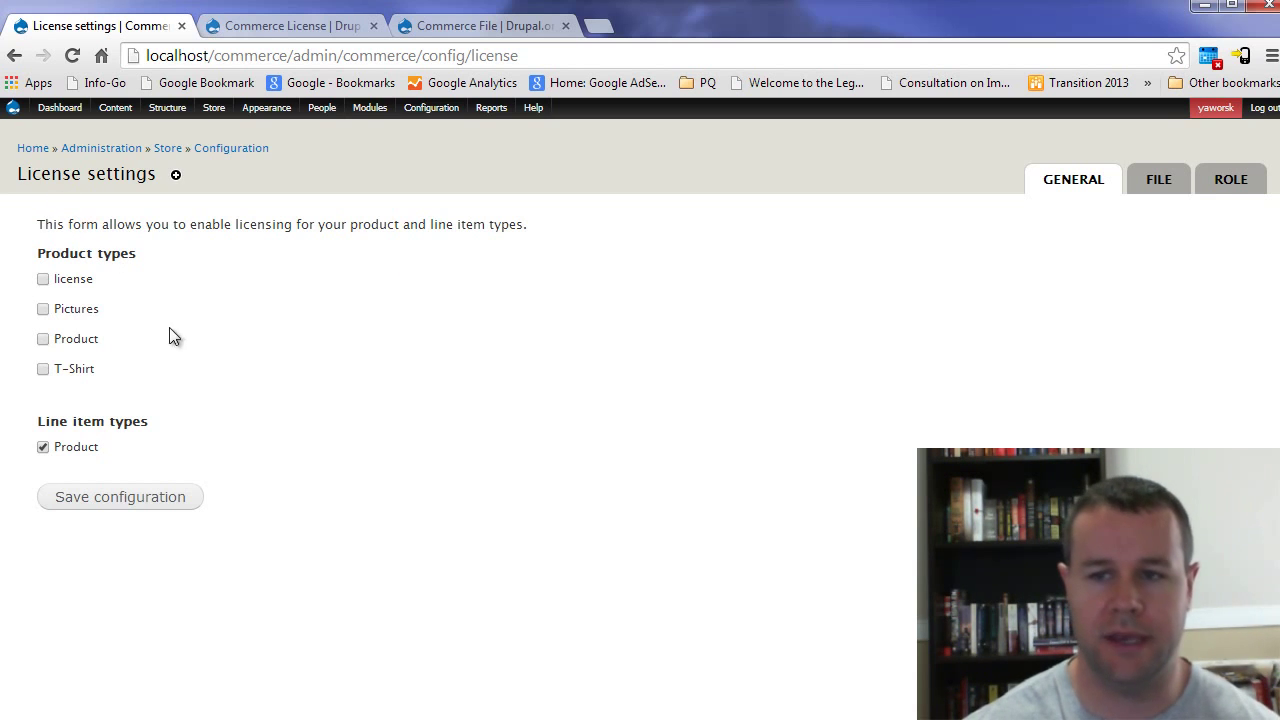
left_click_drag(27, 251, 143, 256)
left_click(143, 256)
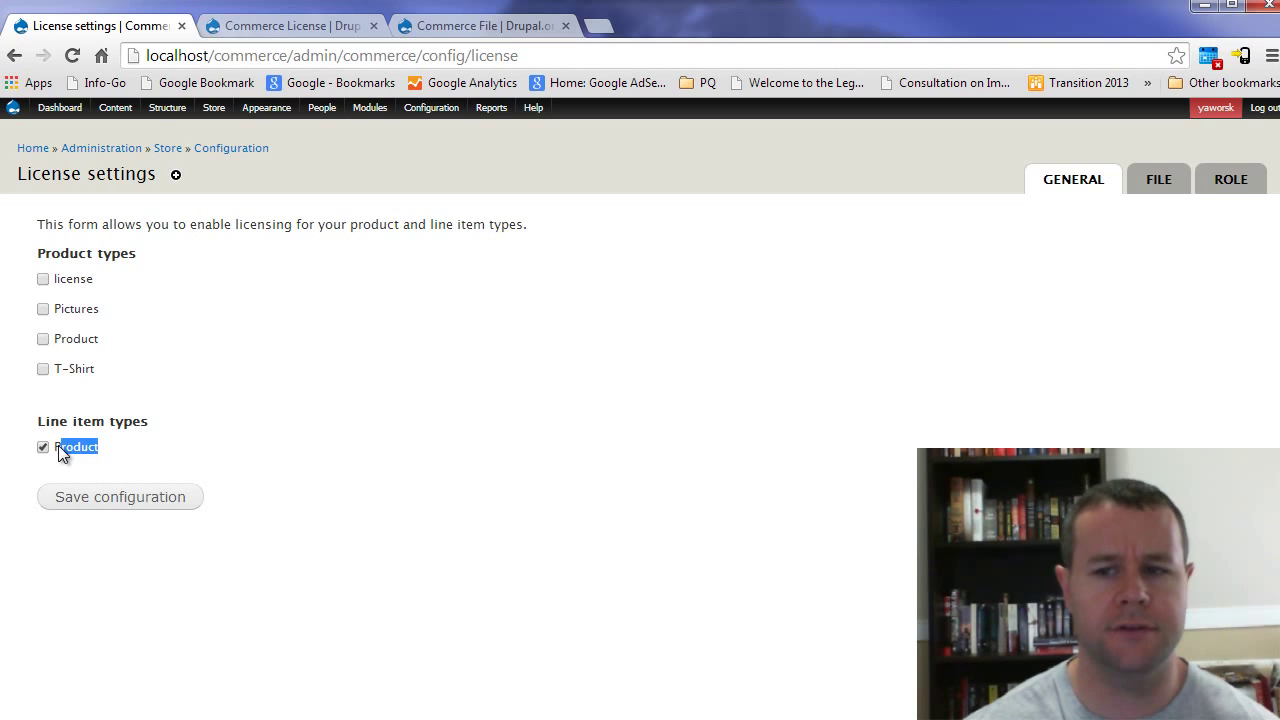
left_click_drag(40, 432, 148, 423)
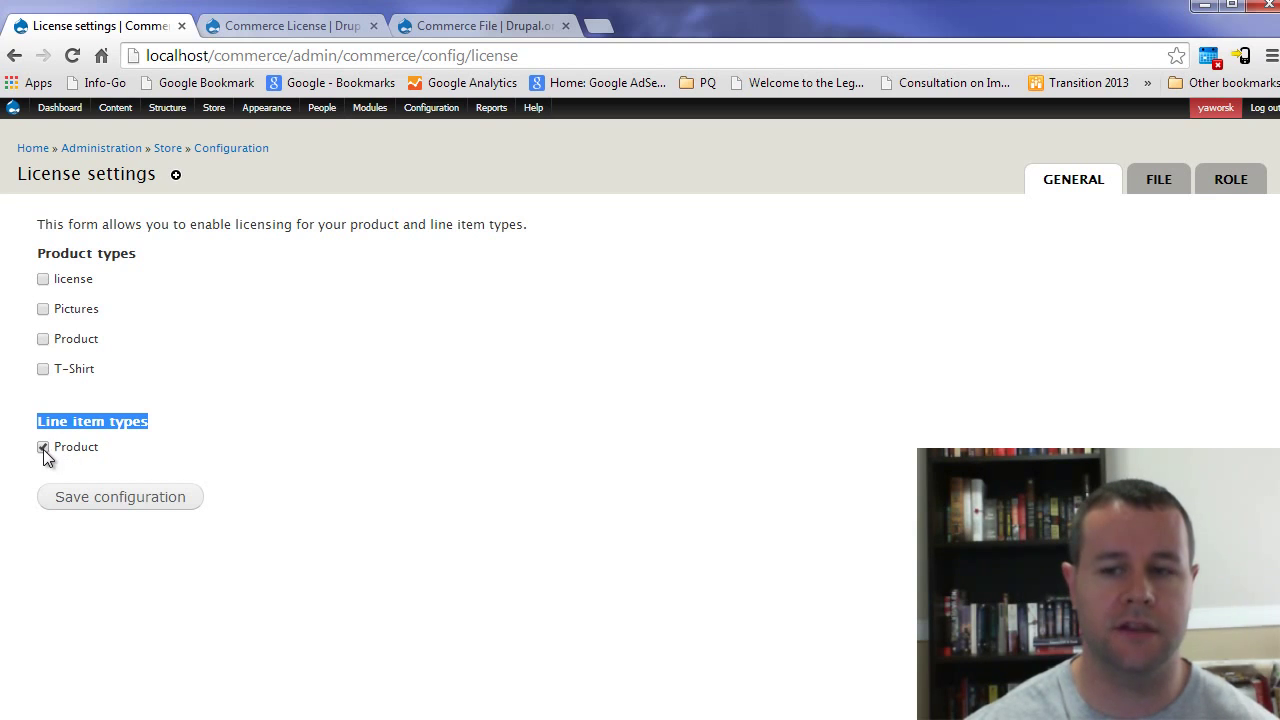
left_click(187, 363)
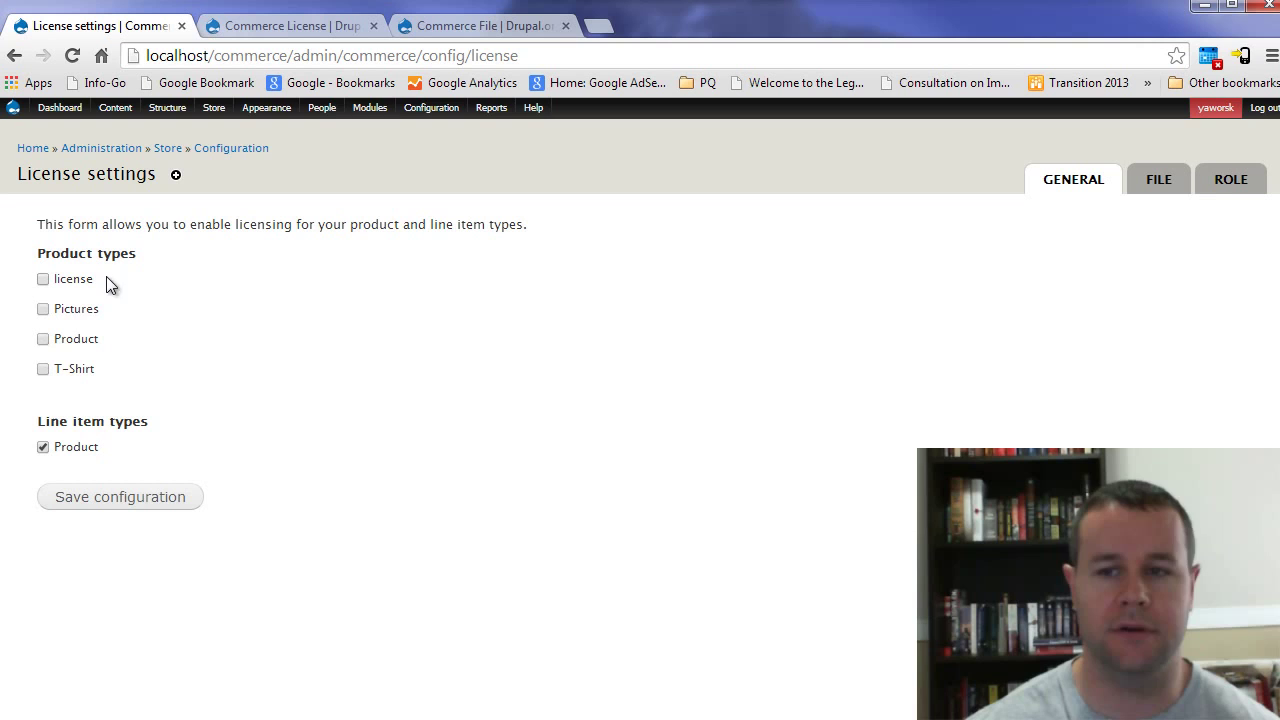
mouse_move(214, 110)
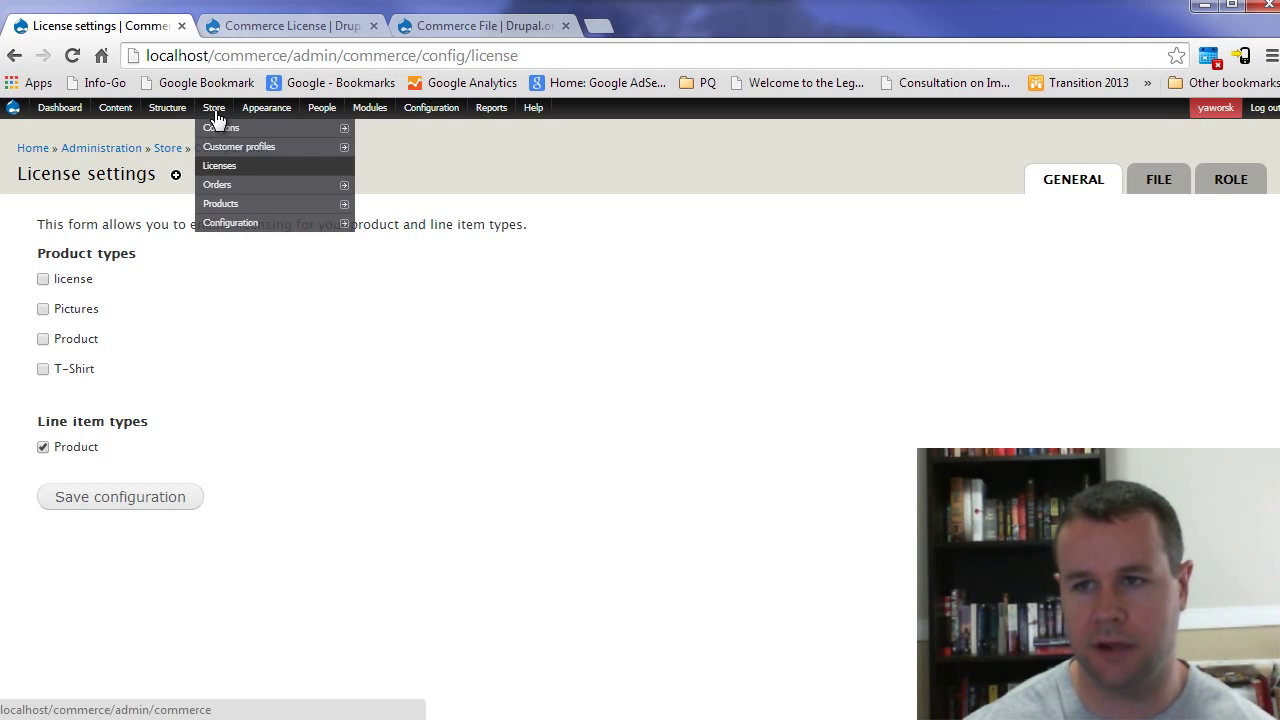
mouse_move(260, 205)
mouse_move(372, 203)
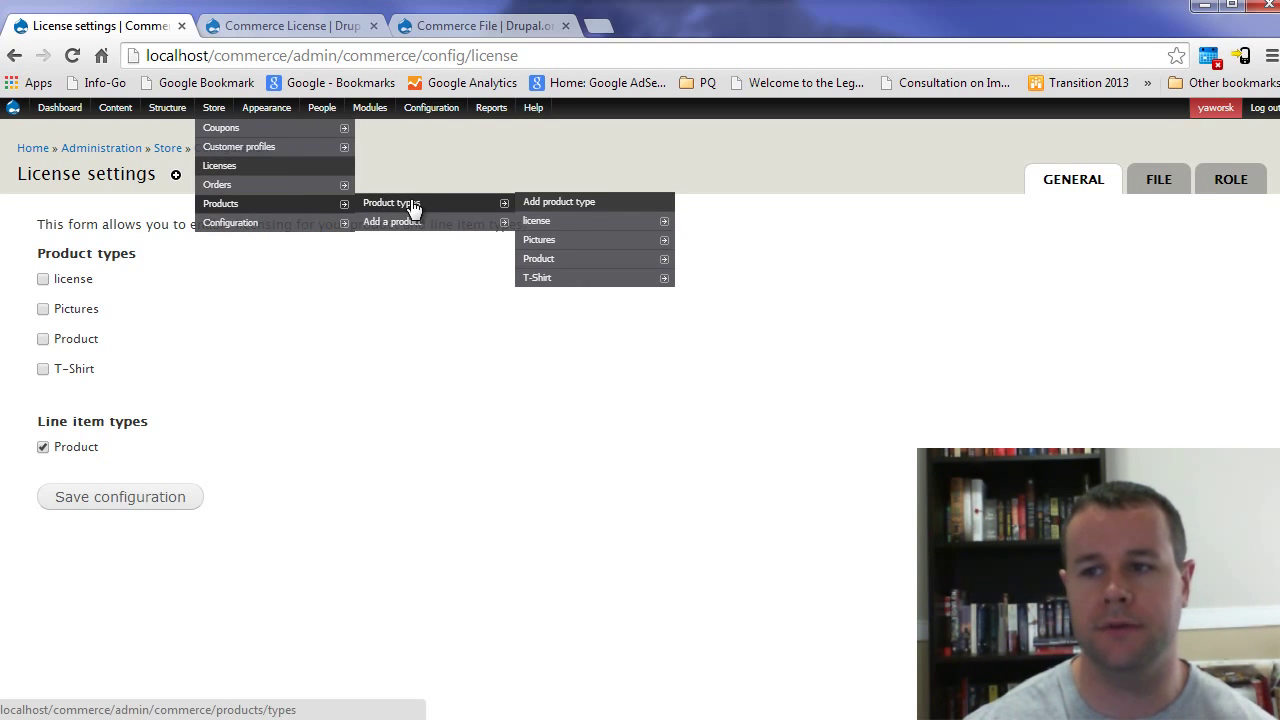
Step: Create a product type named 'Licensed Role' and save it to manage its fields
left_click(529, 204)
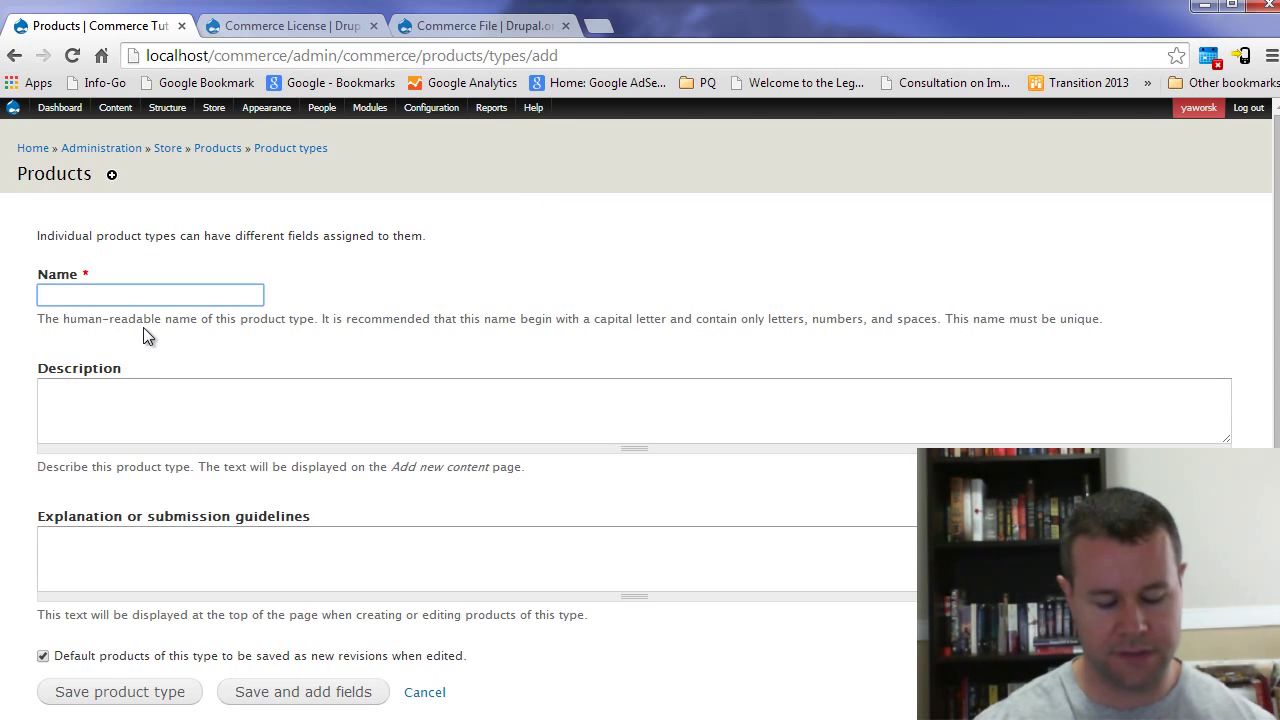
type("License")
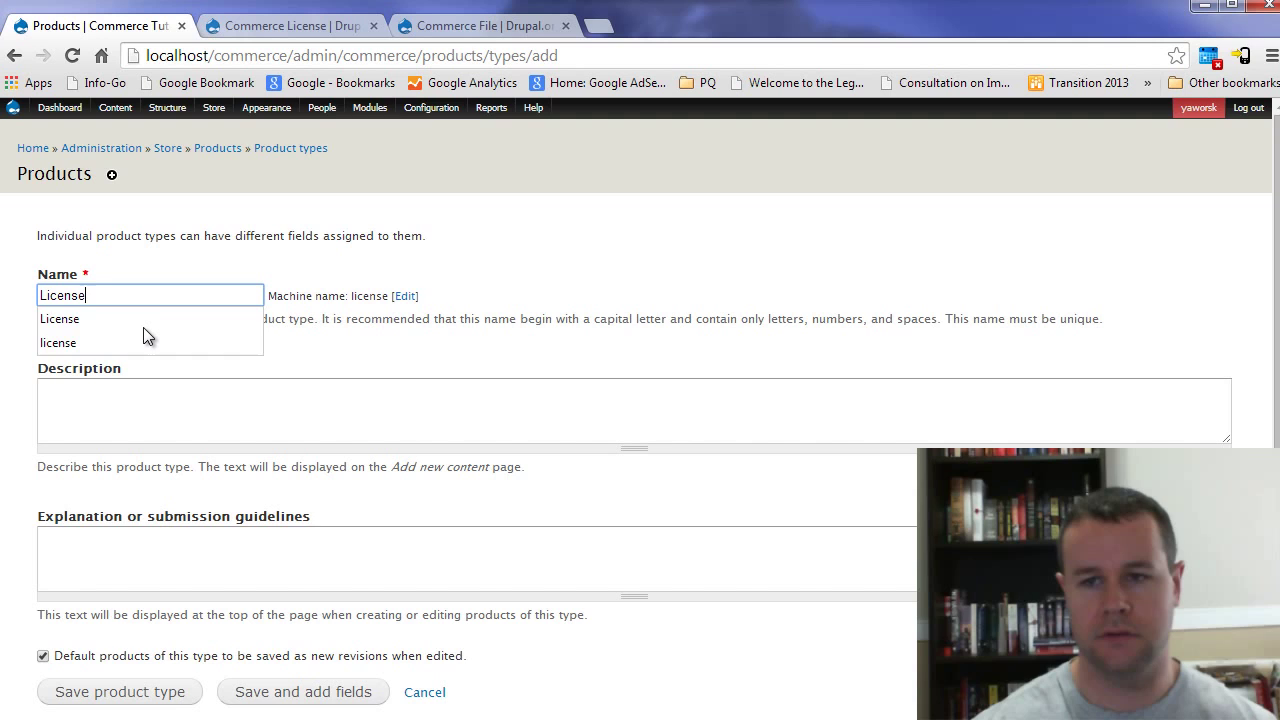
type("d File")
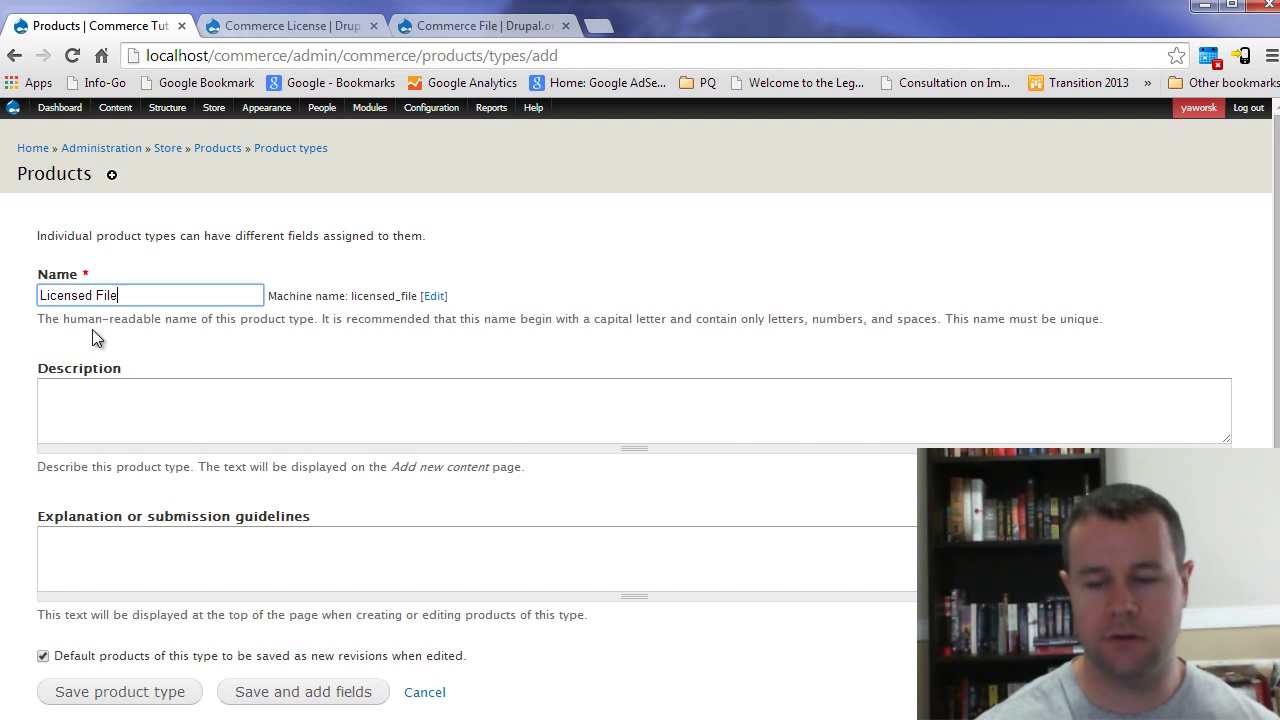
key("BackSpace")
key("BackSpace")
key("BackSpace")
key("BackSpace")
type("Role")
left_click(37, 321)
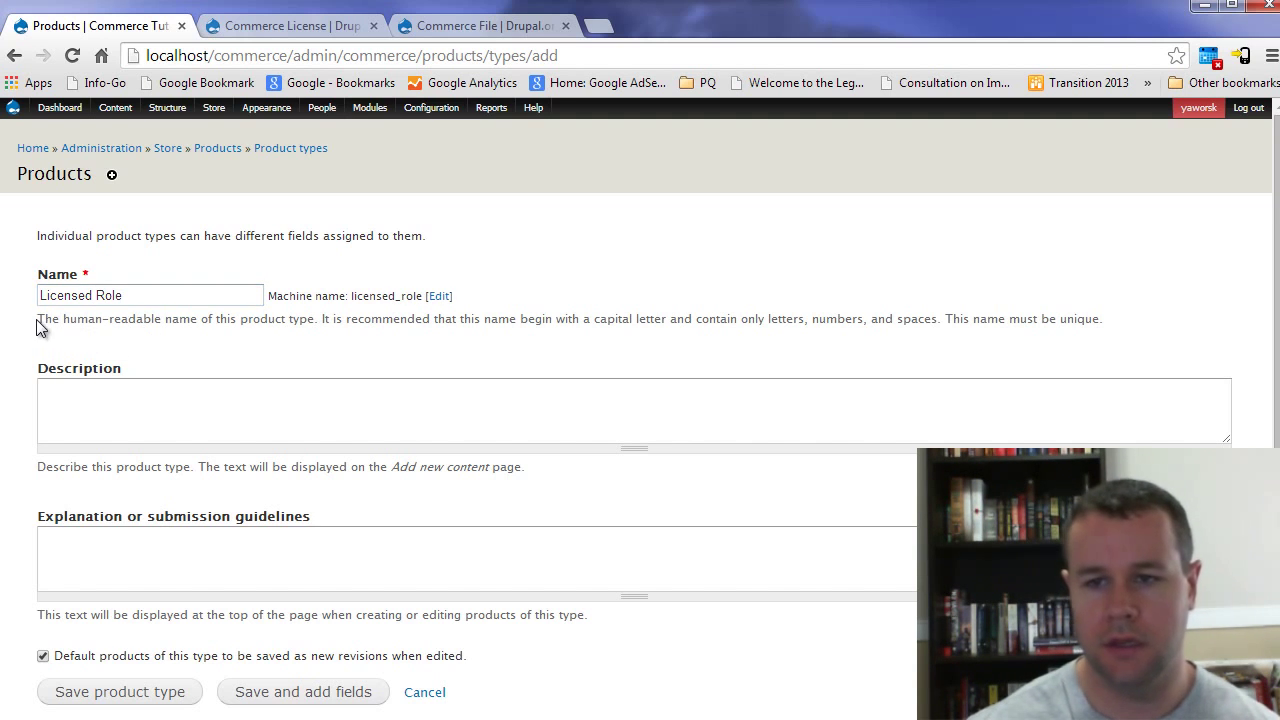
scroll(146, 470, "down", 1)
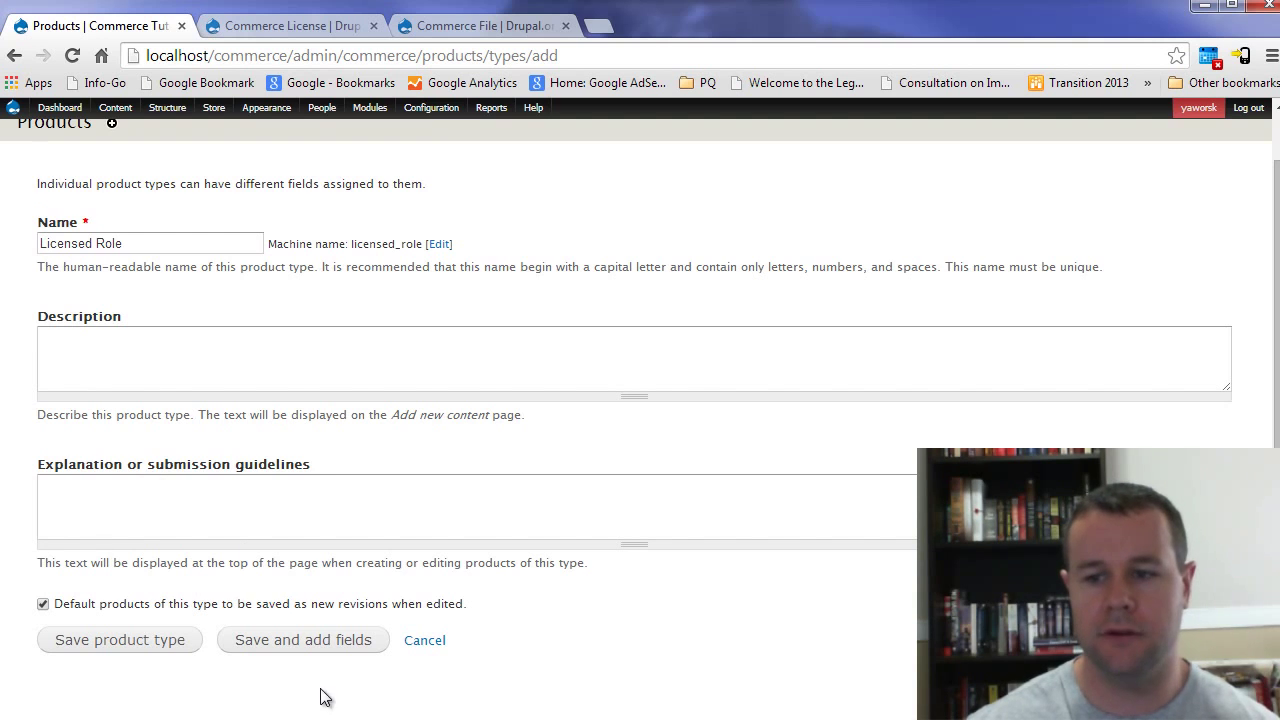
left_click(305, 643)
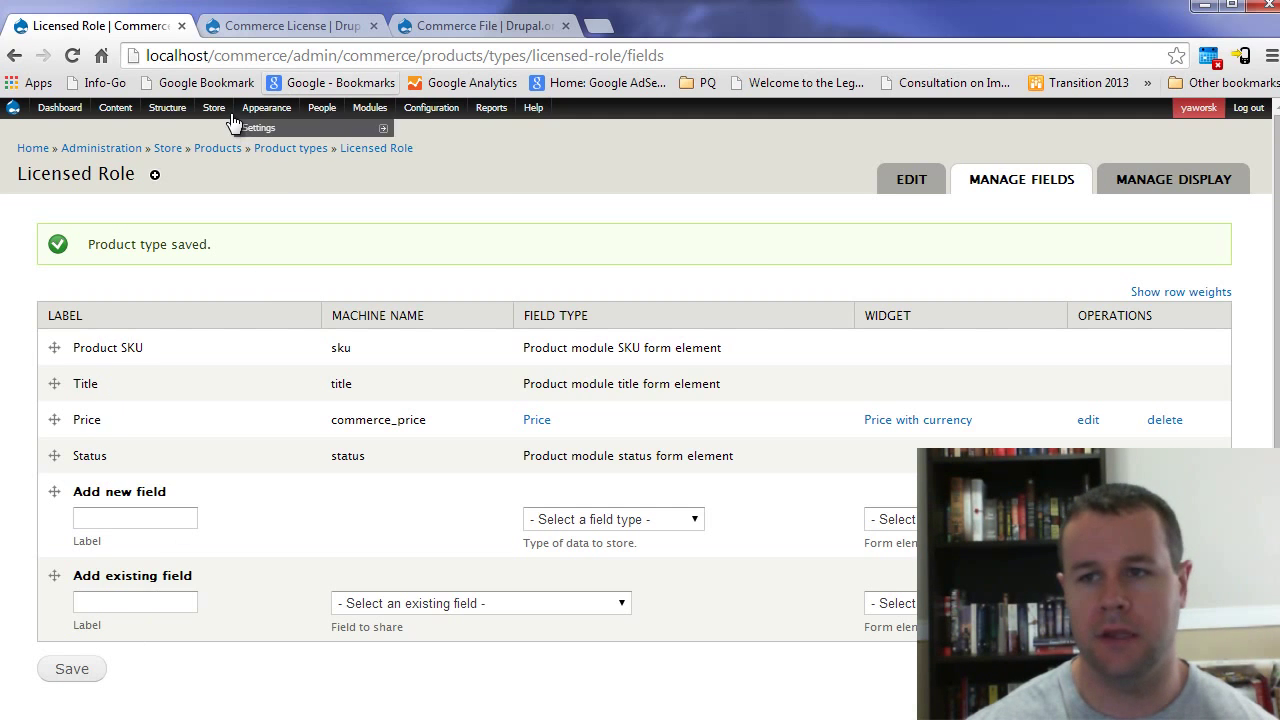
Step: Make Licensed Role a licensable product type in License settings and save
mouse_move(215, 108)
mouse_move(250, 222)
mouse_move(380, 228)
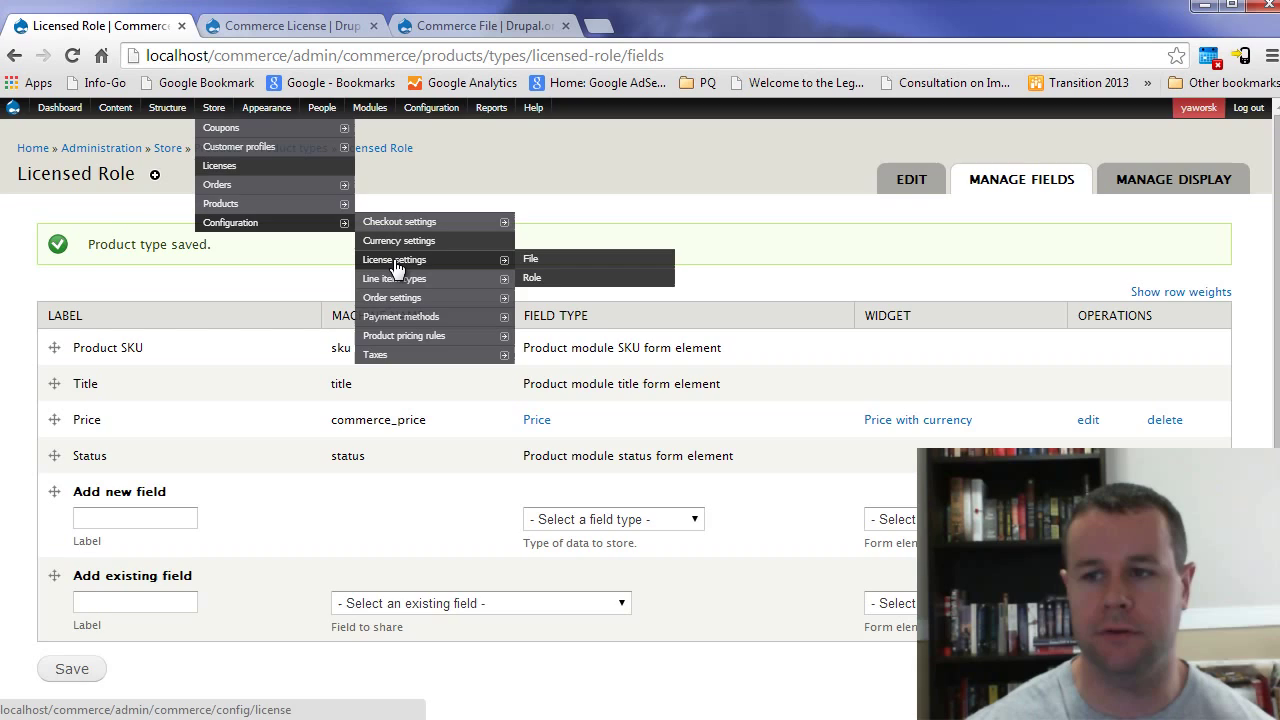
left_click(398, 261)
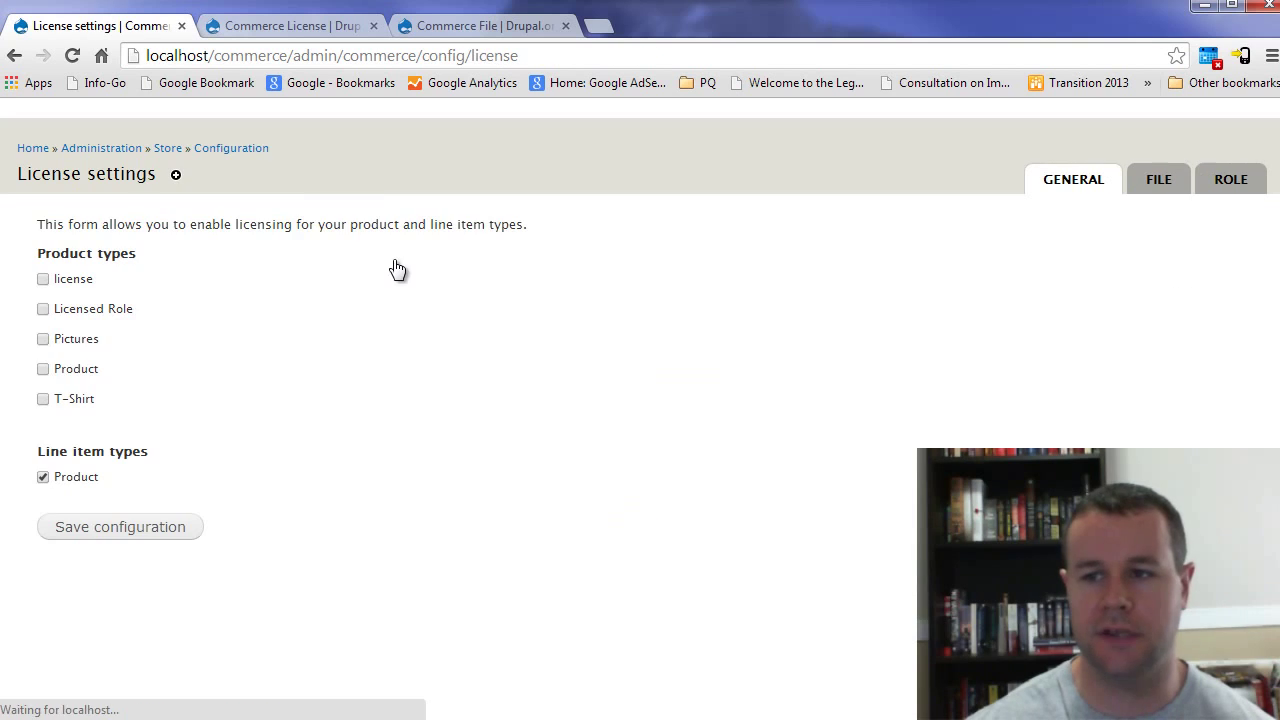
left_click(80, 310)
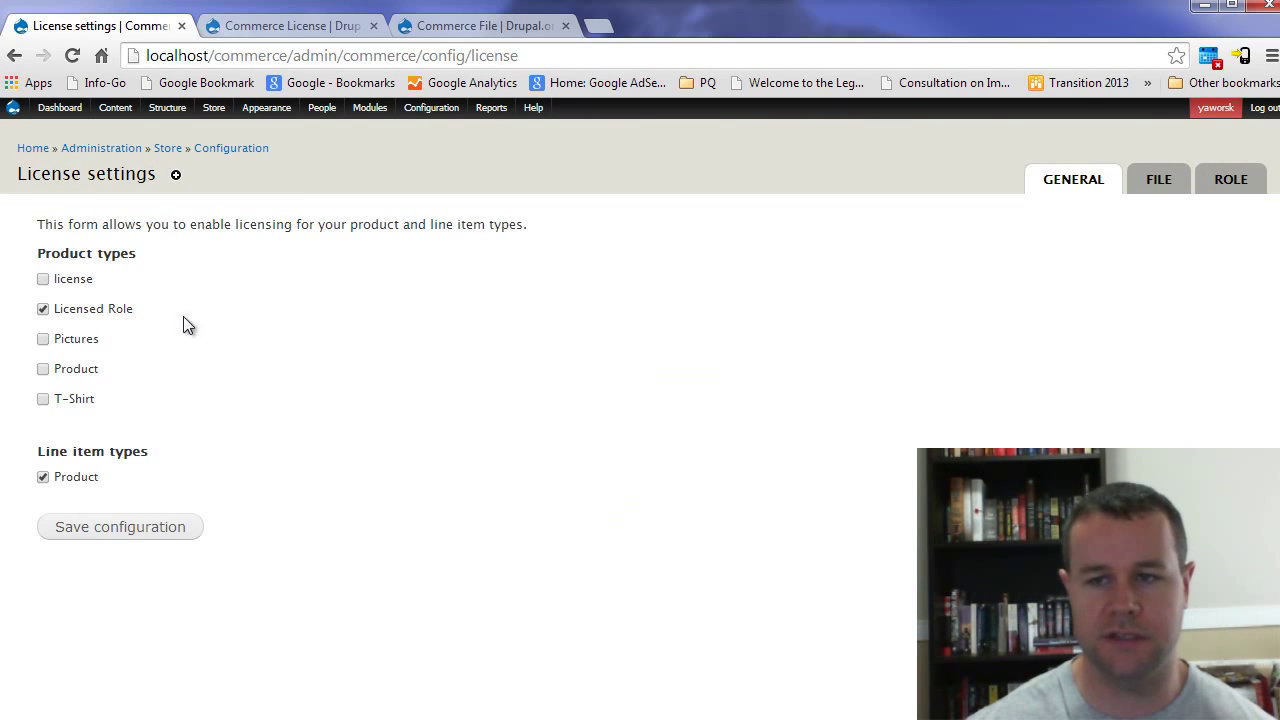
left_click(145, 526)
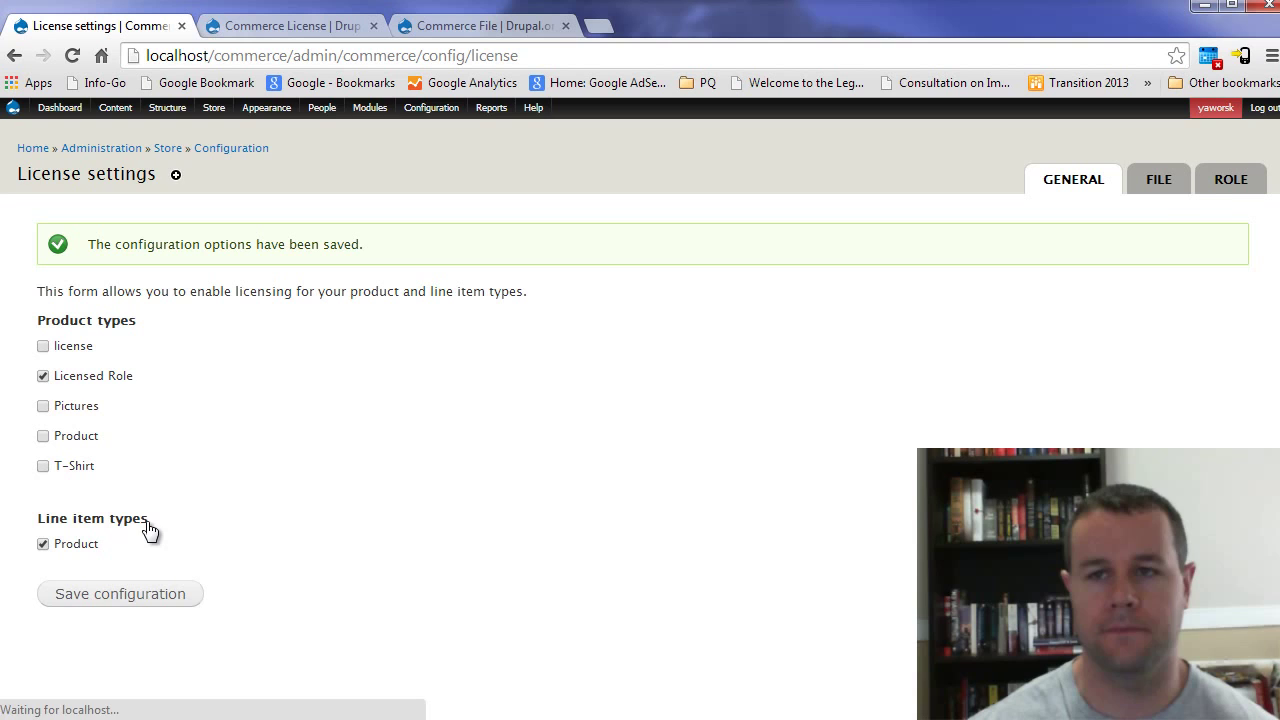
Step: Enable role licensing for Licensed Role on the Role settings and save
left_click(1227, 190)
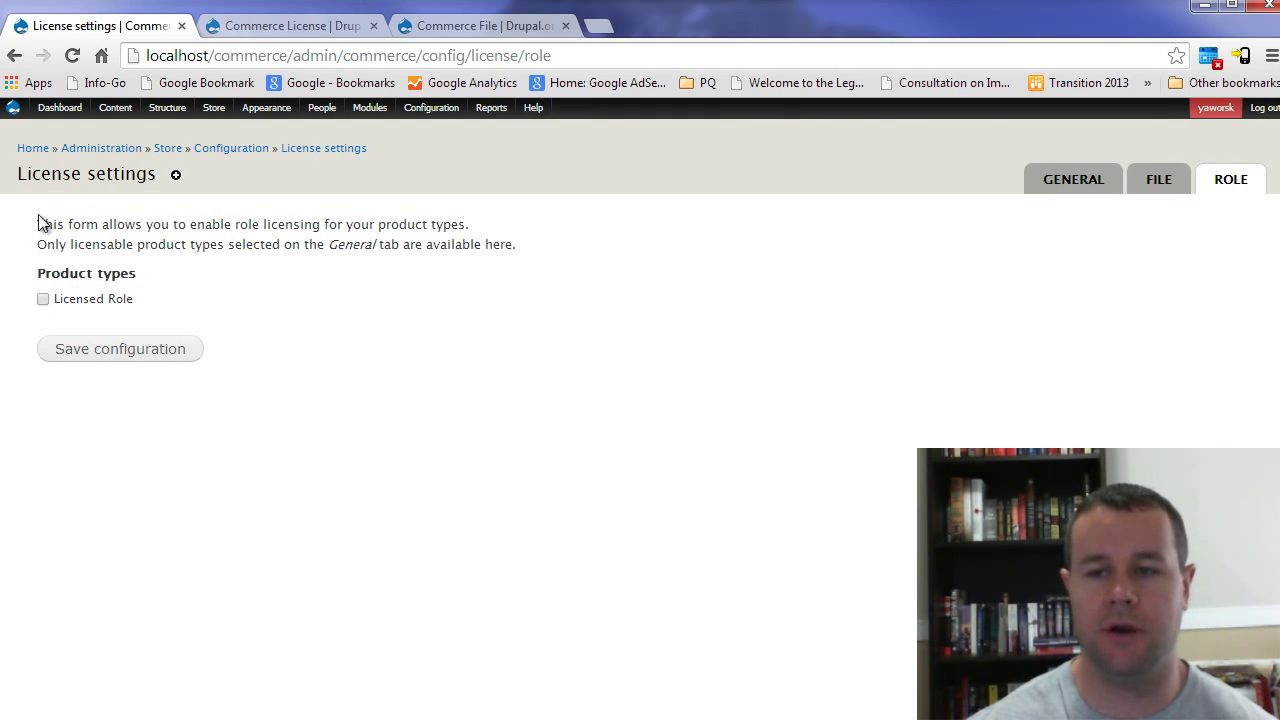
left_click(79, 298)
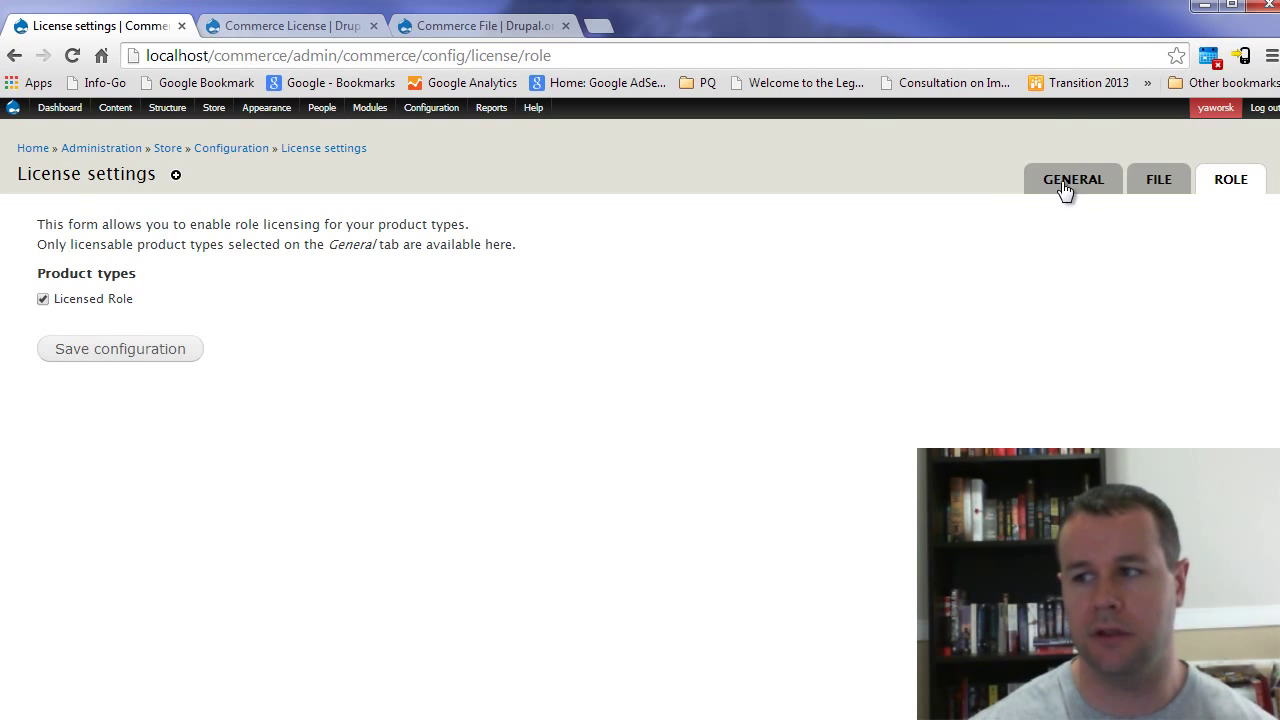
left_click(128, 362)
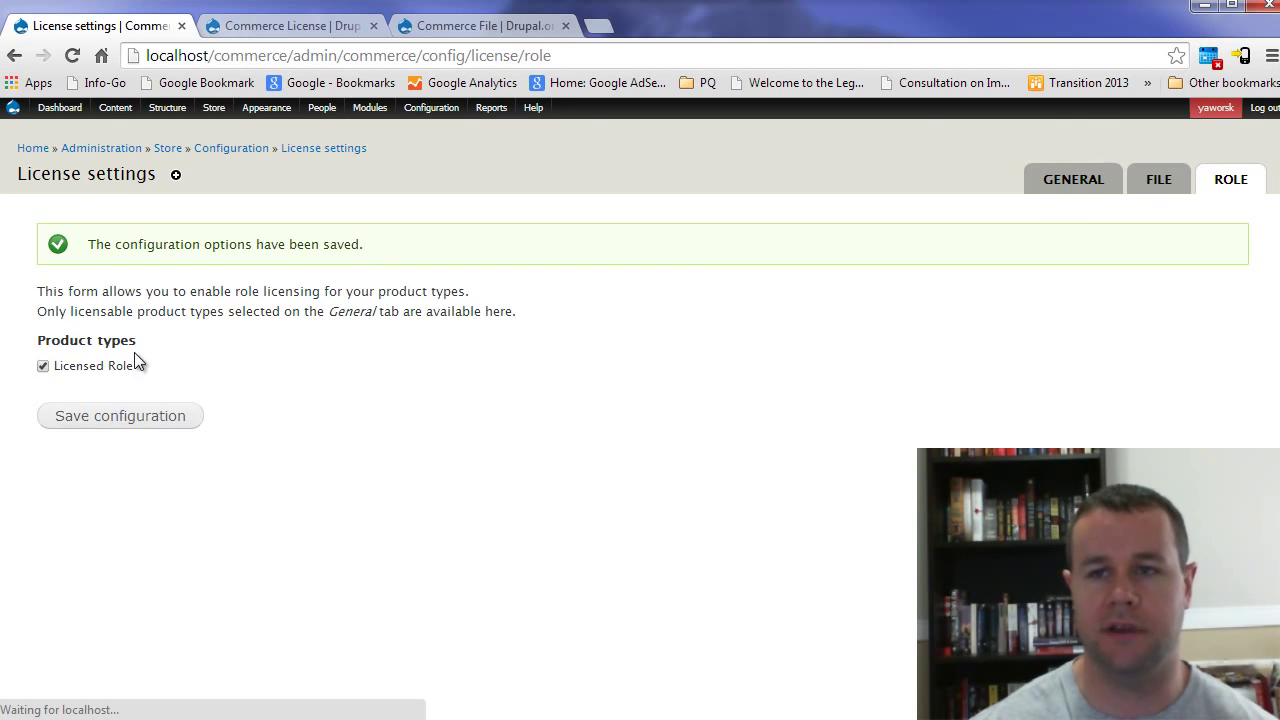
Step: Open Licensed Role's fields and inspect the commerce_license_type and commerce_license_duration machine names
mouse_move(214, 112)
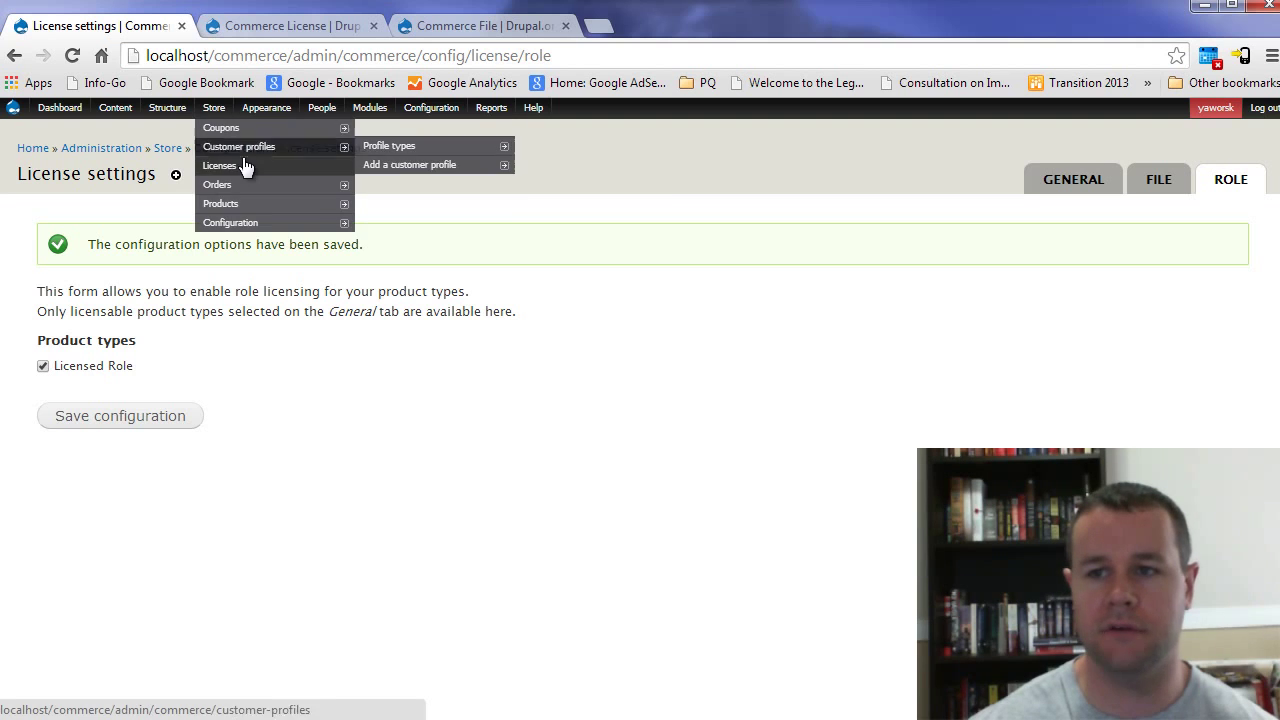
mouse_move(234, 200)
mouse_move(405, 207)
mouse_move(575, 240)
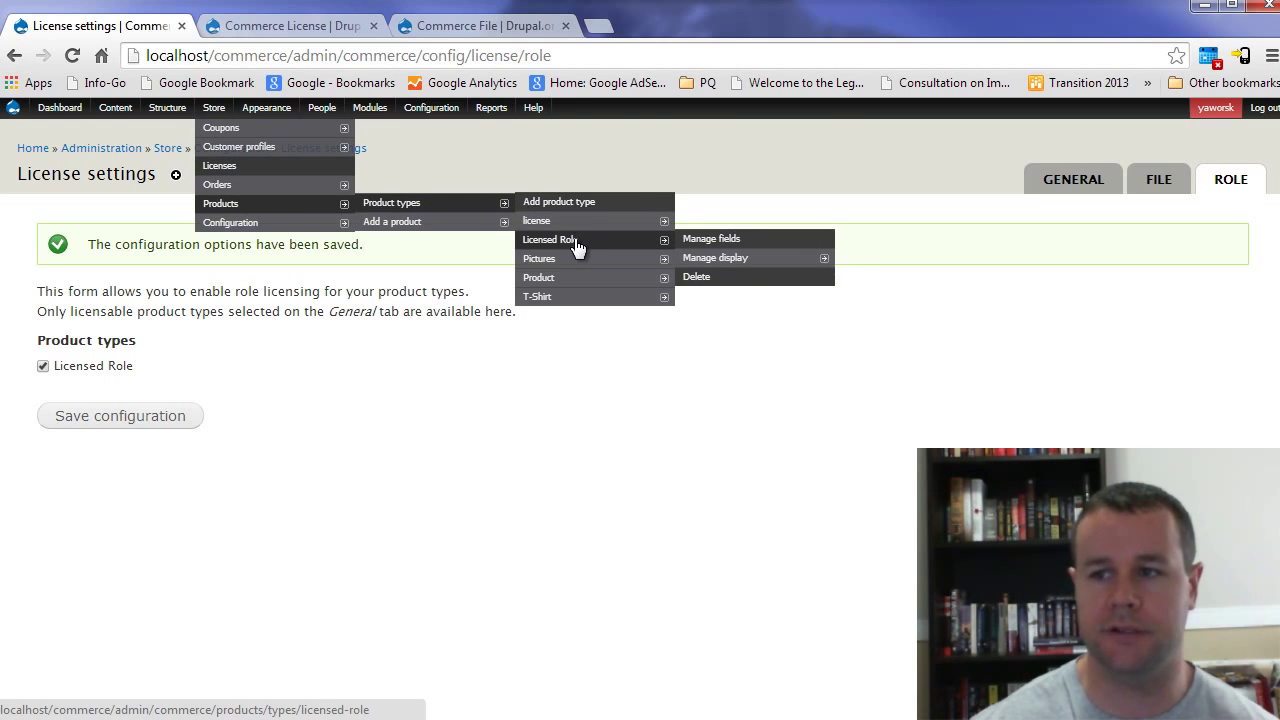
left_click(706, 239)
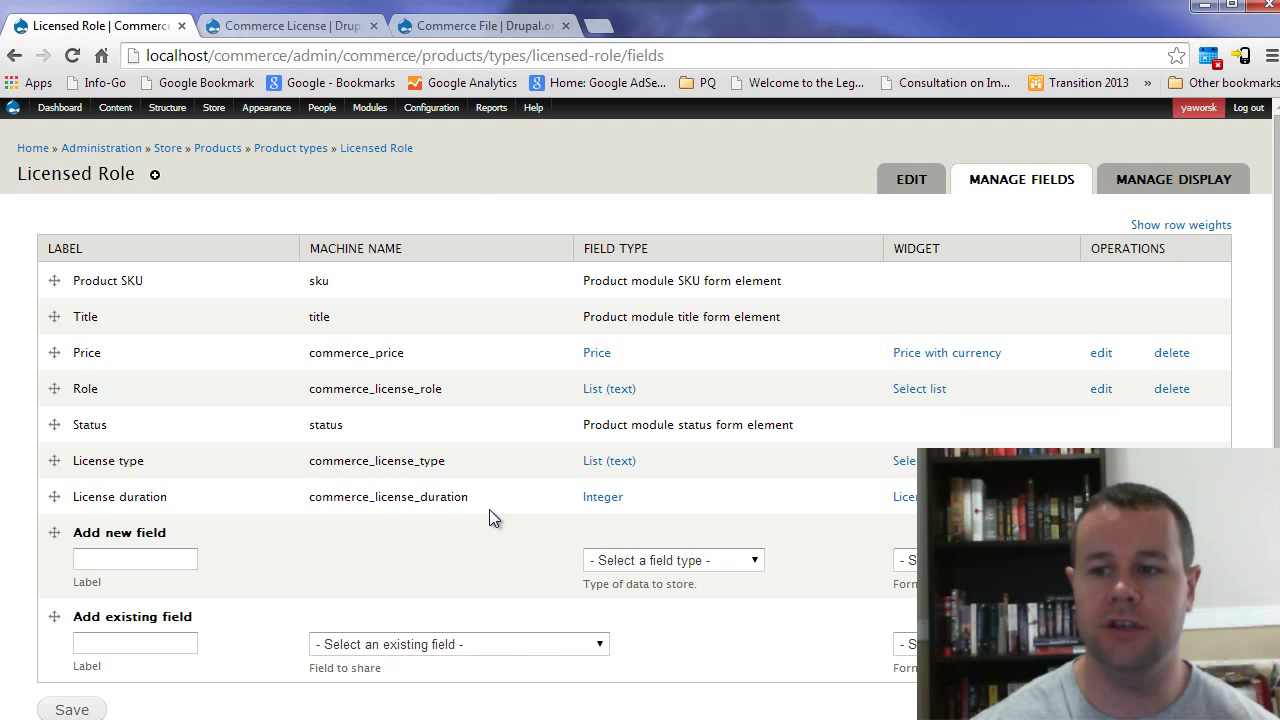
left_click_drag(468, 497, 300, 480)
left_click_drag(455, 463, 302, 462)
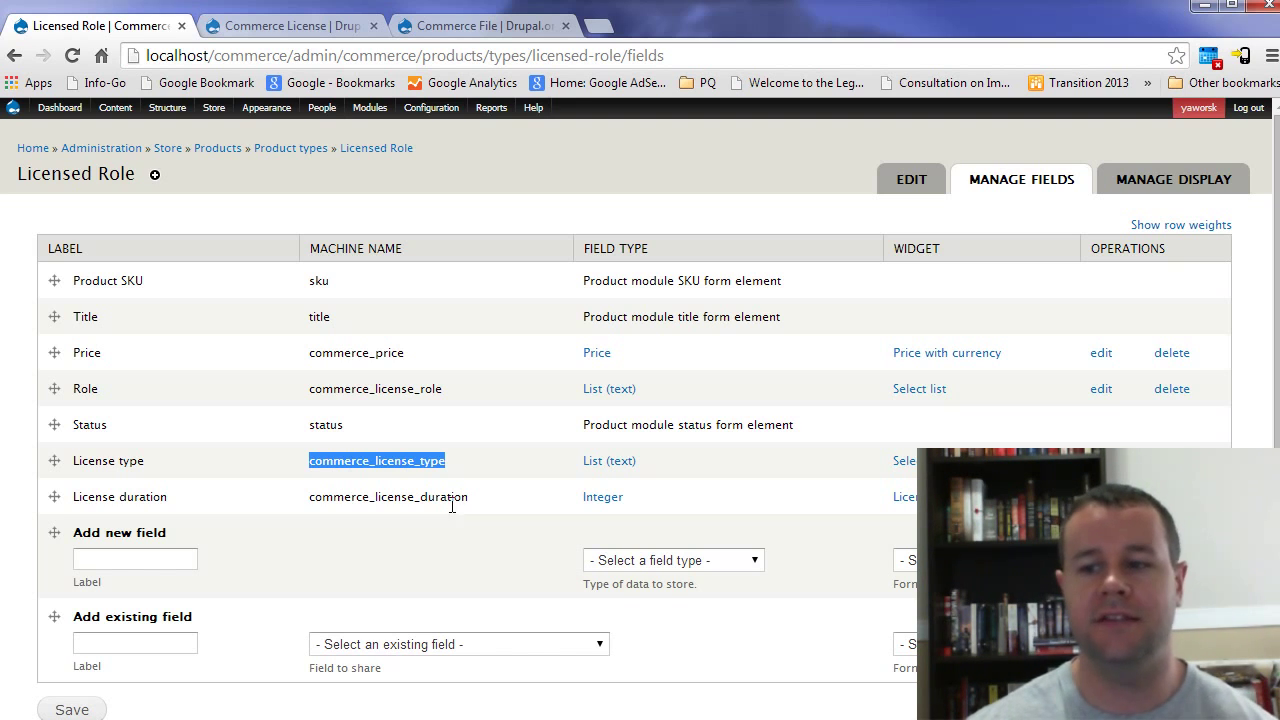
left_click_drag(485, 497, 322, 497)
left_click_drag(452, 460, 75, 462)
left_click(409, 470)
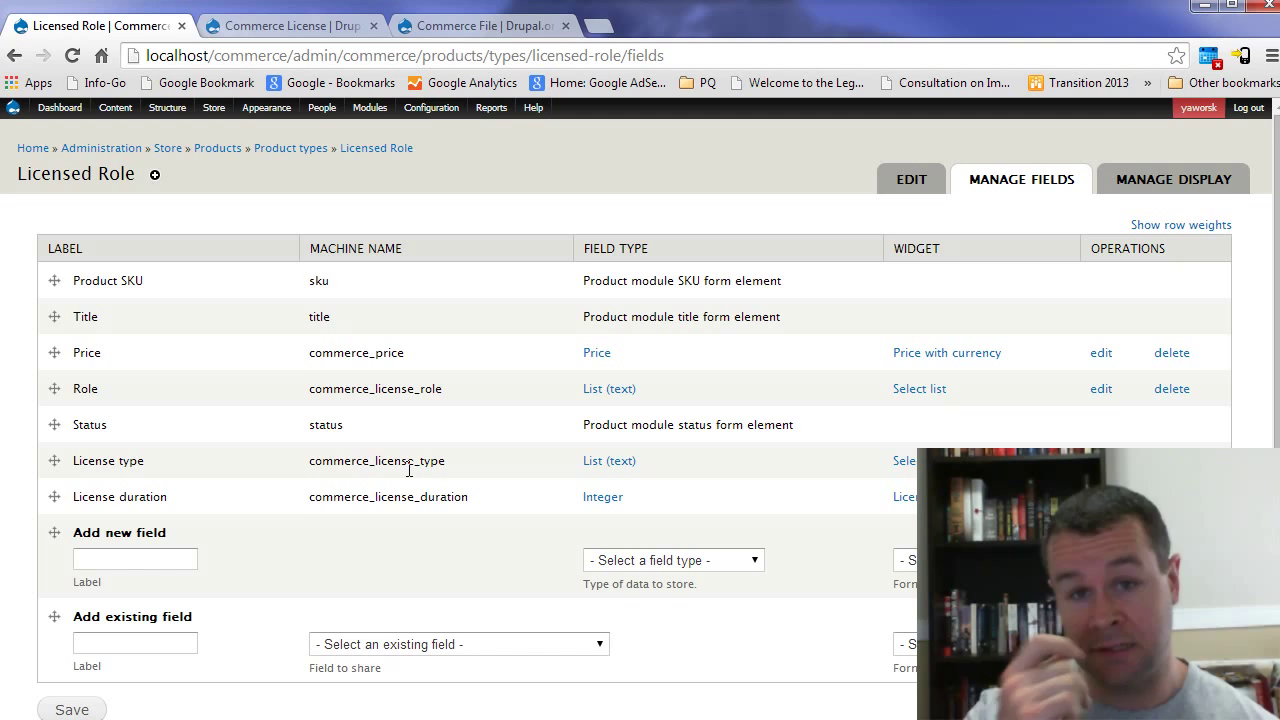
left_click_drag(469, 497, 308, 497)
left_click(340, 495)
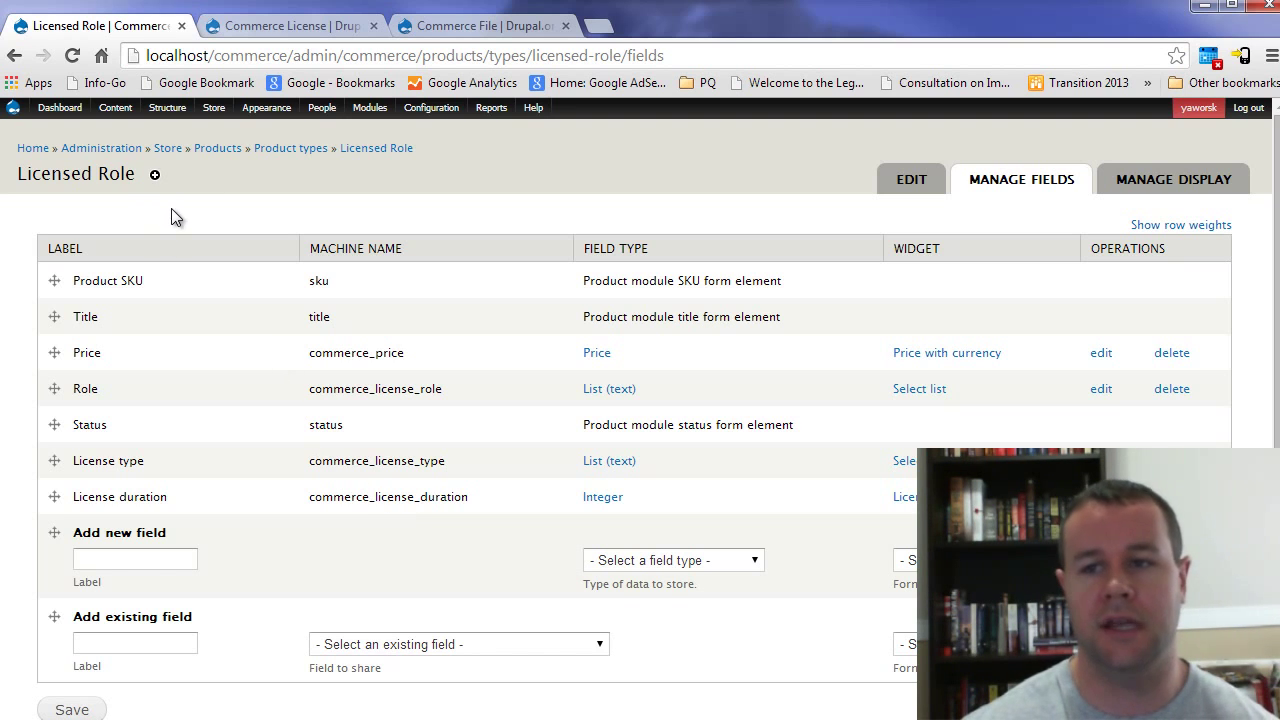
Step: Start a Licensed Role product with SKU subscriber_role, title 'Subscriber Role' and price 10
mouse_move(214, 110)
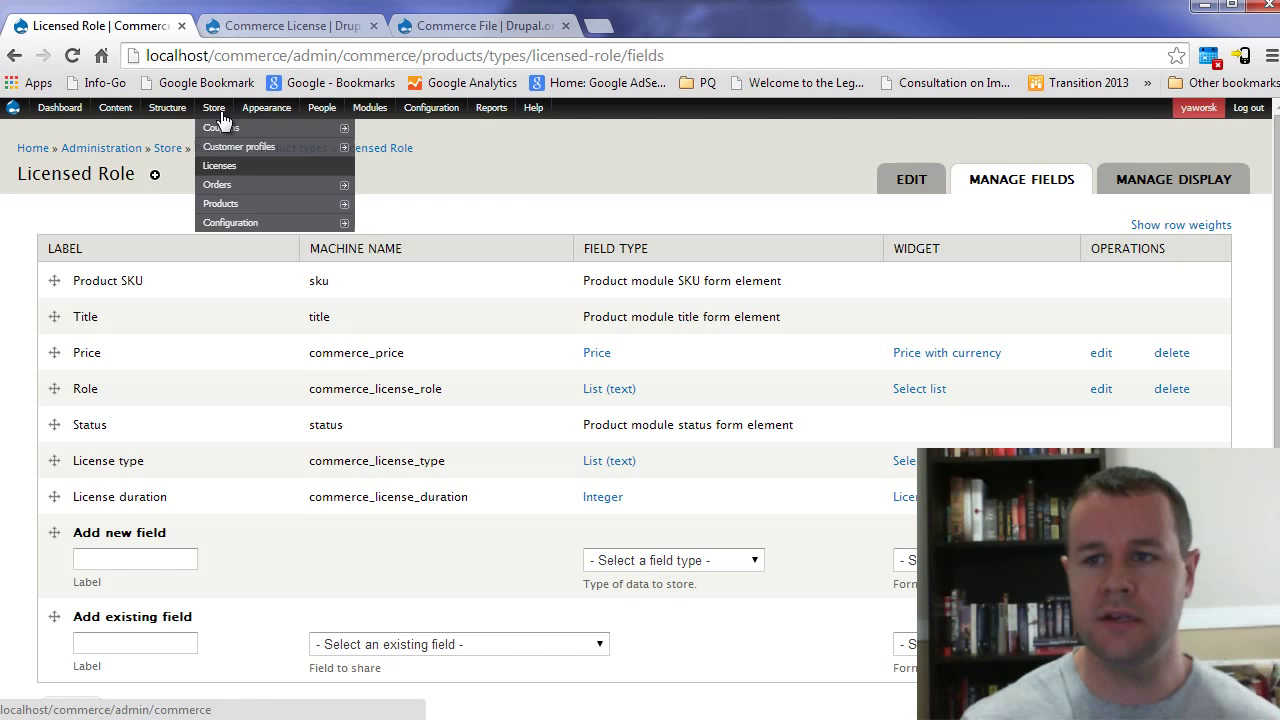
mouse_move(222, 203)
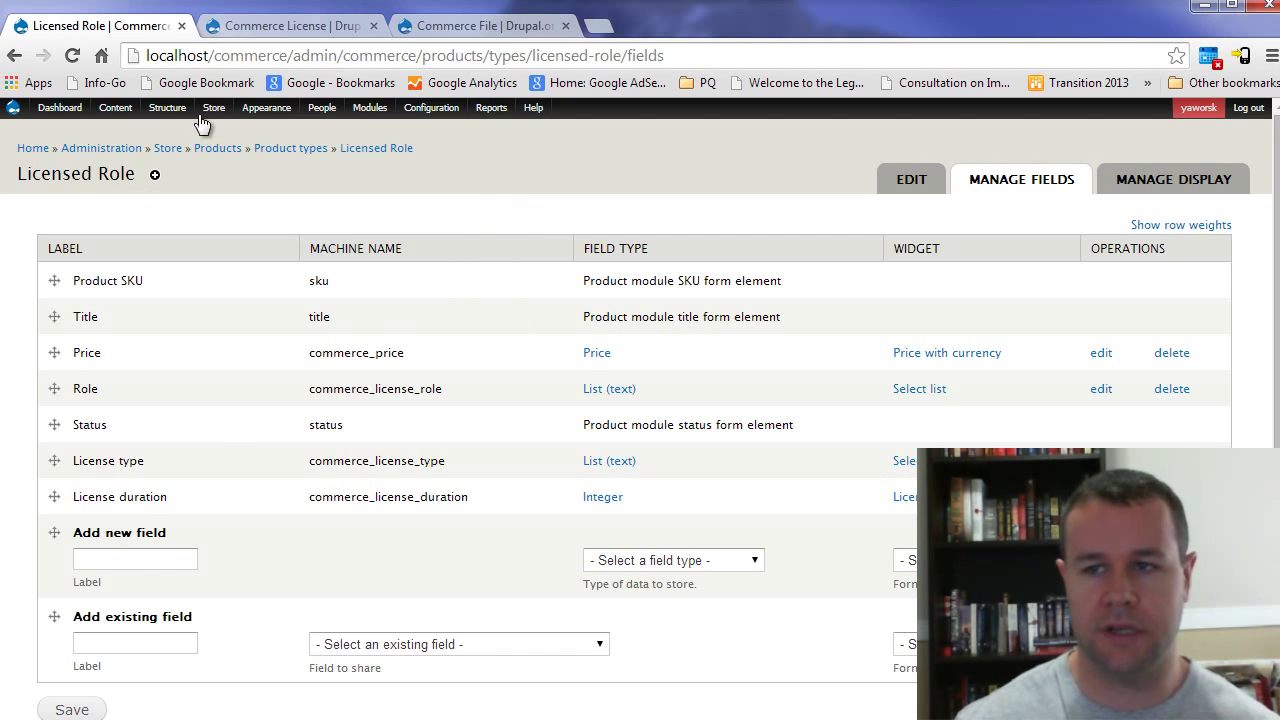
mouse_move(330, 205)
mouse_move(410, 224)
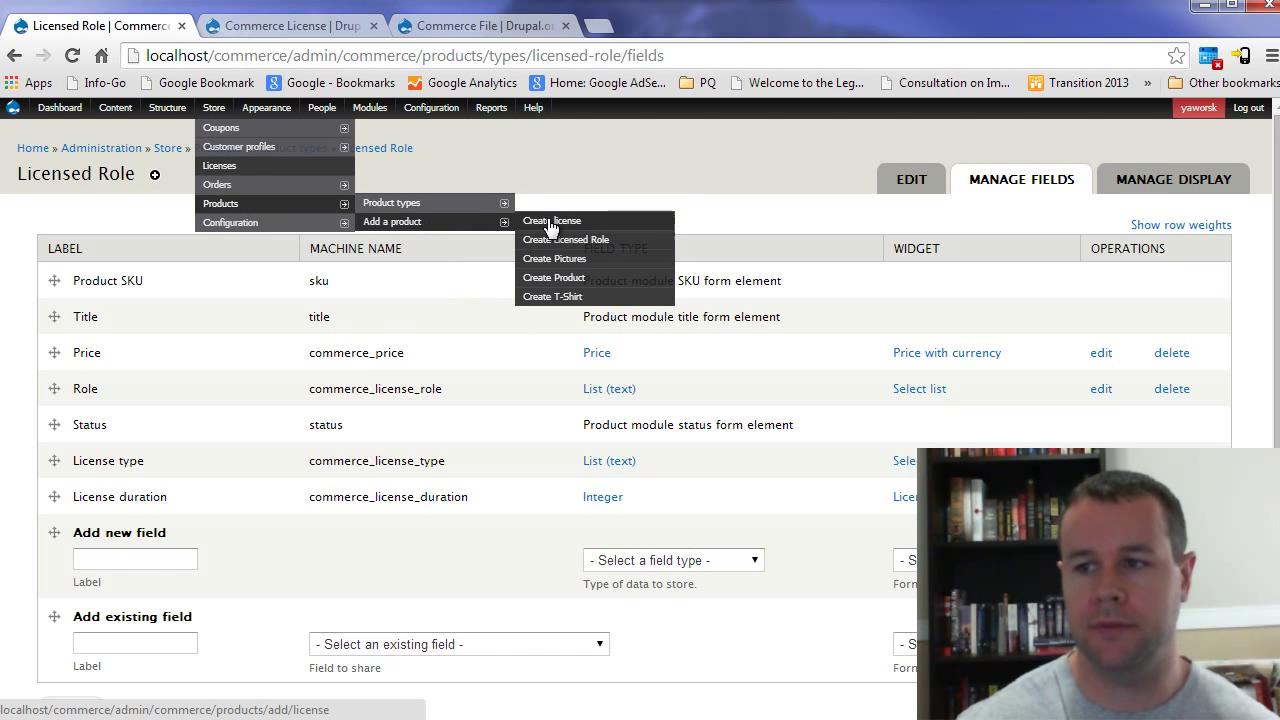
left_click(590, 241)
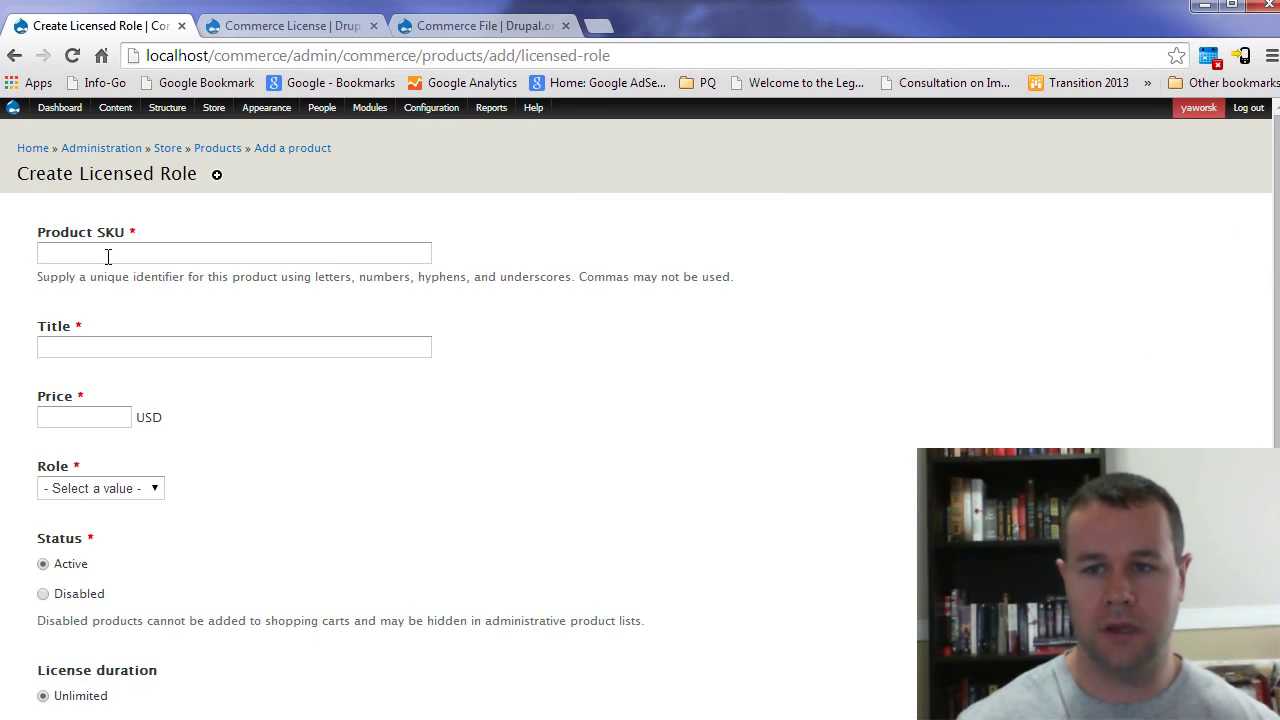
left_click(108, 255)
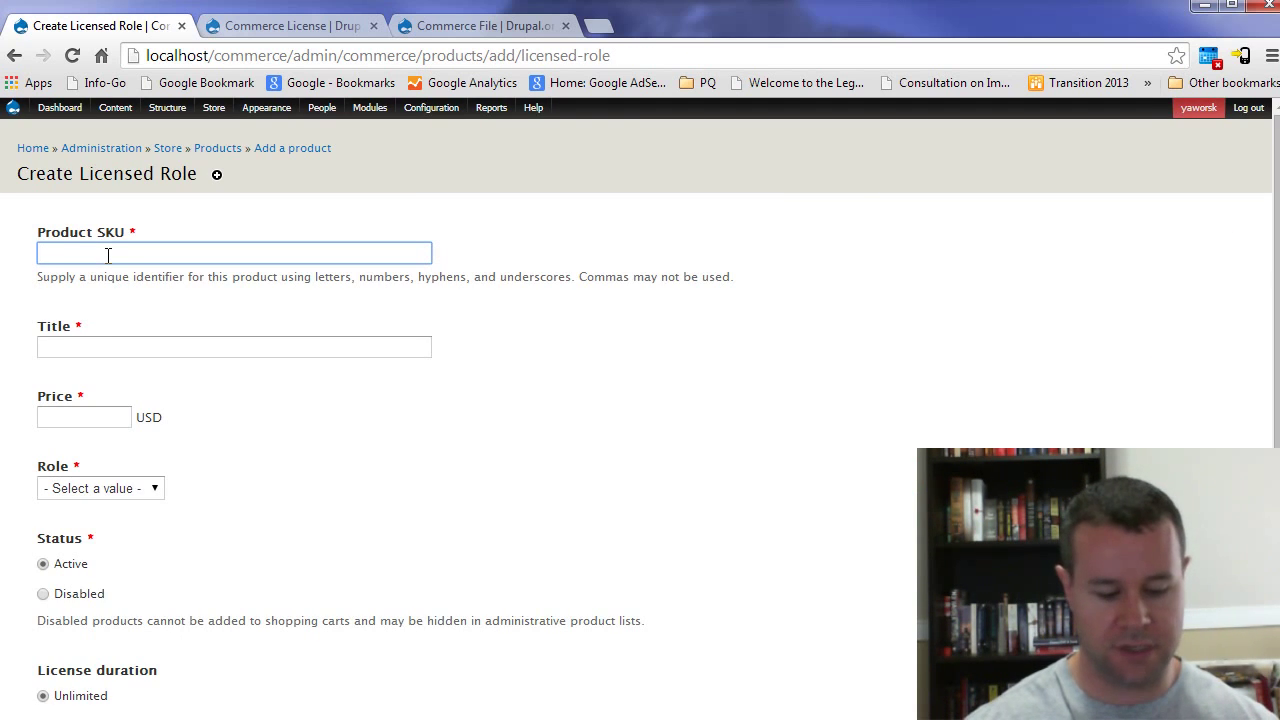
type("subscriber")
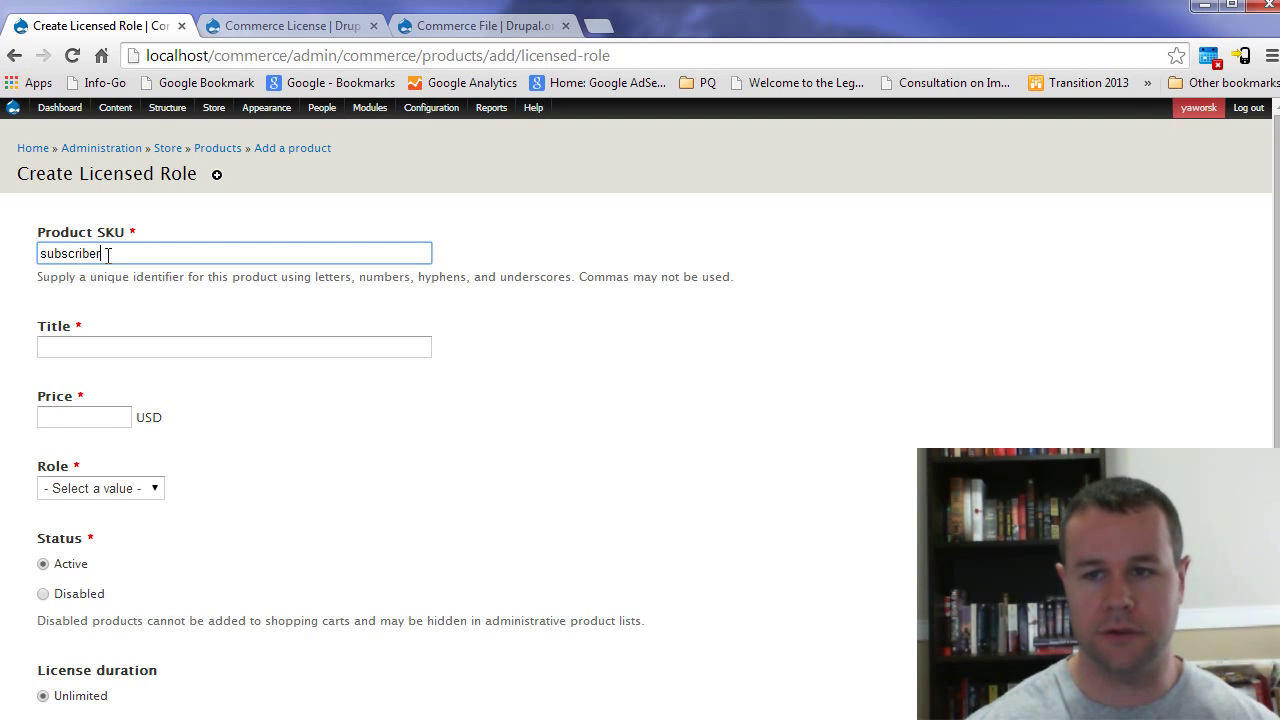
type("_role")
key("Tab")
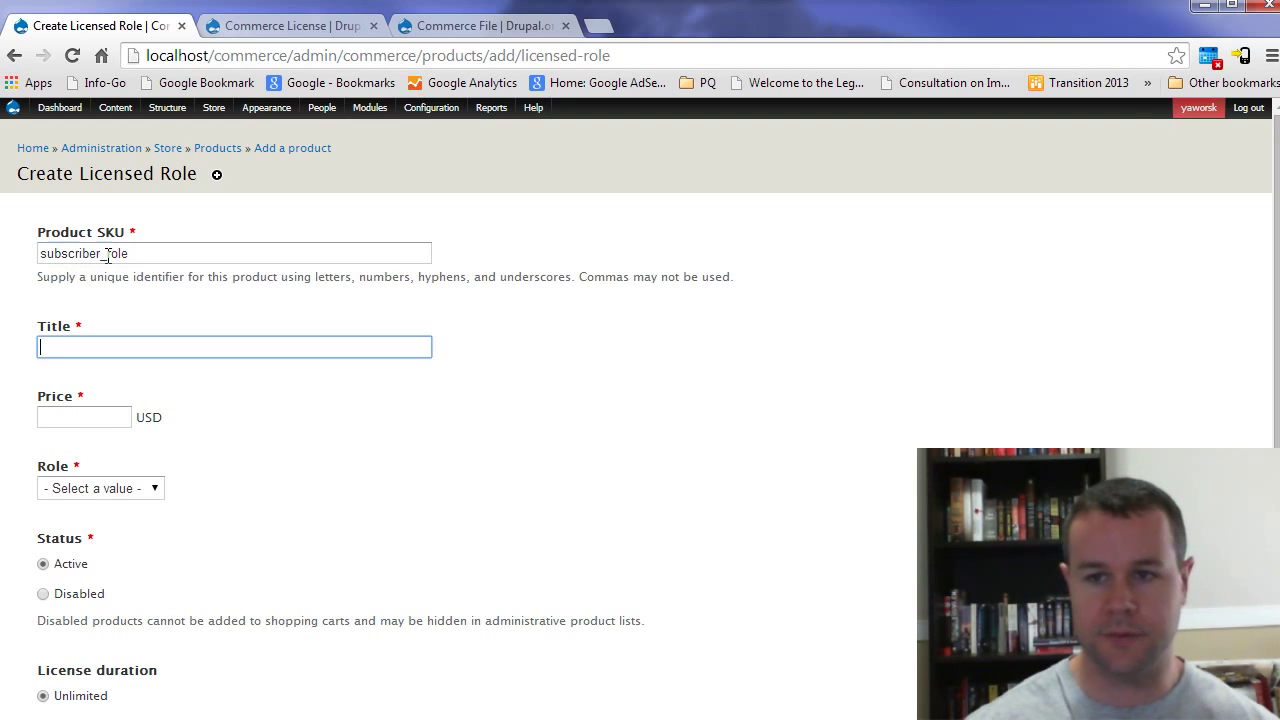
type("Subsc")
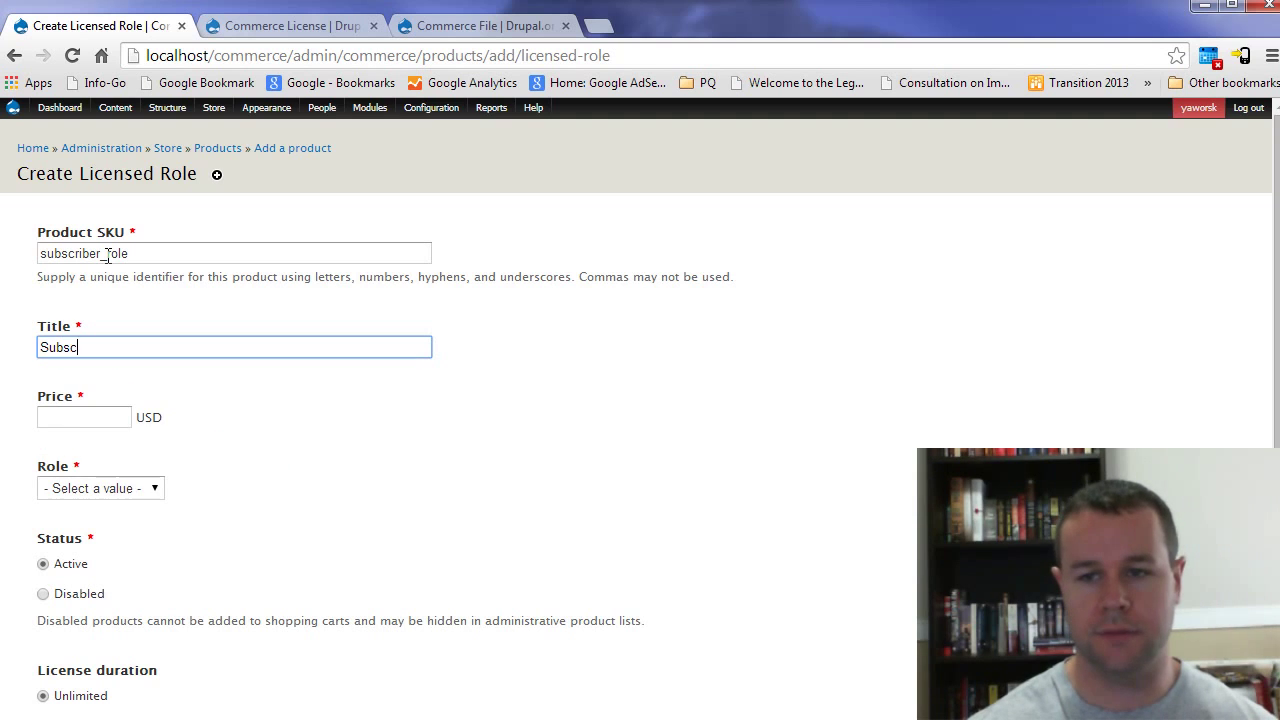
type("riber Role")
key("Tab")
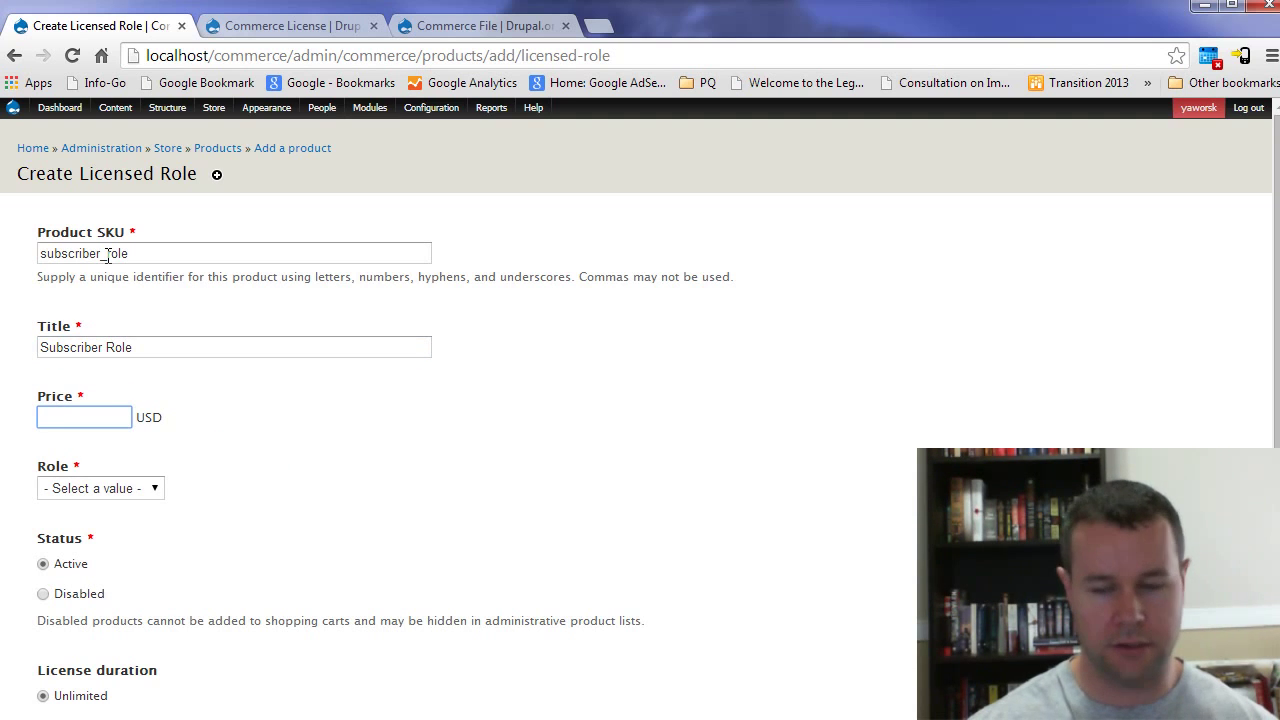
type("10")
Step: Grant the Licensed User role with a limited 1-month duration and save the product
left_click(120, 490)
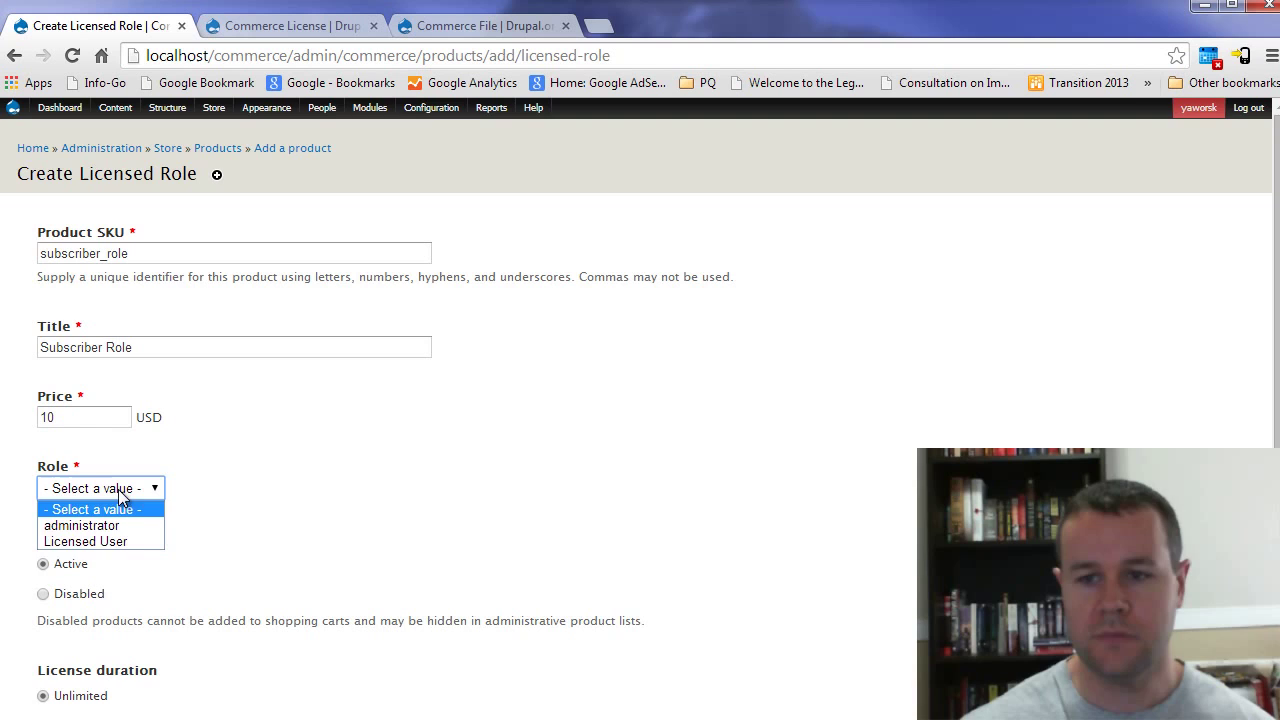
left_click(134, 539)
scroll(225, 490, "down", 1)
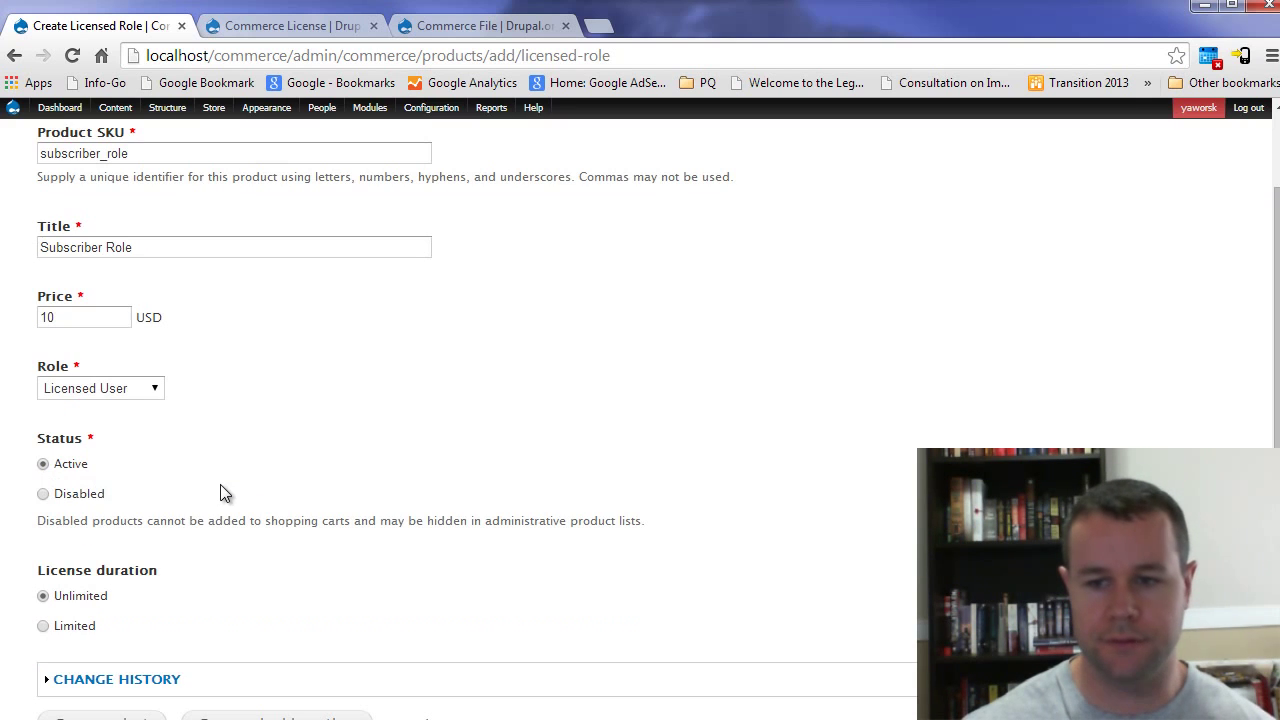
left_click(59, 628)
scroll(235, 580, "down", 1)
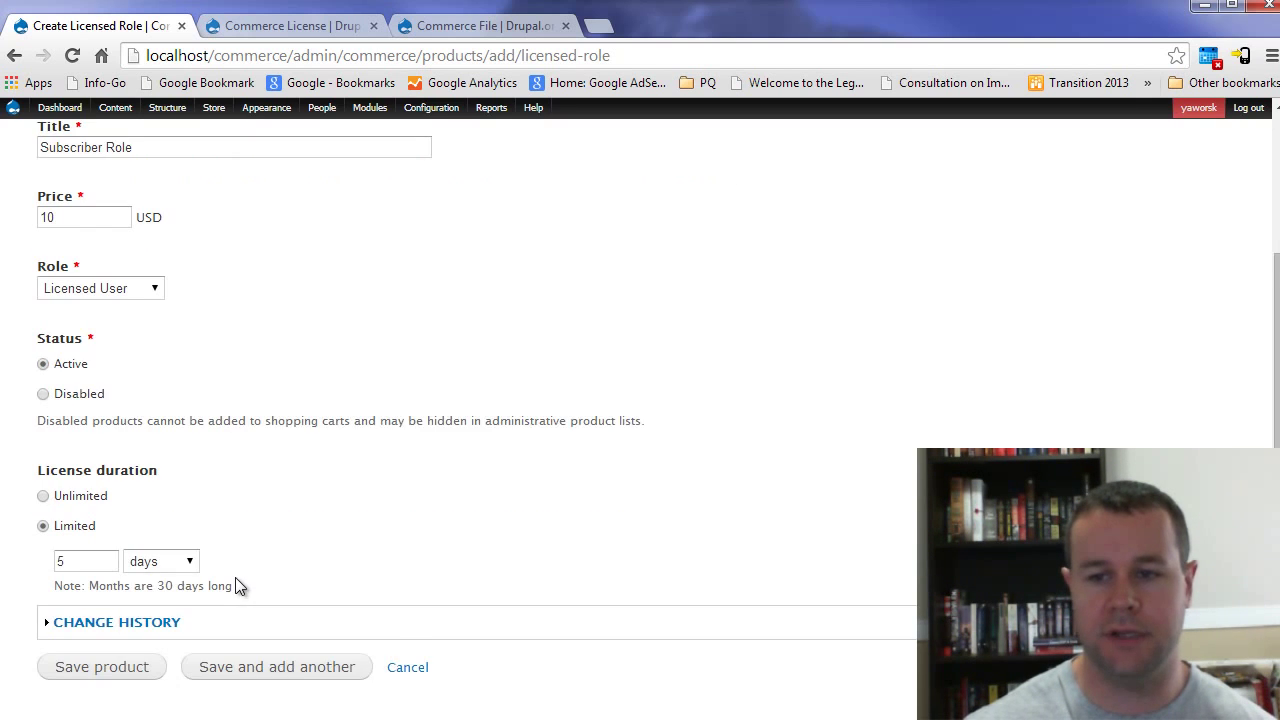
double_click(88, 534)
type("1")
left_click(152, 535)
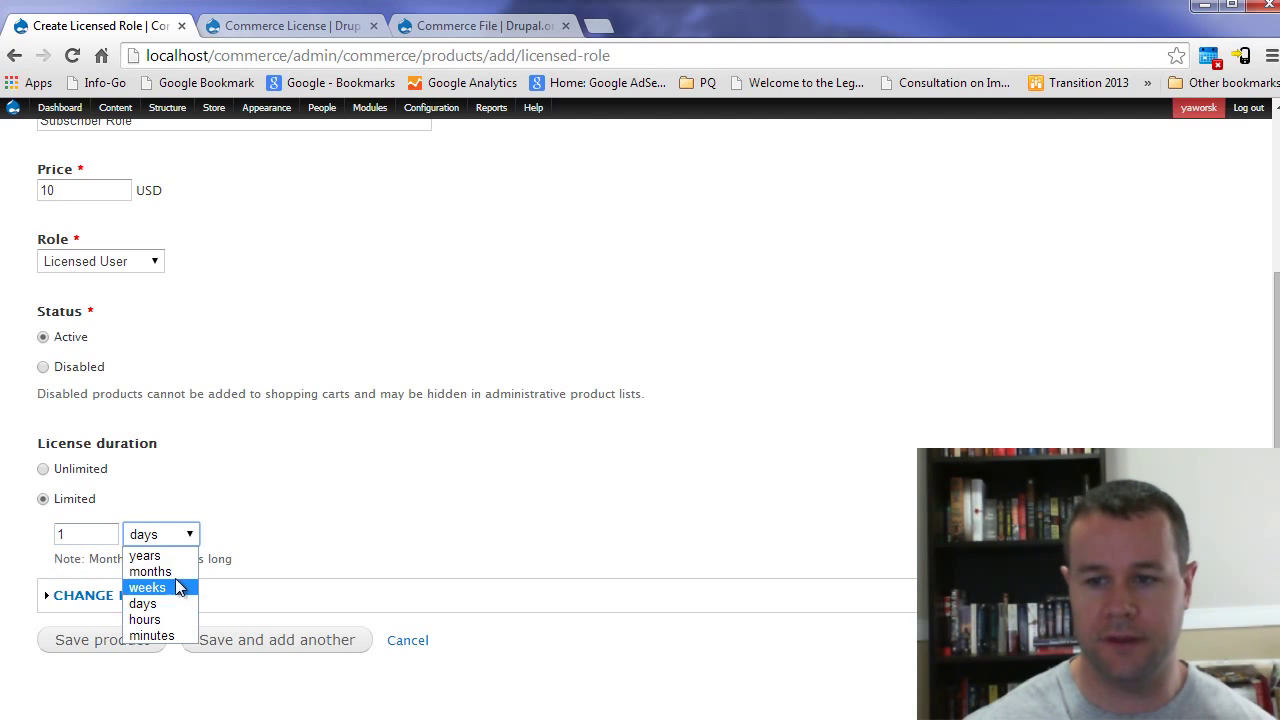
left_click(150, 571)
left_click_drag(242, 557, 88, 557)
left_click(232, 558)
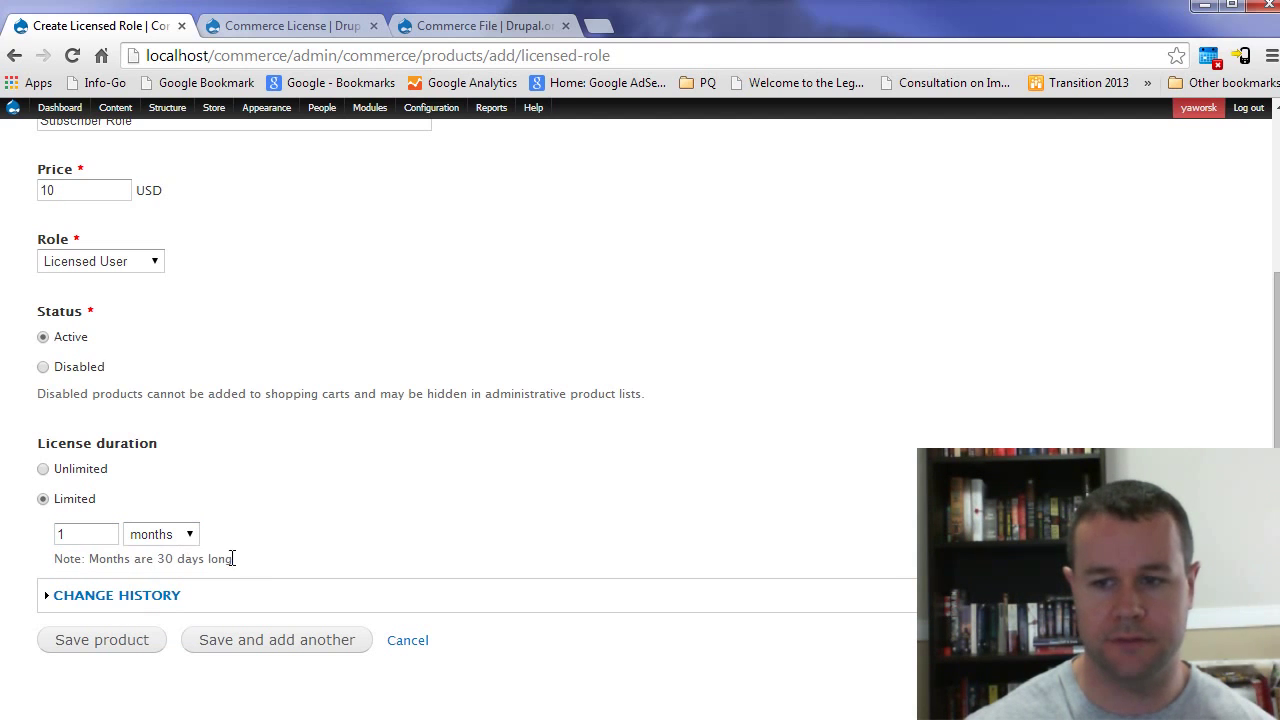
left_click(117, 641)
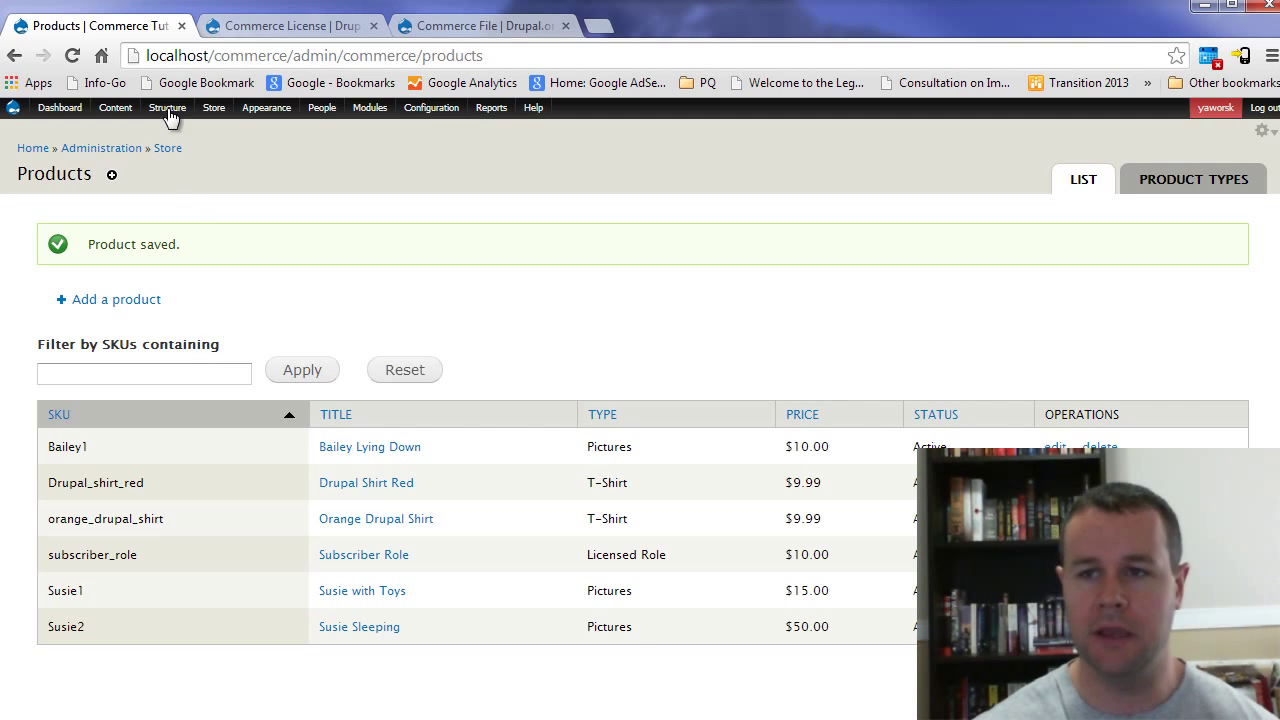
Step: Let Product Display's Product field reference Licensed Role instead of license products, and save
mouse_move(167, 108)
mouse_move(195, 148)
mouse_move(362, 208)
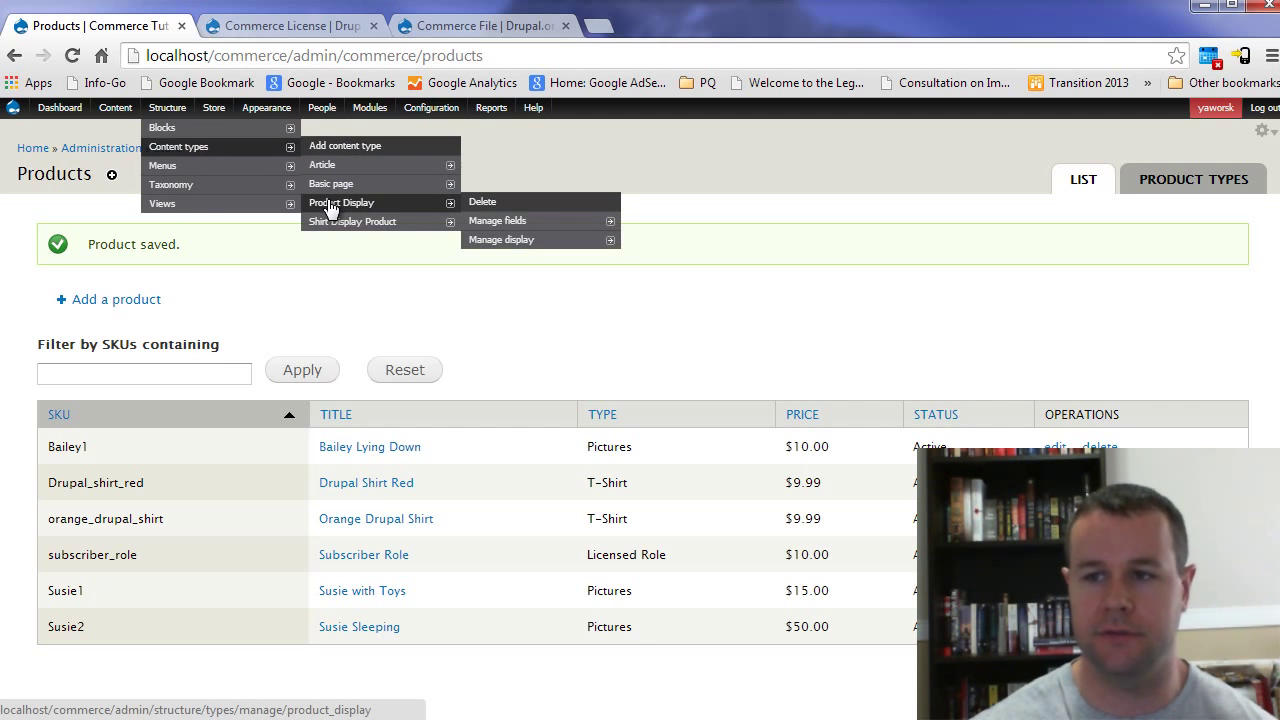
mouse_move(600, 221)
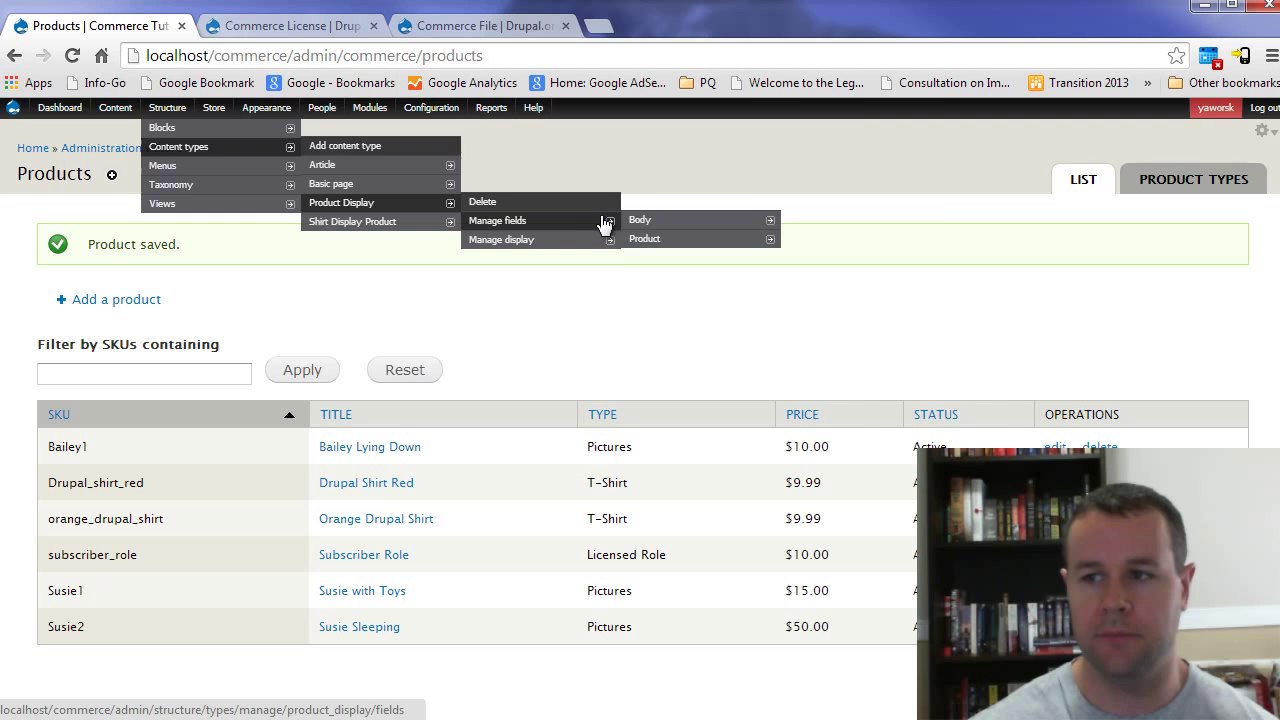
mouse_move(643, 238)
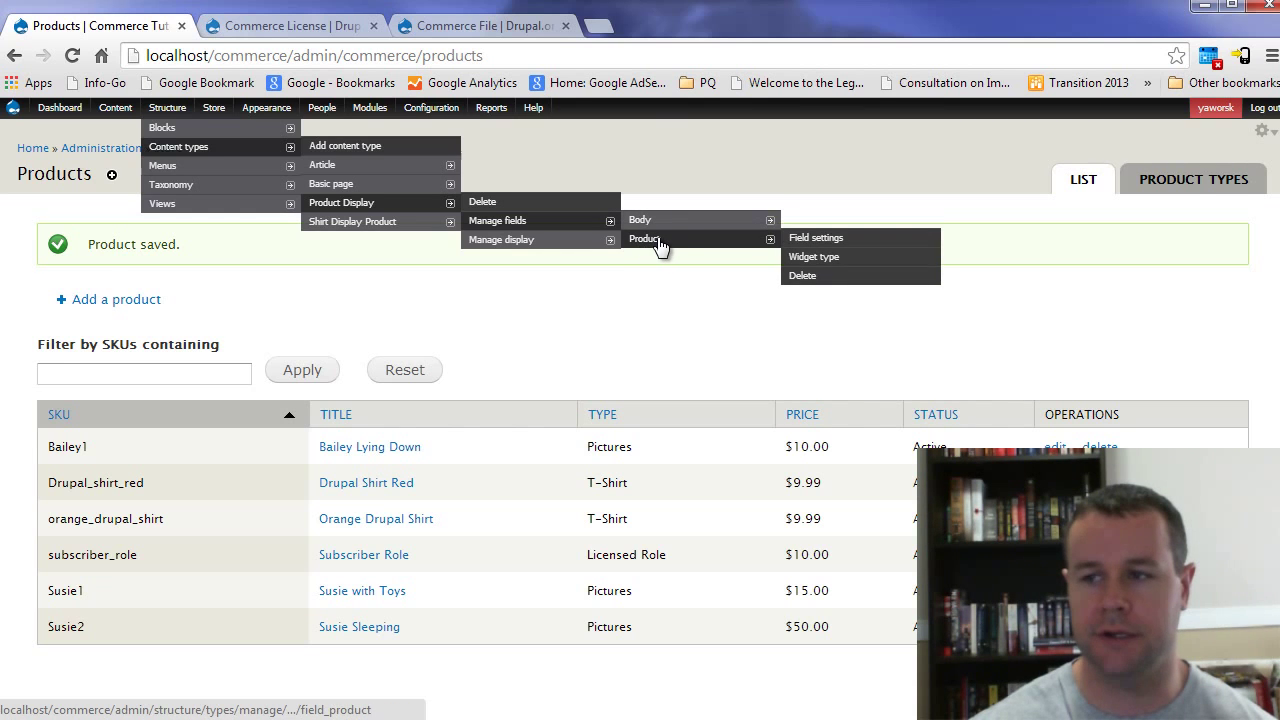
left_click(658, 241)
scroll(157, 378, "down", 5)
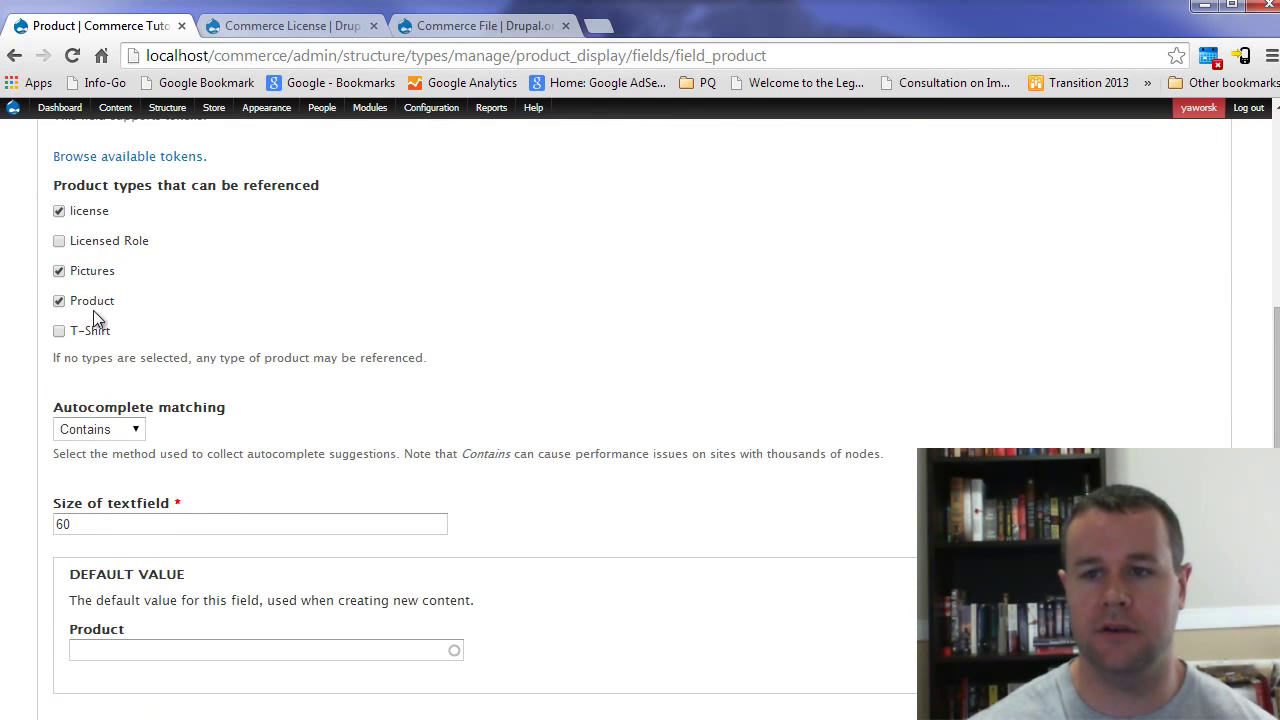
left_click(104, 243)
left_click(85, 214)
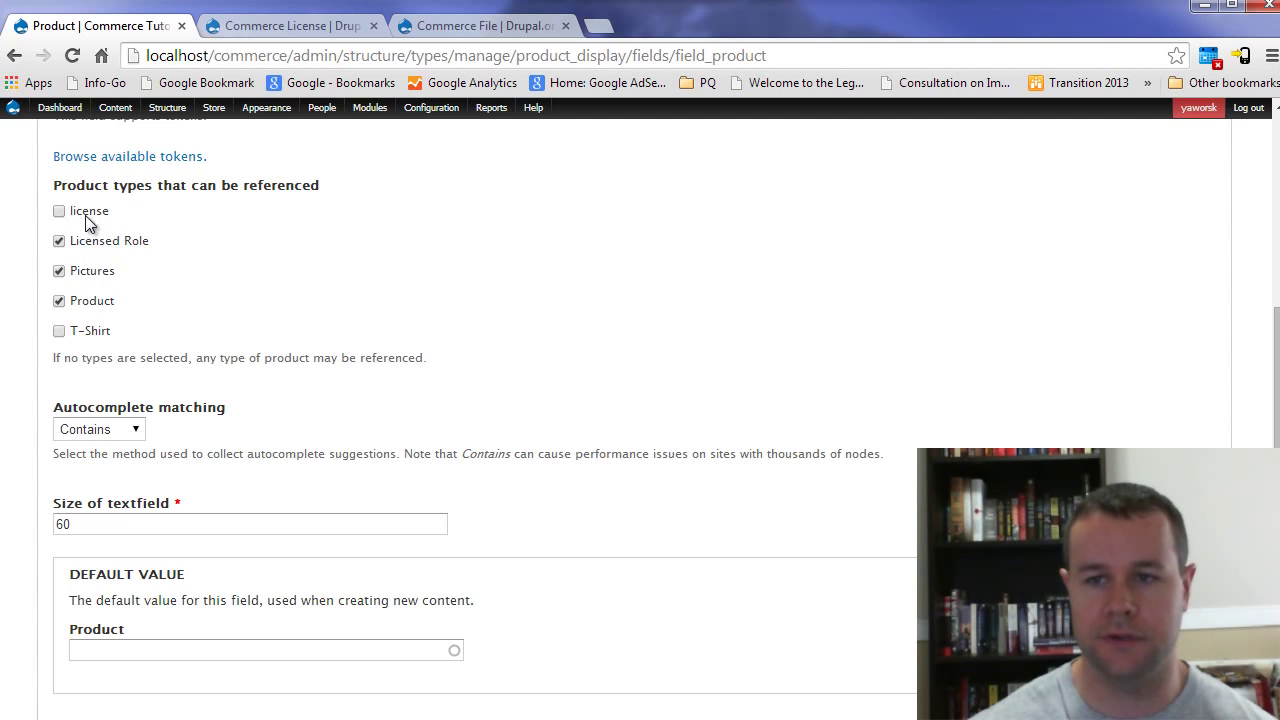
scroll(230, 380, "down", 4)
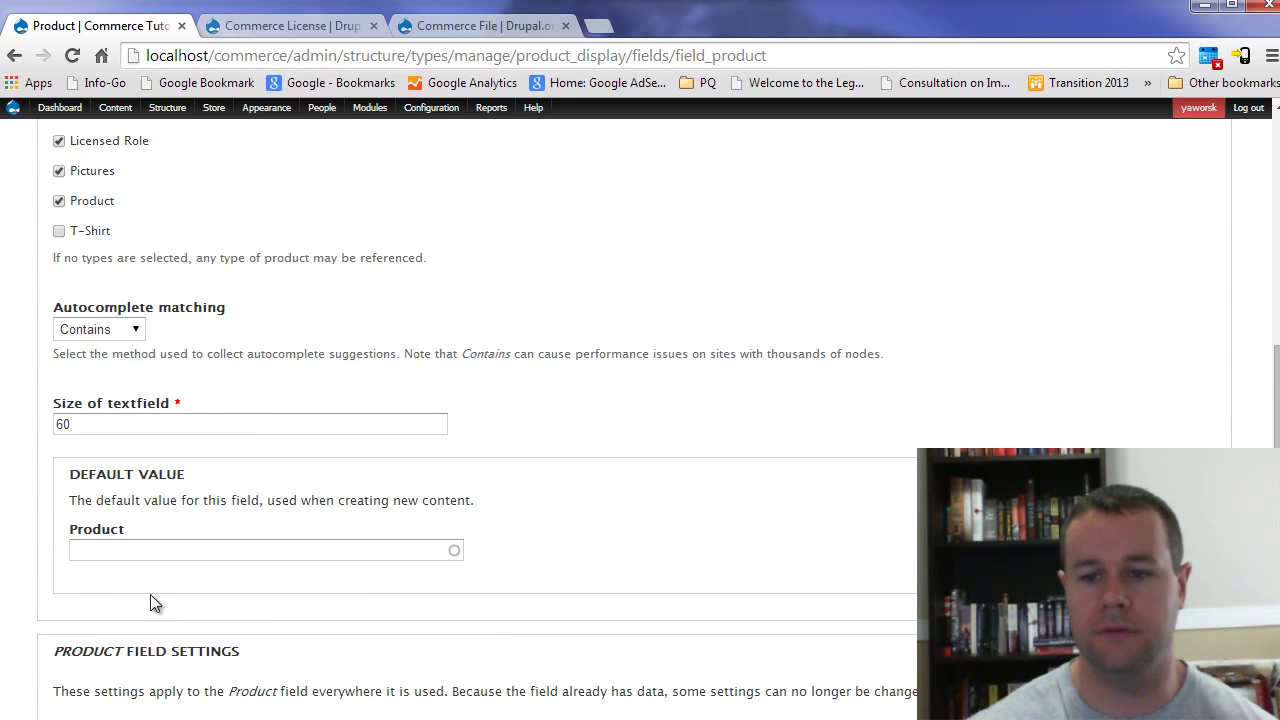
left_click(106, 642)
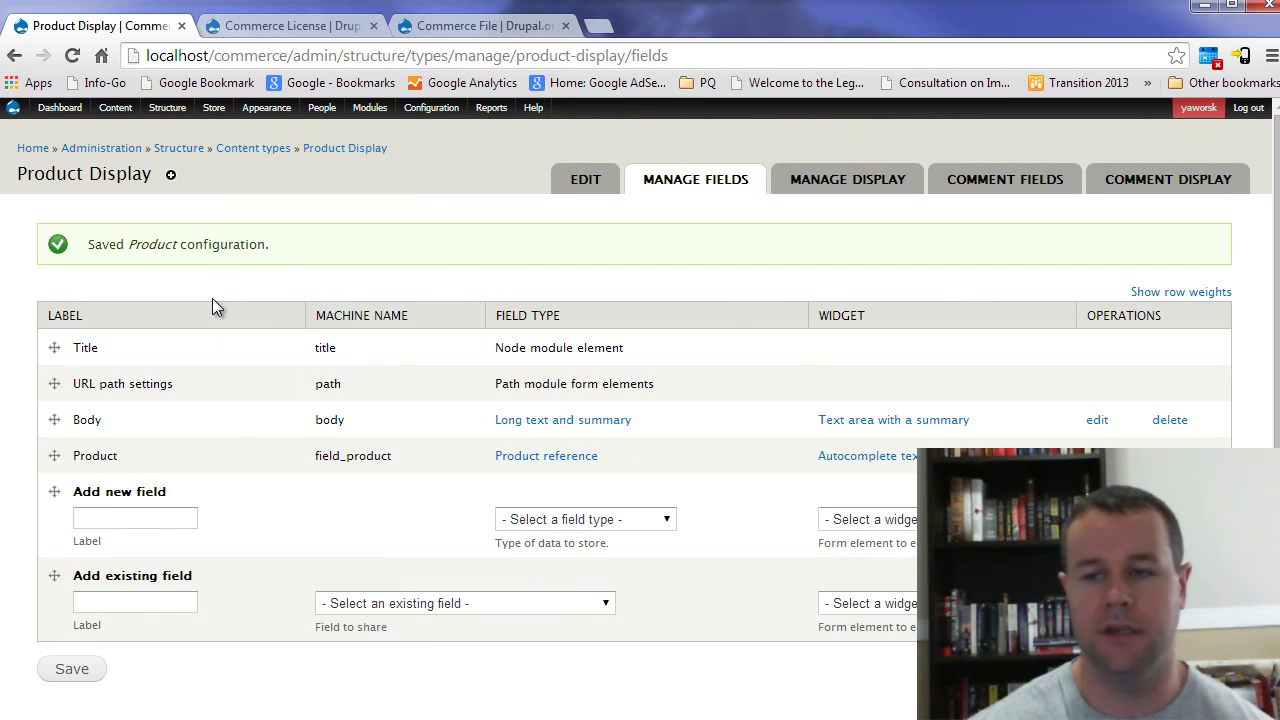
Step: Create the 'Licensed Role Display' product display linked to the subscriber_role product and save it
mouse_move(118, 107)
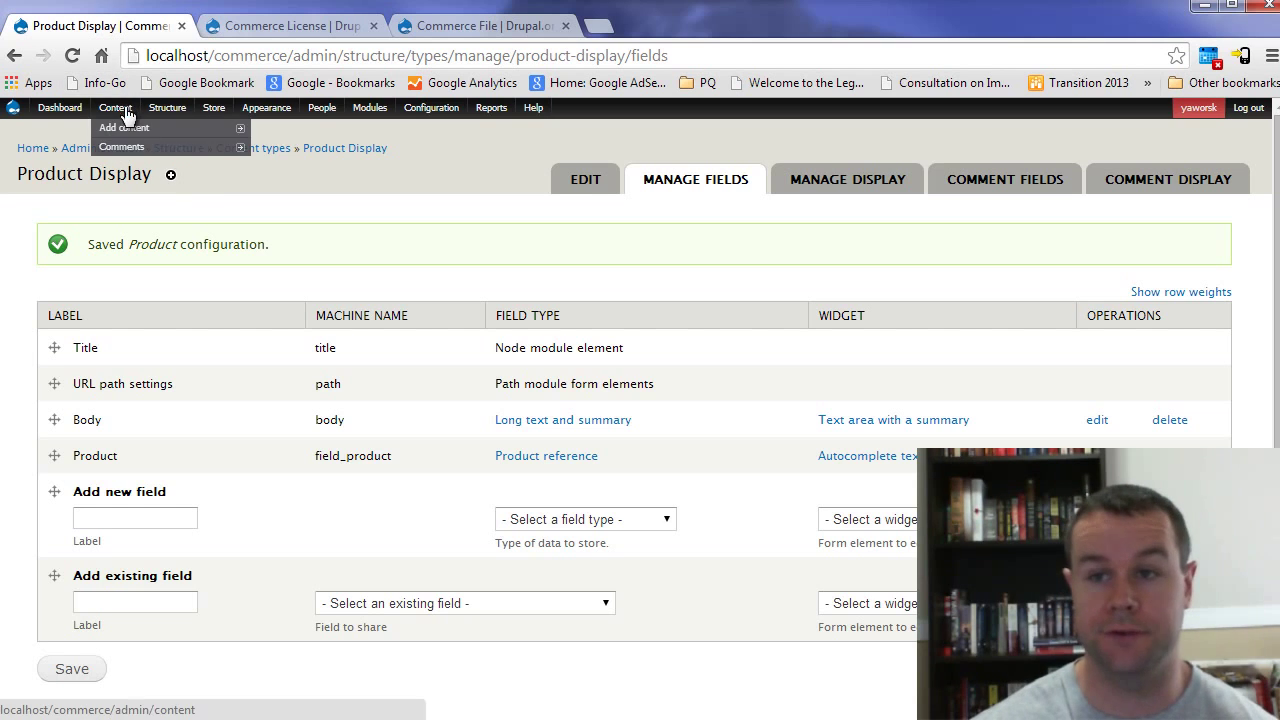
mouse_move(205, 128)
left_click(291, 164)
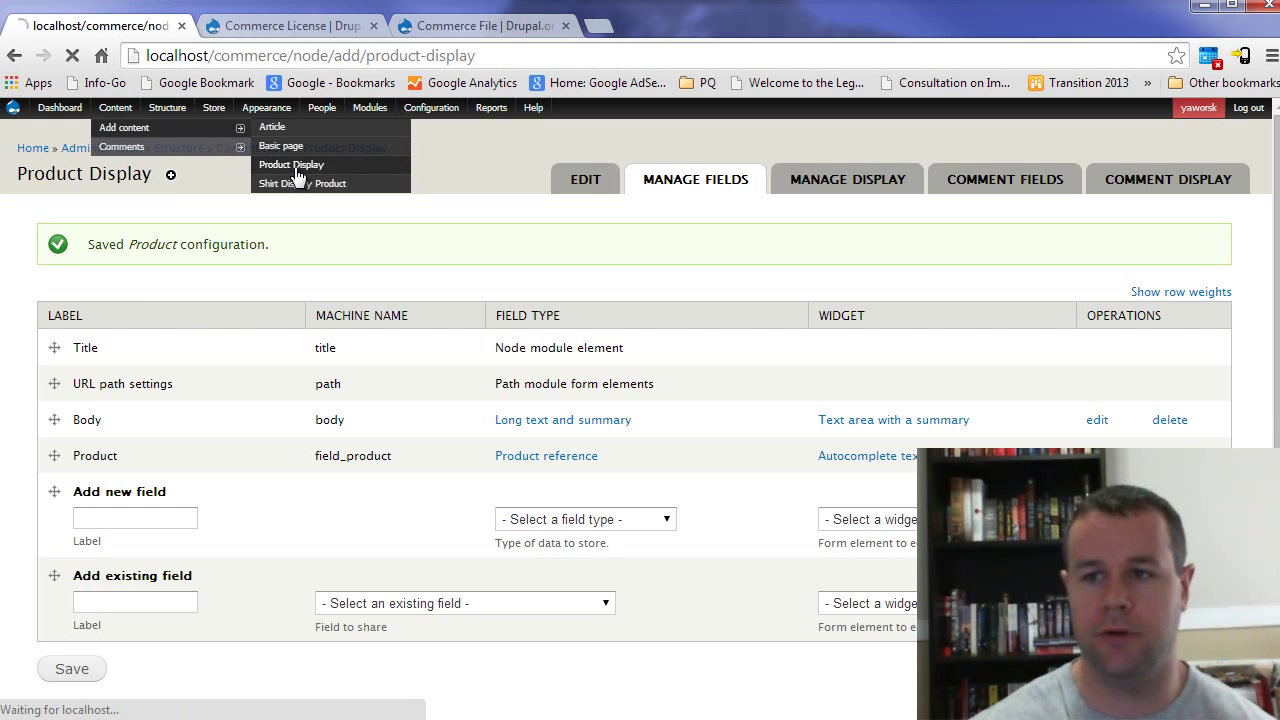
left_click(161, 256)
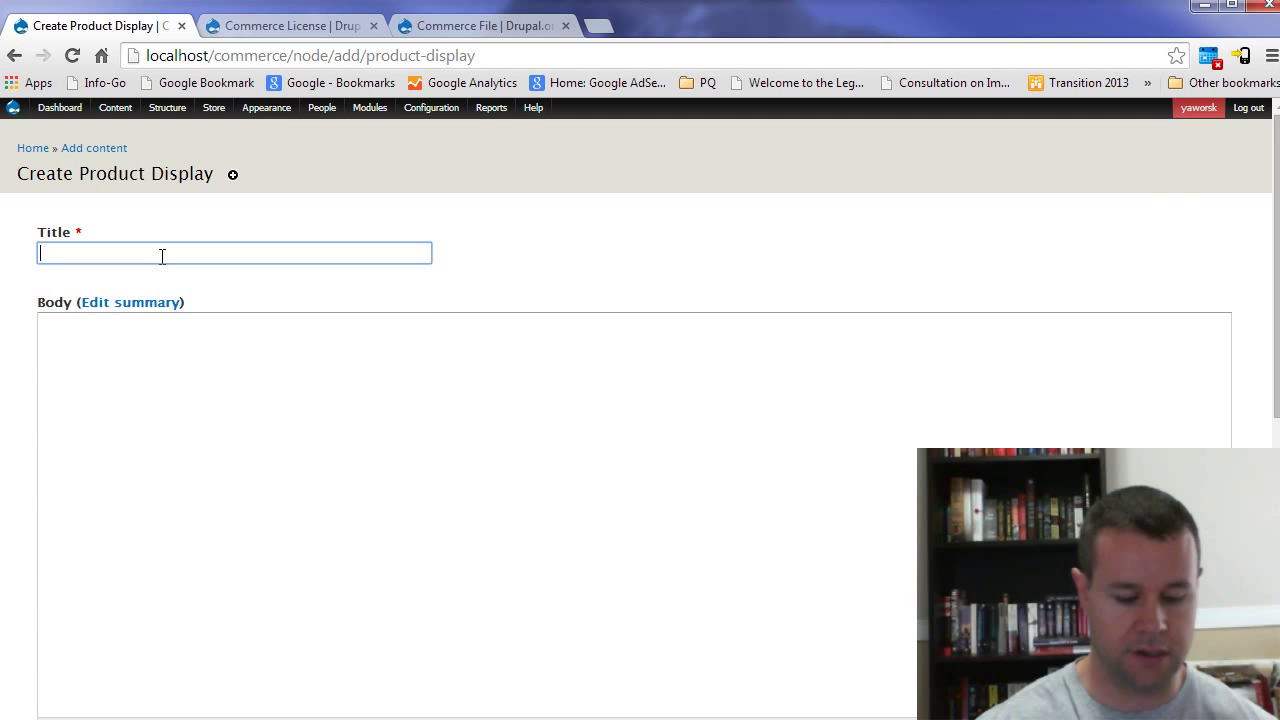
type("S")
key("BackSpace")
type("Lice")
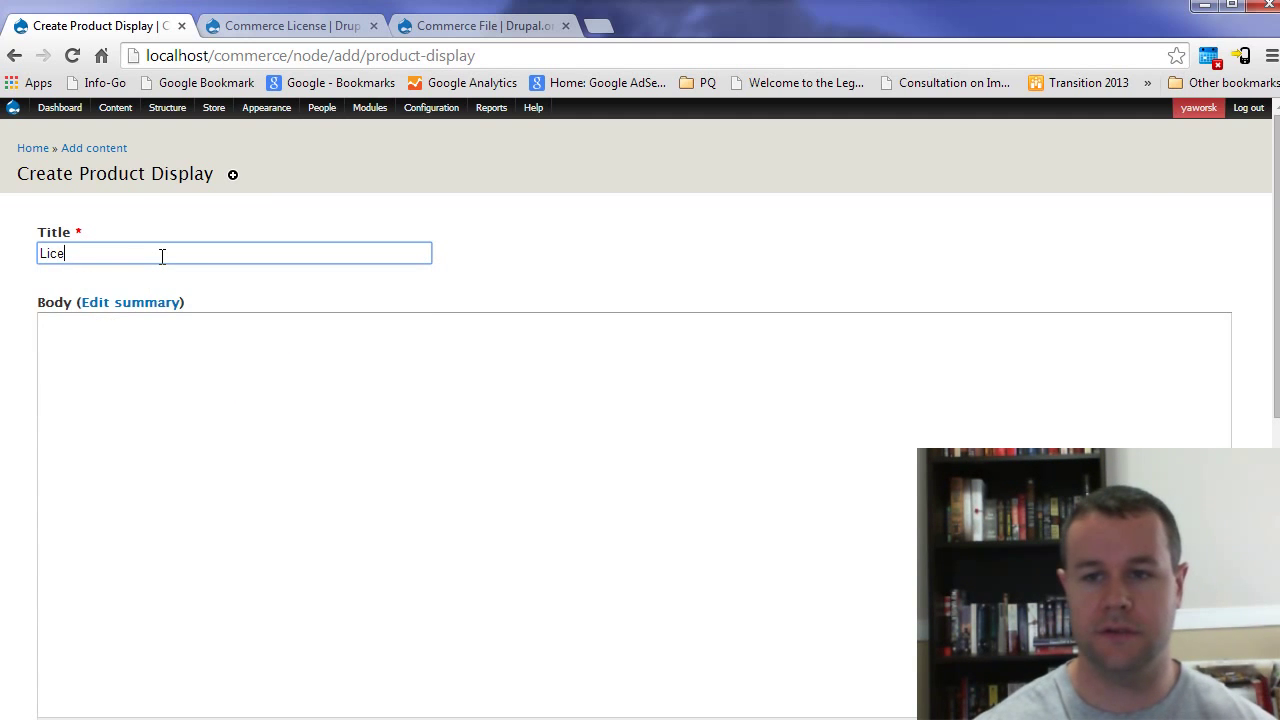
type("nsed Role Display")
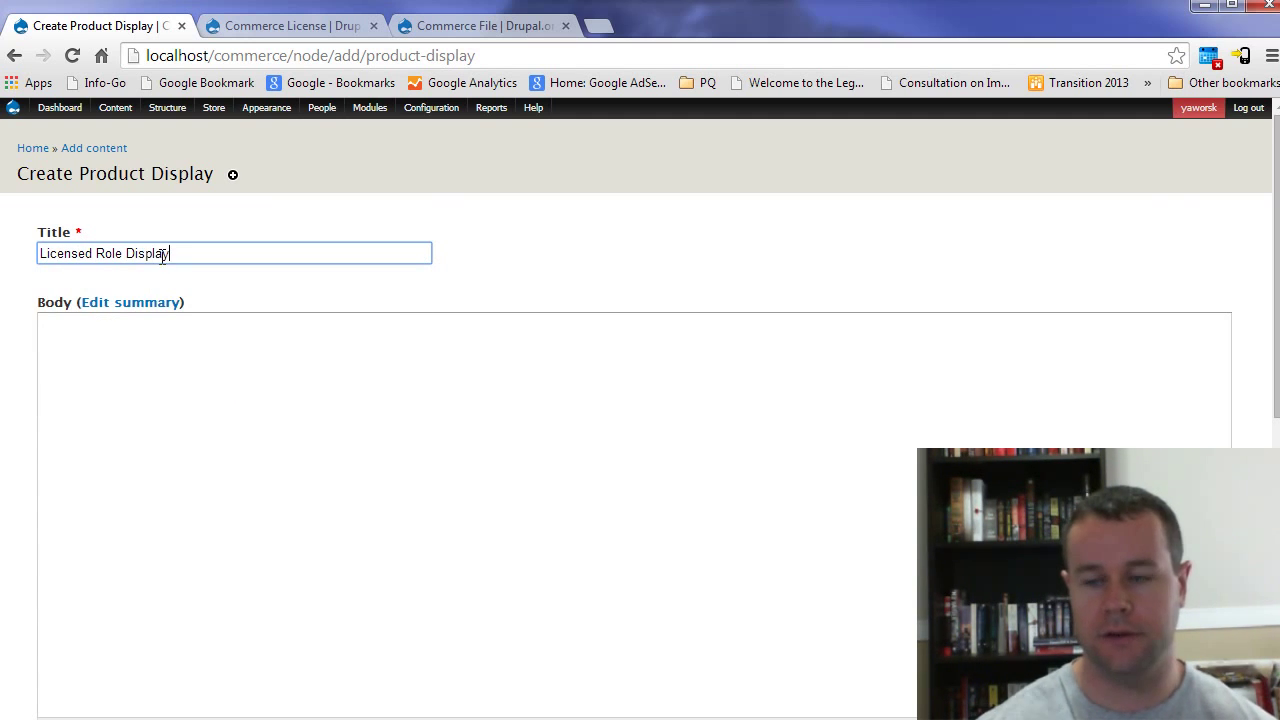
scroll(200, 300, "down", 5)
left_click(151, 569)
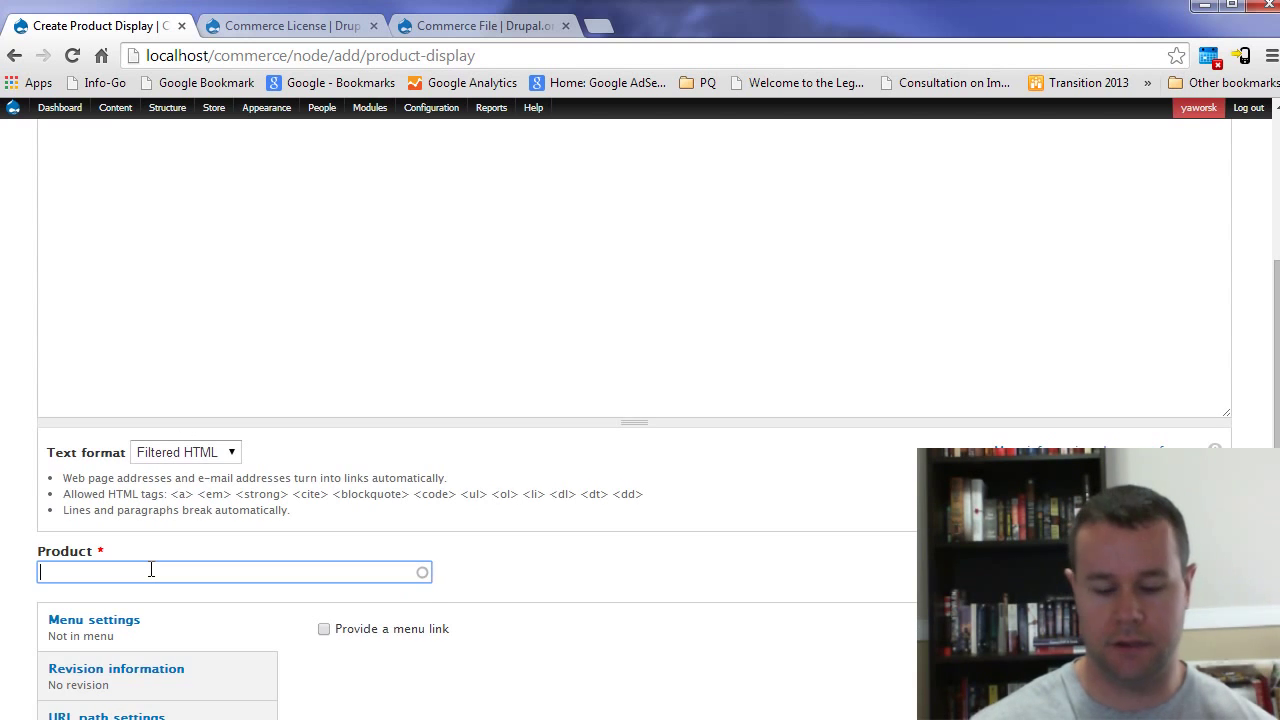
type("su")
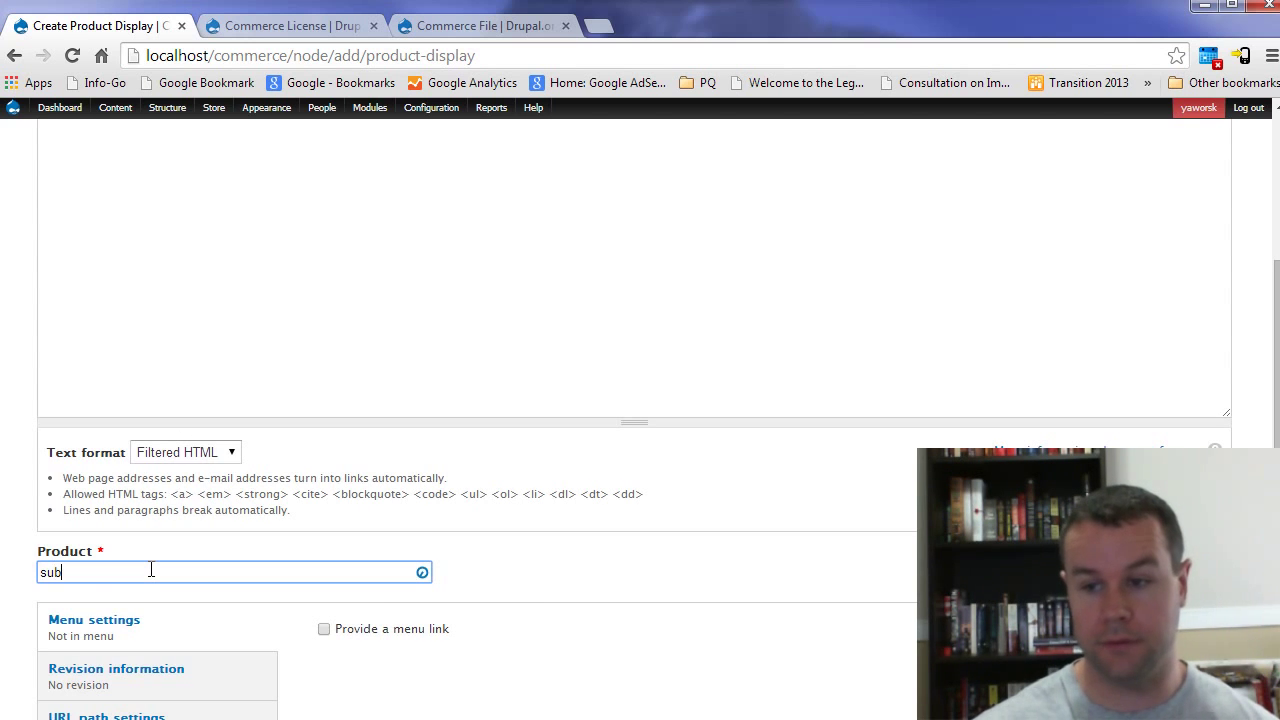
type("b")
left_click(129, 608)
scroll(484, 553, "down", 3)
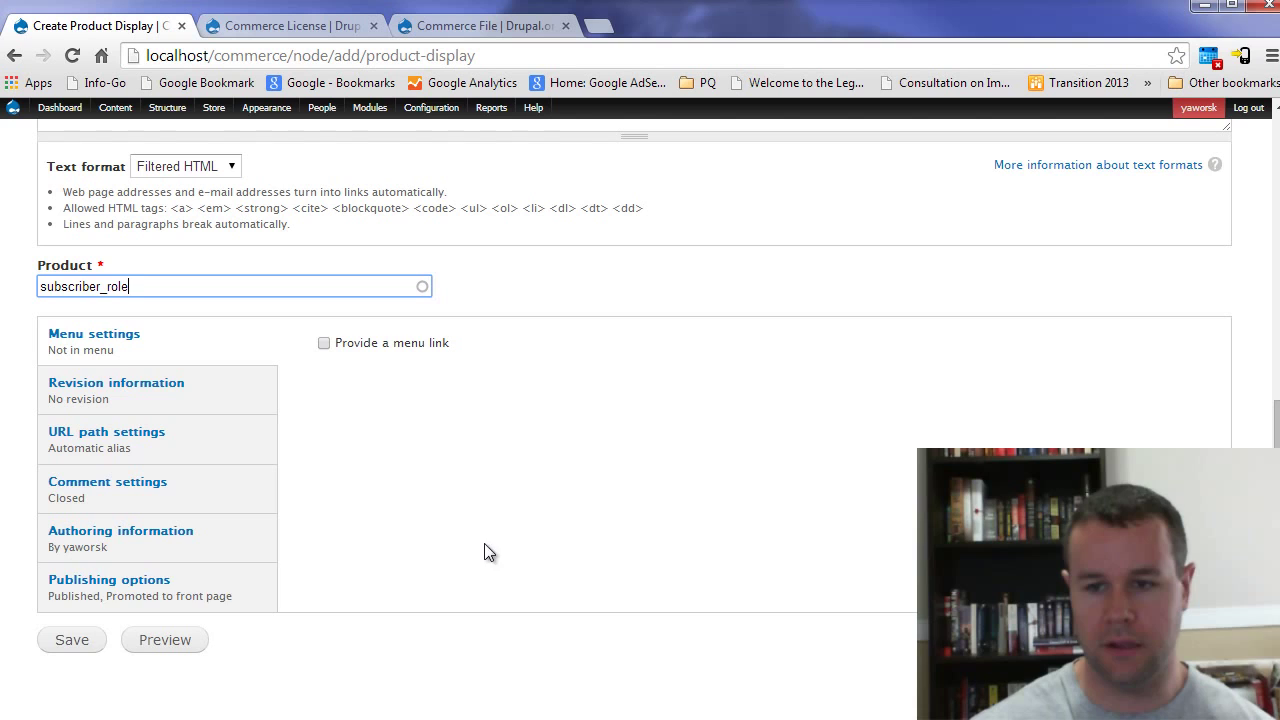
left_click(80, 642)
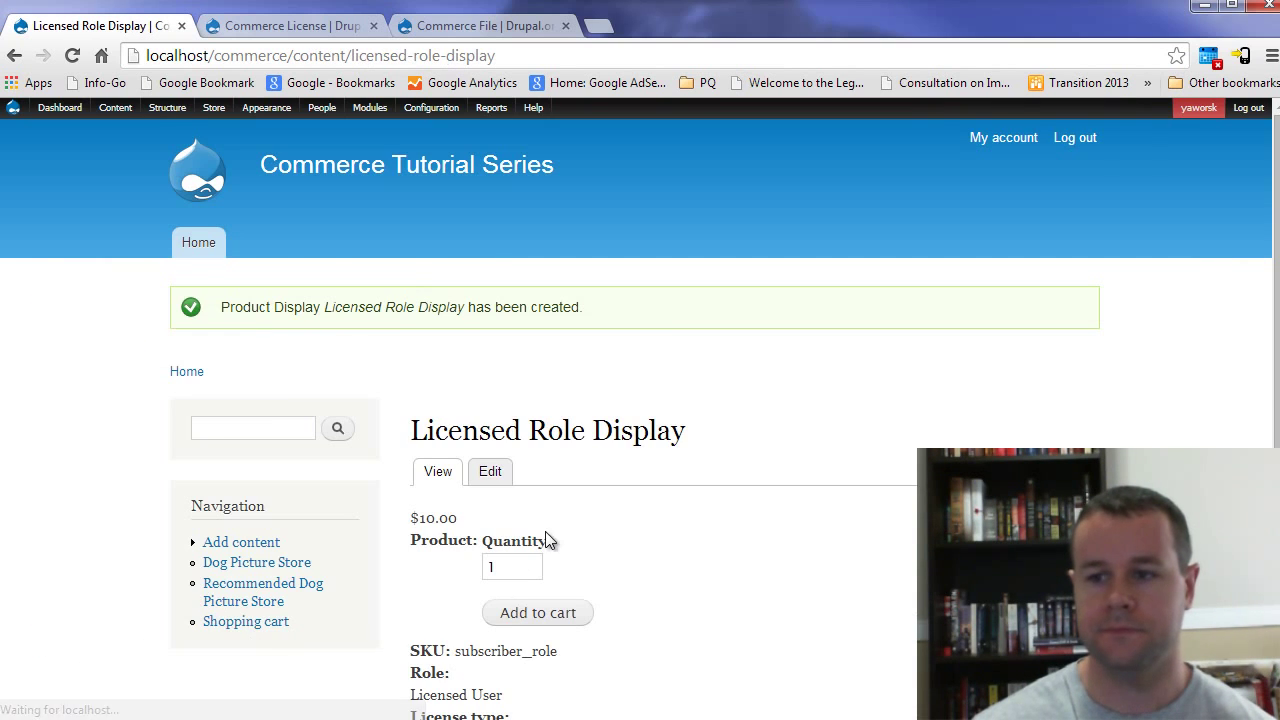
scroll(694, 488, "down", 1)
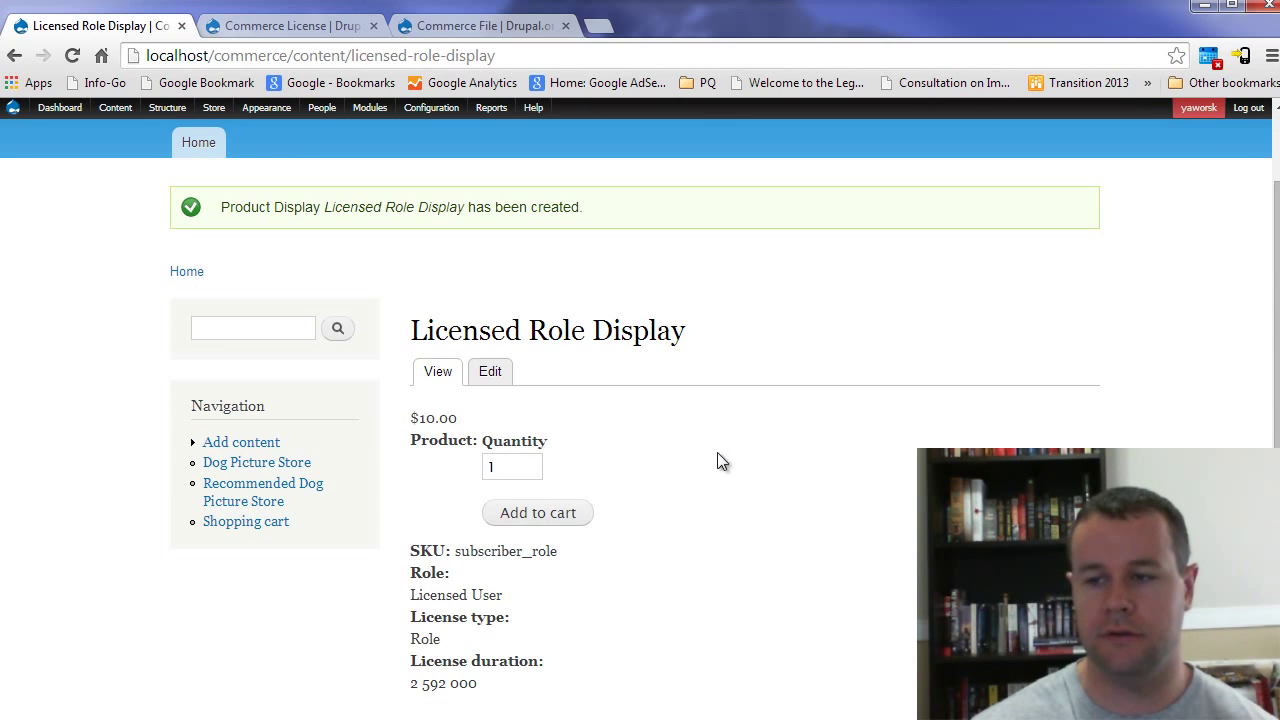
left_click_drag(417, 337, 698, 330)
left_click(698, 335)
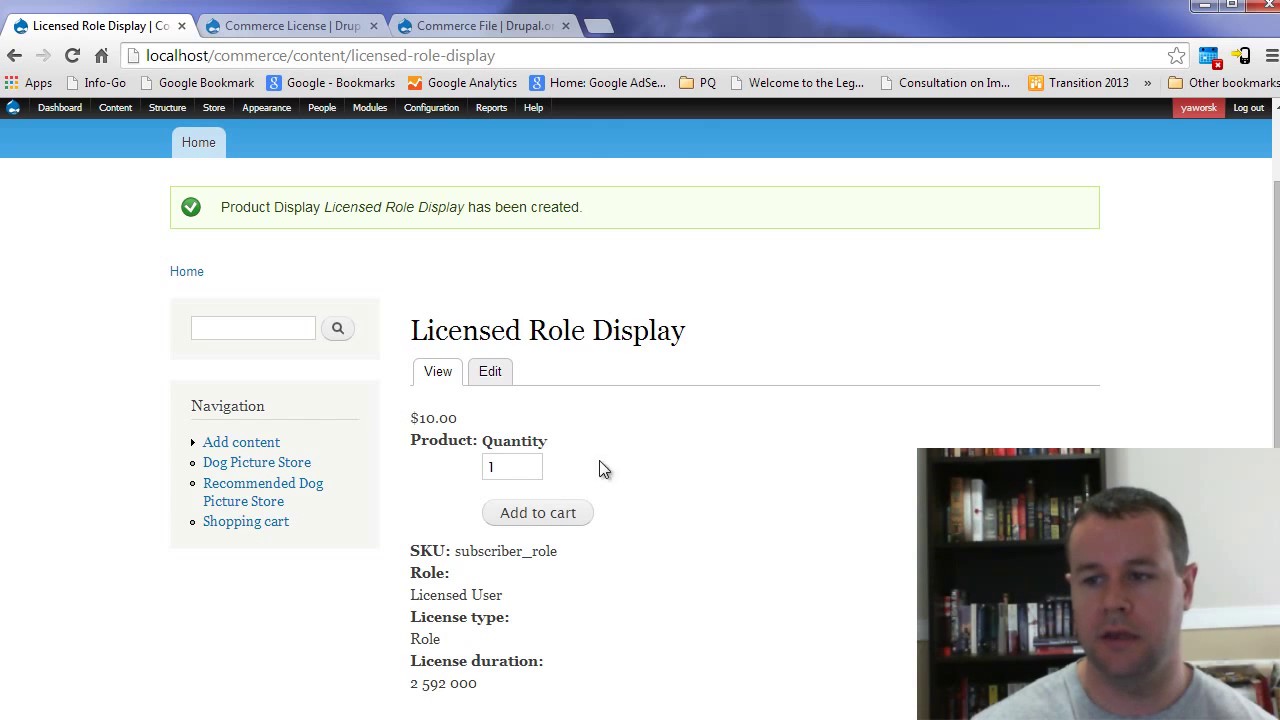
scroll(604, 470, "down", 1)
left_click_drag(456, 450, 586, 446)
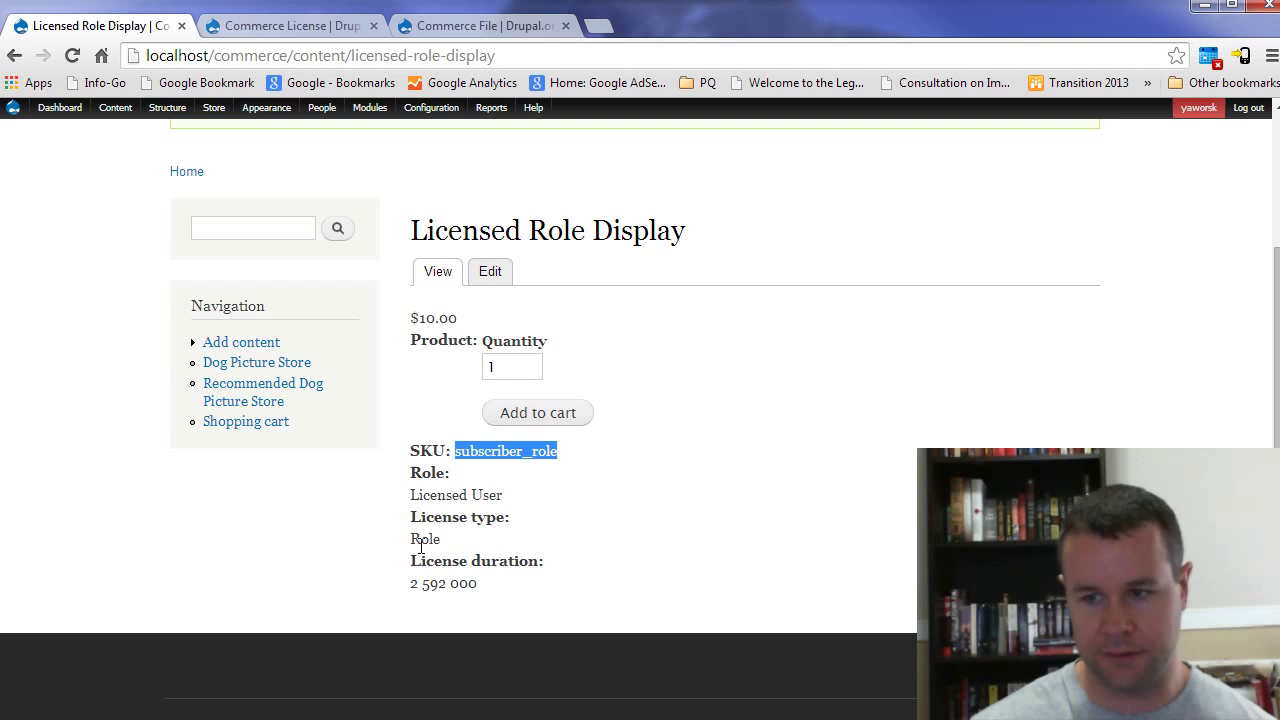
left_click_drag(413, 546, 434, 546)
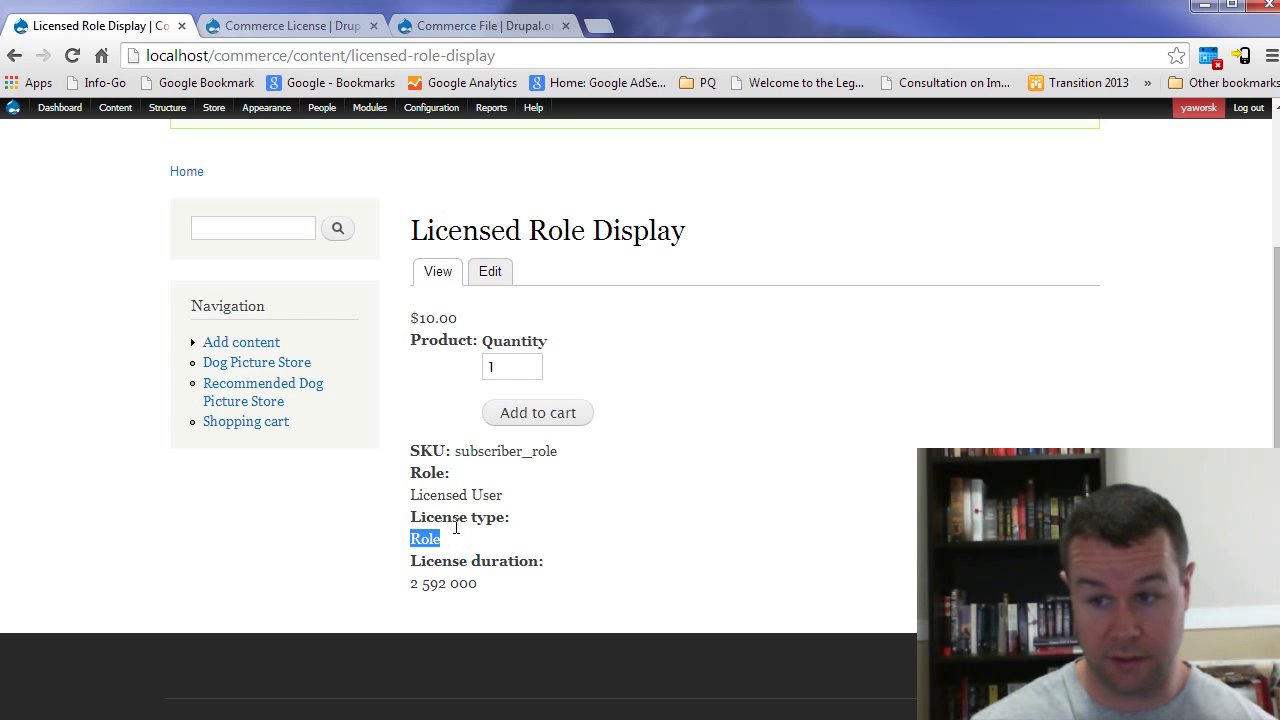
left_click(451, 526)
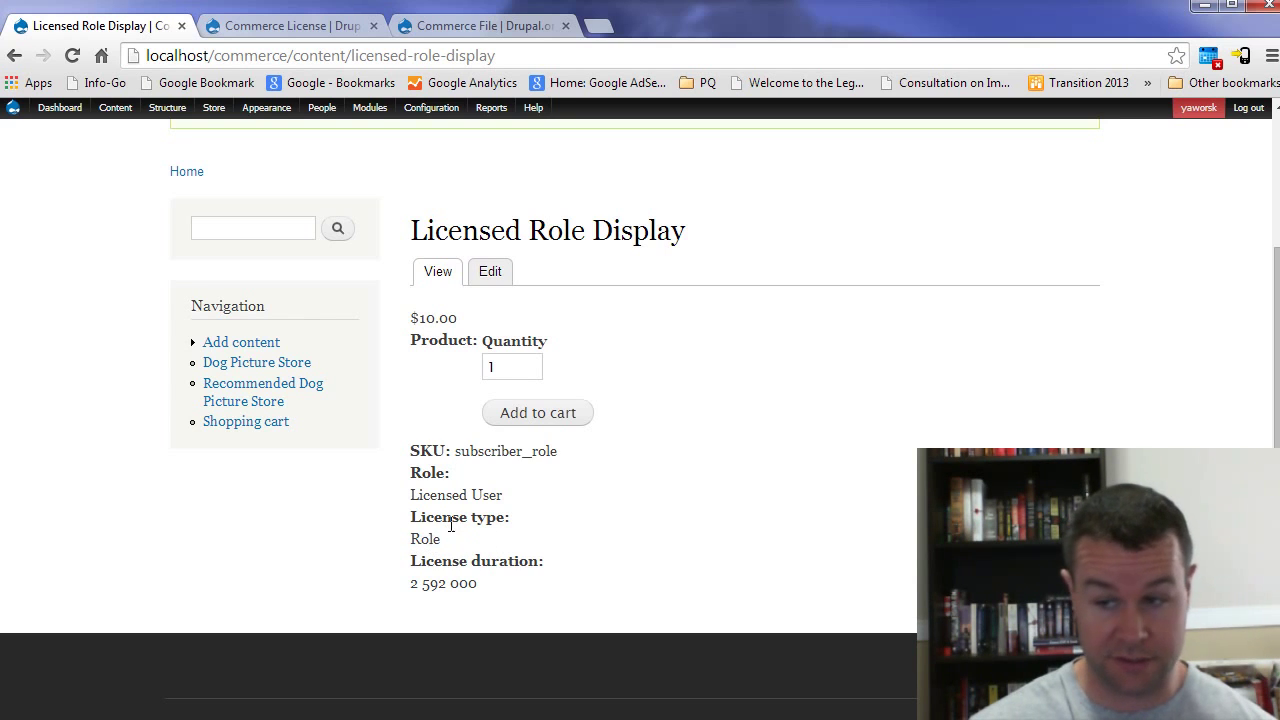
triple_click(459, 587)
left_click(509, 585)
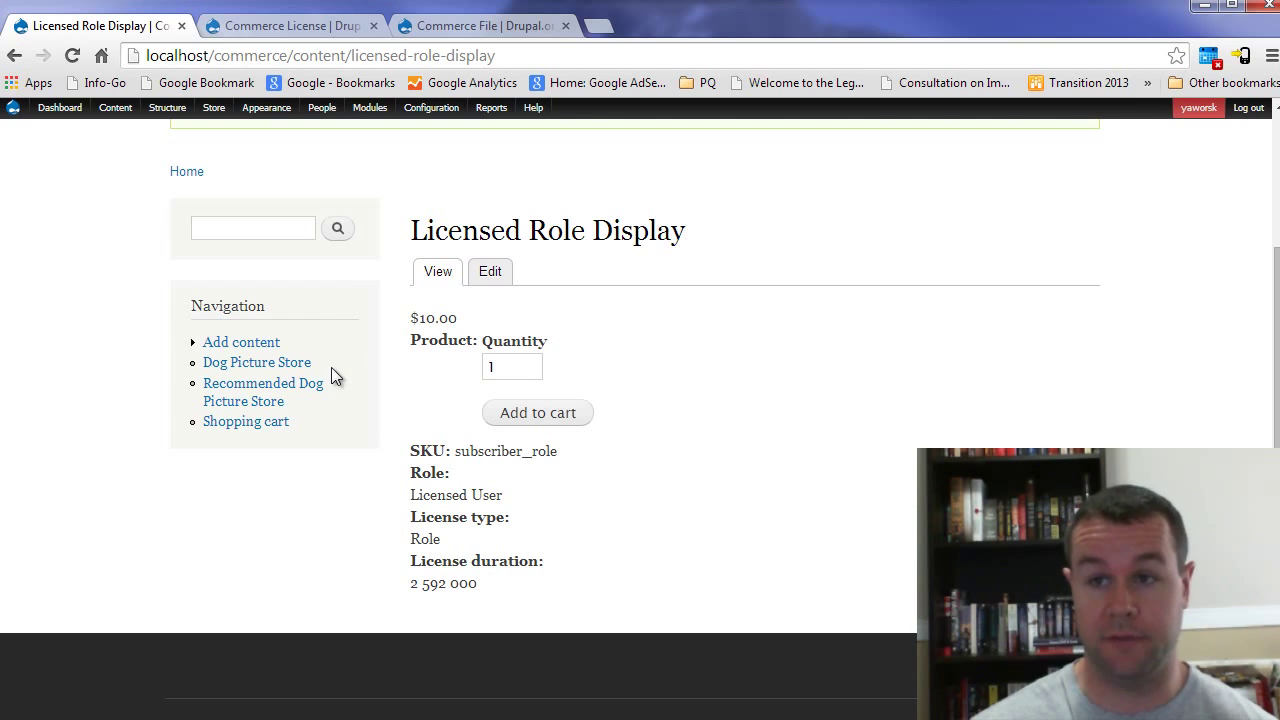
mouse_move(214, 107)
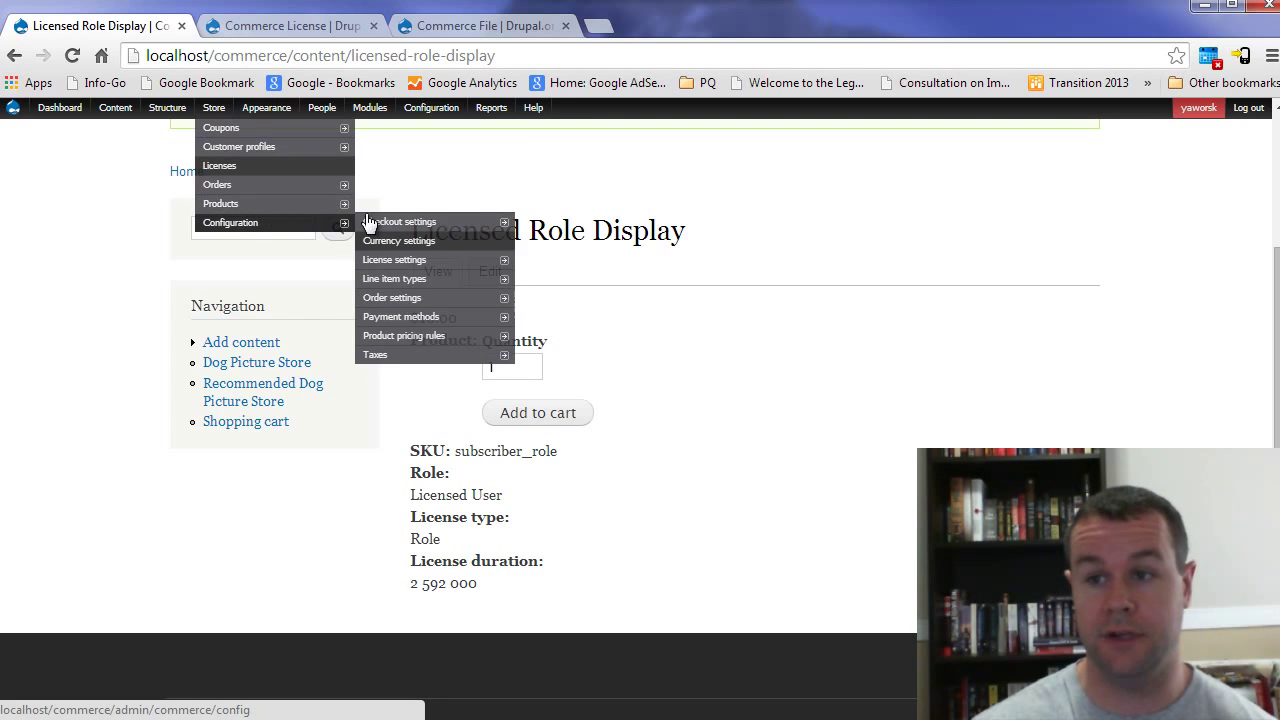
Step: Format Licensed Role's License duration as License duration, hide the License type label, and save
mouse_move(289, 207)
mouse_move(480, 203)
mouse_move(562, 224)
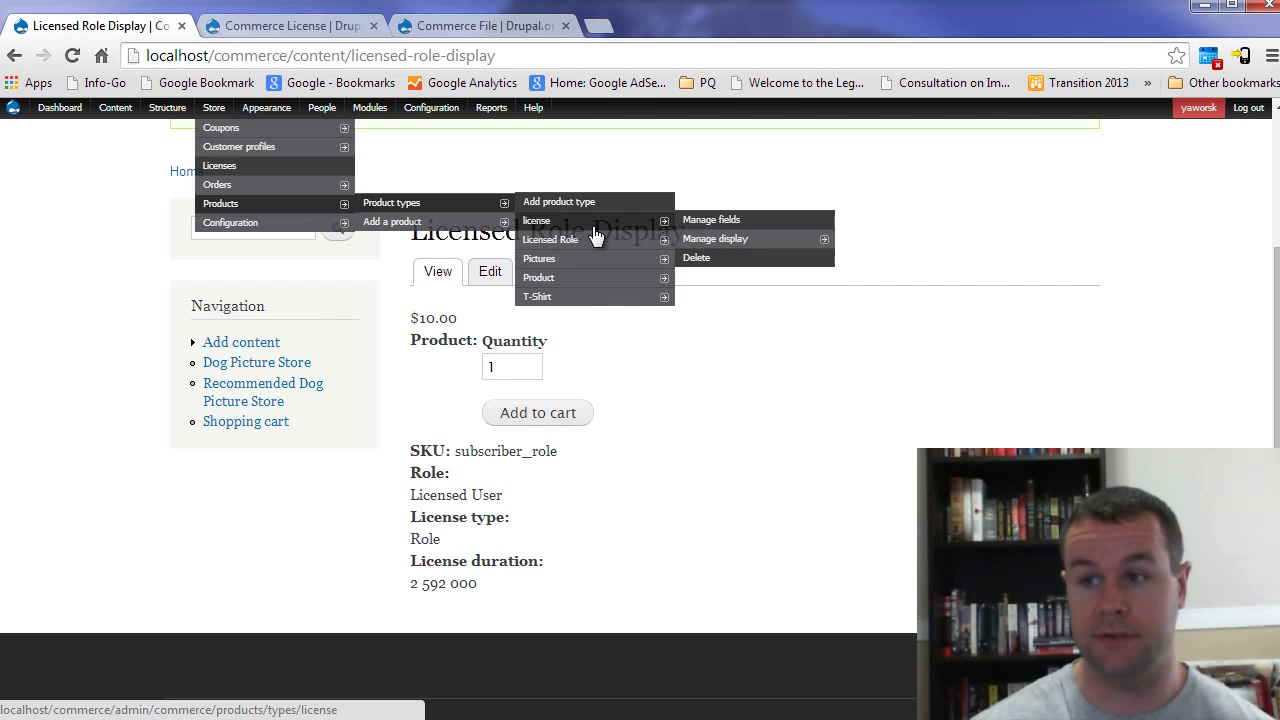
mouse_move(642, 239)
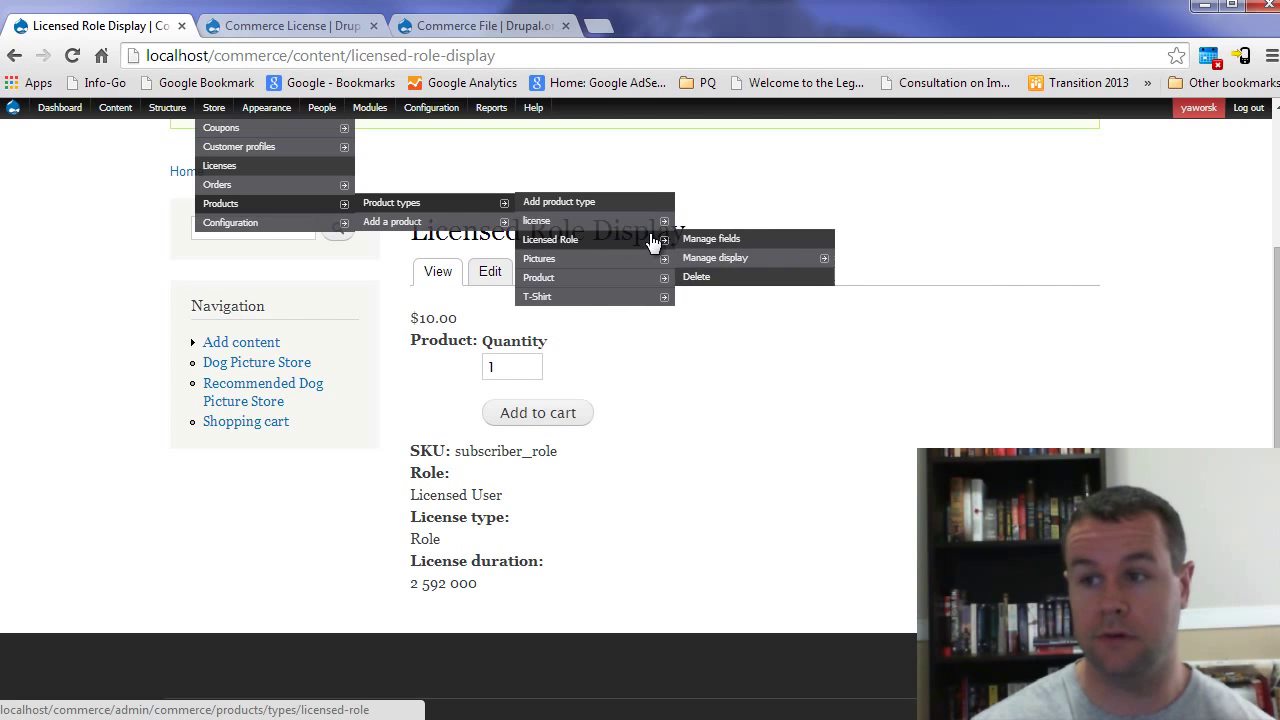
left_click(722, 261)
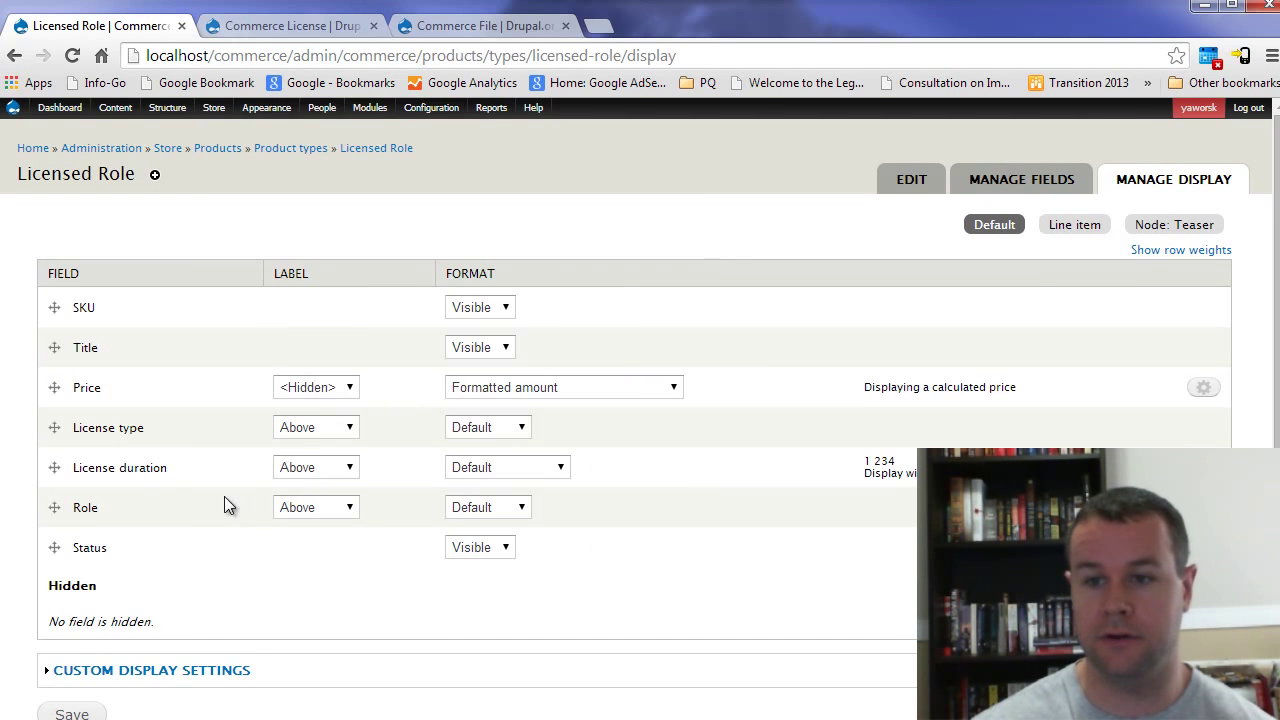
left_click(530, 467)
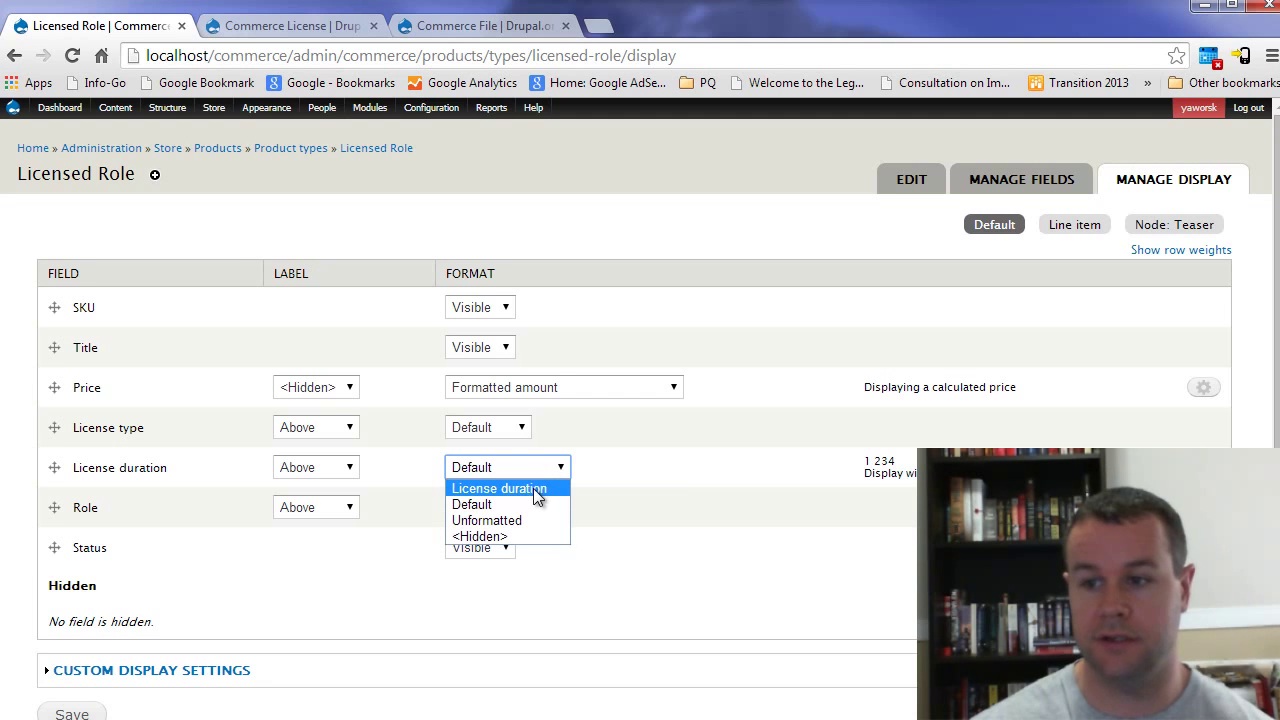
left_click(534, 487)
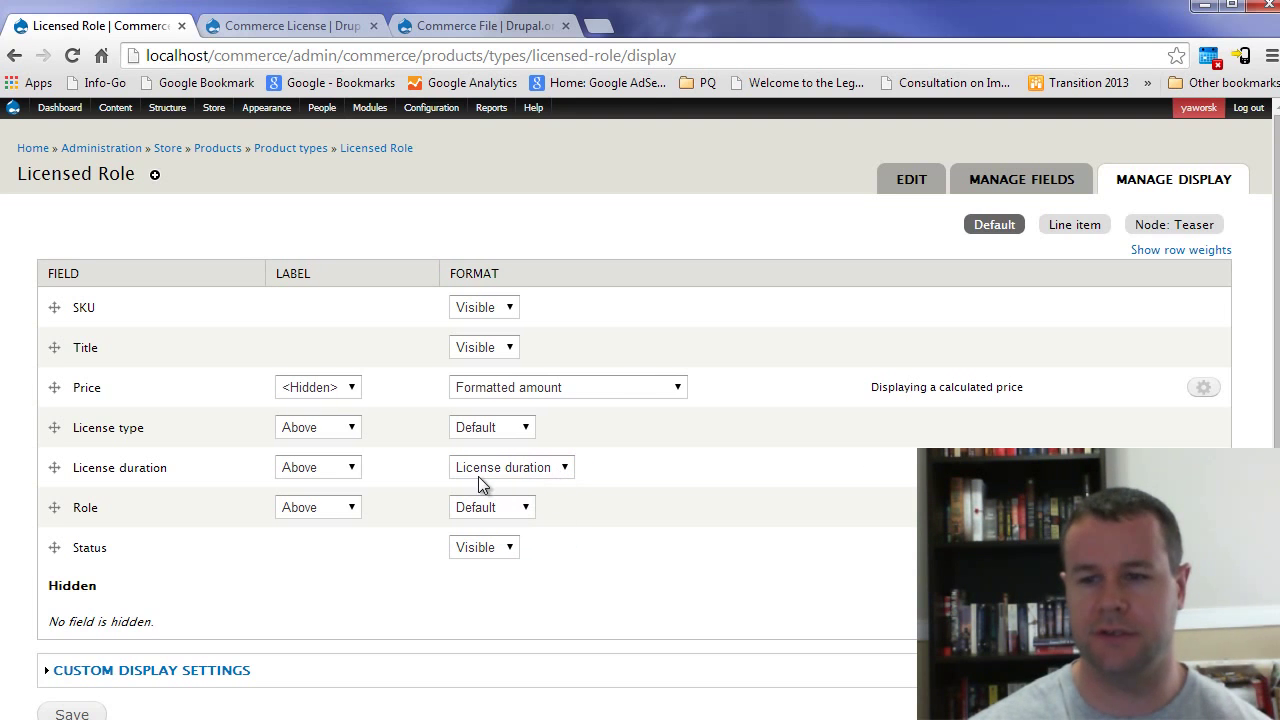
left_click(324, 433)
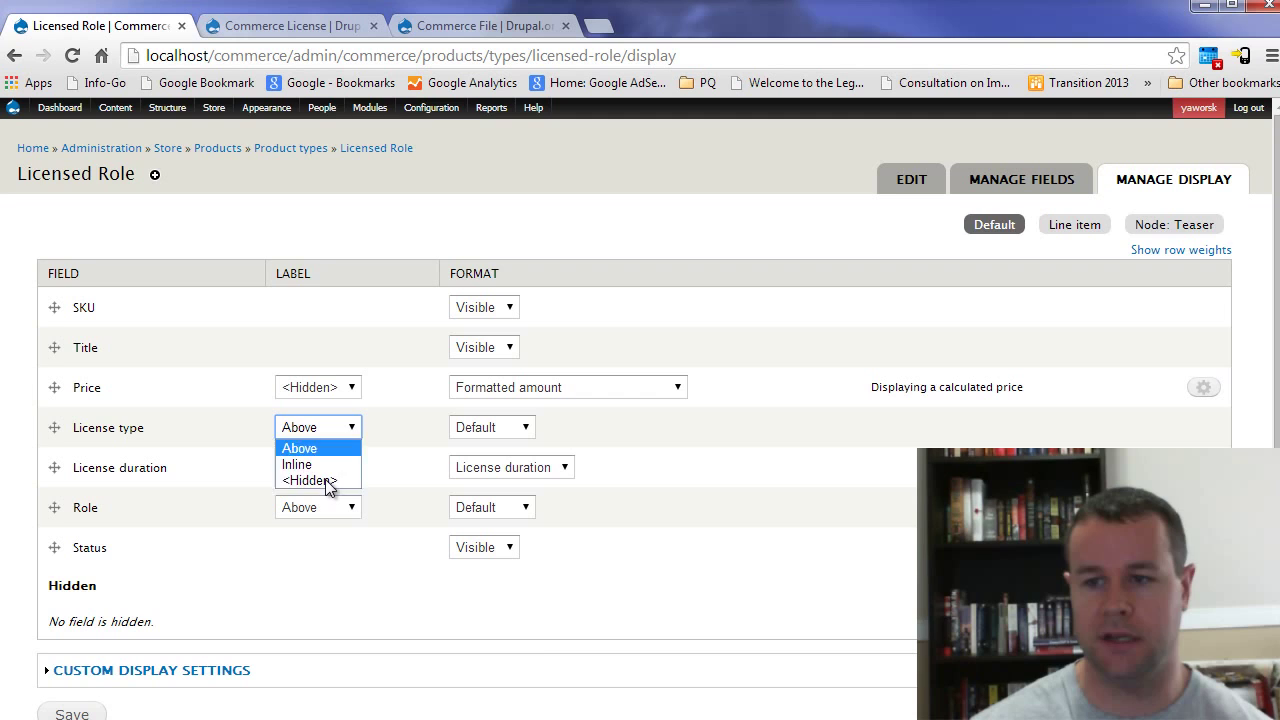
left_click(338, 477)
scroll(329, 657, "down", 1)
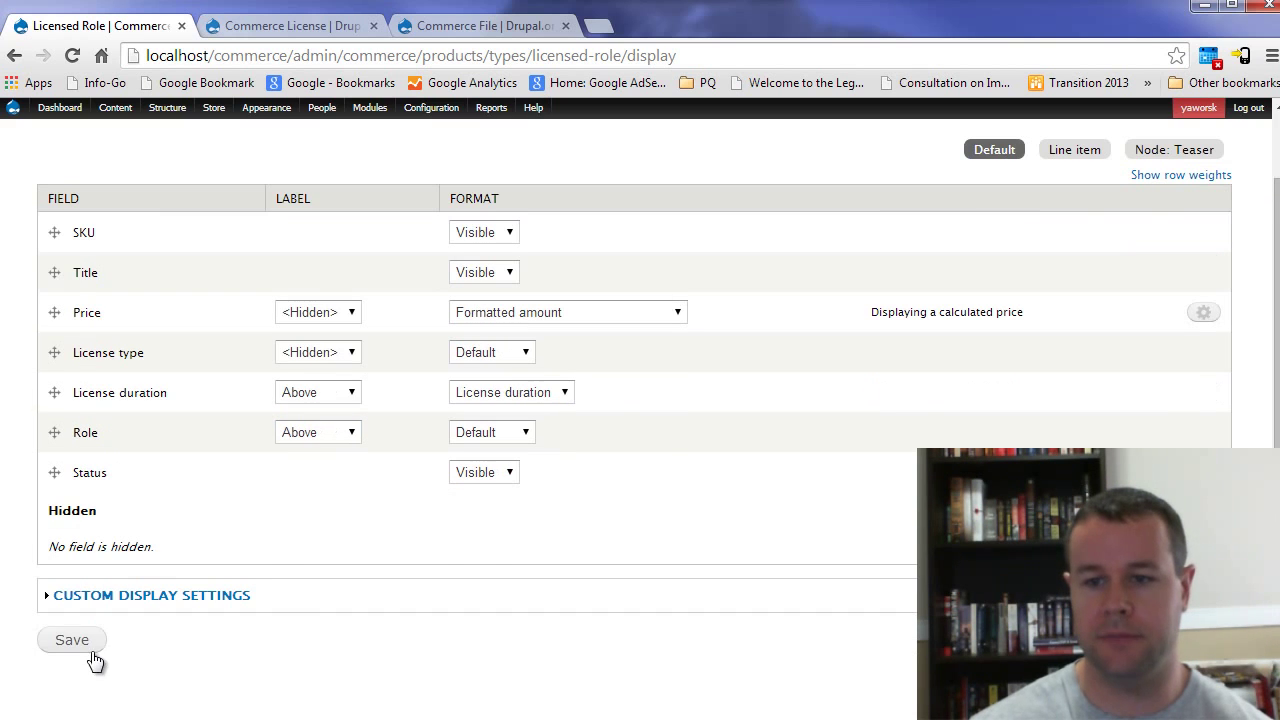
left_click(84, 643)
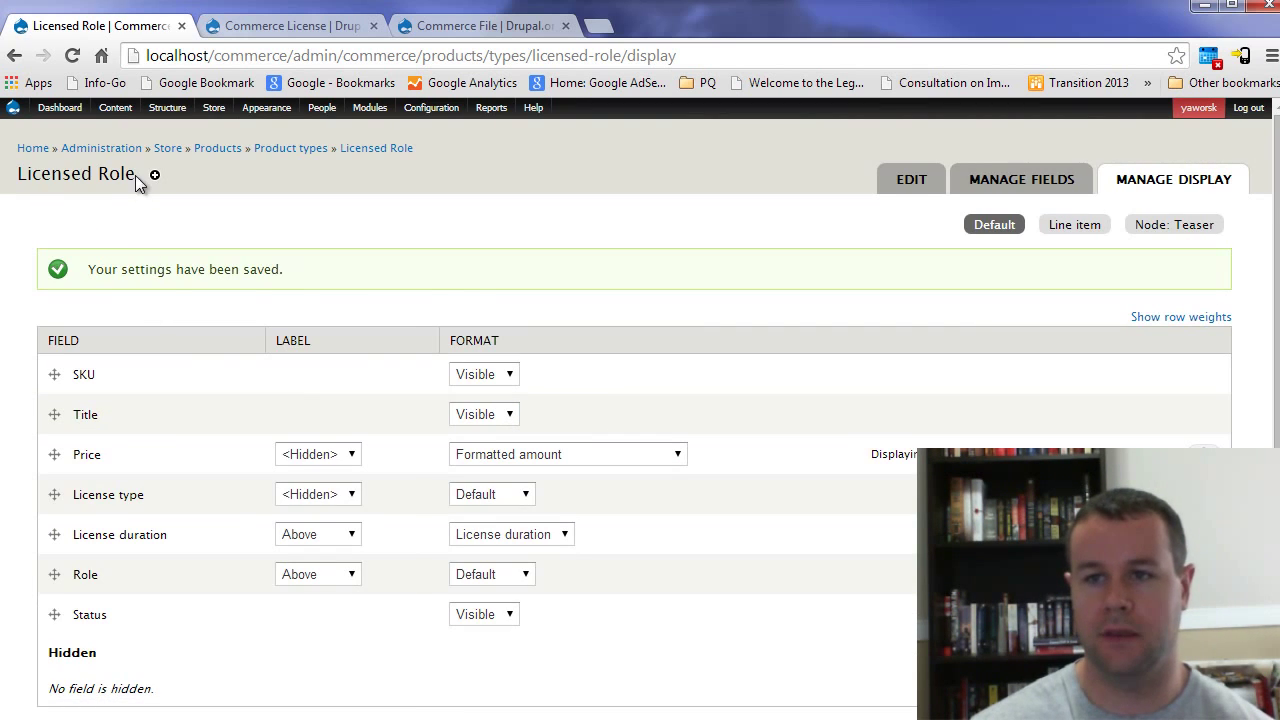
Step: Open Licensed Role Display from Content and check its '1 months' duration and Licensed User role
left_click(125, 106)
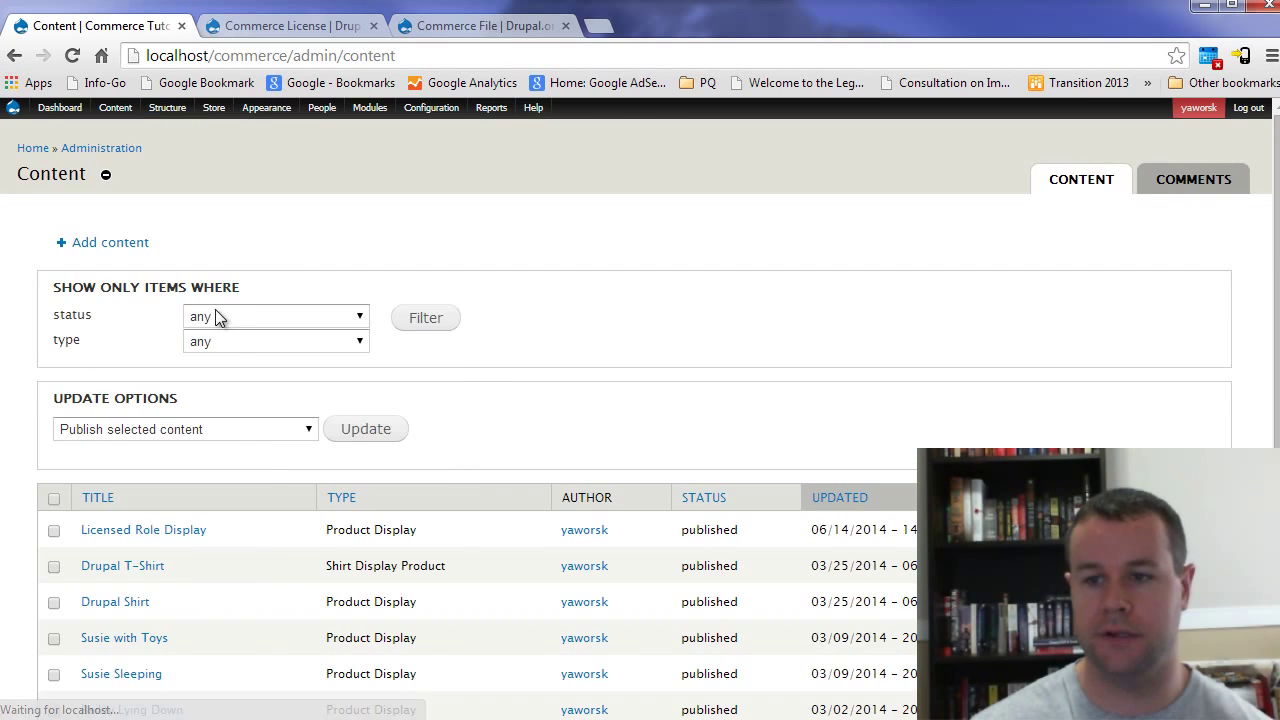
left_click(143, 529)
scroll(797, 558, "down", 2)
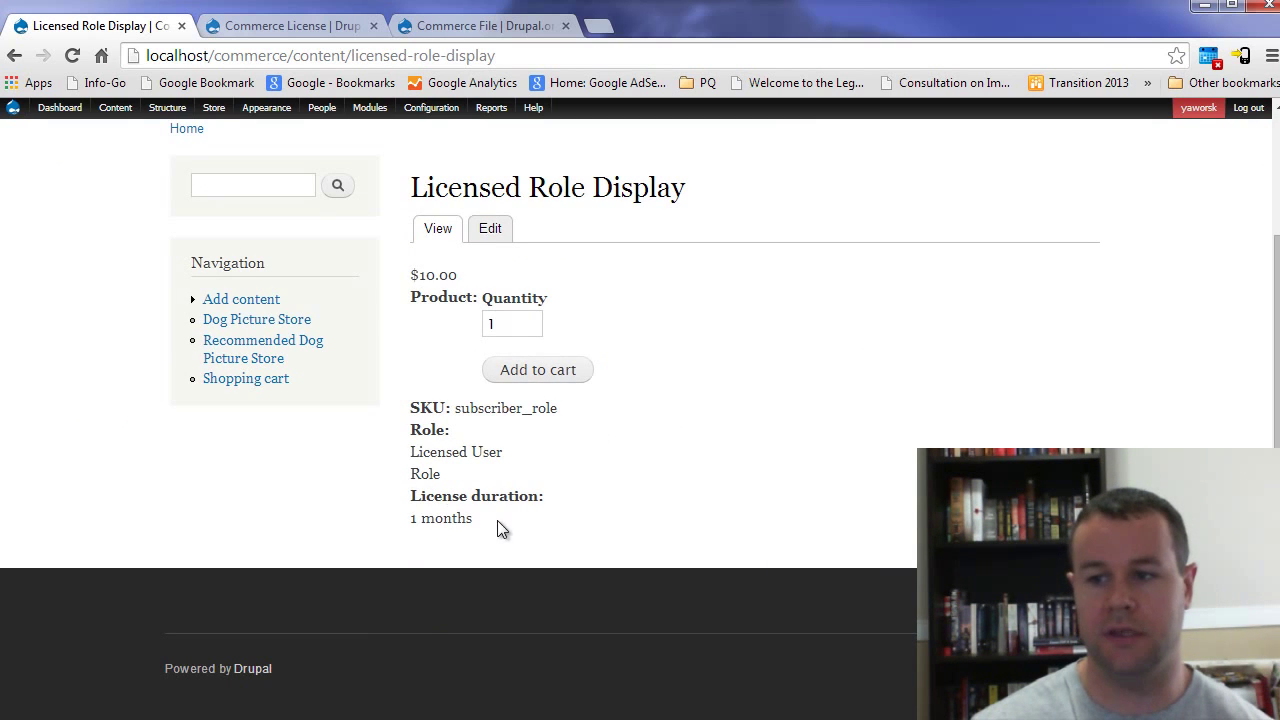
left_click_drag(497, 530, 408, 520)
left_click(446, 487)
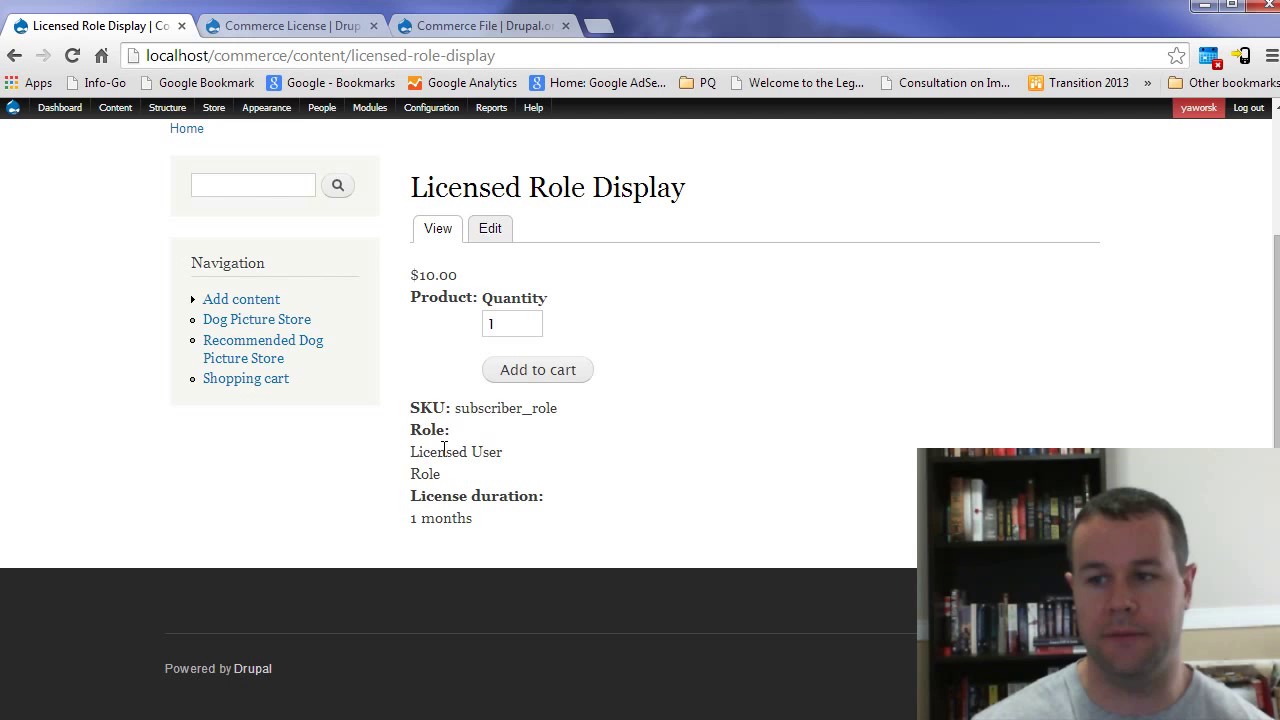
triple_click(477, 452)
left_click(513, 454)
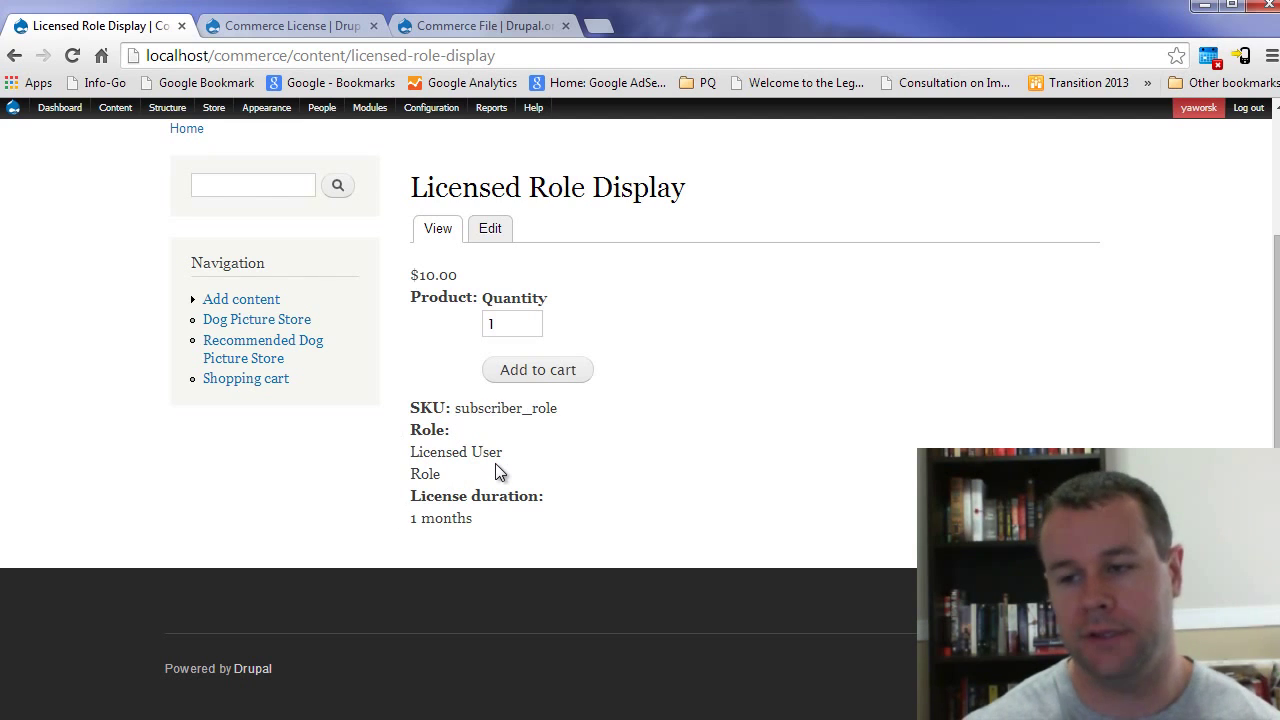
Step: Go to the storefront home page and confirm Licensed Role Display is listed at $10.00
scroll(596, 486, "up", 2)
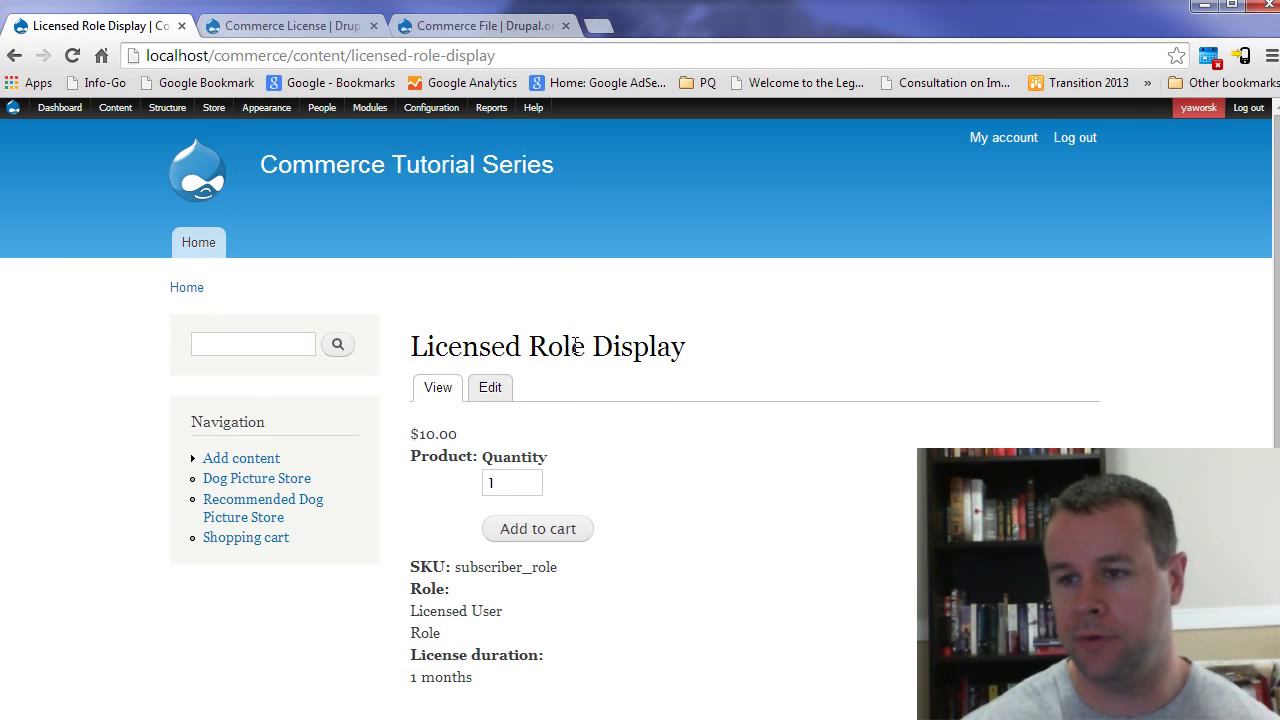
left_click(306, 170)
scroll(741, 455, "down", 1)
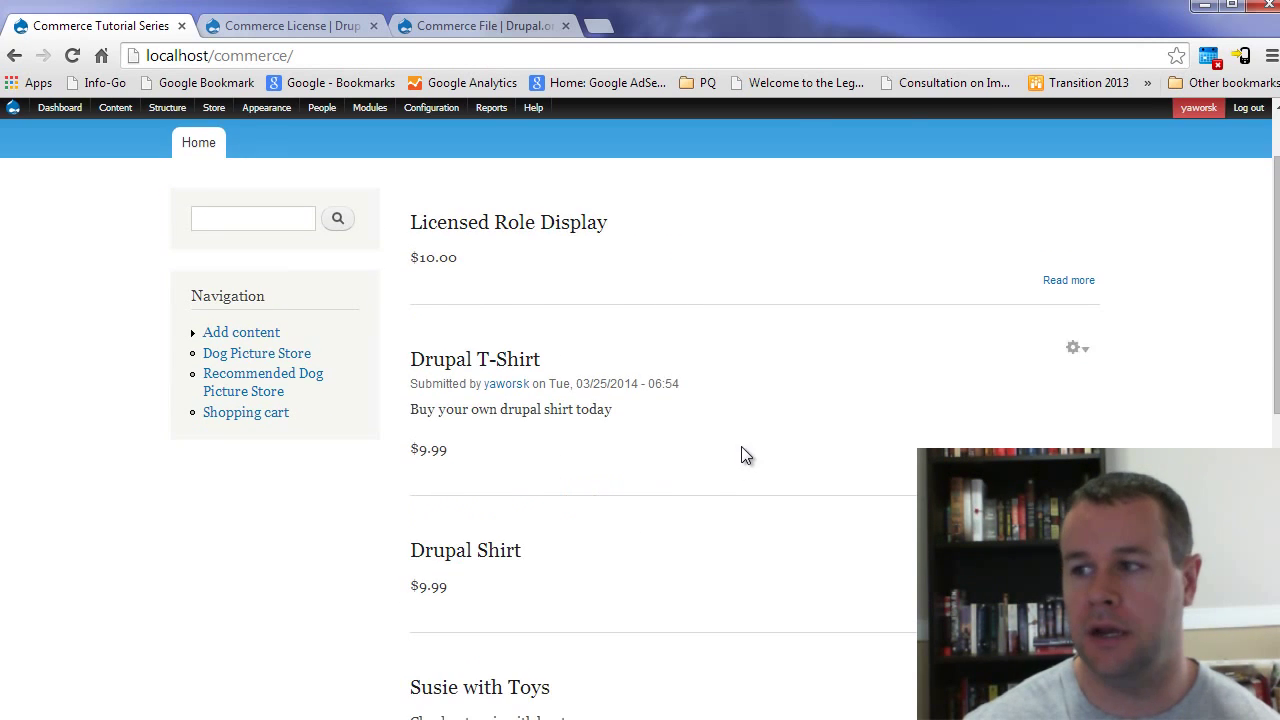
scroll(741, 455, "up", 1)
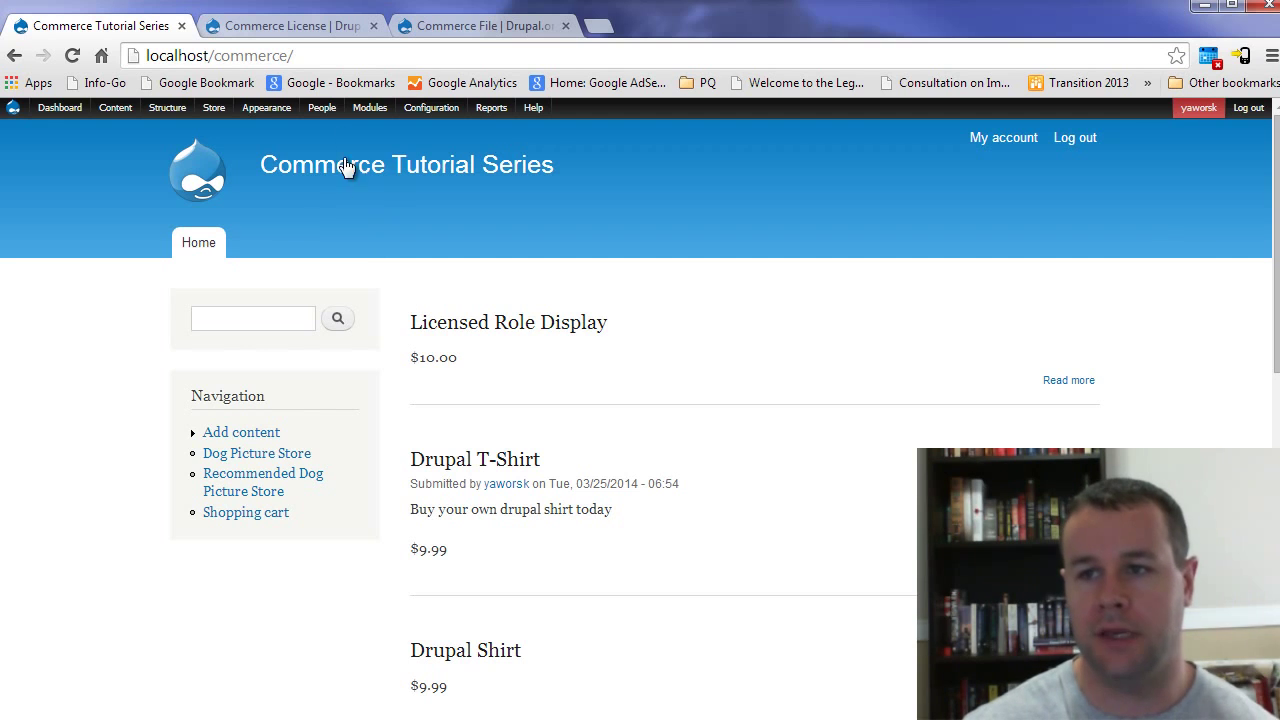
Step: Open the permissions page in a new tab and filter by 'che' to check Access checkout
mouse_move(322, 110)
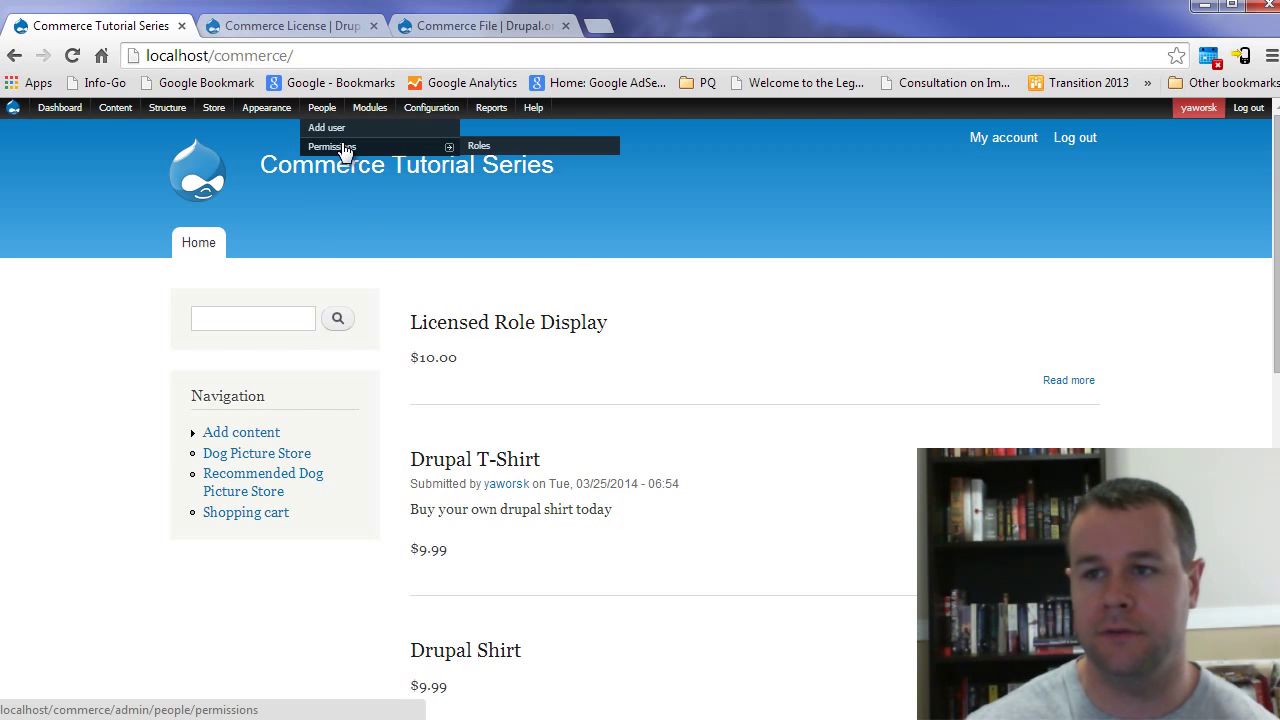
middle_click(342, 150)
left_click(250, 28)
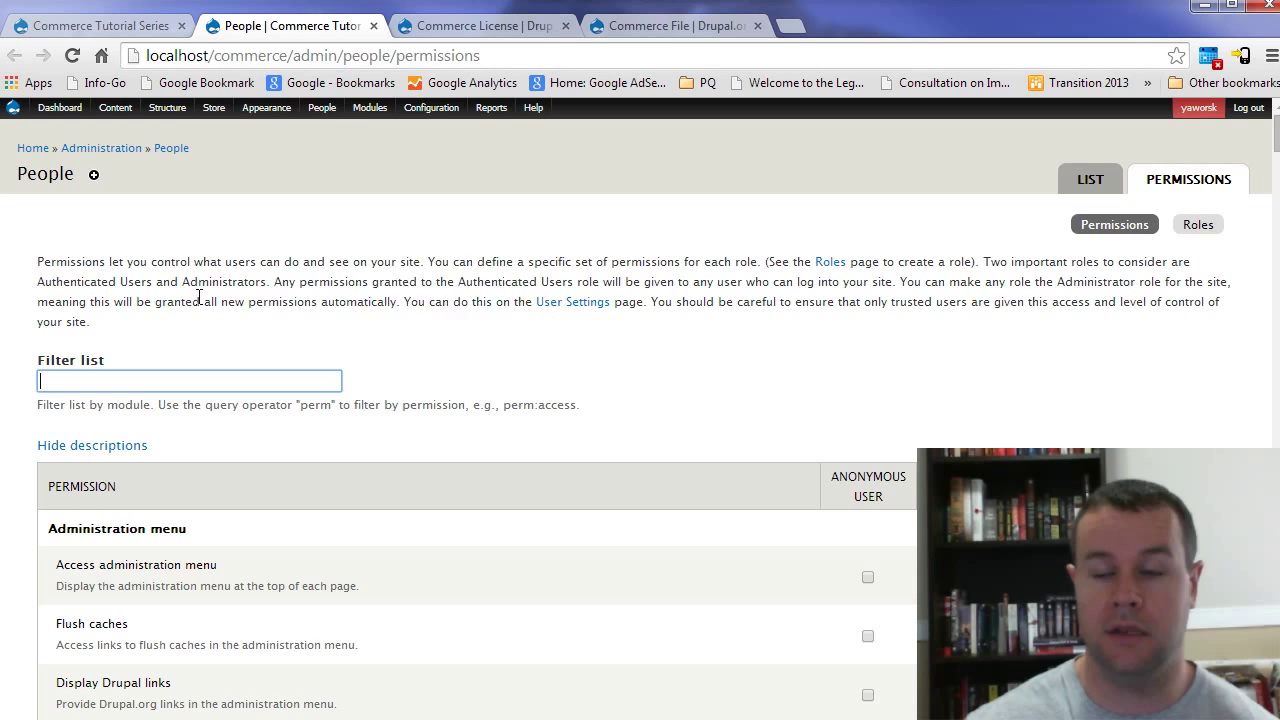
type("checkout")
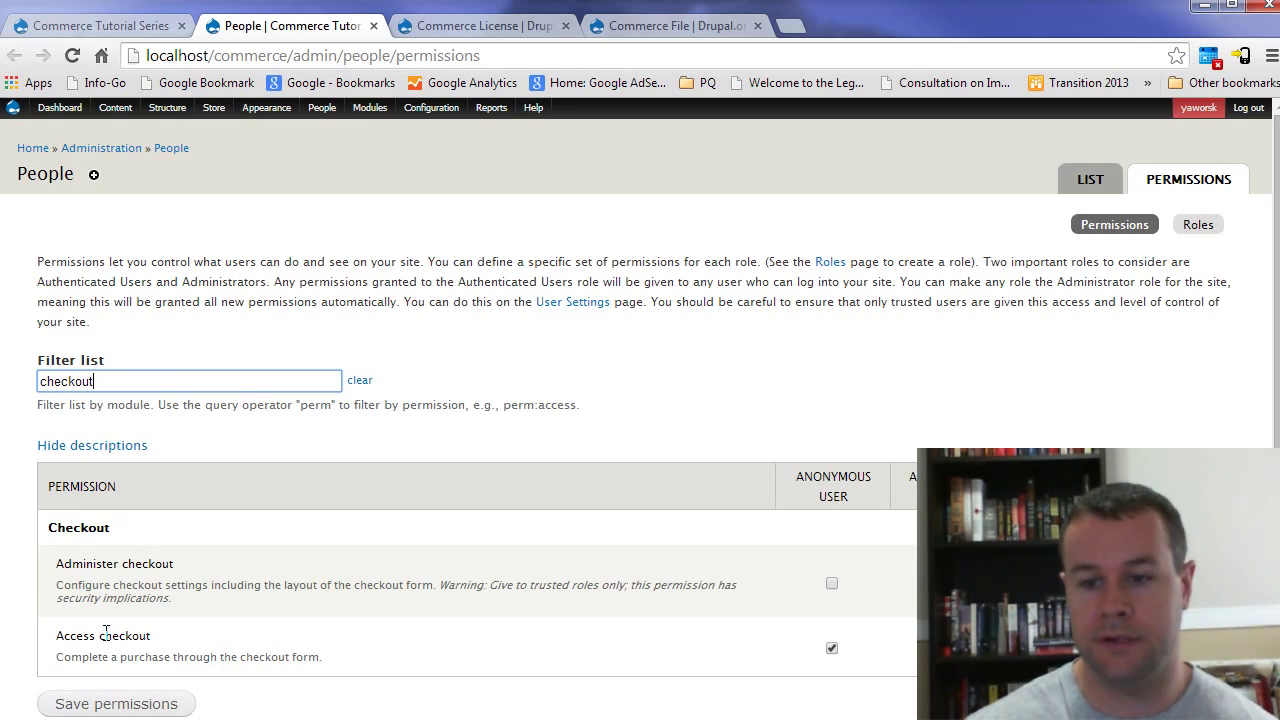
left_click_drag(57, 636, 190, 647)
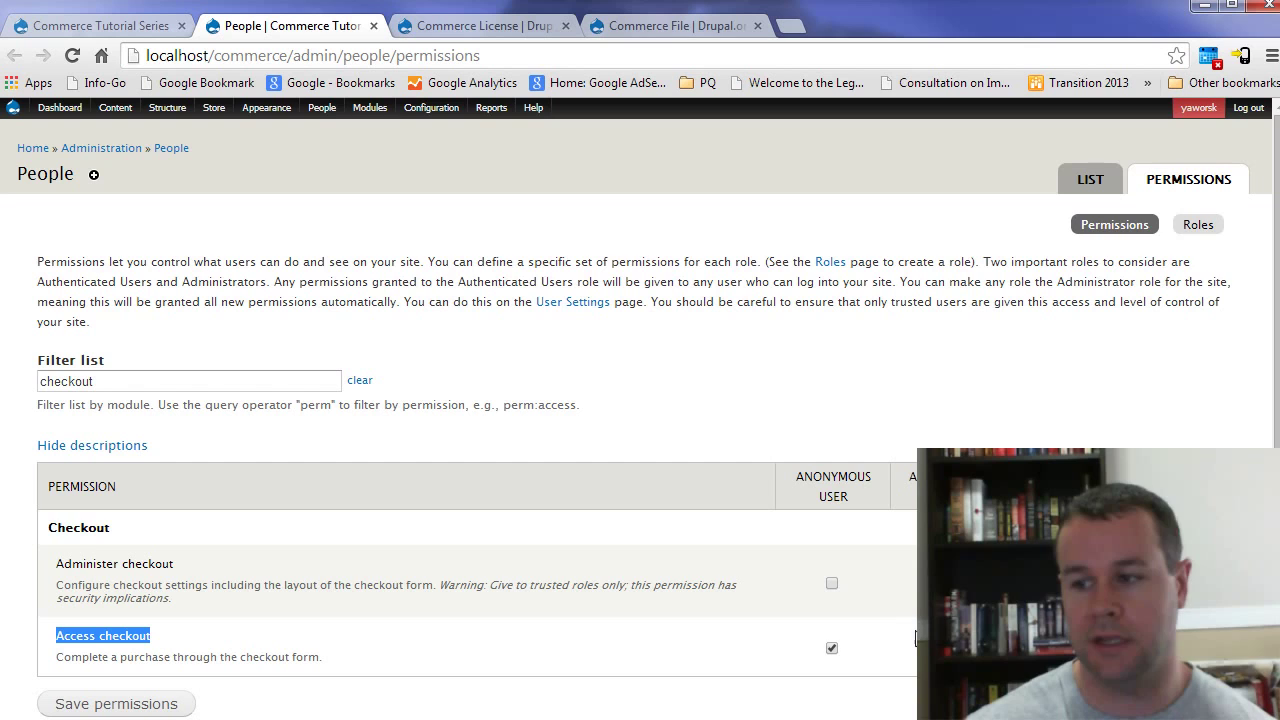
Step: Refilter permissions by 'li' then 'orde' to review anonymous license and order permissions, then close the tab
double_click(115, 386)
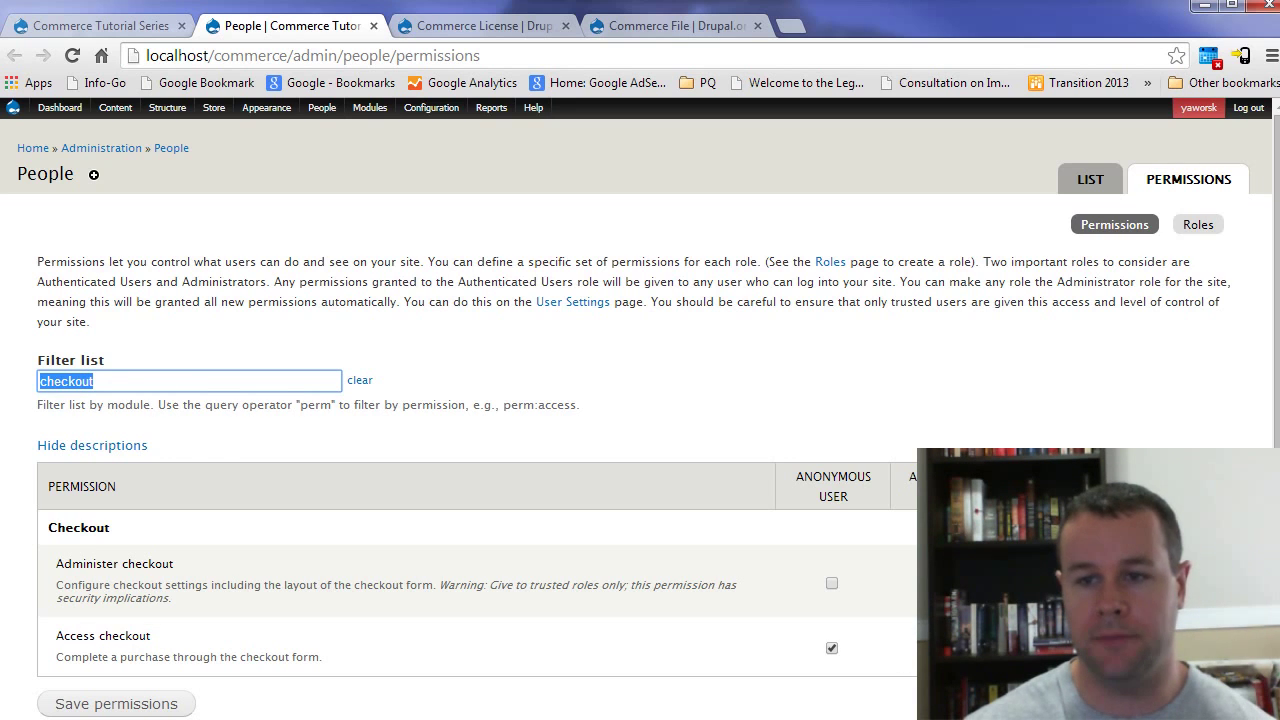
type("license")
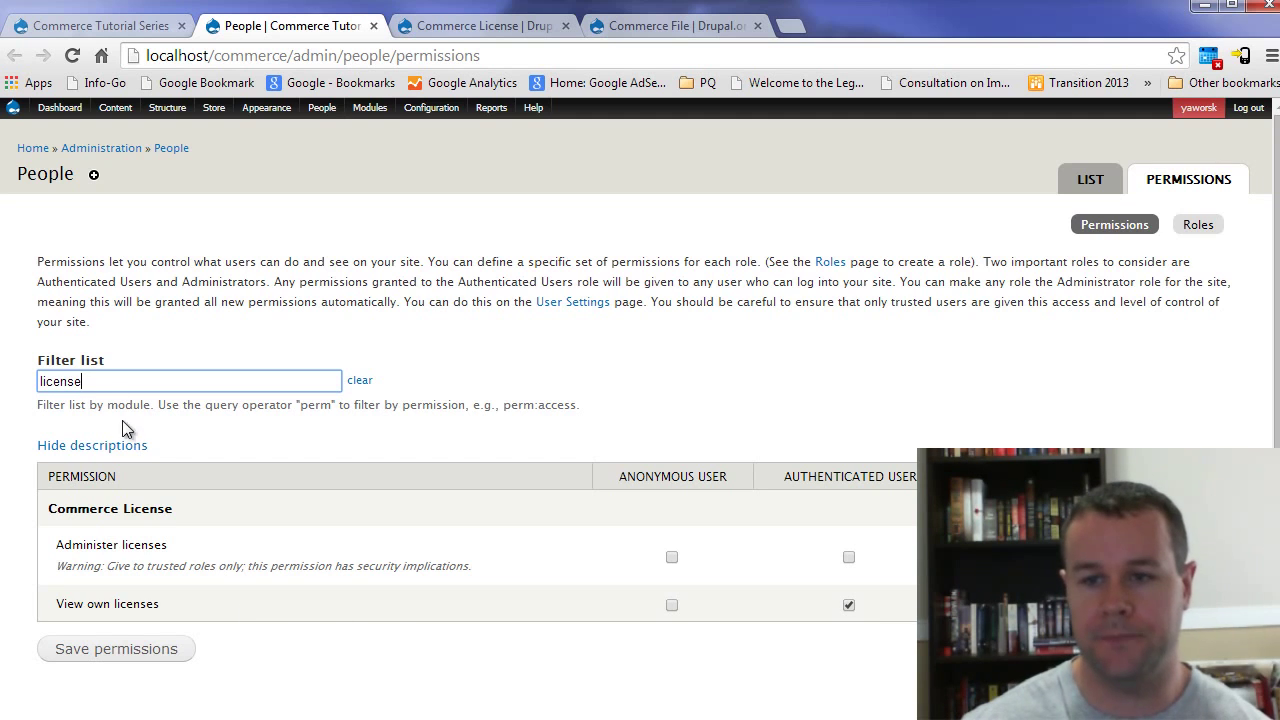
left_click_drag(75, 381, 40, 381)
type("order")
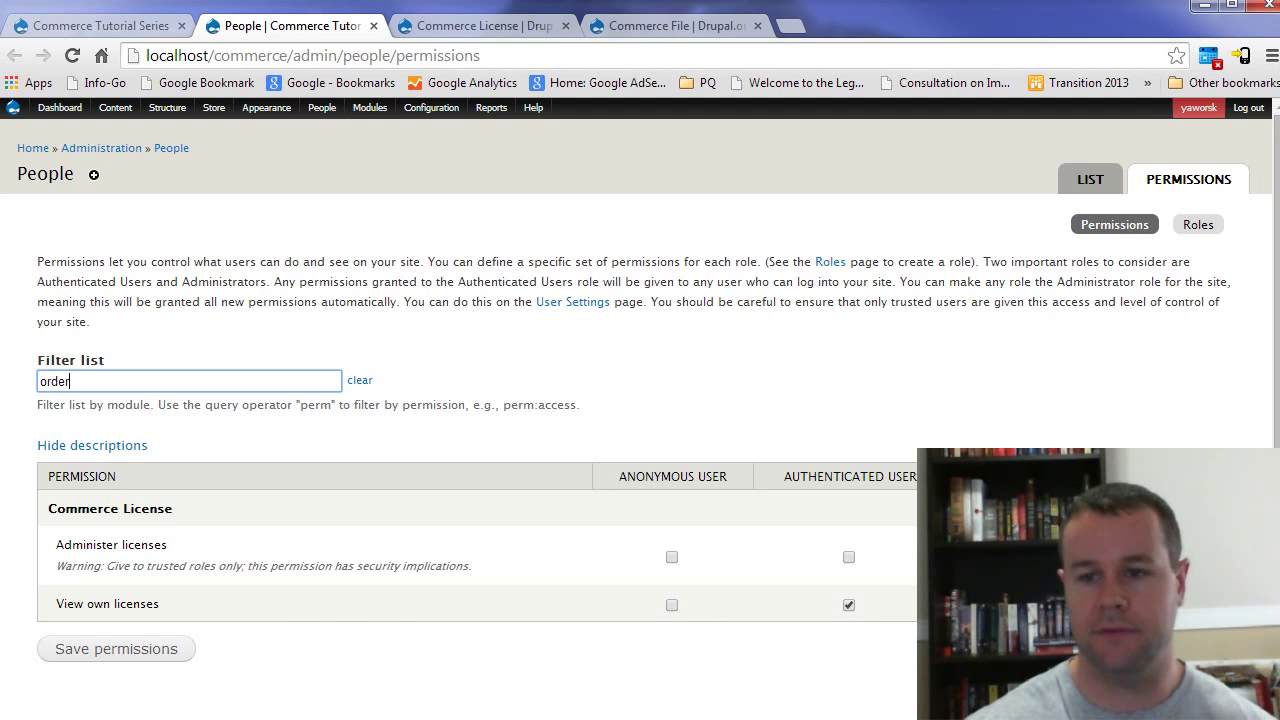
scroll(404, 528, "down", 3)
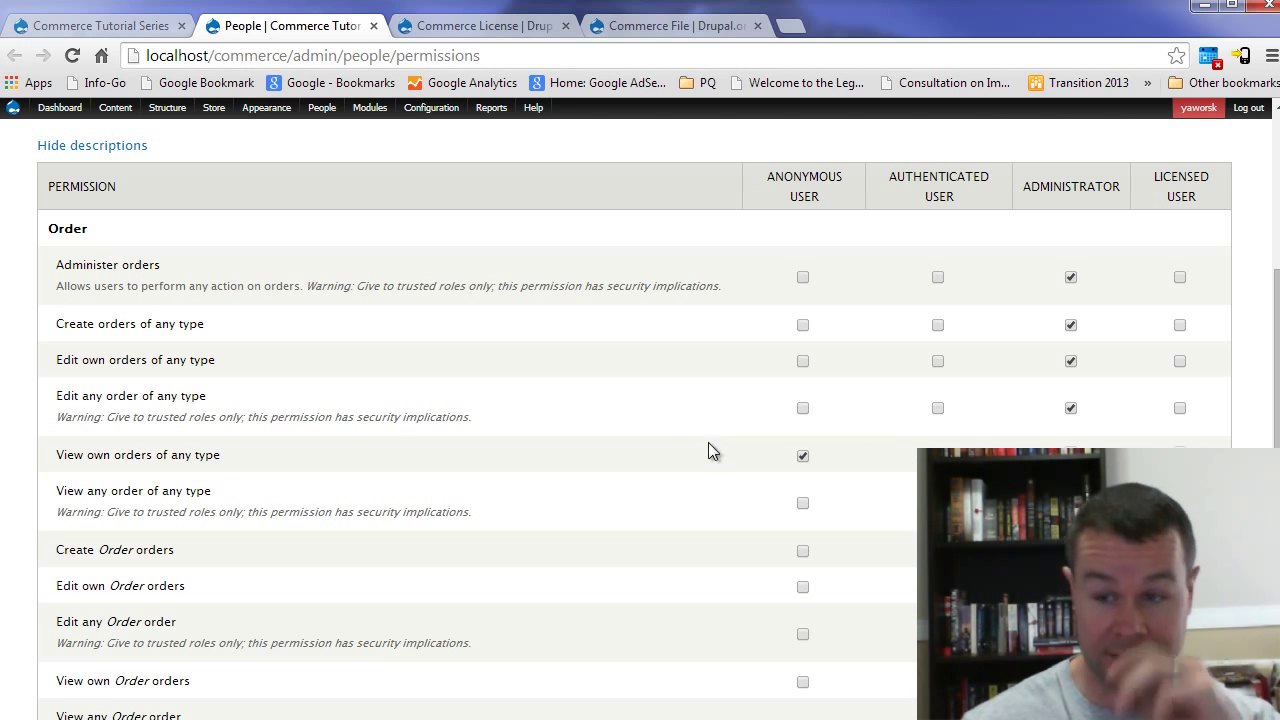
scroll(708, 442, "up", 3)
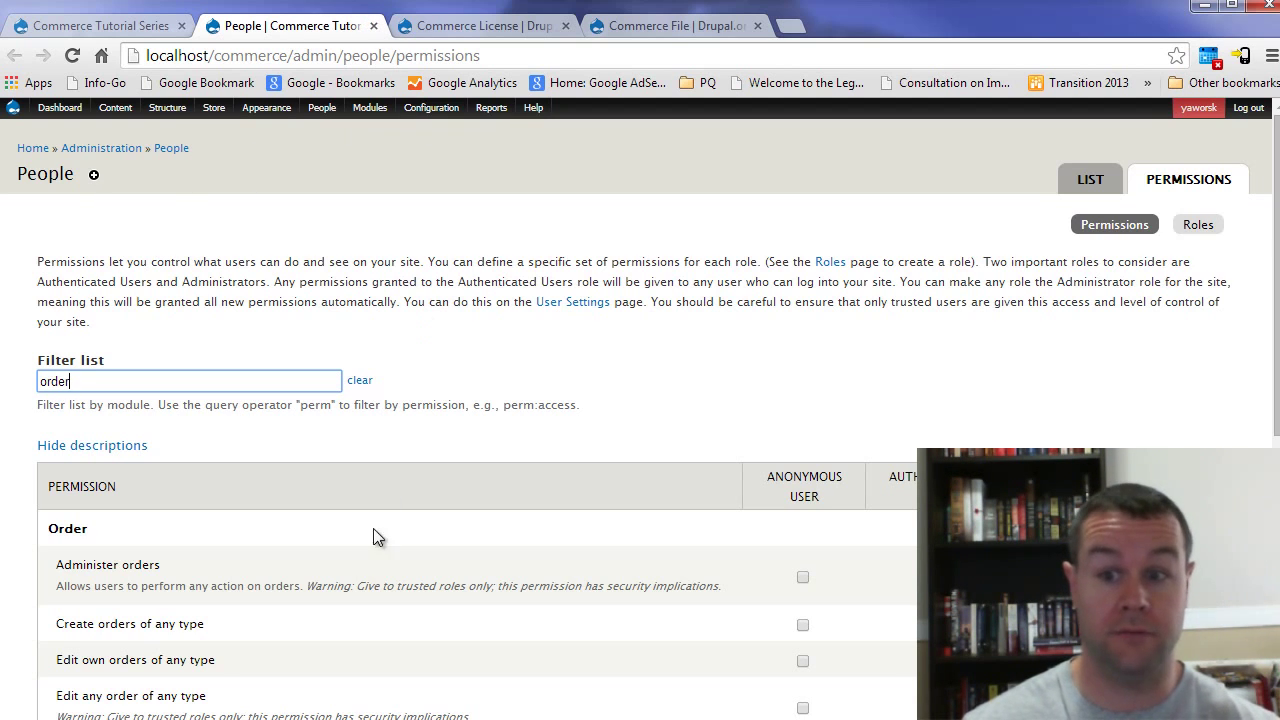
left_click(374, 26)
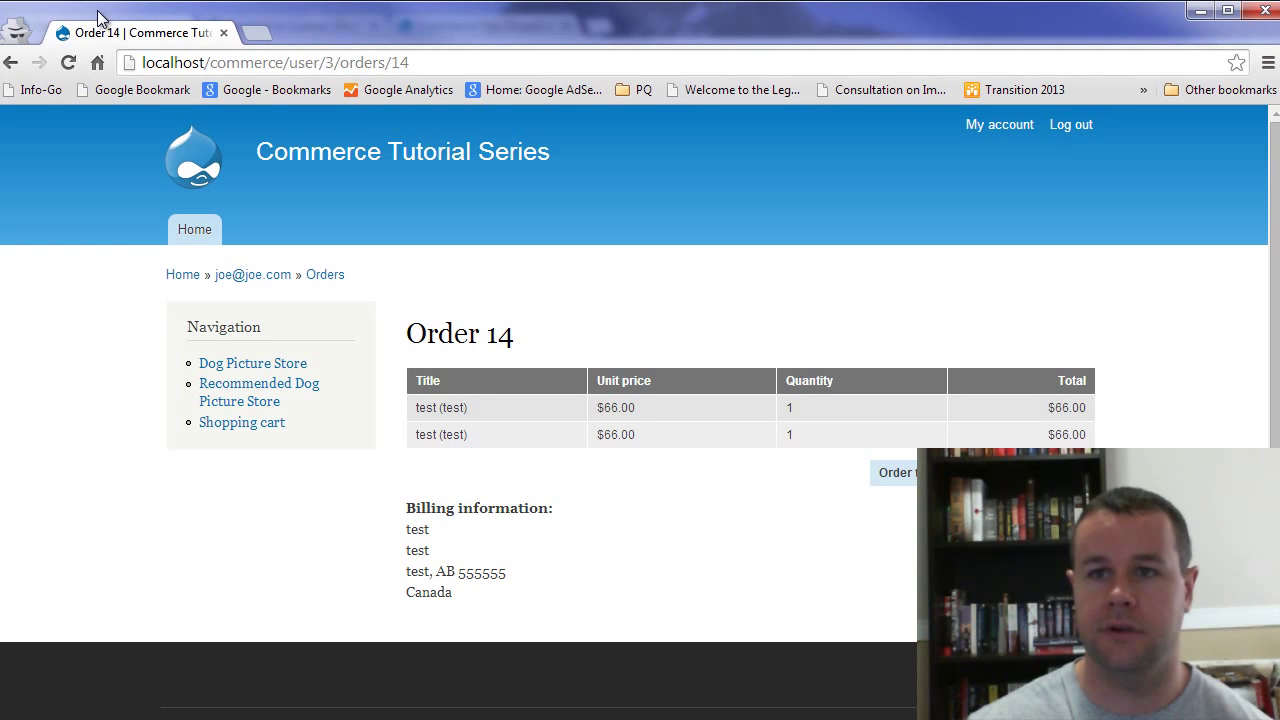
Step: Log out, add the Licensed Role Display product to the cart, and view the cart
left_click(1055, 119)
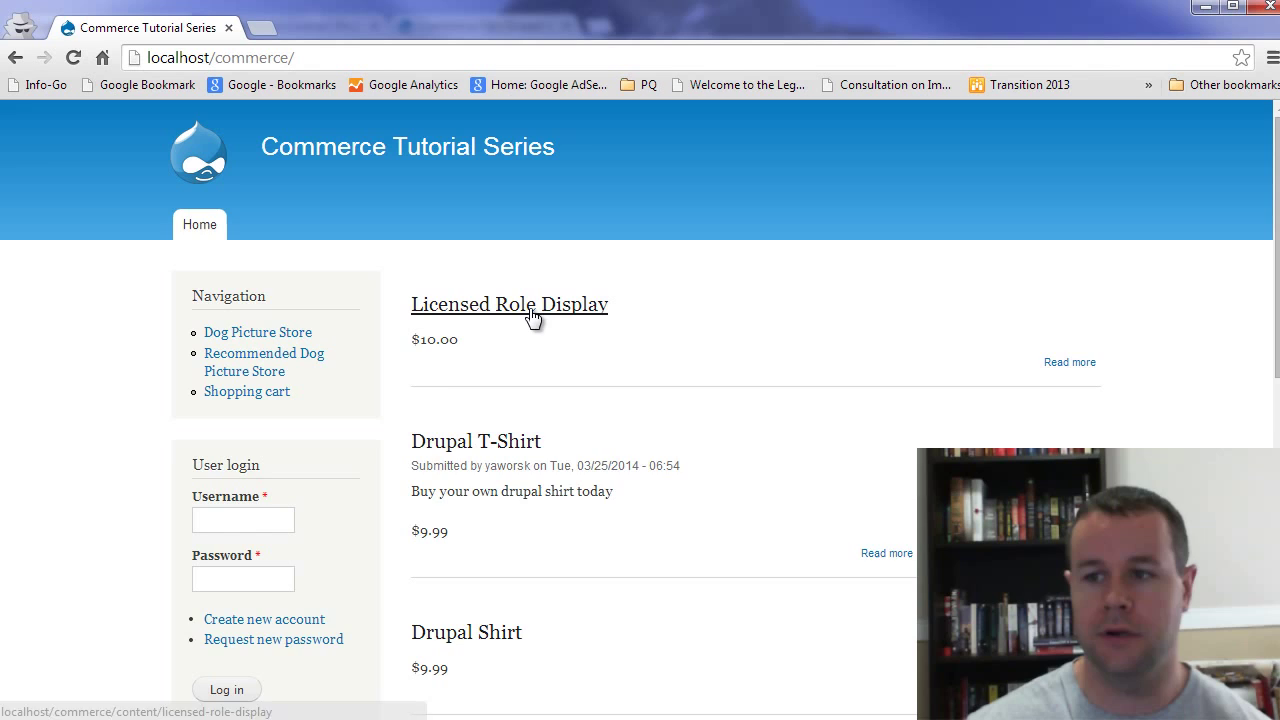
left_click(531, 308)
scroll(617, 361, "down", 1)
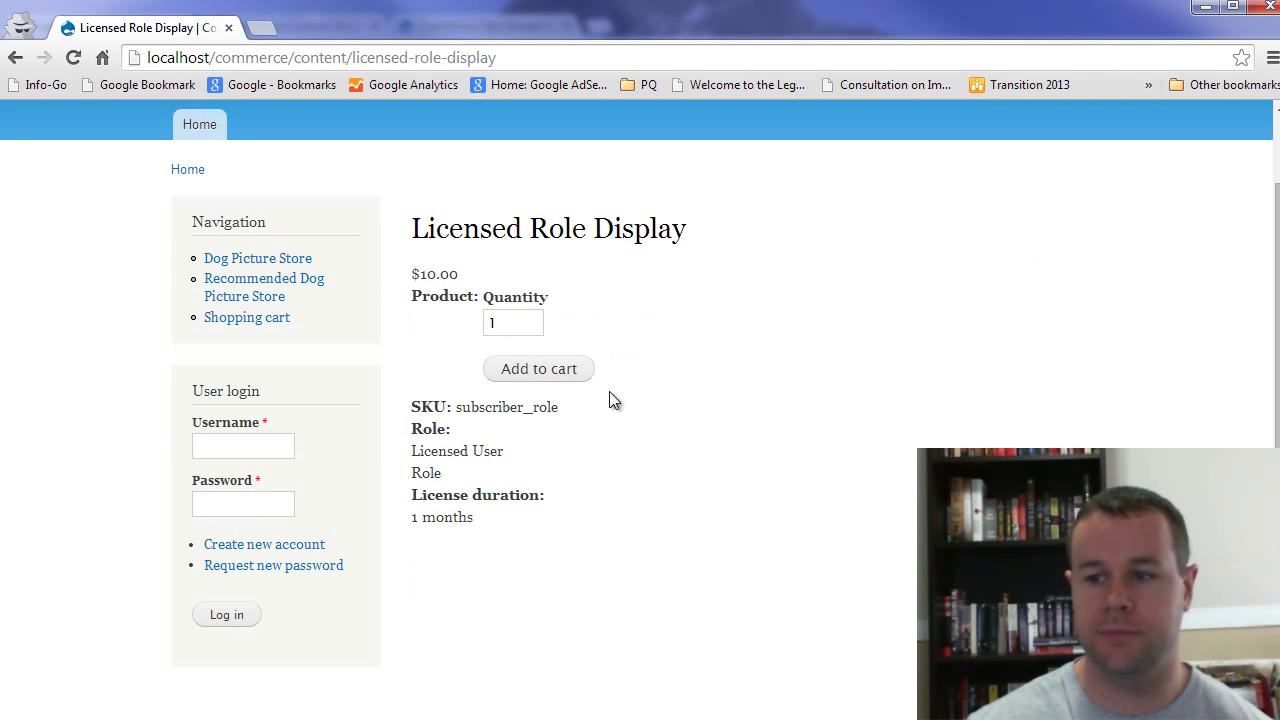
left_click(526, 379)
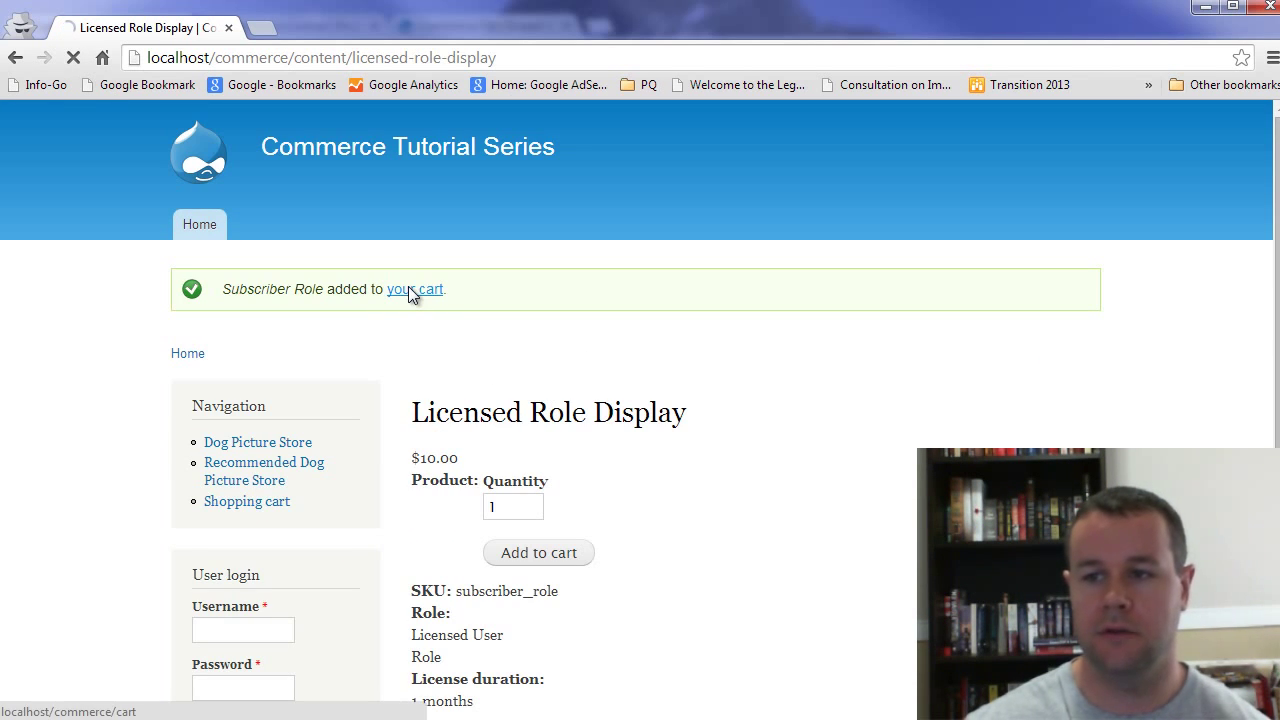
left_click(412, 290)
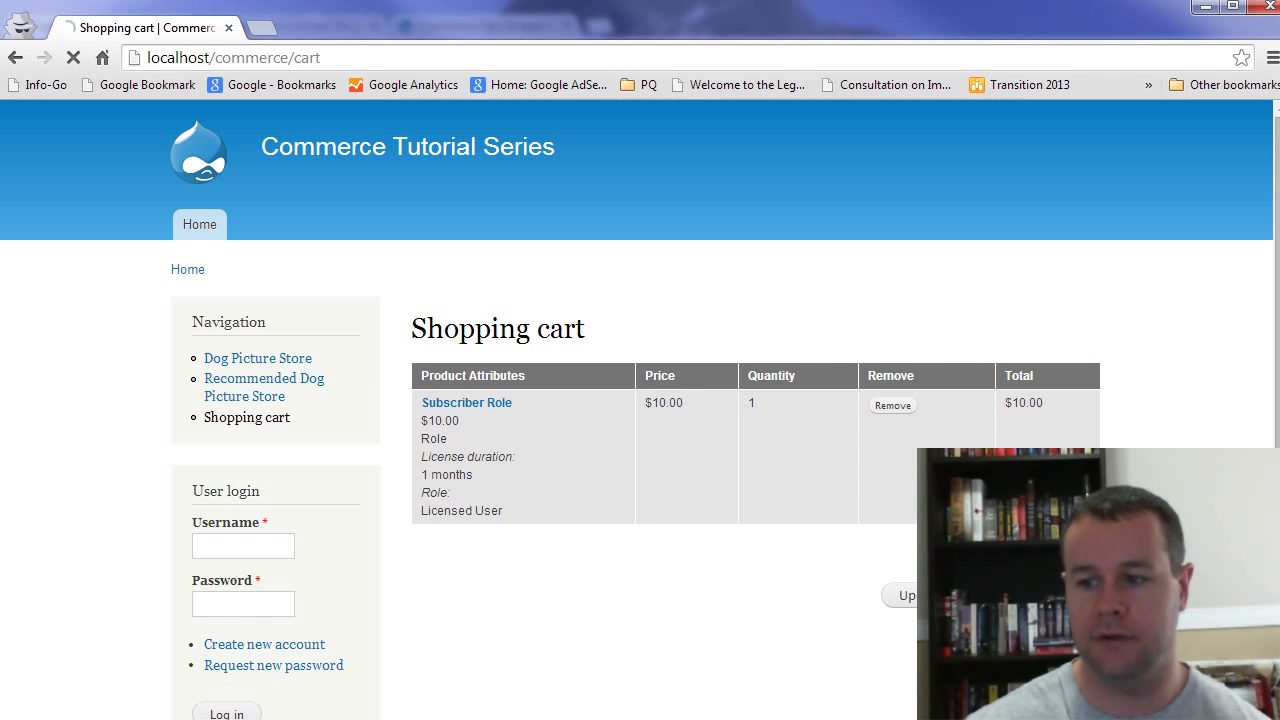
Step: Begin checkout and enter the contact e-mail address
left_click(1000, 595)
scroll(677, 497, "down", 1)
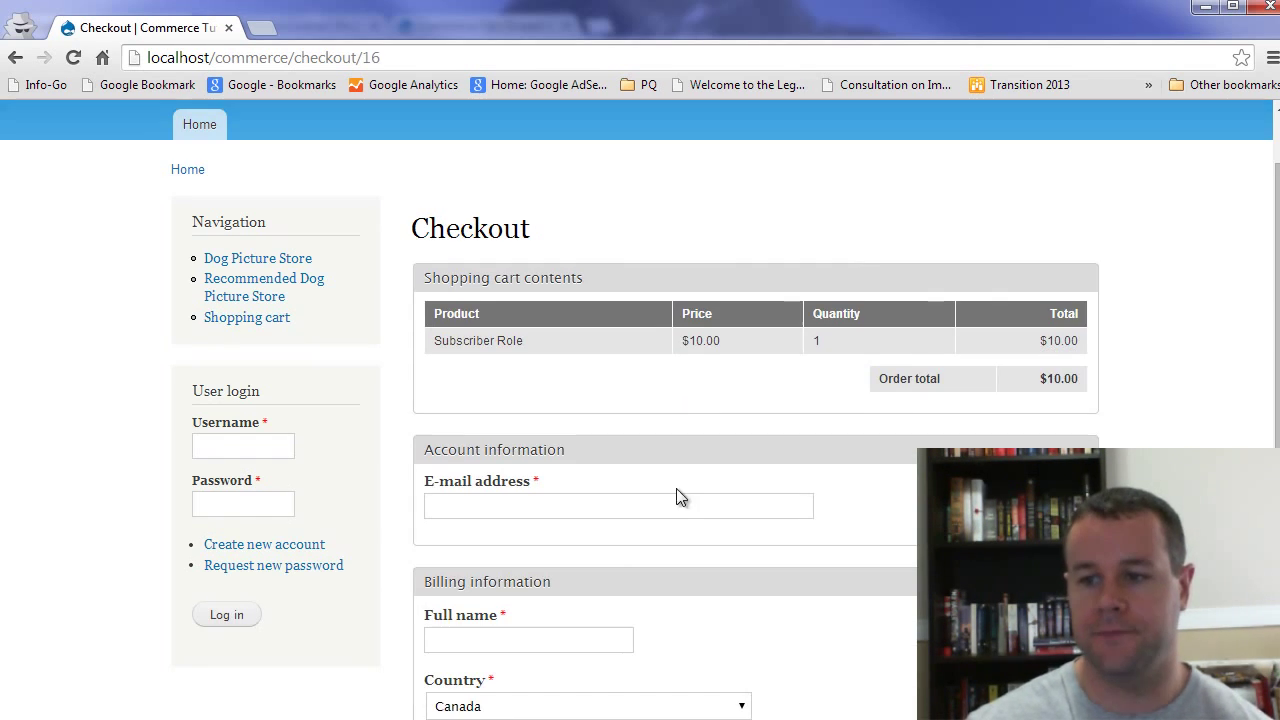
left_click(519, 506)
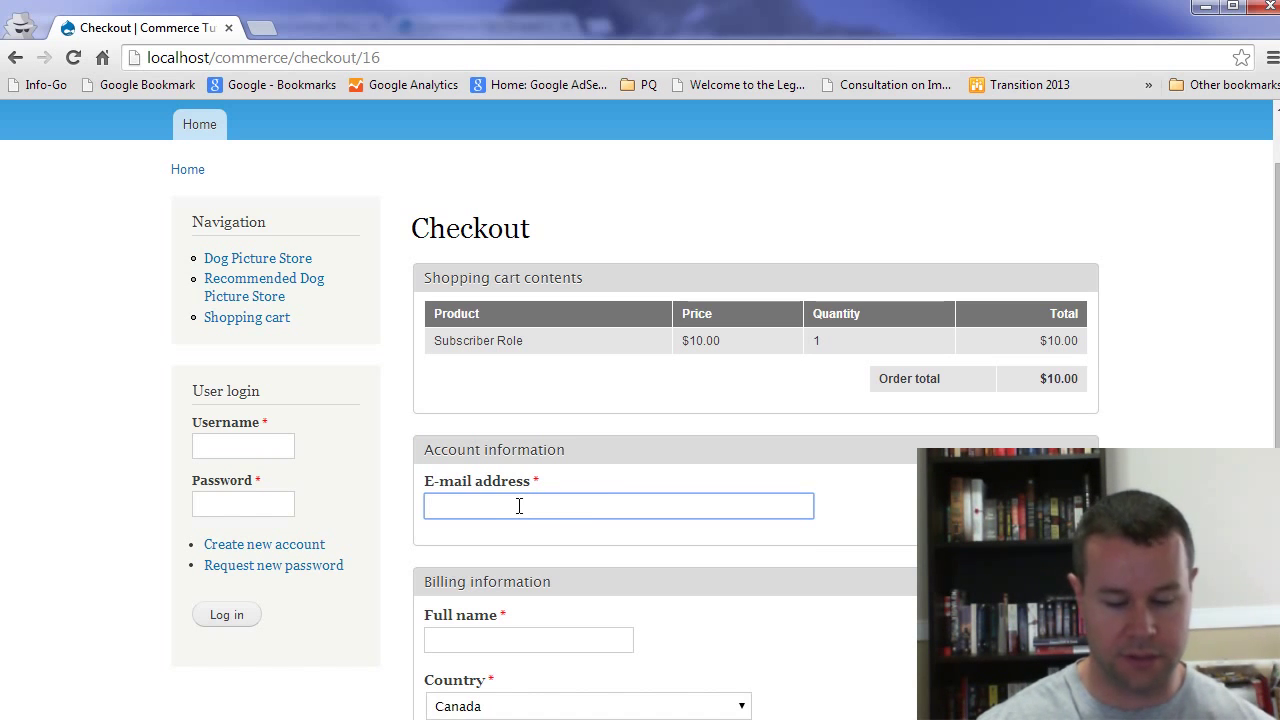
type("p@")
key("BackSpace")
key("BackSpace")
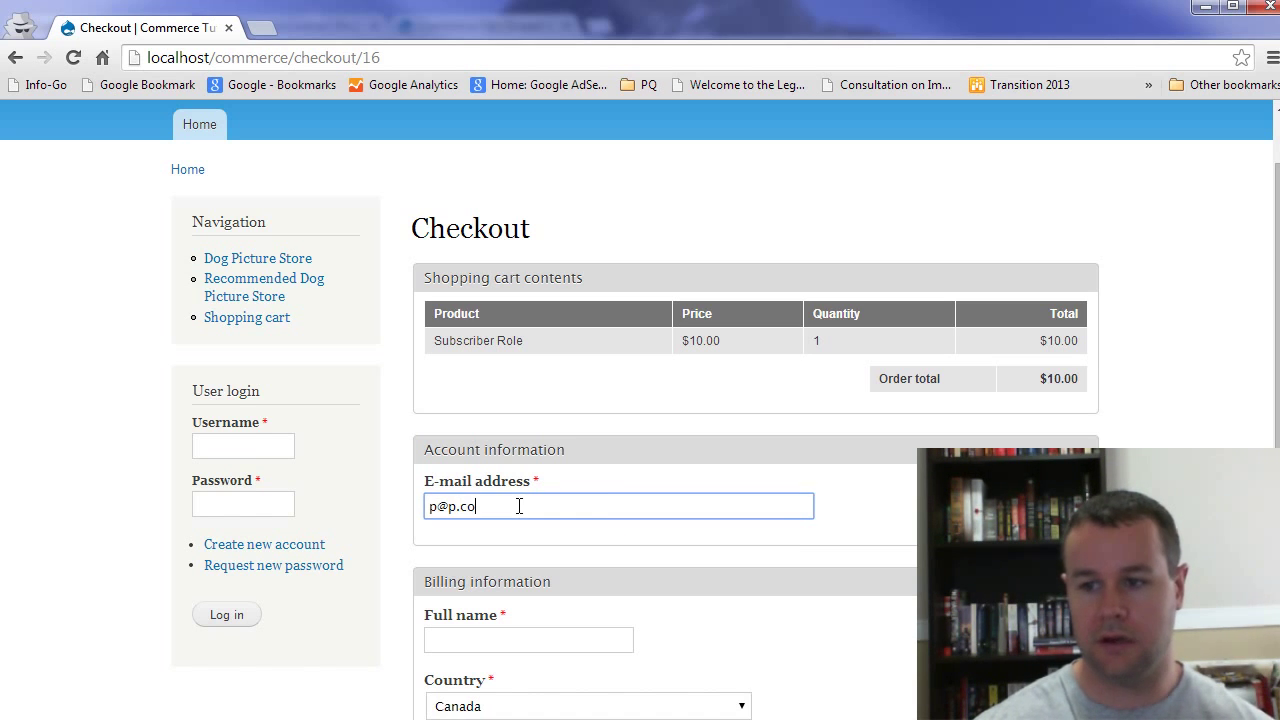
scroll(534, 503, "down", 3)
Step: Fill billing details (full name, address 'test', city 'test', British Columbia, postal code 'test') and continue to review
left_click(471, 342)
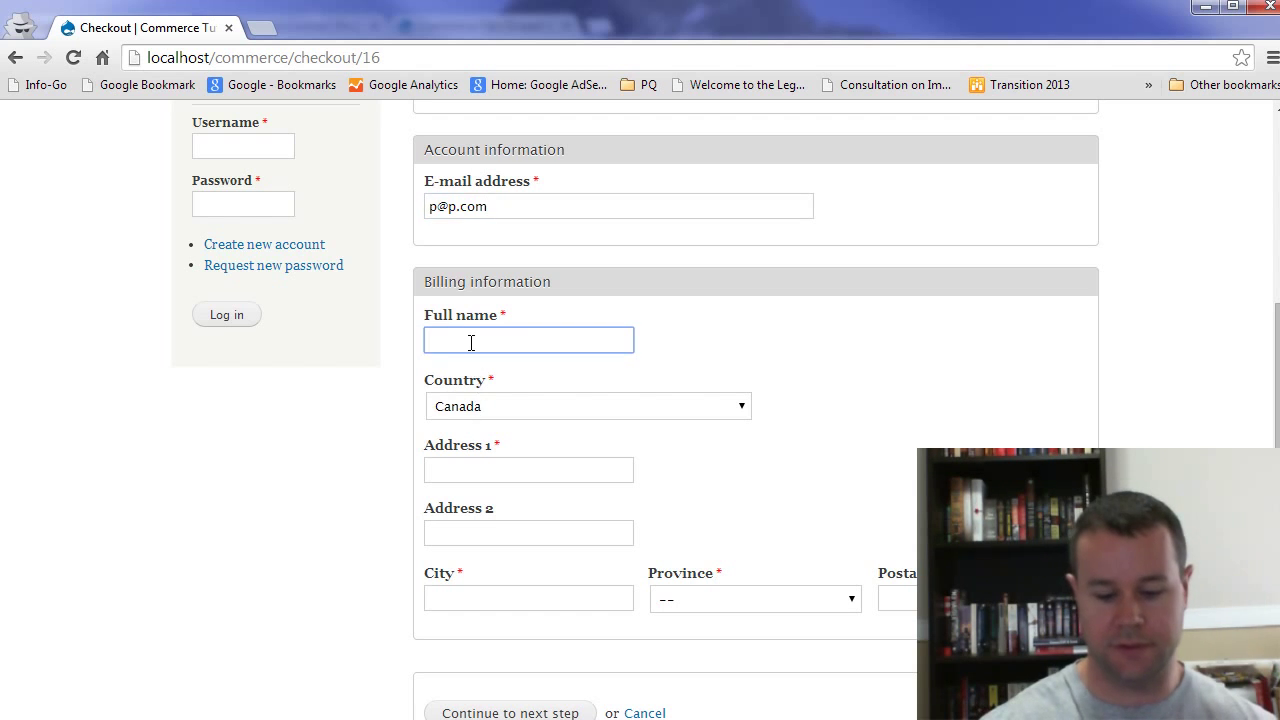
type("pete")
left_click(520, 471)
type("test")
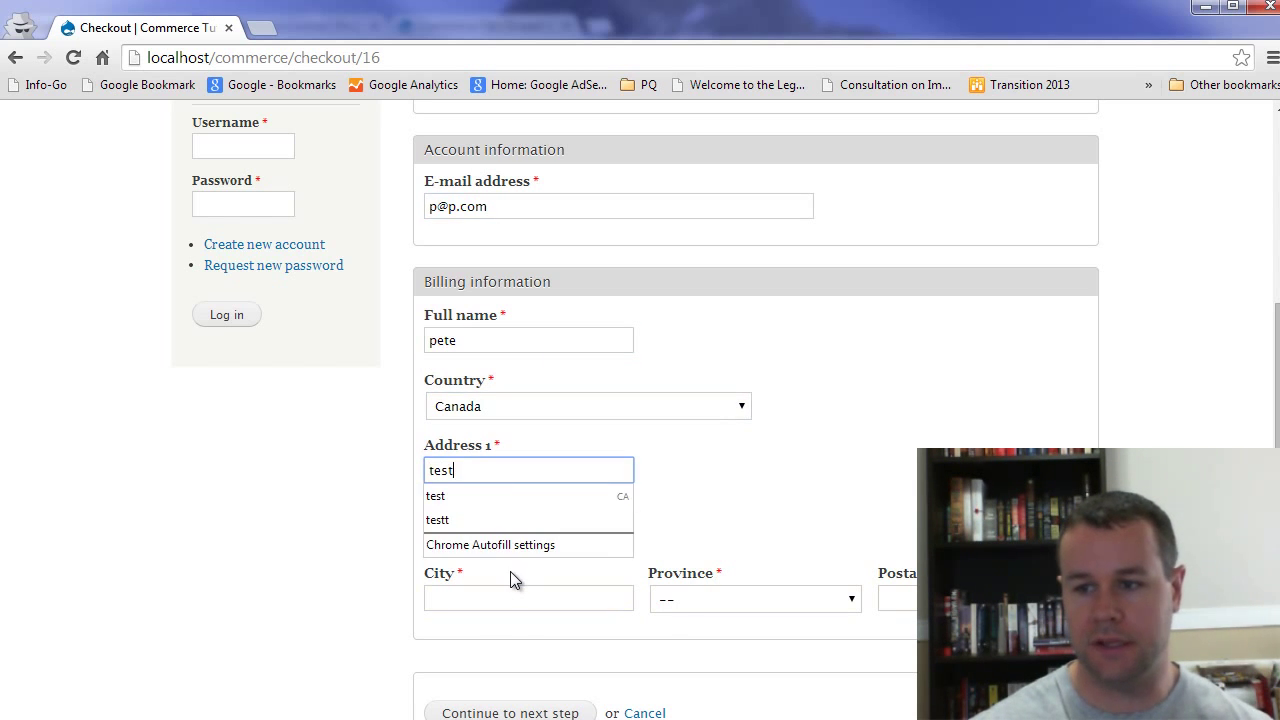
left_click(511, 597)
type("test")
left_click(734, 598)
left_click(723, 651)
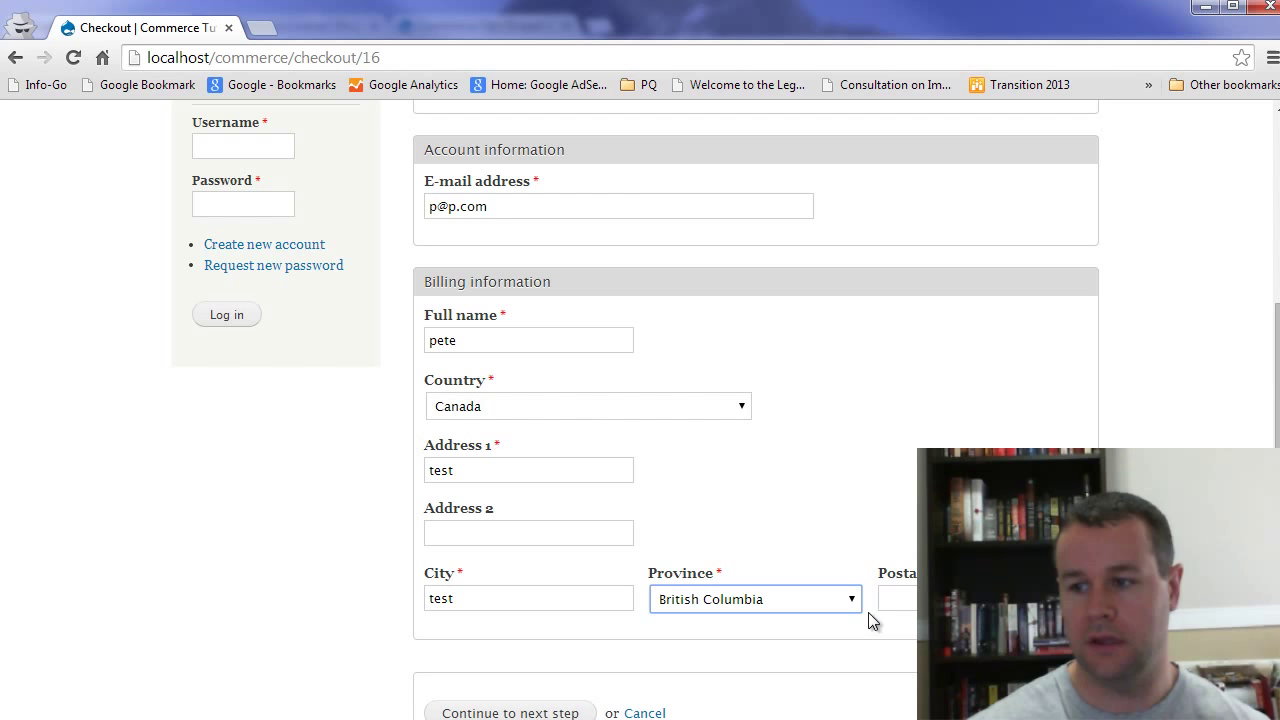
left_click(895, 598)
type("test")
scroll(600, 500, "down", 2)
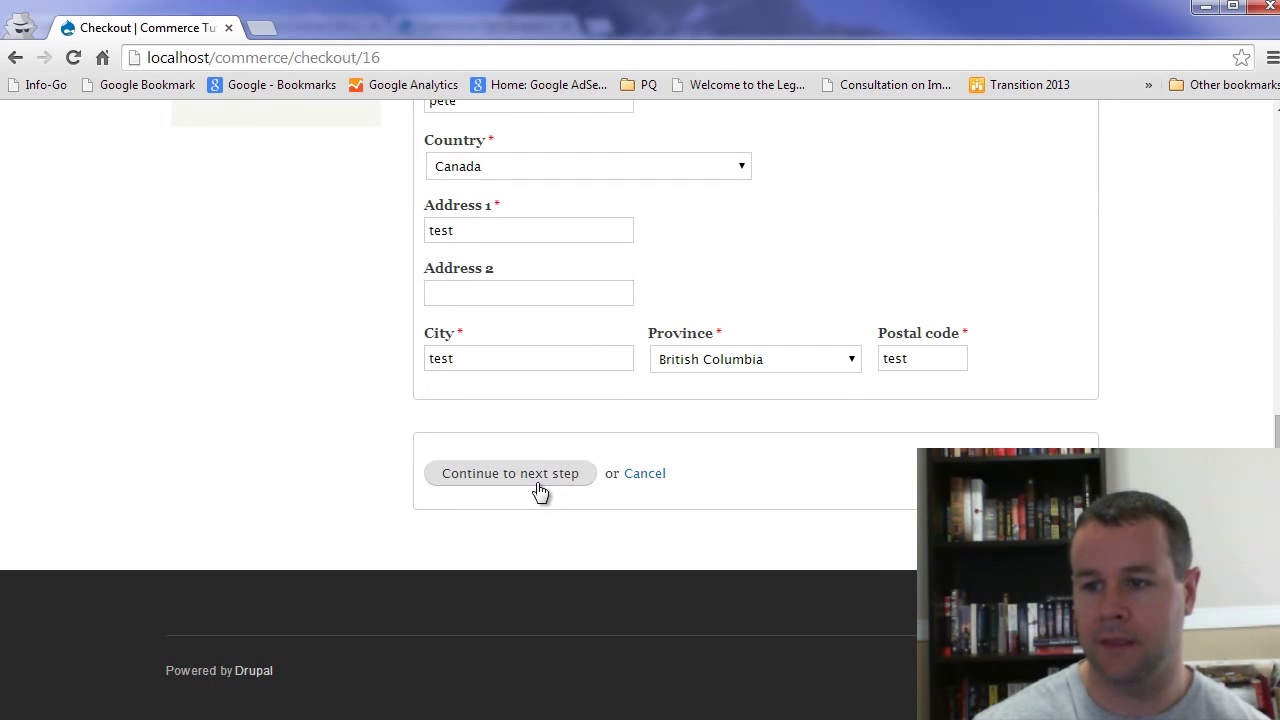
left_click(540, 488)
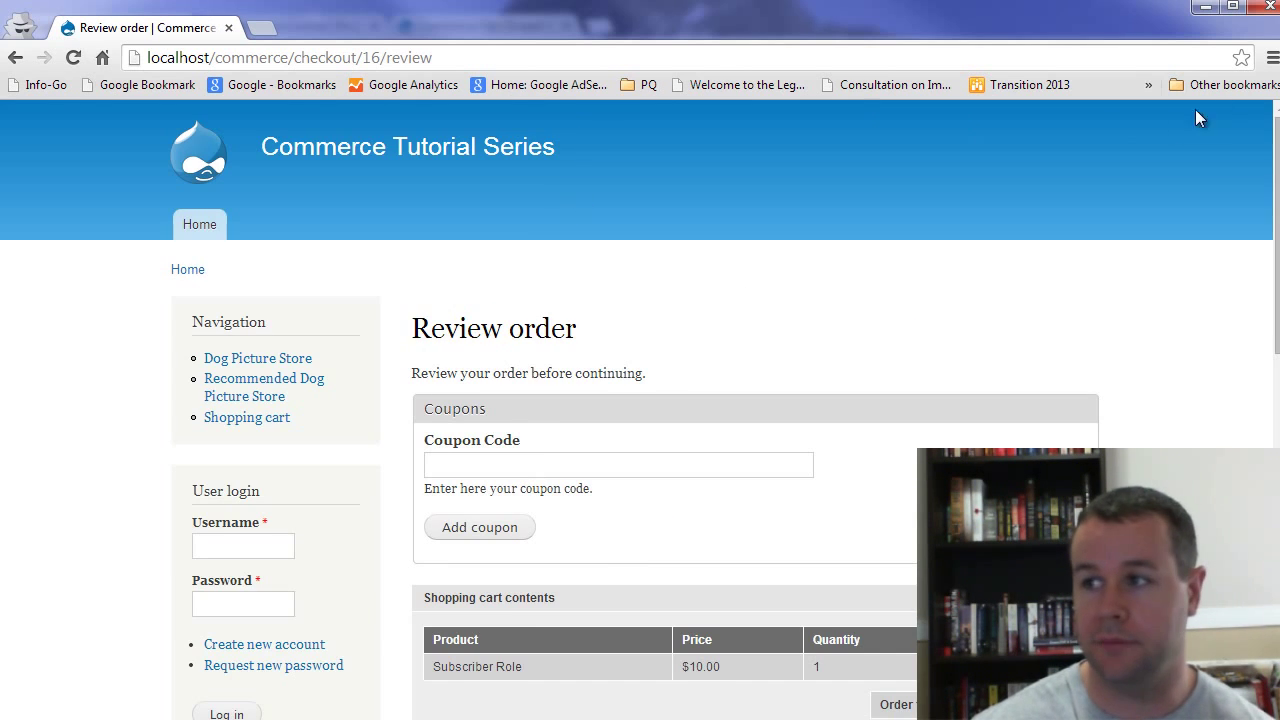
Step: In the admin window, inspect license 4 for Subscriber Role in Store > Licenses, then return to checkout
key("alt+Tab")
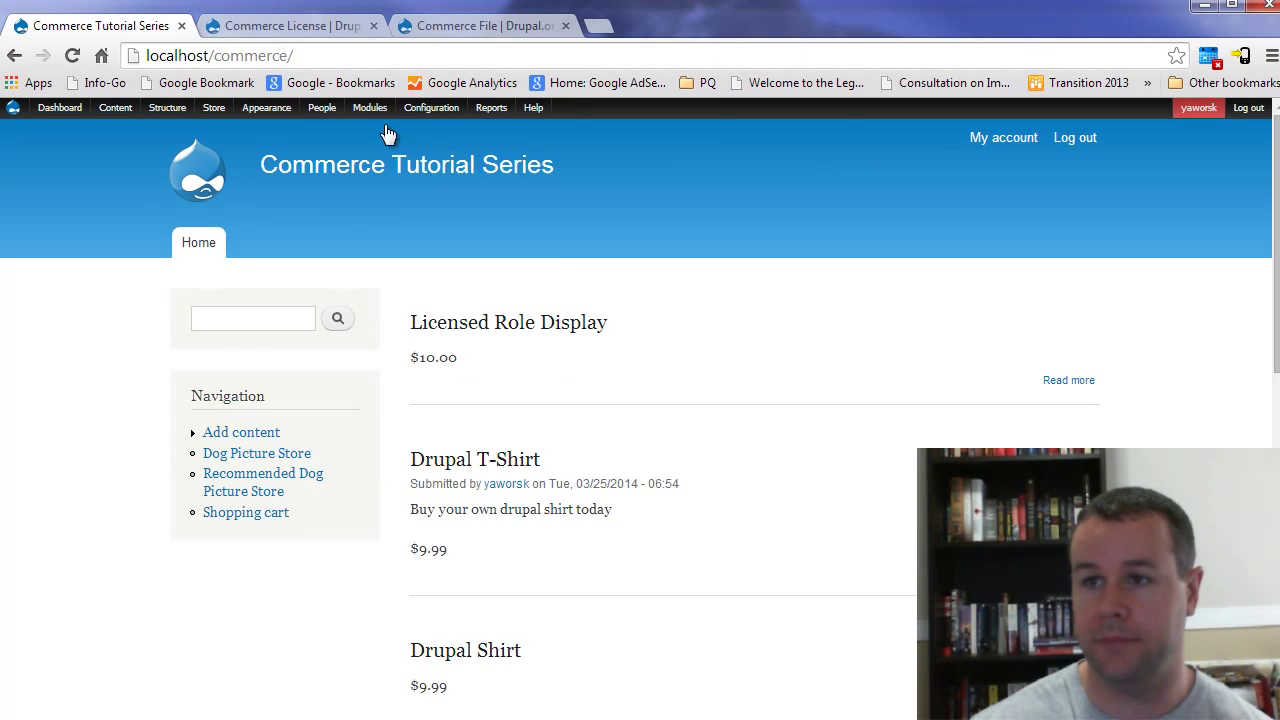
mouse_move(216, 108)
left_click(229, 159)
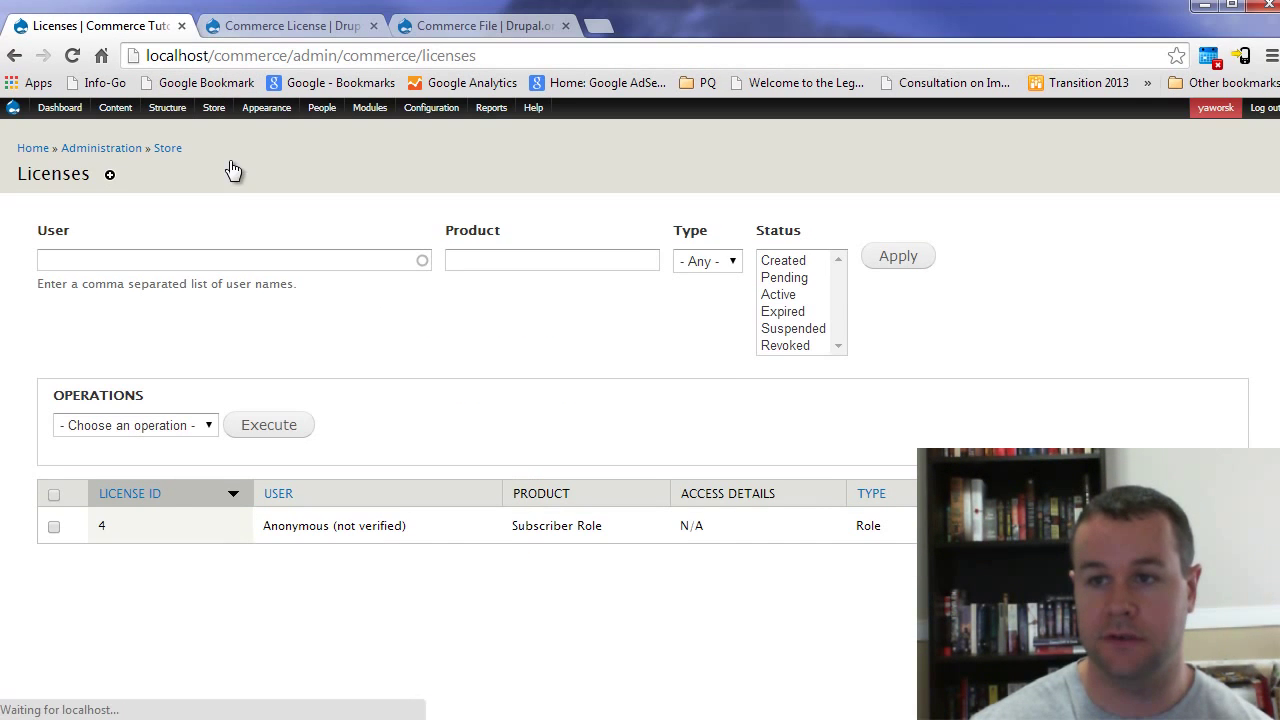
left_click_drag(960, 530, 214, 533)
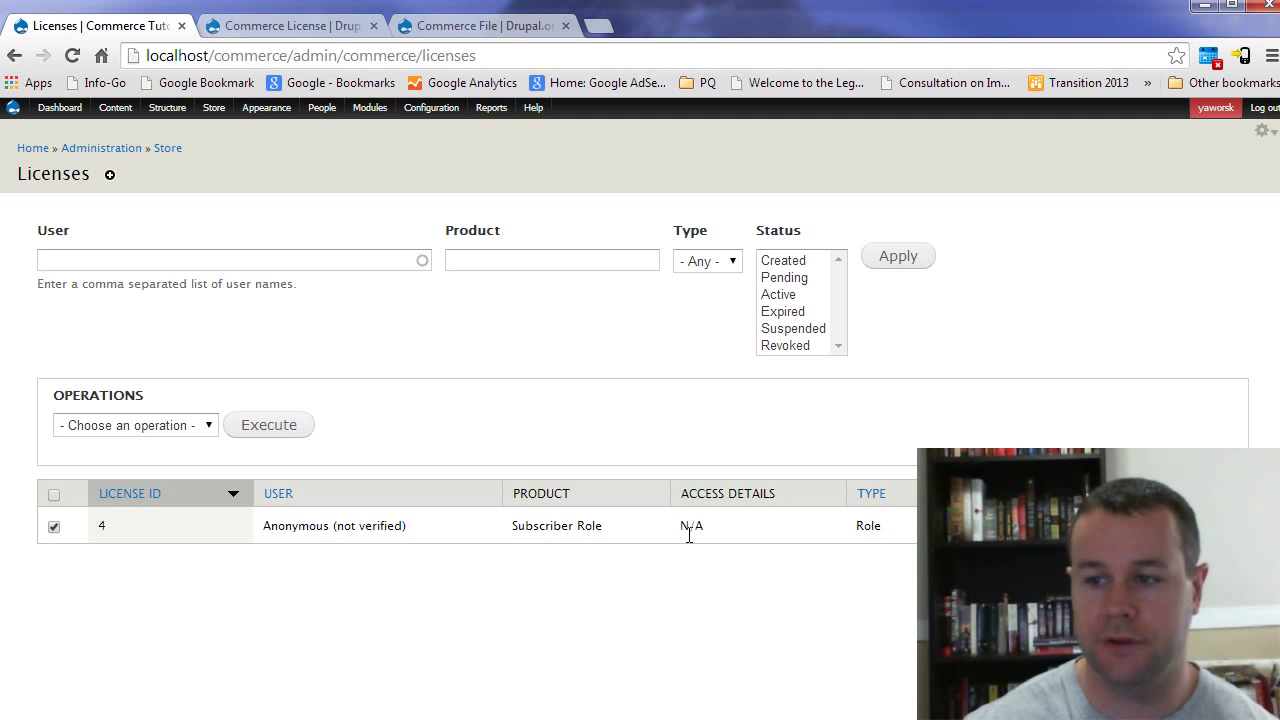
left_click(767, 531)
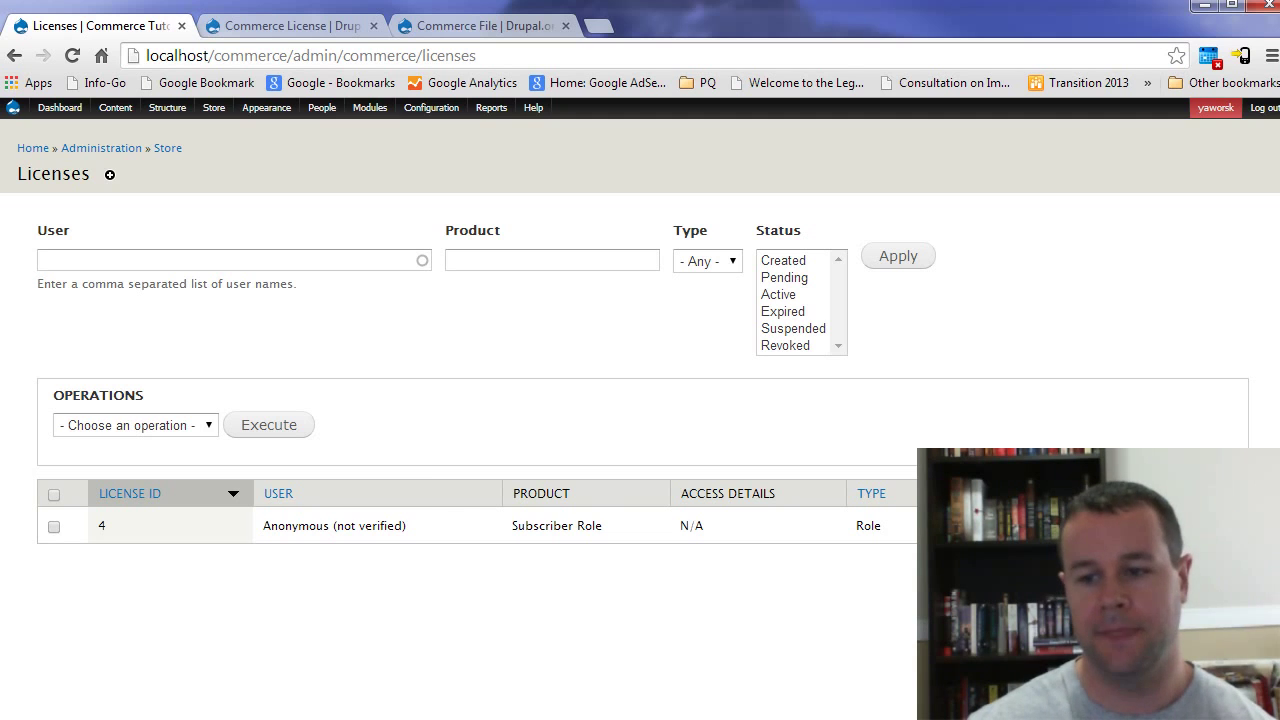
key("alt+Tab")
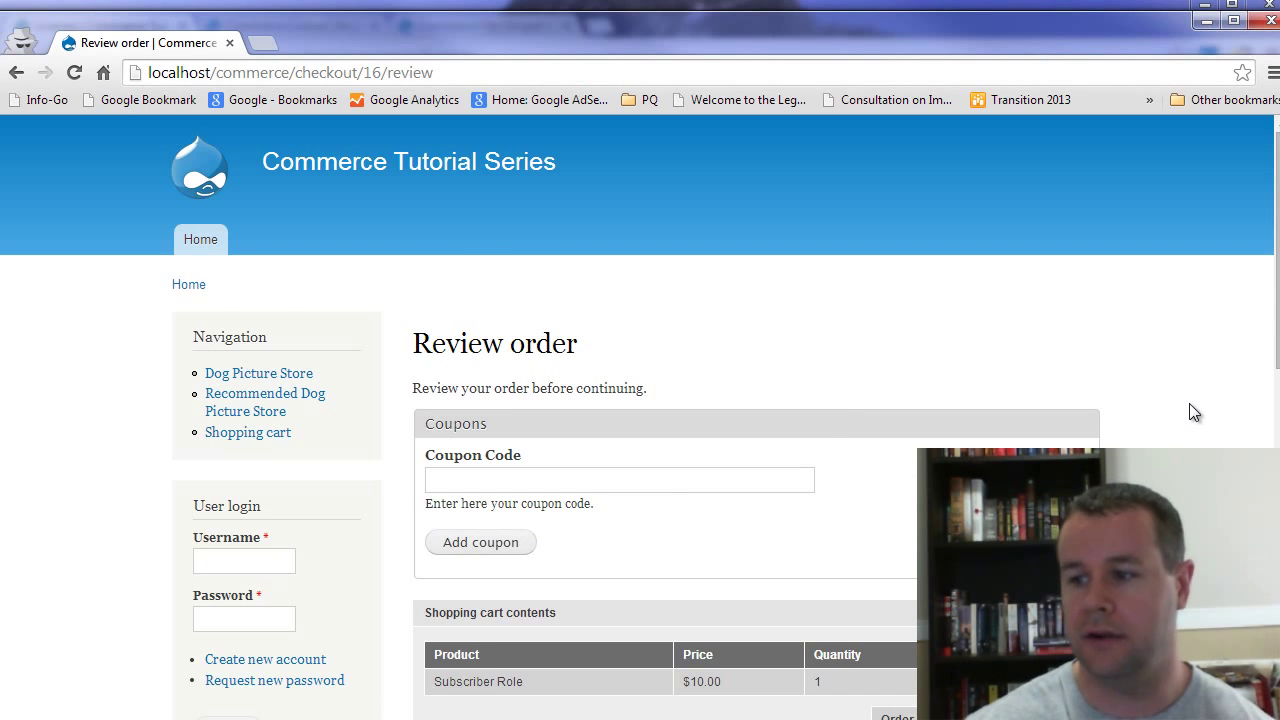
Step: Pay with the example payment method, name 'test', and complete the checkout
scroll(1185, 412, "down", 6)
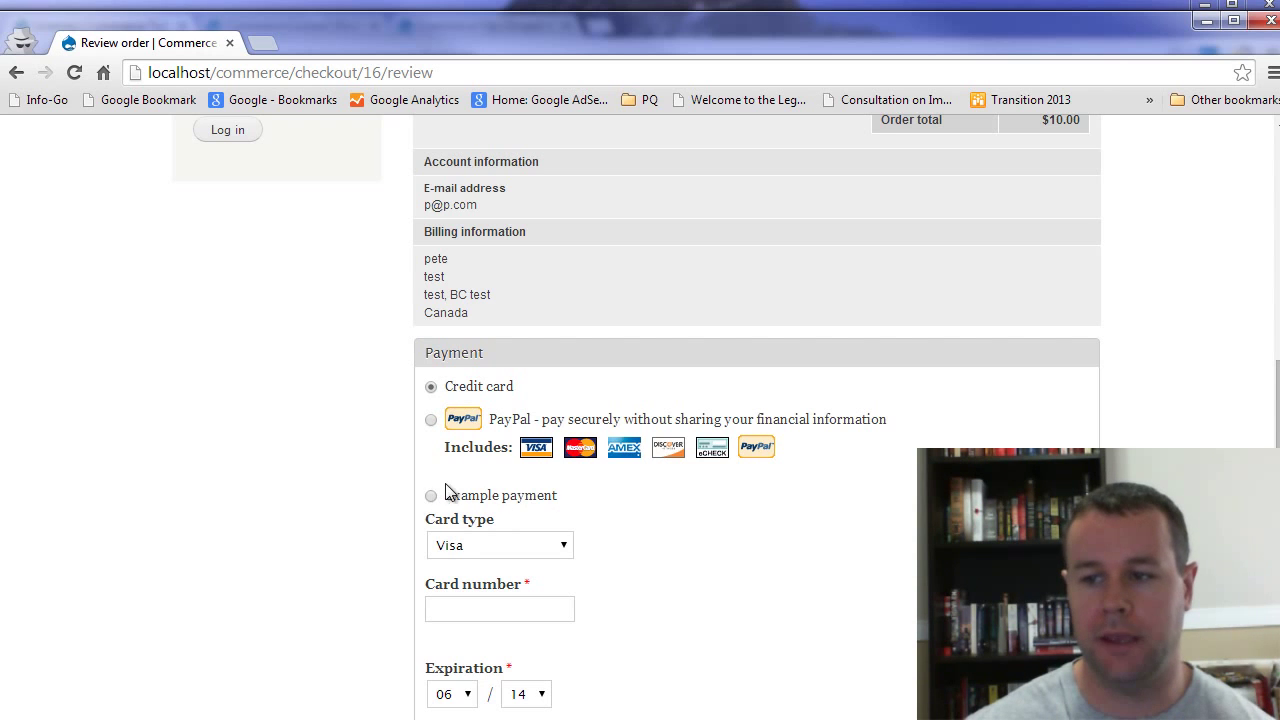
left_click(432, 498)
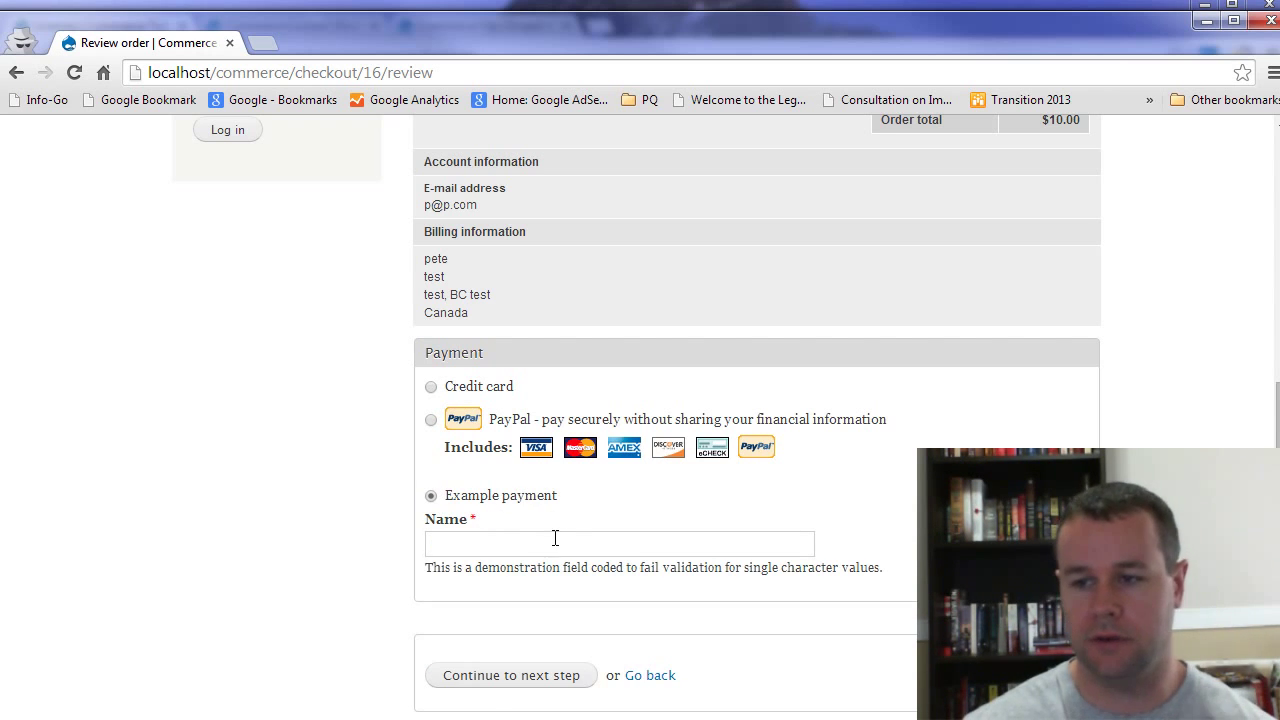
left_click(555, 540)
type("test")
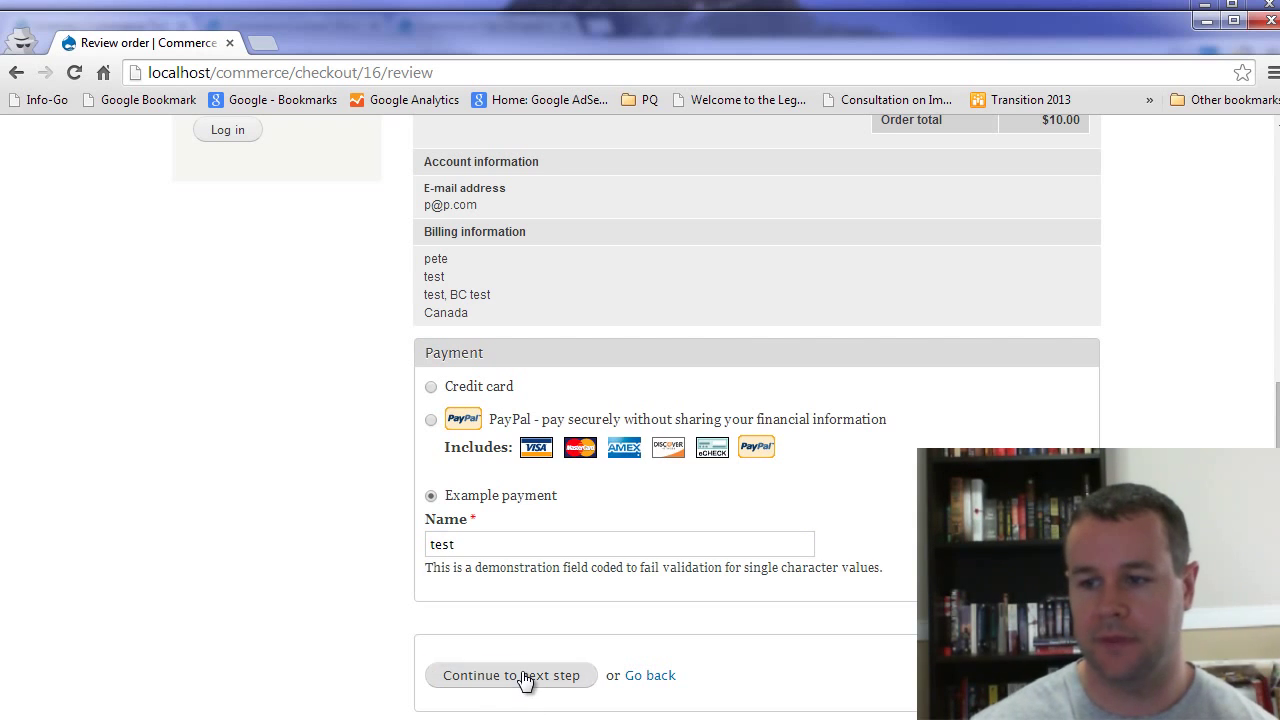
left_click(527, 677)
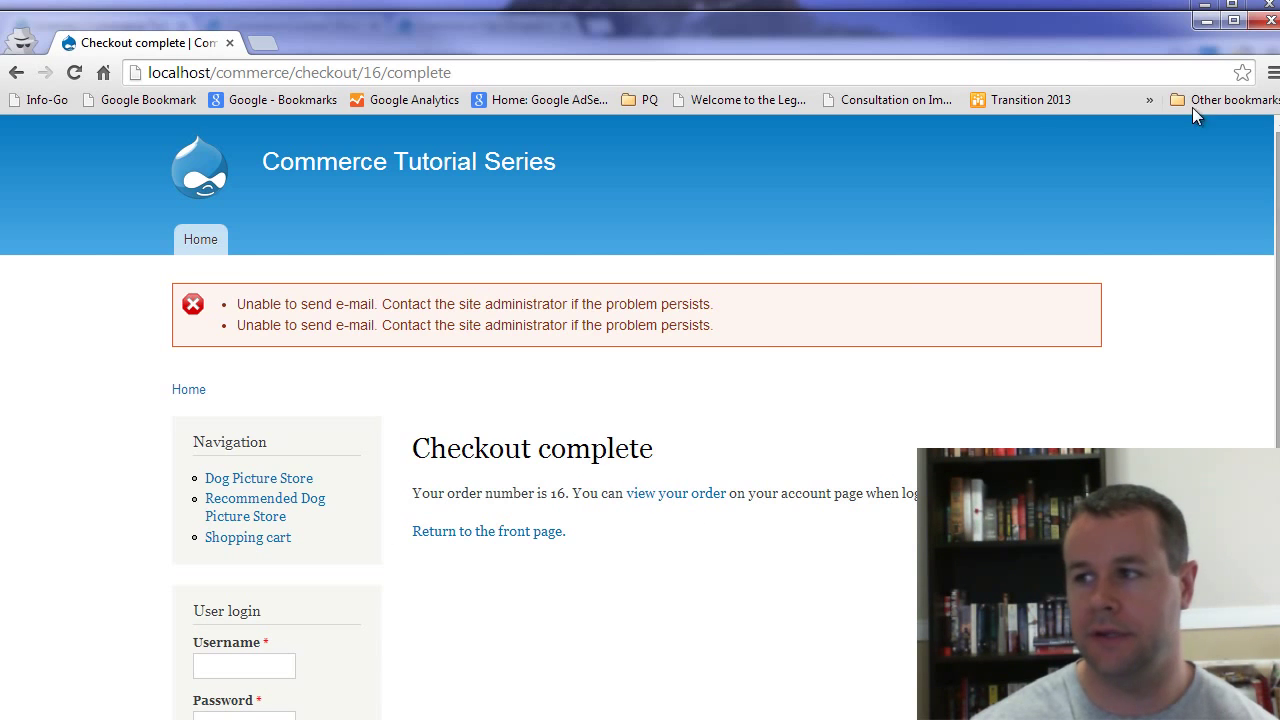
Step: Refresh the admin Licenses list and confirm license 4 is Active with a granted date
left_click(1027, 4)
key("F5")
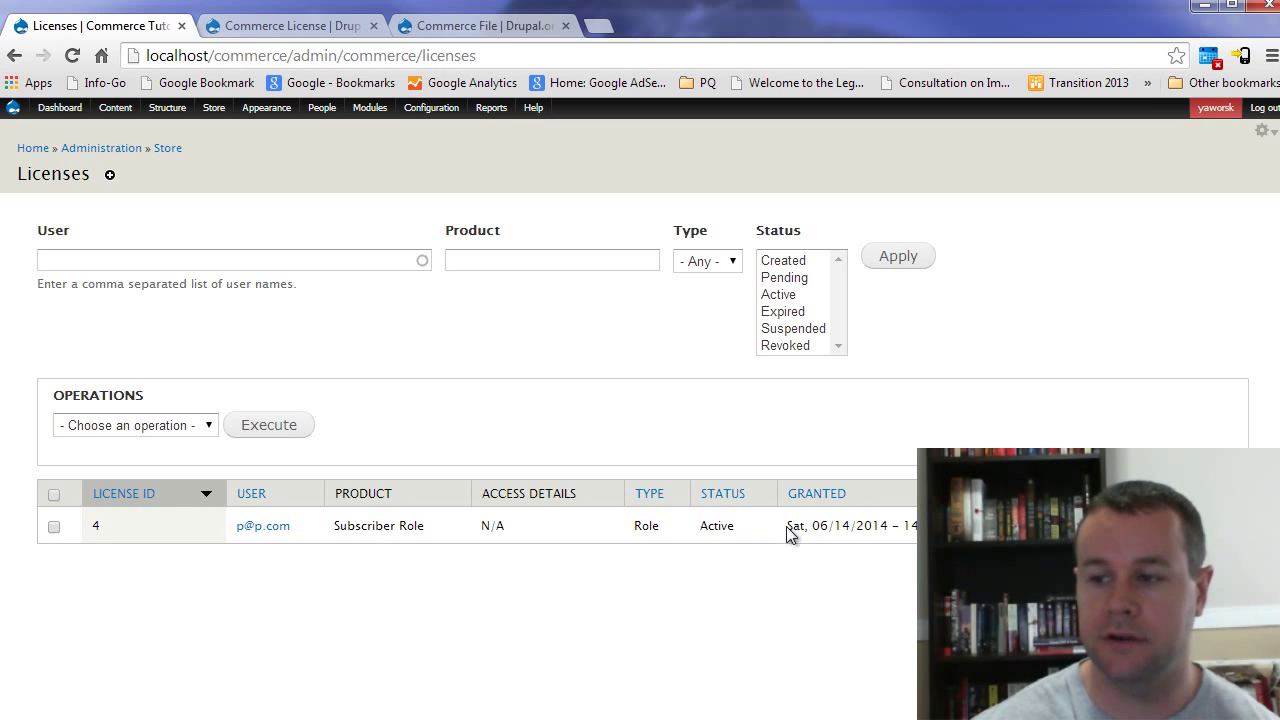
left_click_drag(787, 535, 940, 528)
left_click(960, 600)
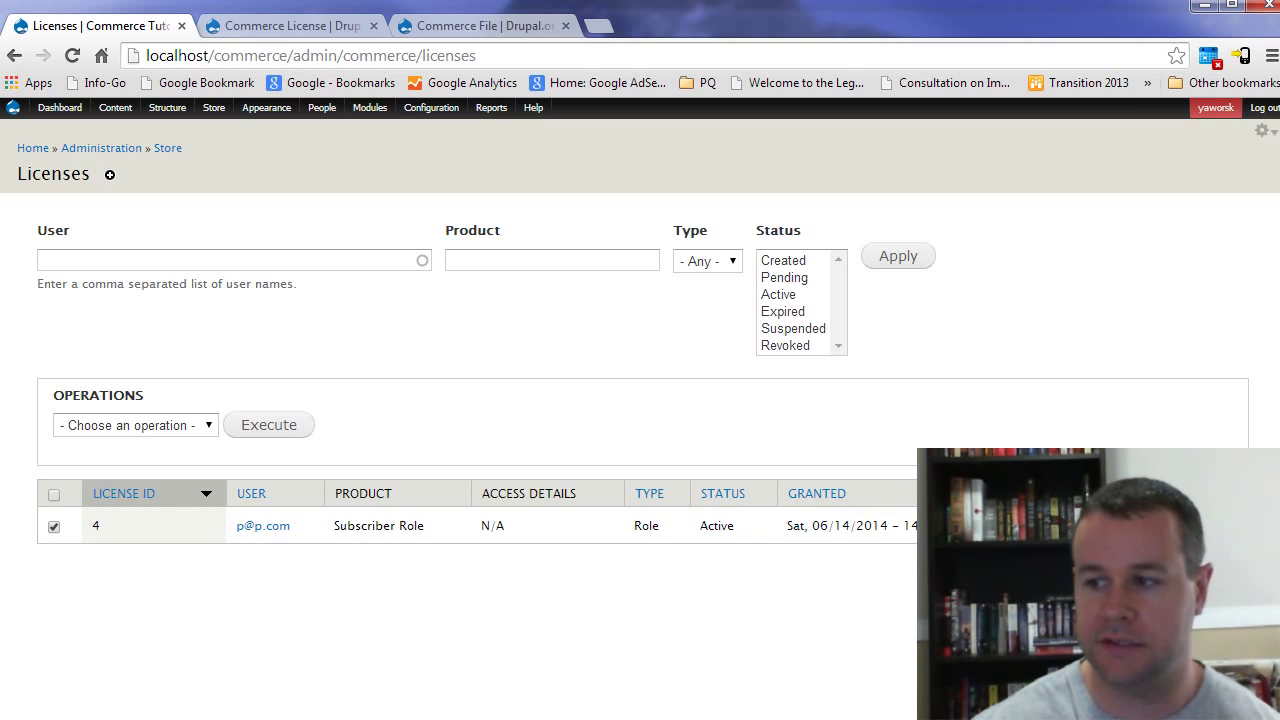
double_click(722, 527)
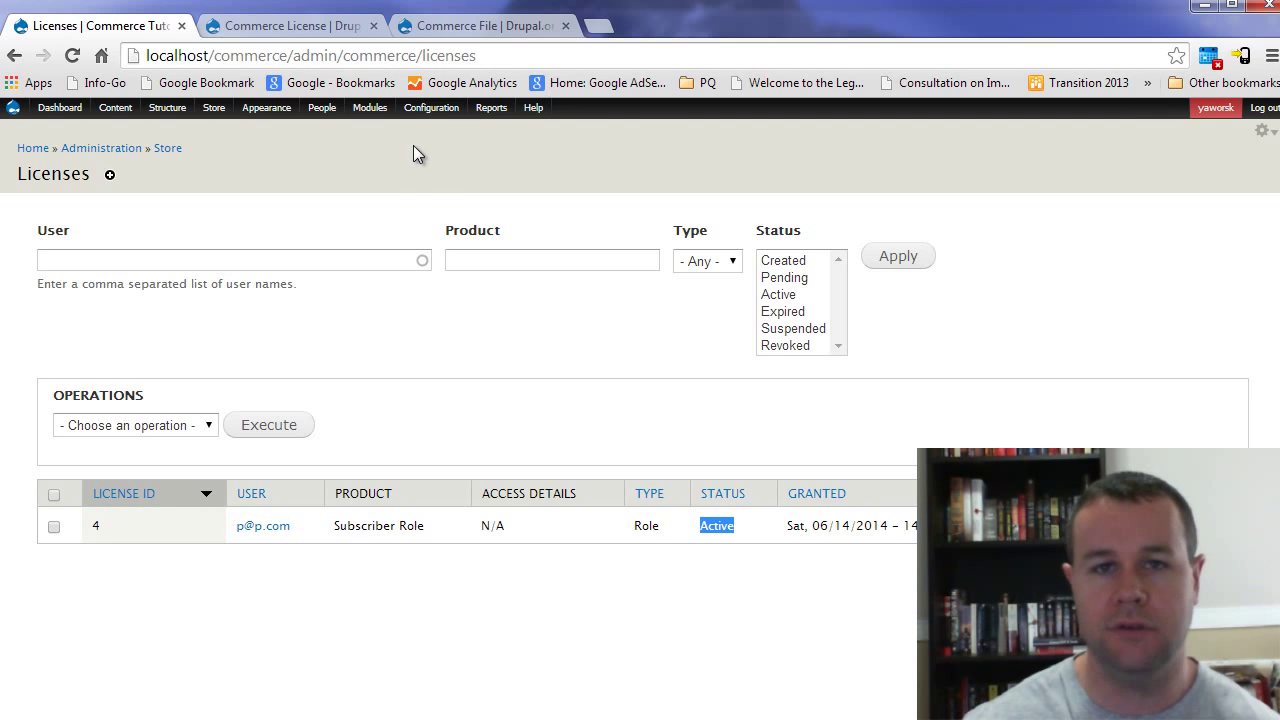
Step: Review the Commerce License rules, noting the 'When an order is first paid in full' activation event and free-order rule
mouse_move(431, 107)
mouse_move(461, 318)
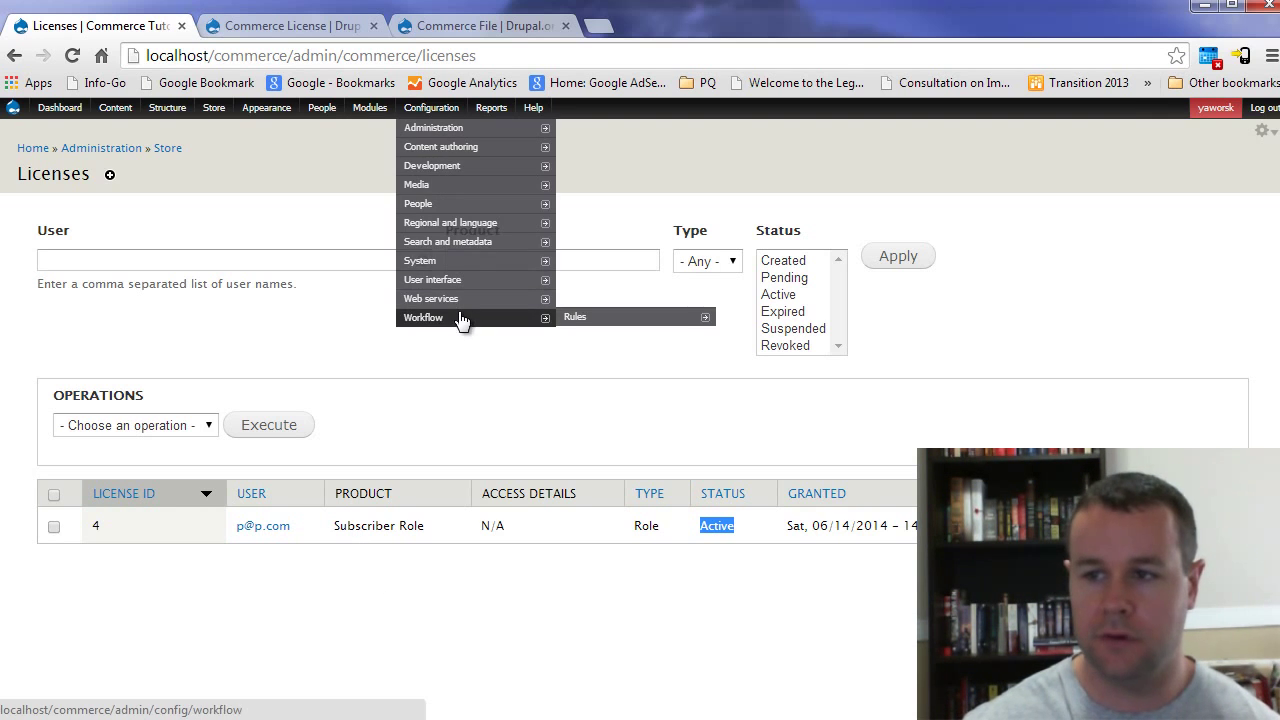
left_click(578, 317)
scroll(456, 400, "down", 7)
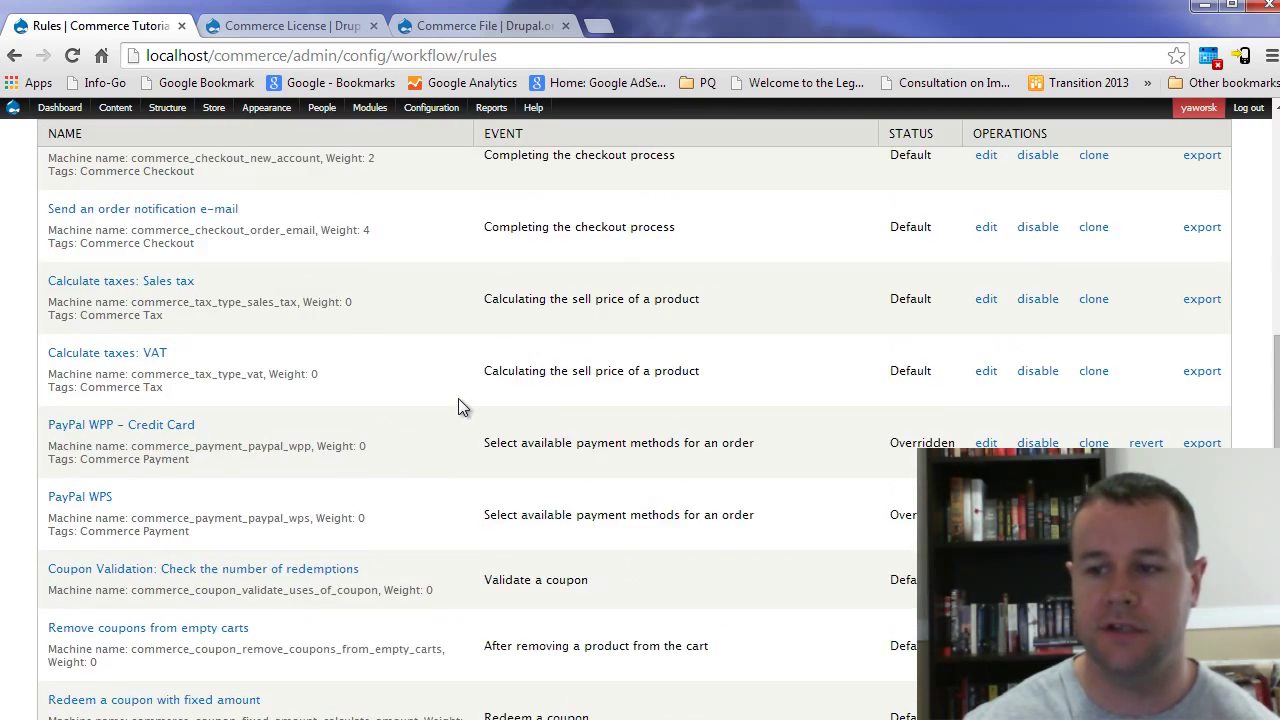
scroll(458, 400, "down", 5)
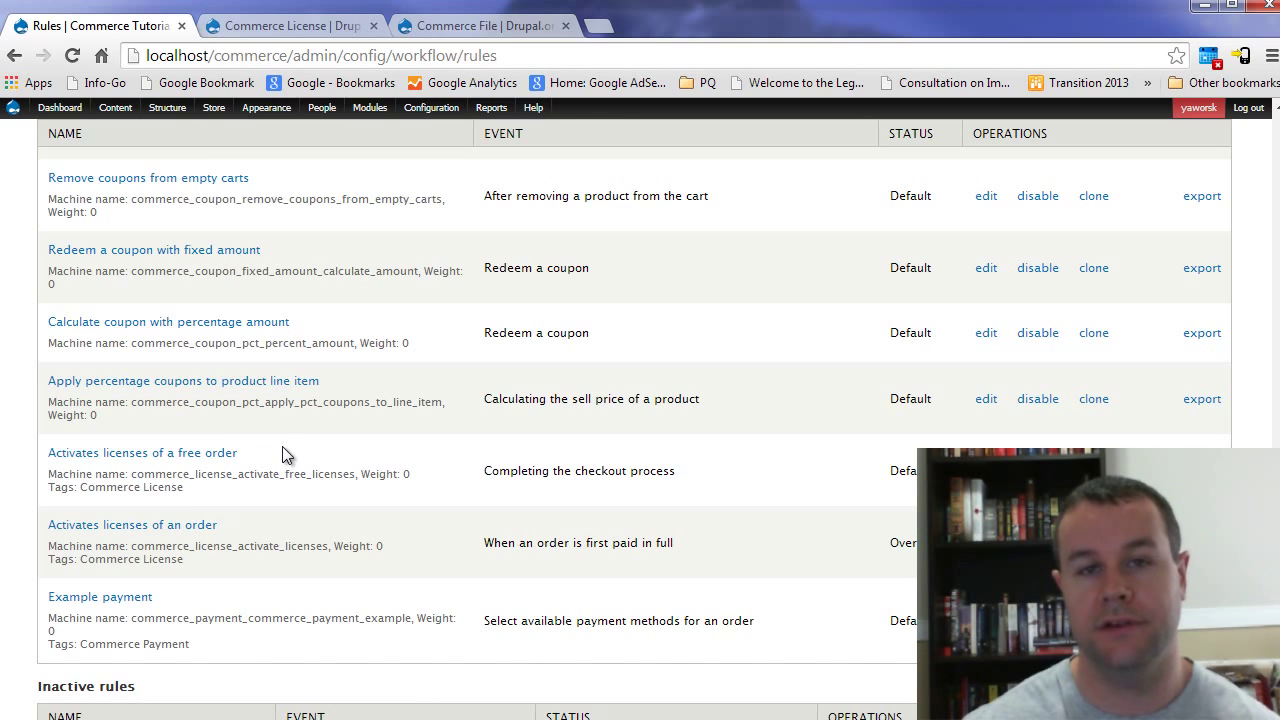
left_click_drag(670, 541, 484, 542)
left_click_drag(676, 467, 474, 467)
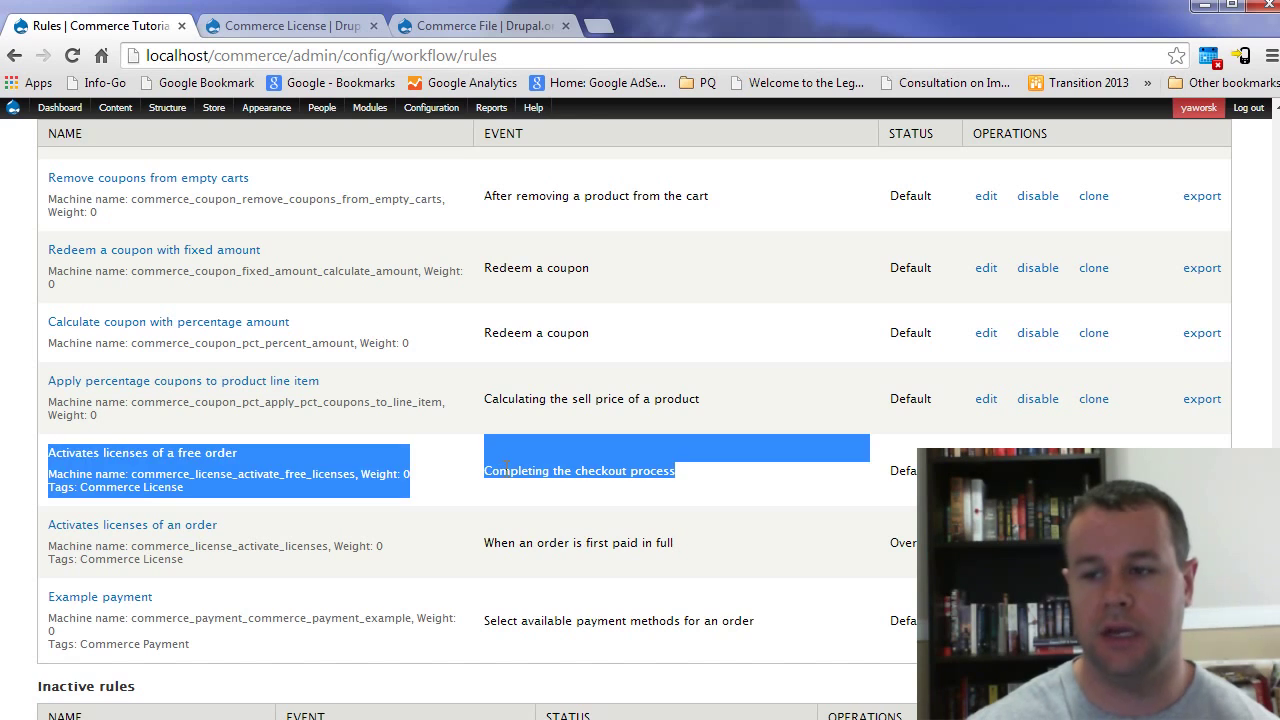
left_click(506, 467)
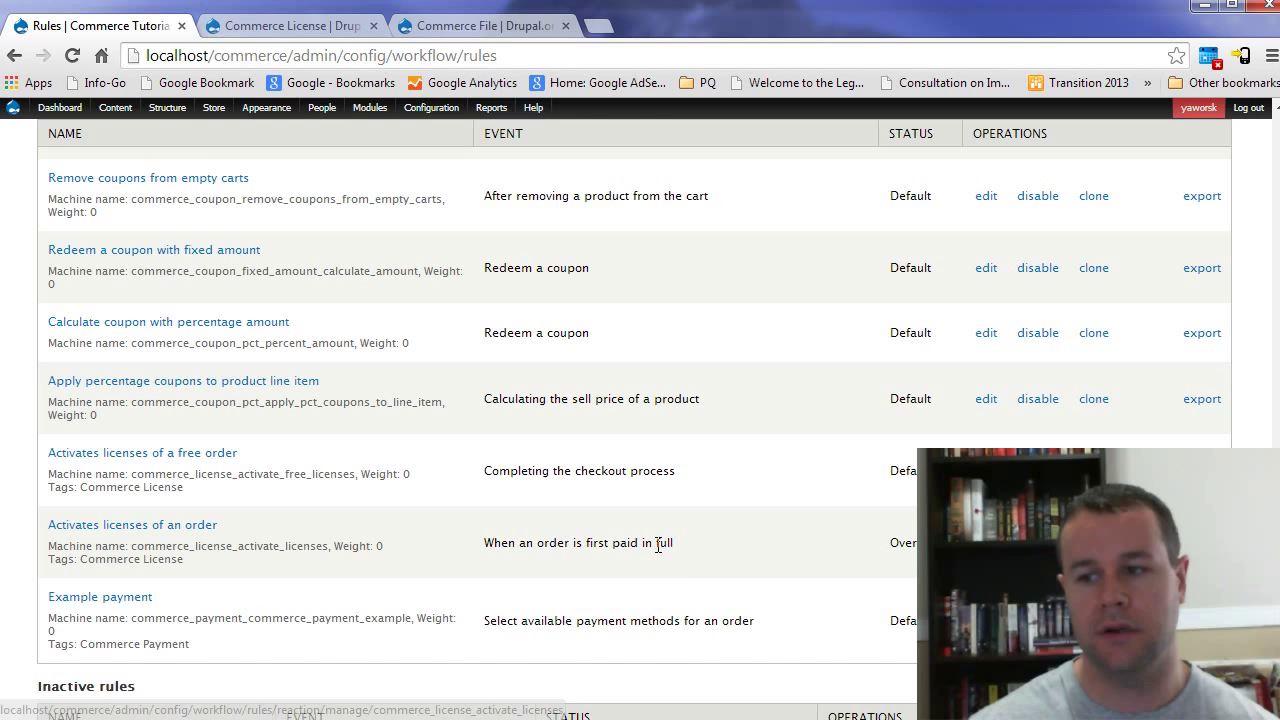
left_click_drag(673, 542, 485, 545)
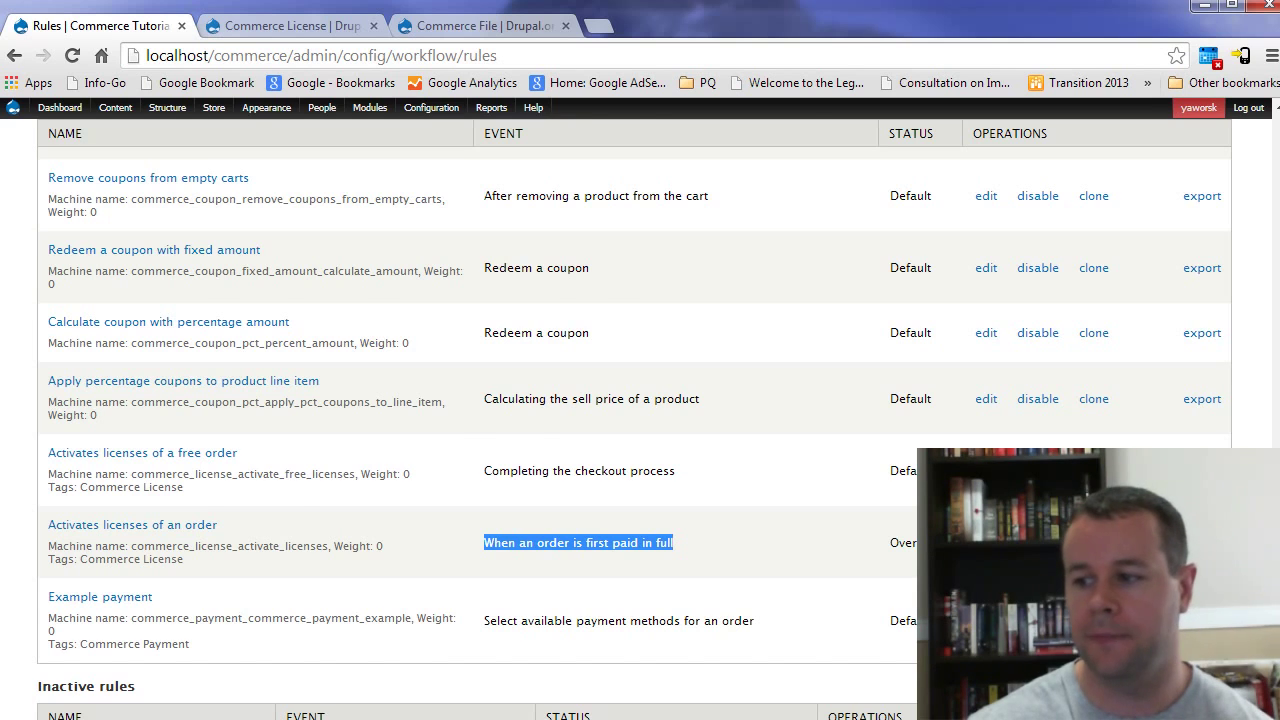
key("alt+Tab")
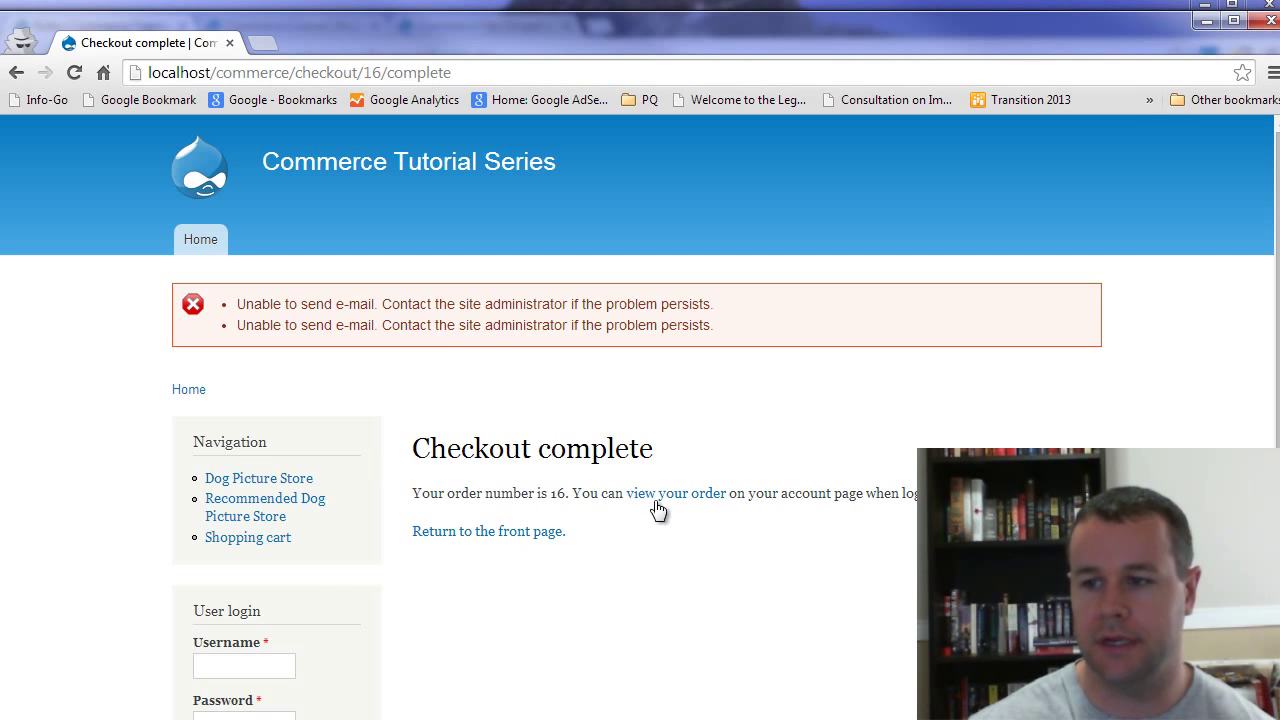
Step: Return the shopper to the front page, then confirm in People that the buyer holds Licensed User
left_click(522, 531)
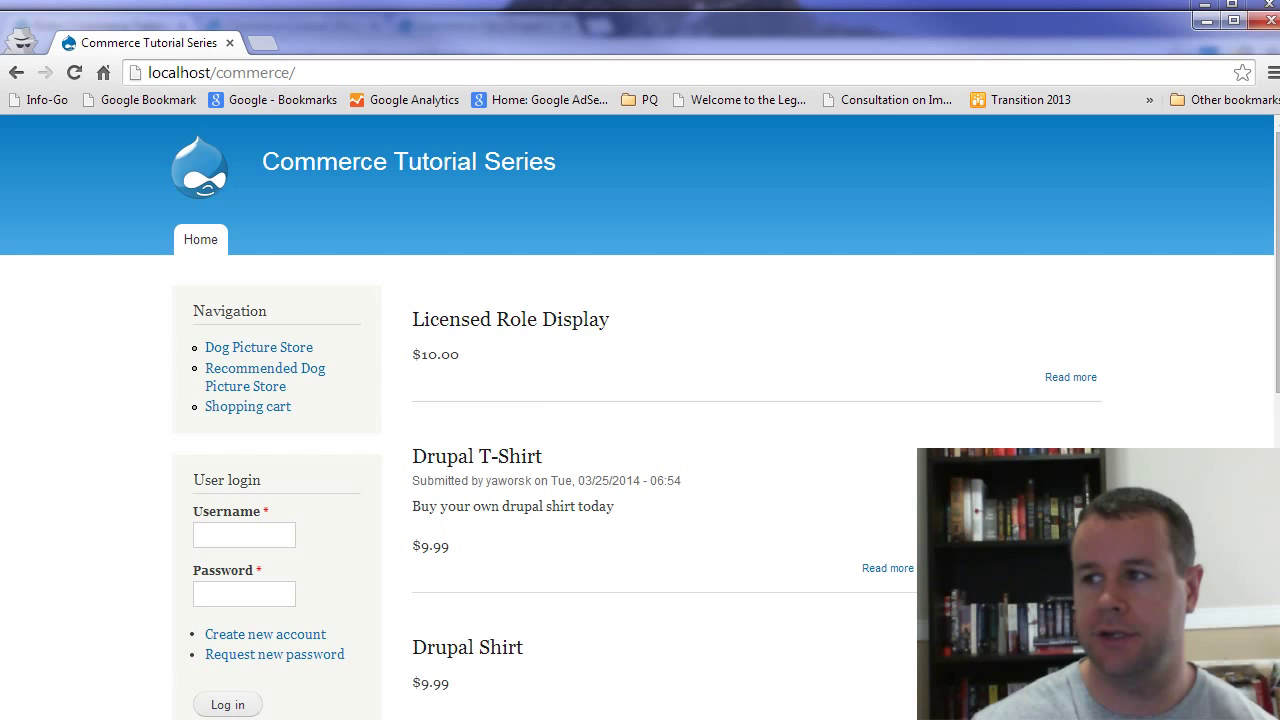
key("alt+Tab")
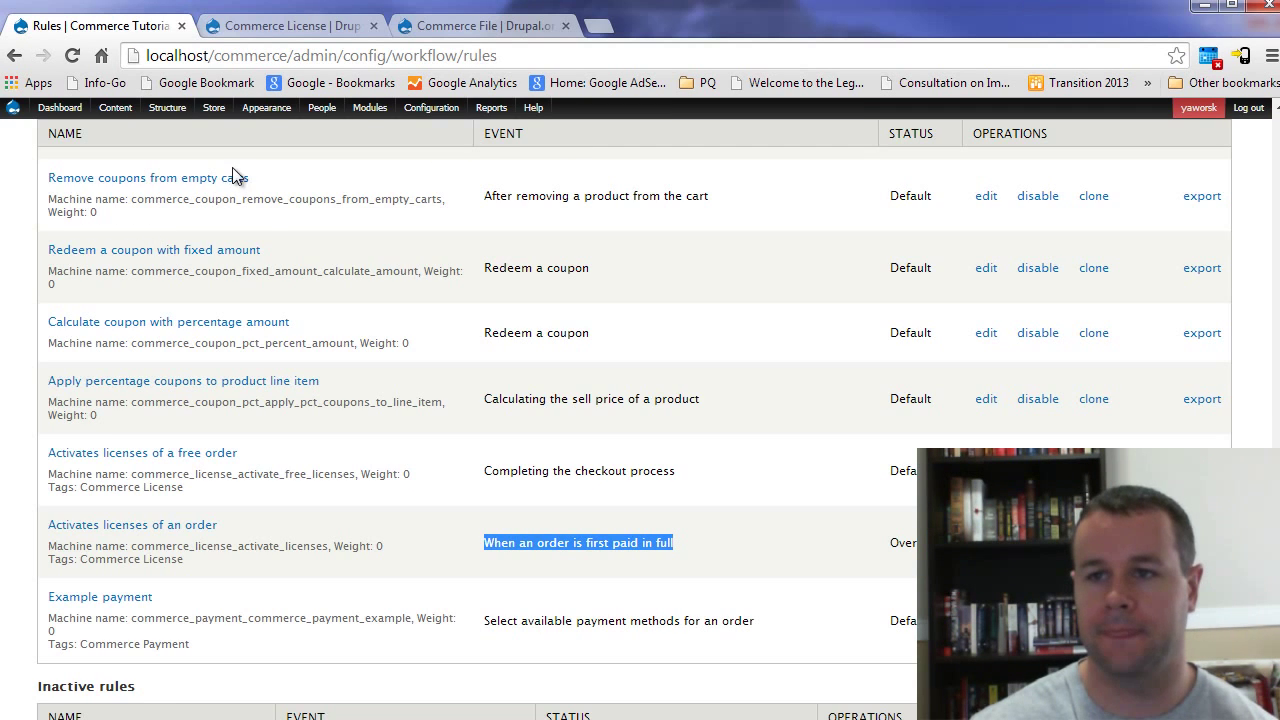
left_click(322, 112)
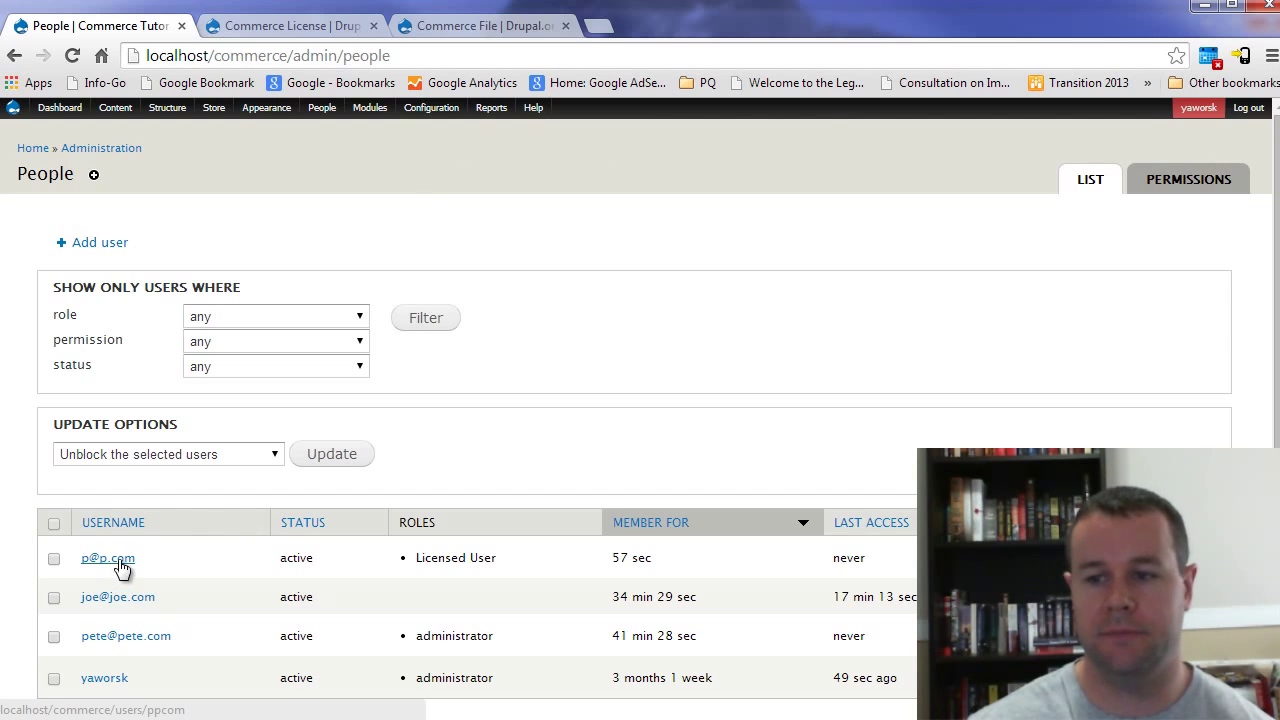
left_click_drag(520, 565, 416, 560)
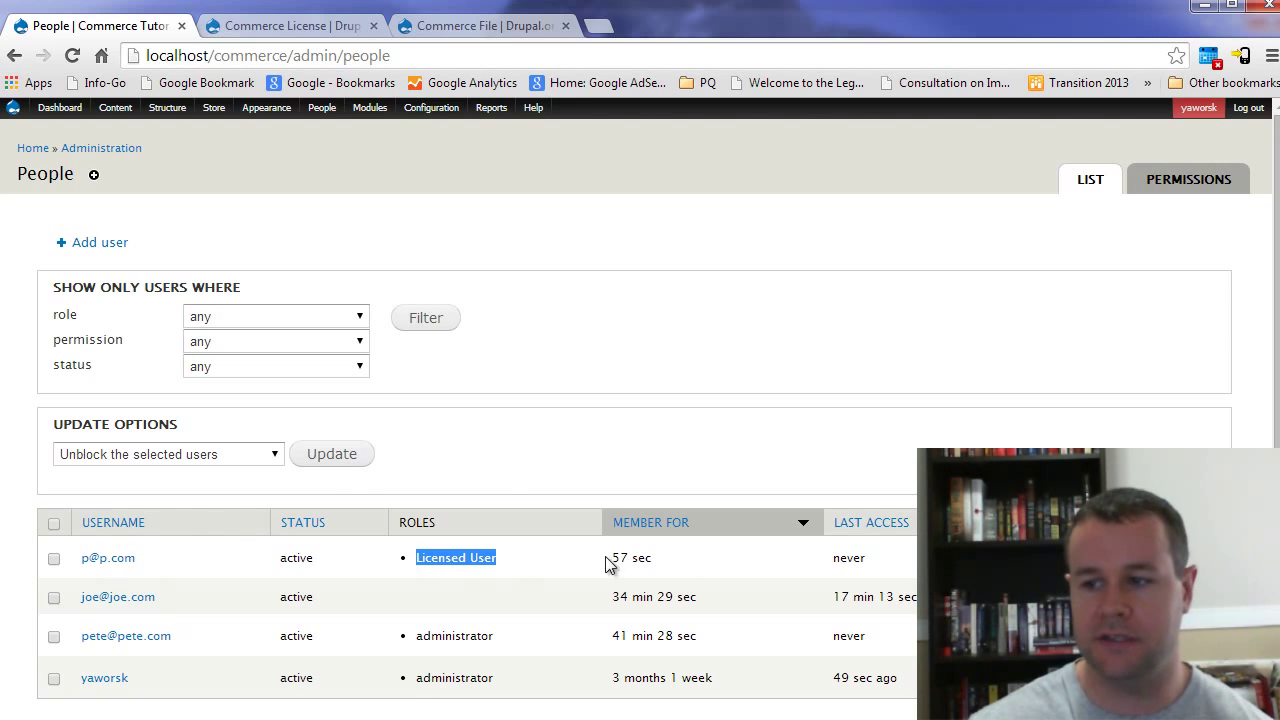
left_click_drag(836, 563, 340, 565)
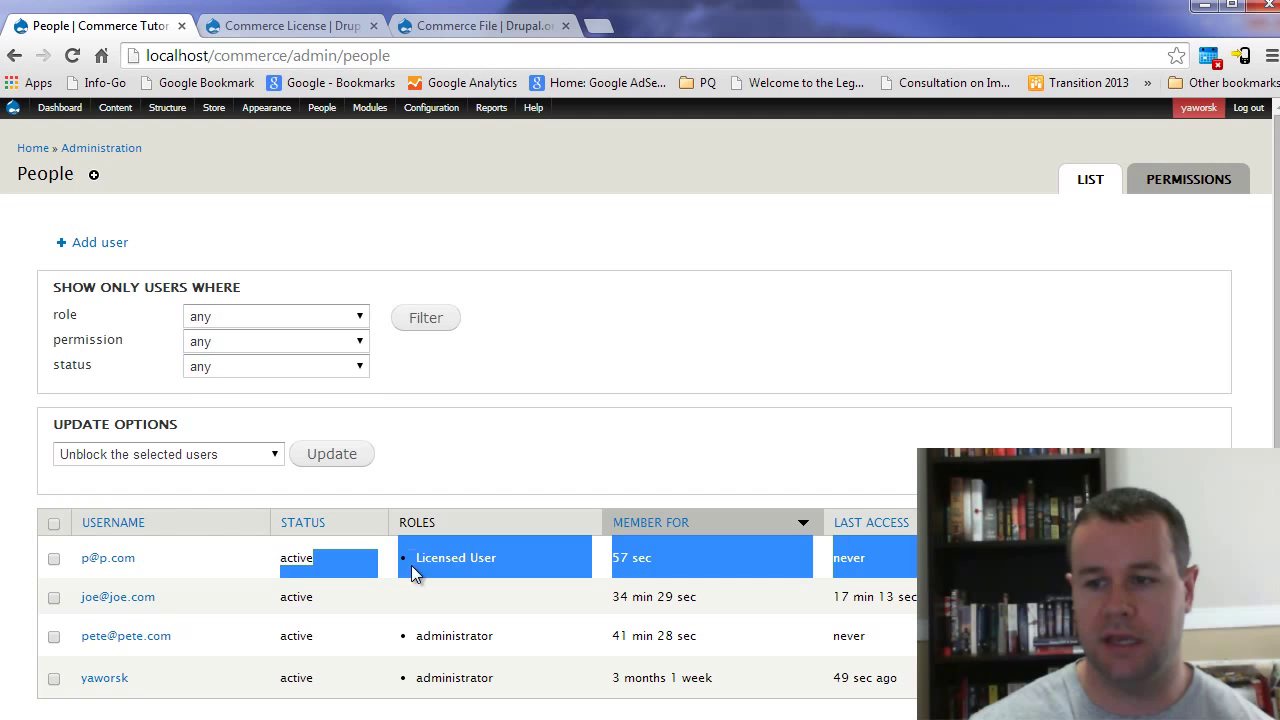
left_click(490, 563)
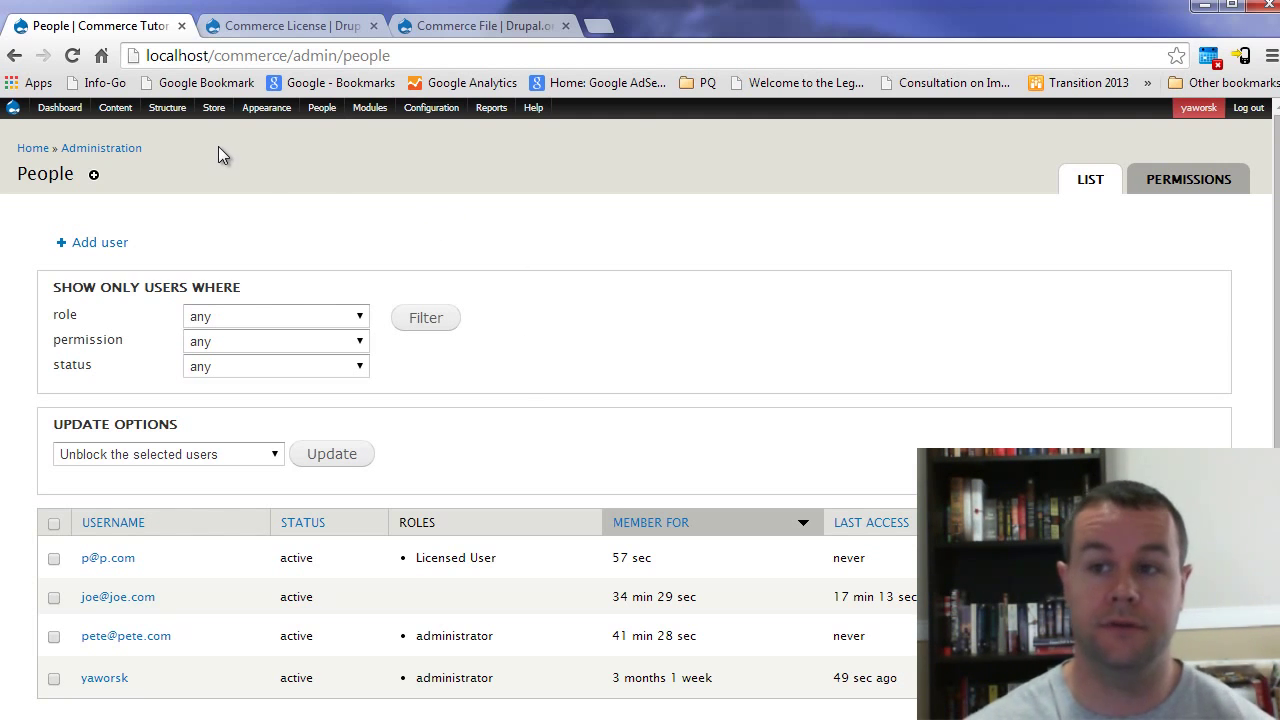
Step: Open the Add product type form under Store > Products > Product types
mouse_move(212, 110)
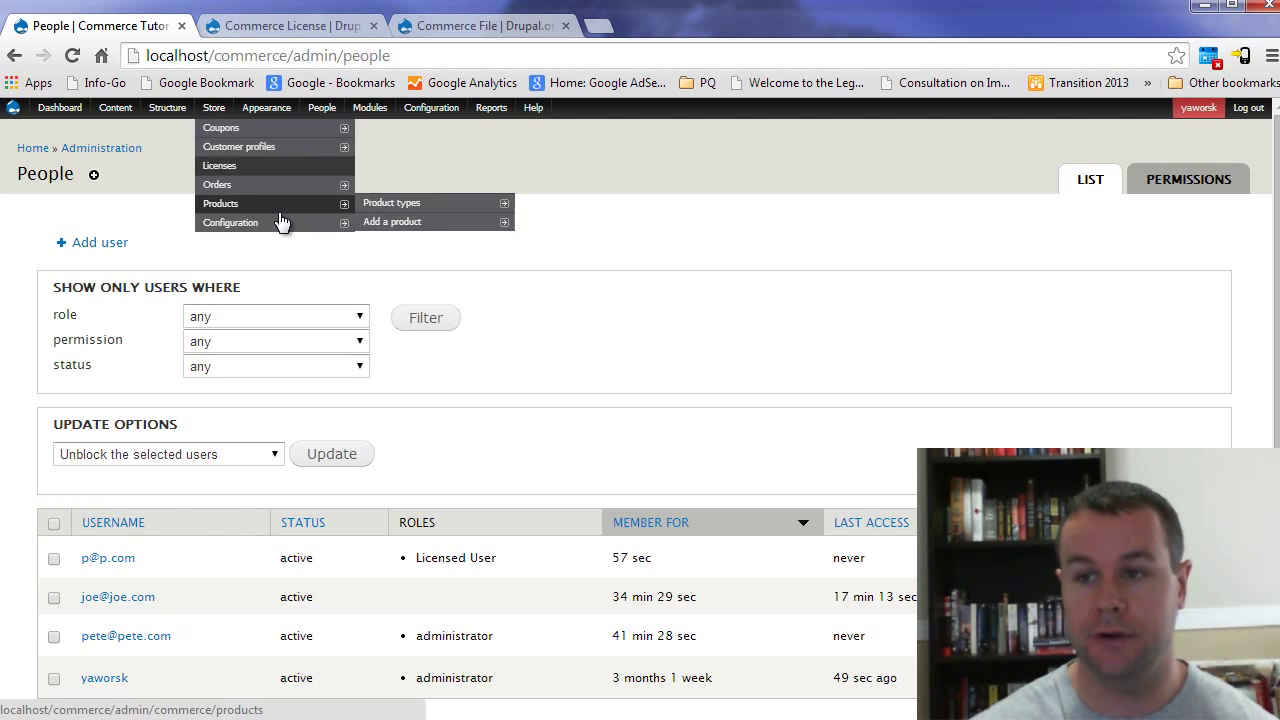
mouse_move(283, 224)
mouse_move(405, 202)
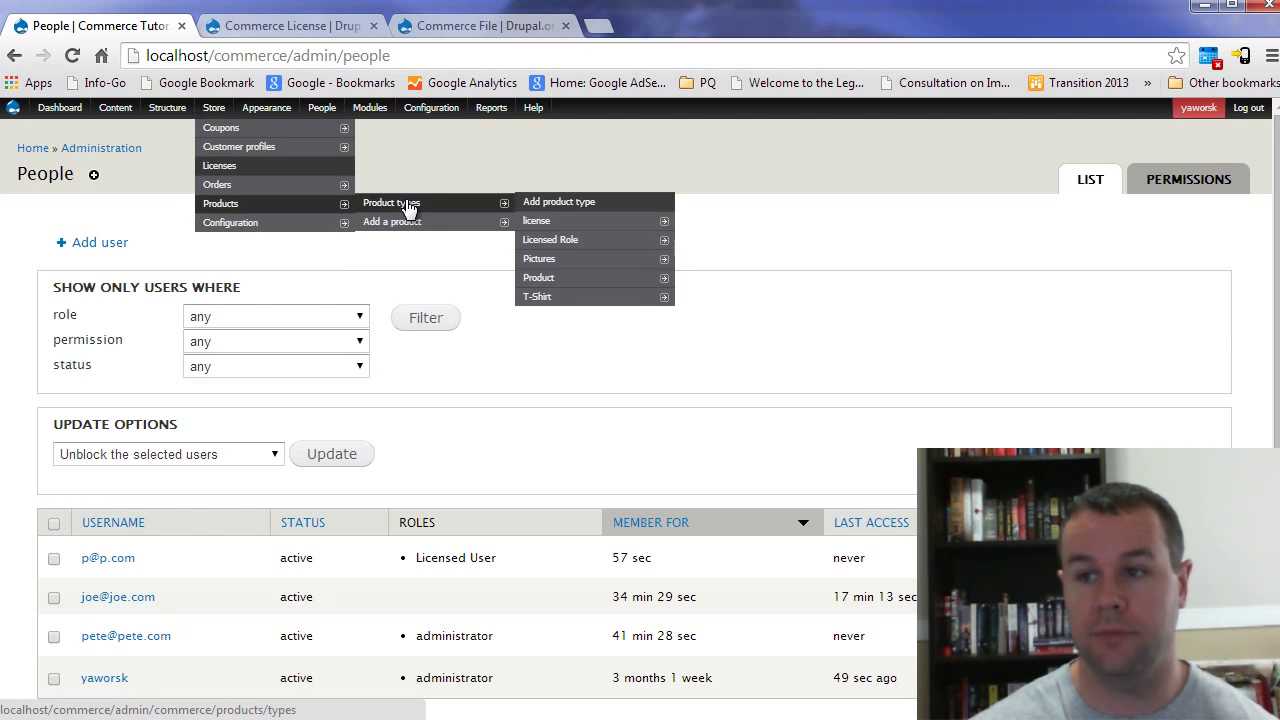
left_click(569, 205)
Step: Name the new product type 'License File' and save it to reach its fields page
left_click(64, 298)
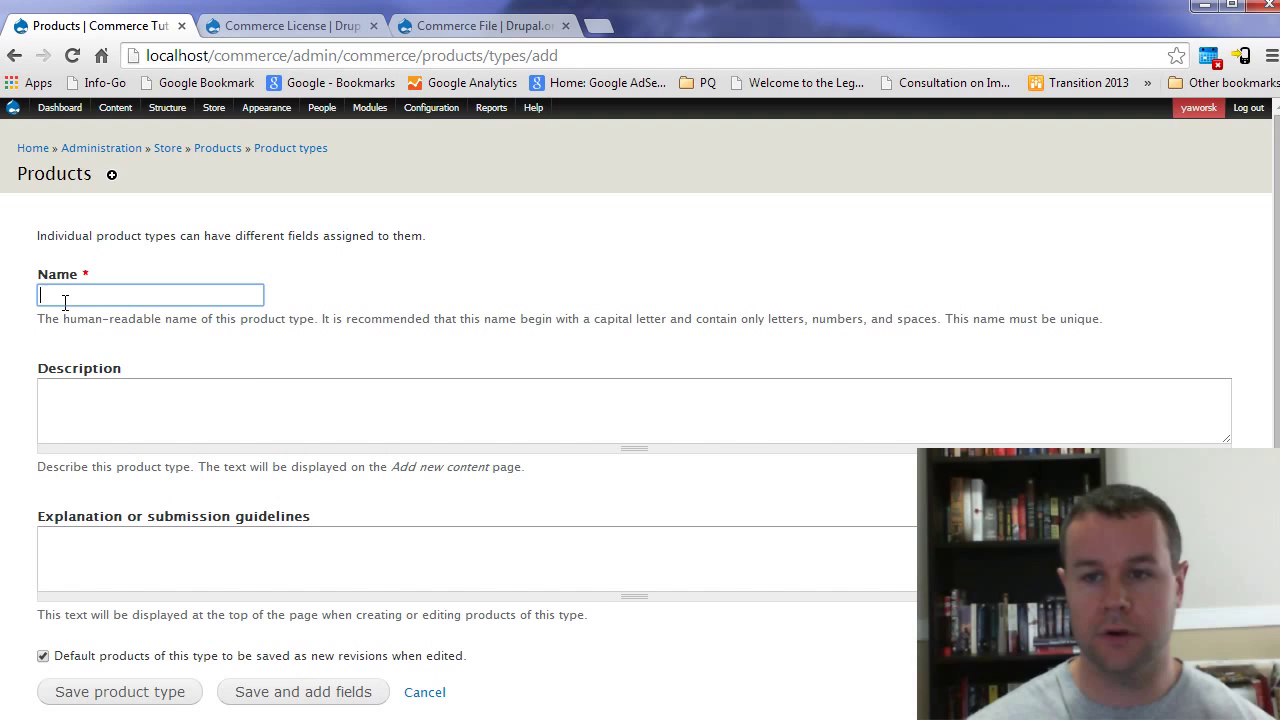
type("License produc")
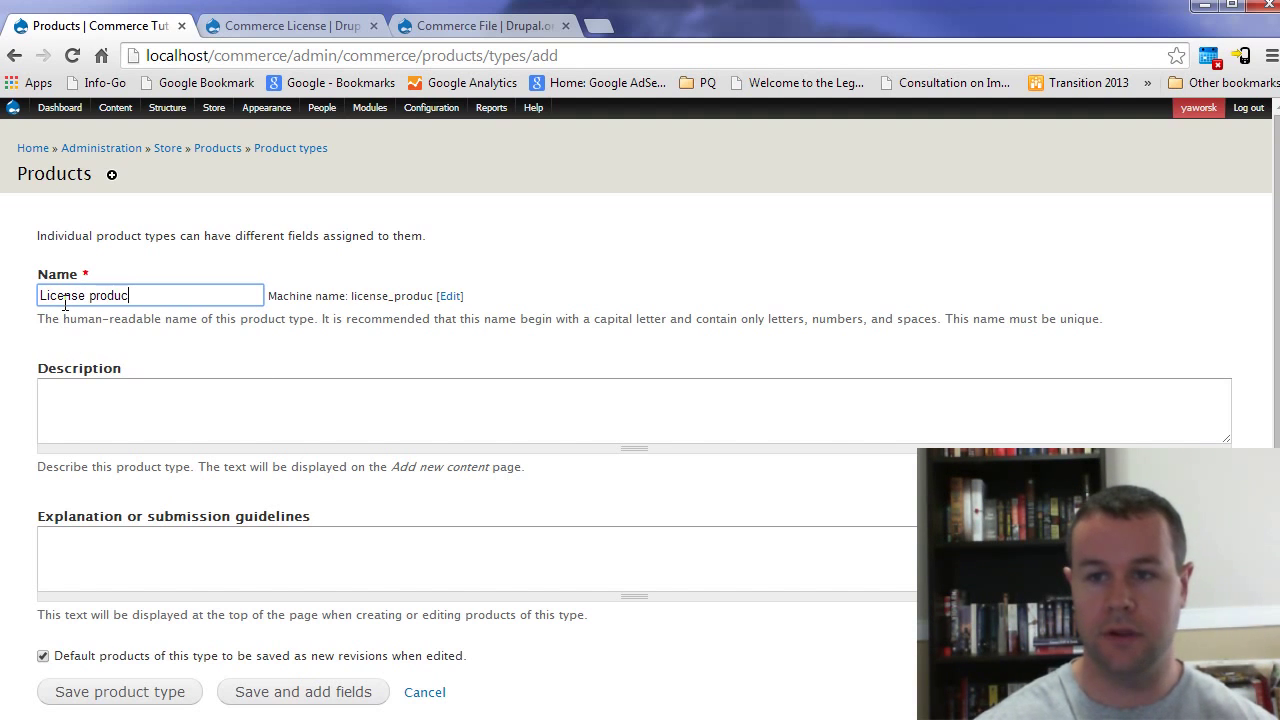
key("BackSpace")
key("BackSpace")
key("BackSpace")
key("BackSpace")
key("BackSpace")
key("BackSpace")
type("File")
key("BackSpace")
key("BackSpace")
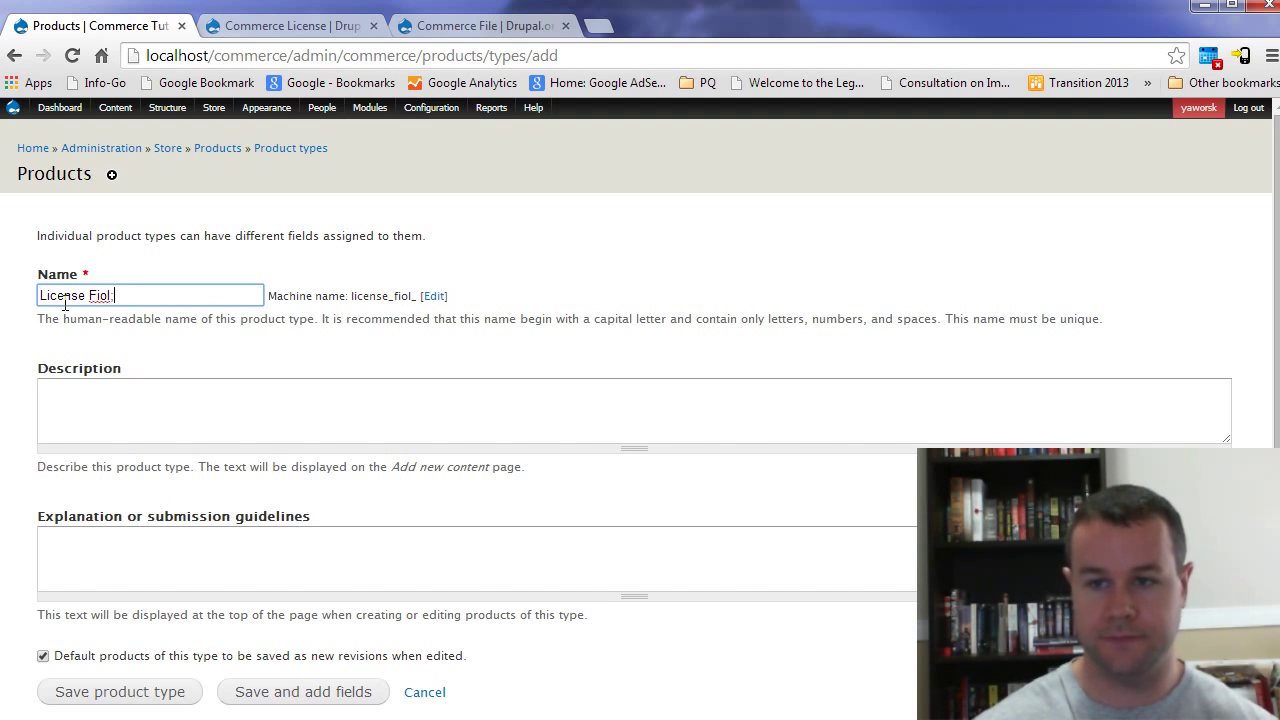
type("le")
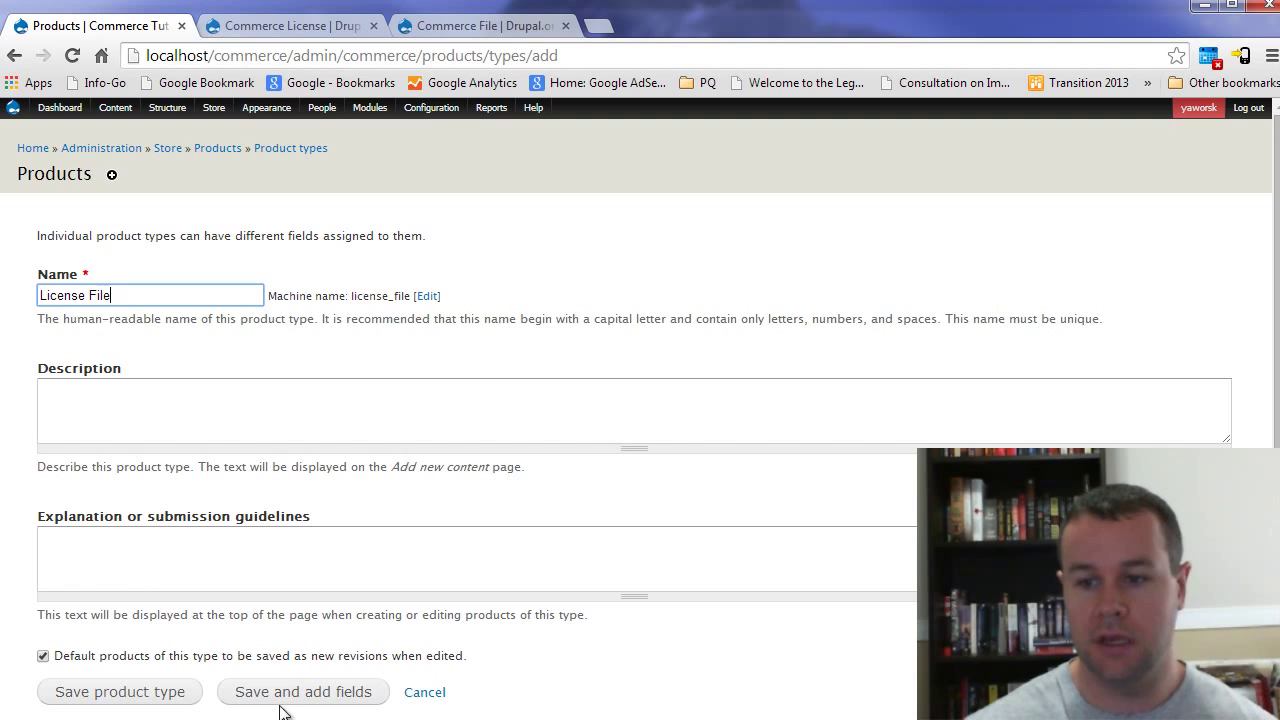
left_click(300, 692)
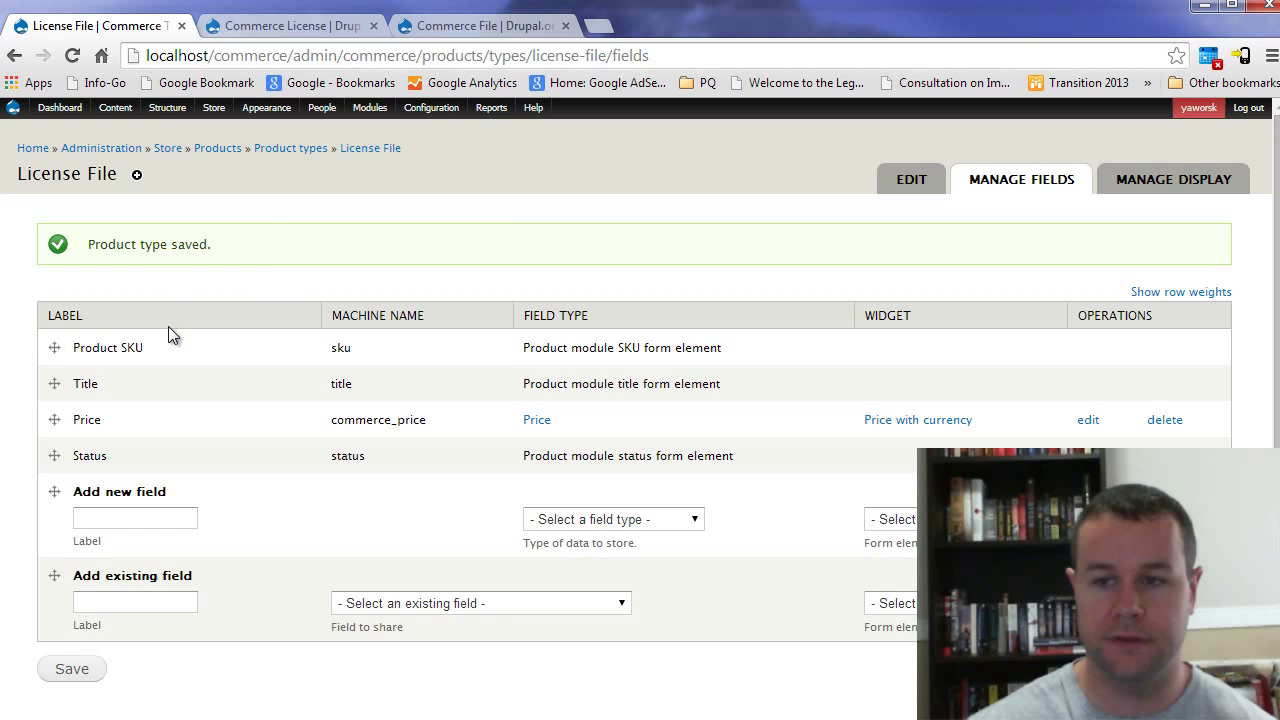
Step: Enable licensing and file licensing for the License File product type and save both settings
mouse_move(223, 112)
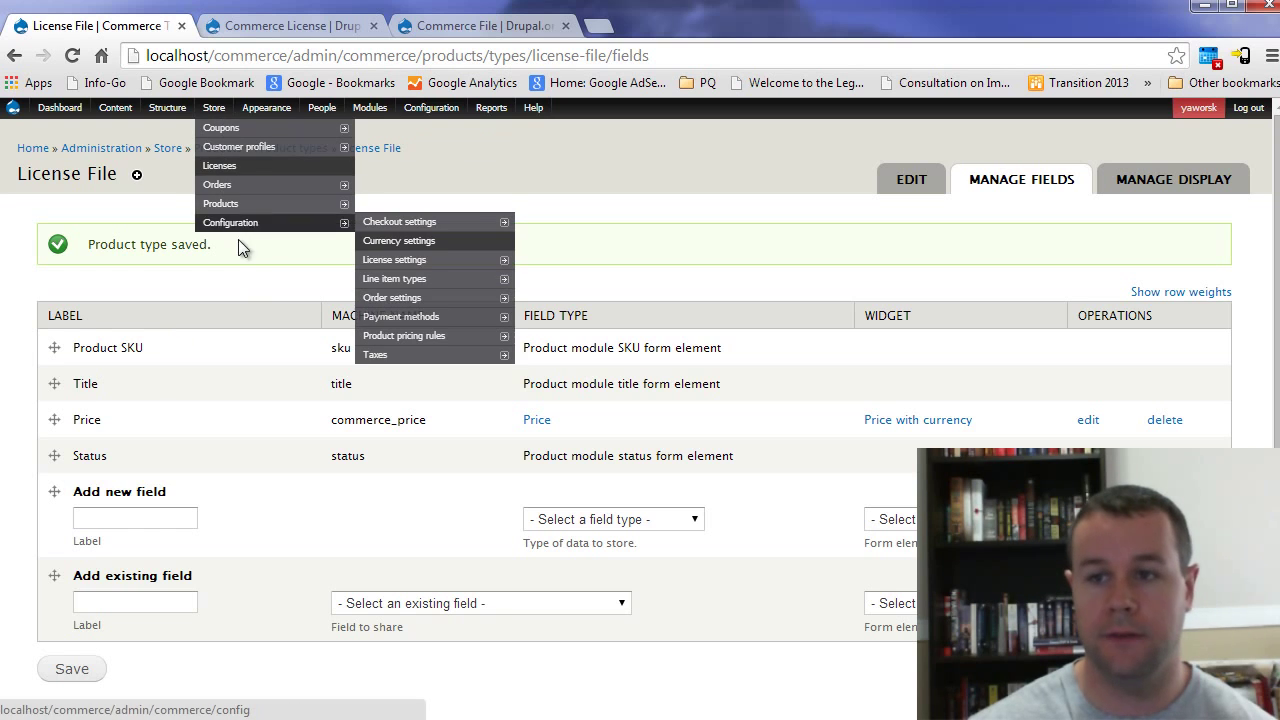
left_click(422, 262)
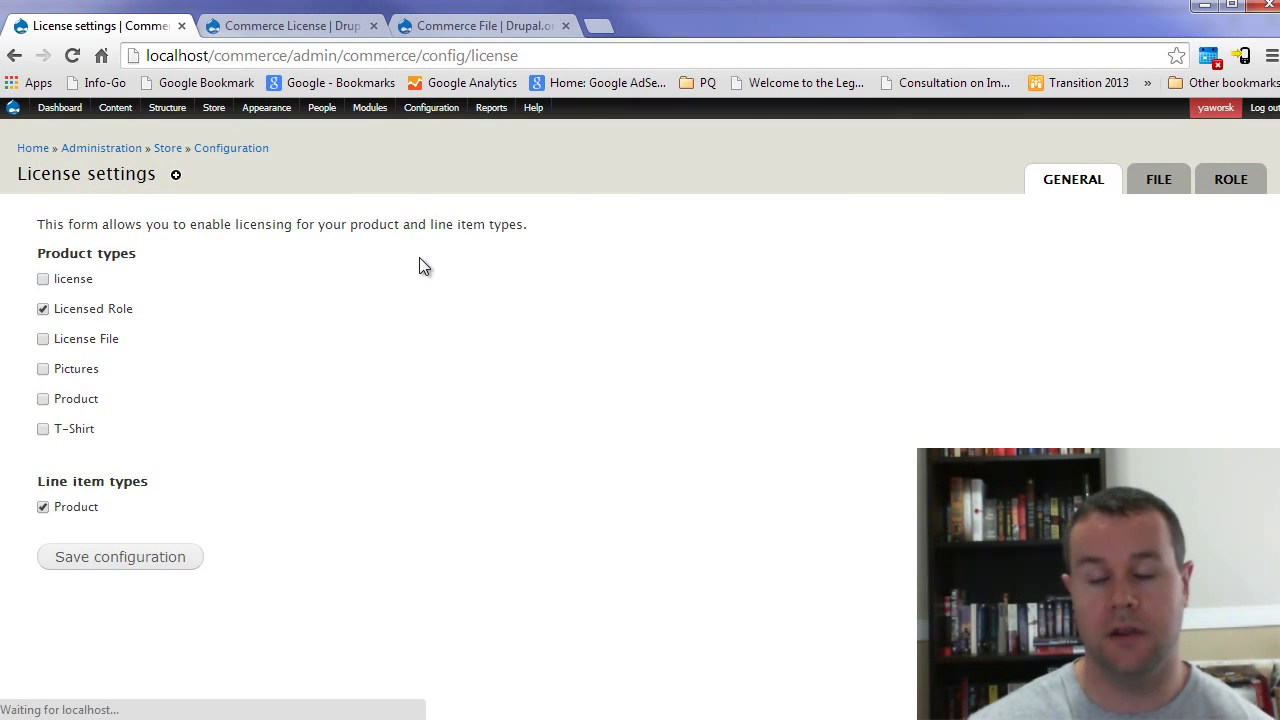
left_click(98, 344)
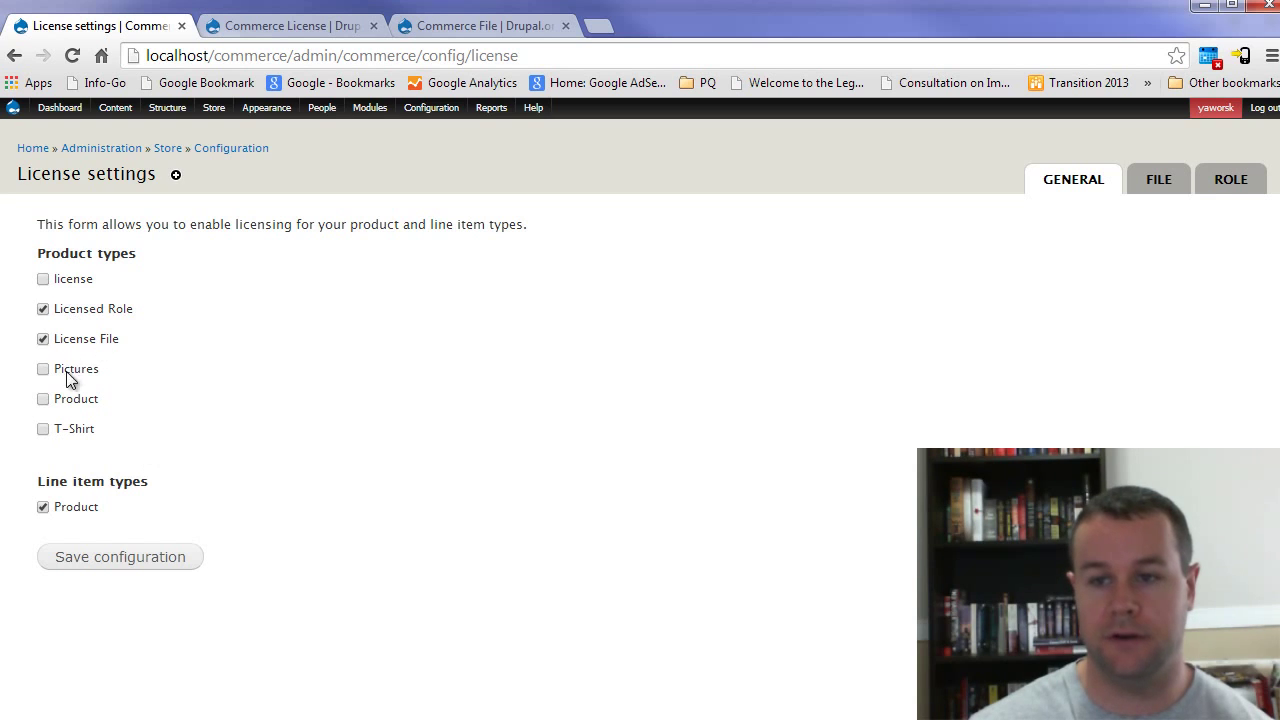
left_click(143, 557)
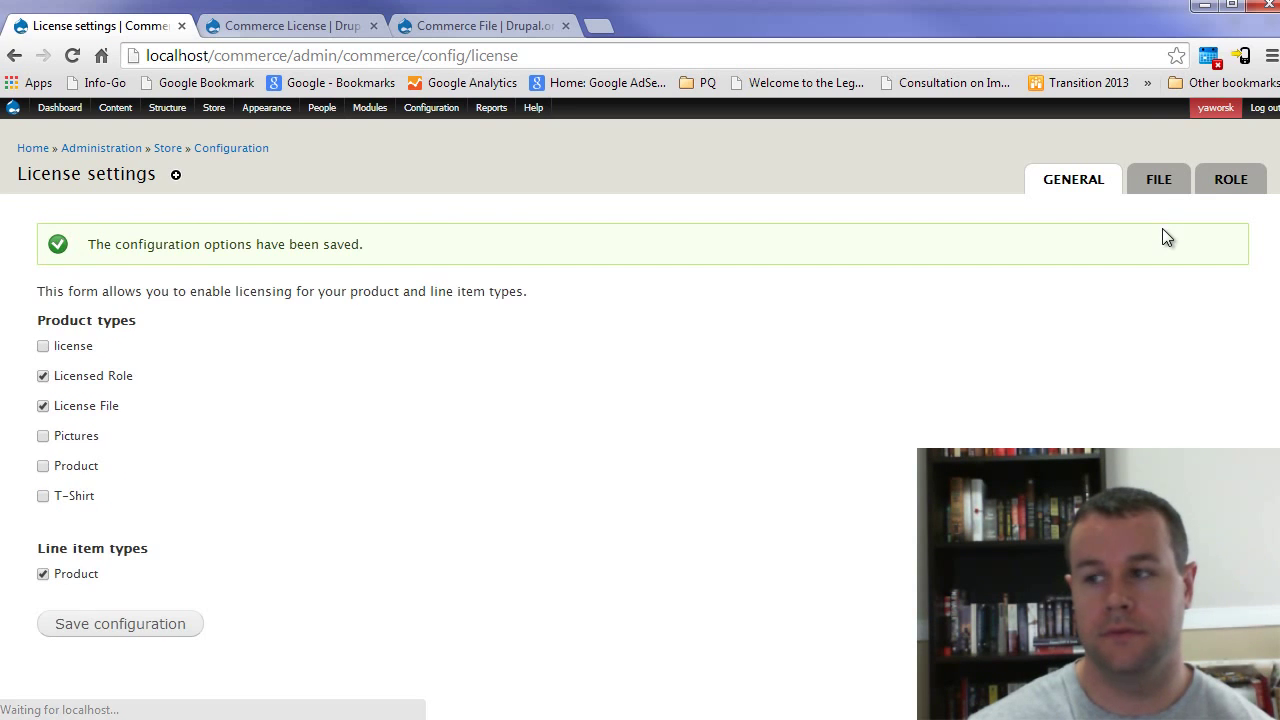
left_click(1159, 192)
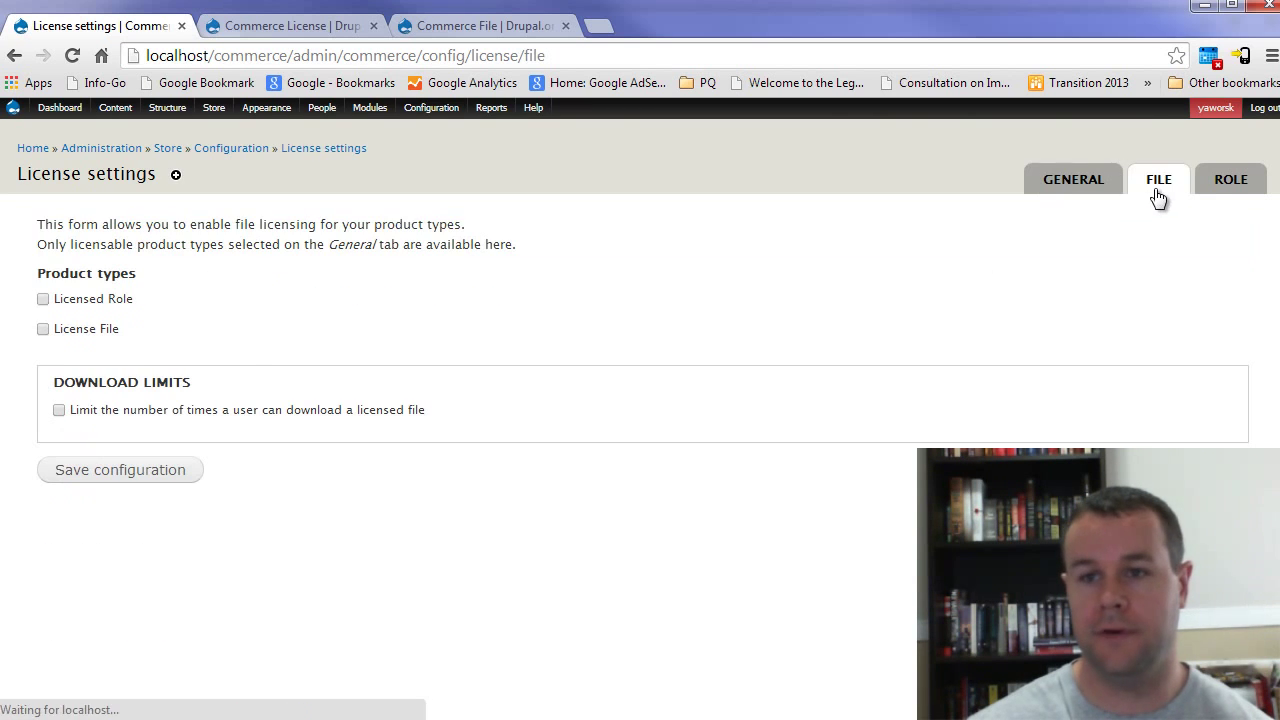
left_click(97, 331)
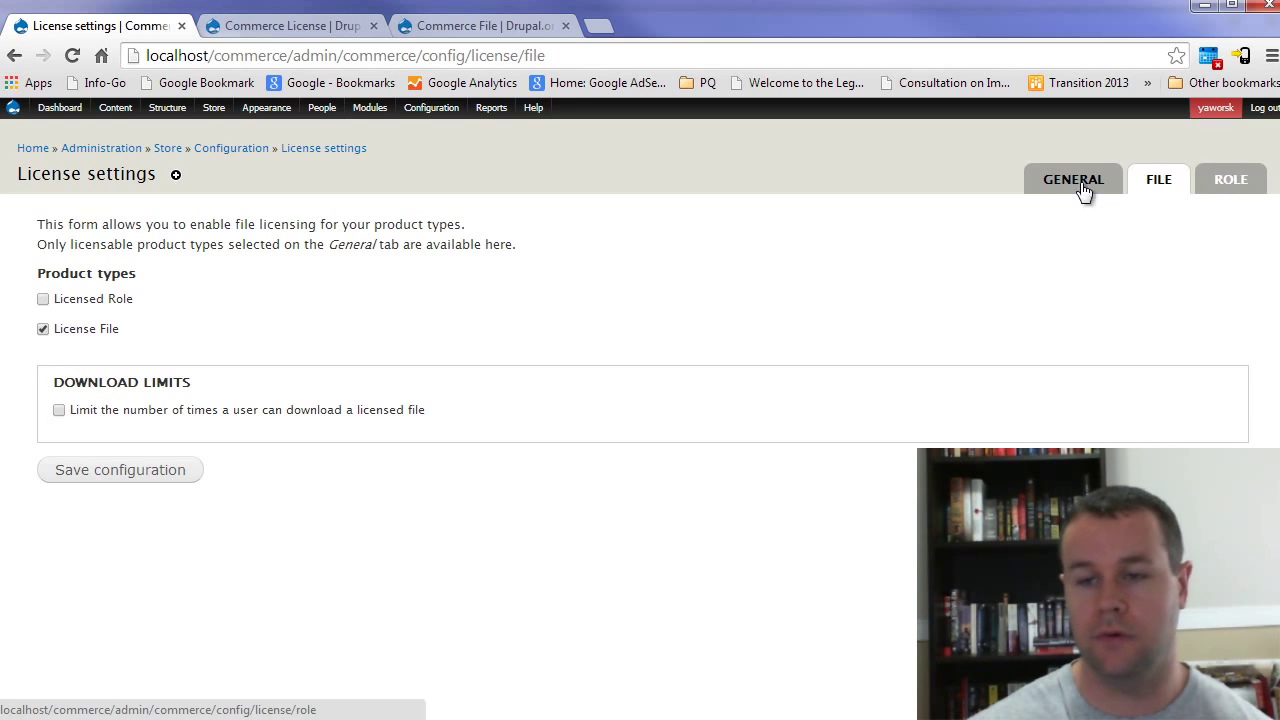
left_click(100, 472)
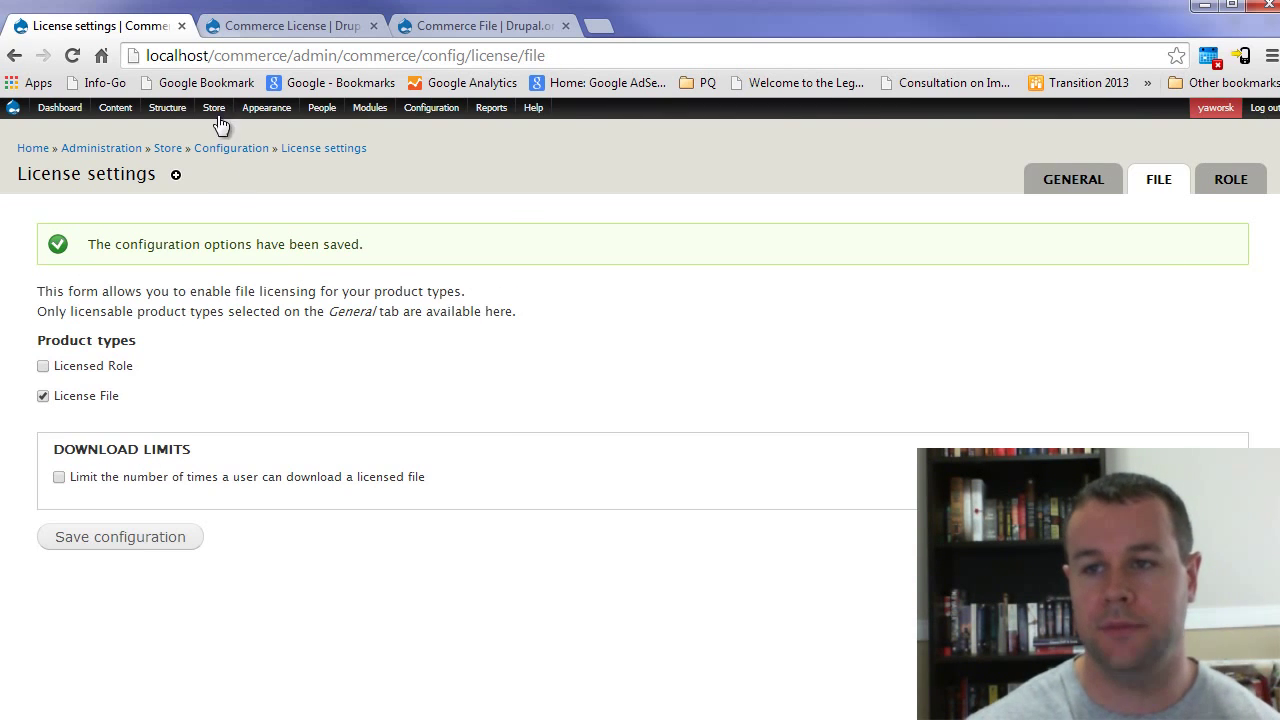
Step: Open the License File product type and view its fields
mouse_move(420, 205)
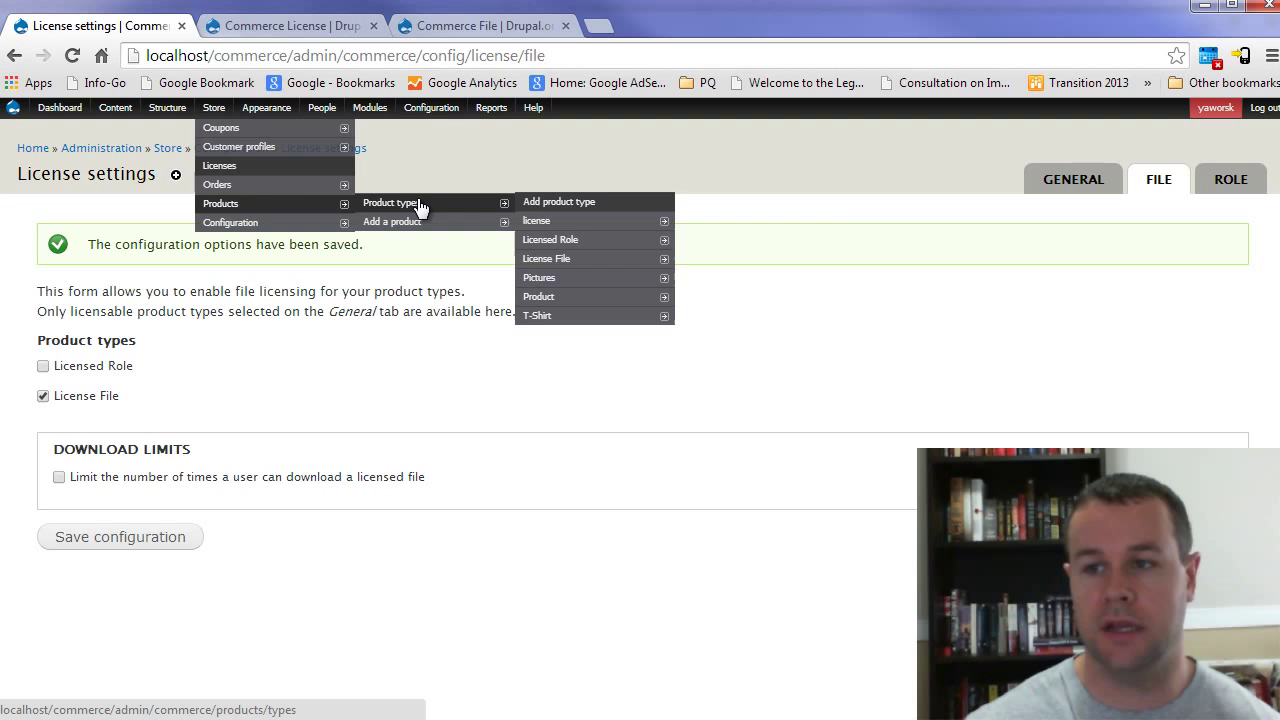
left_click(590, 258)
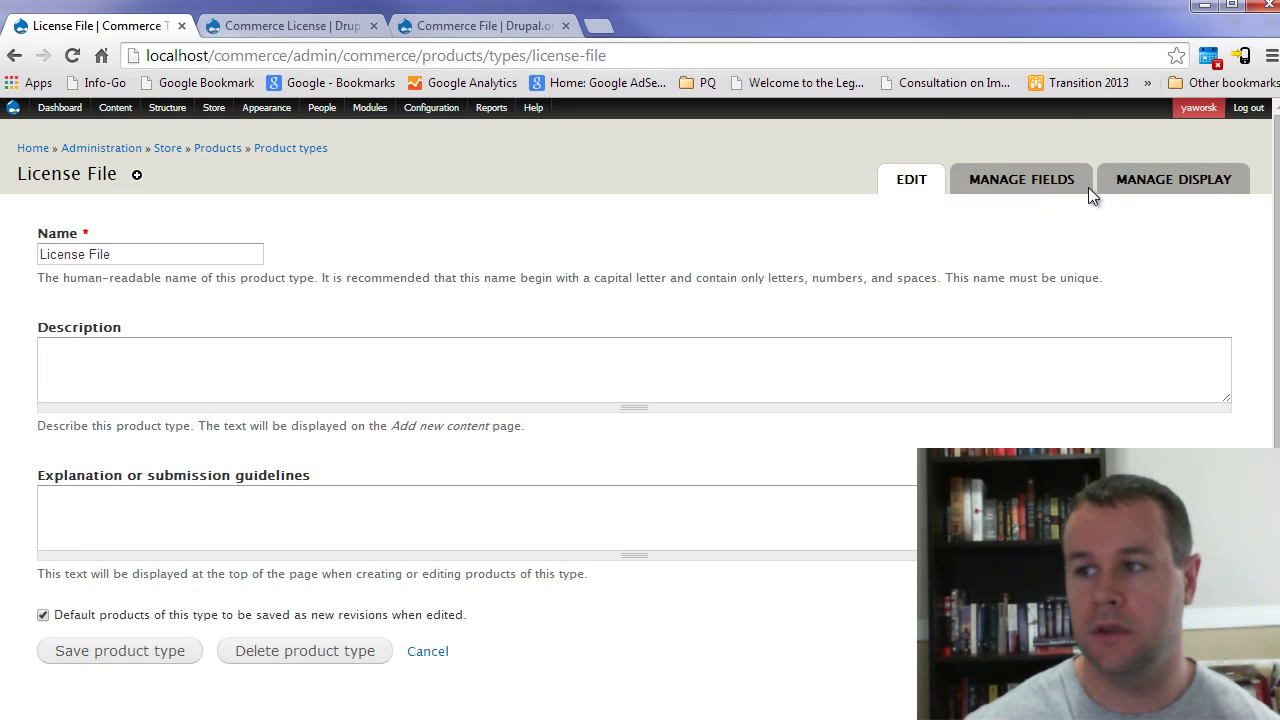
left_click(1040, 178)
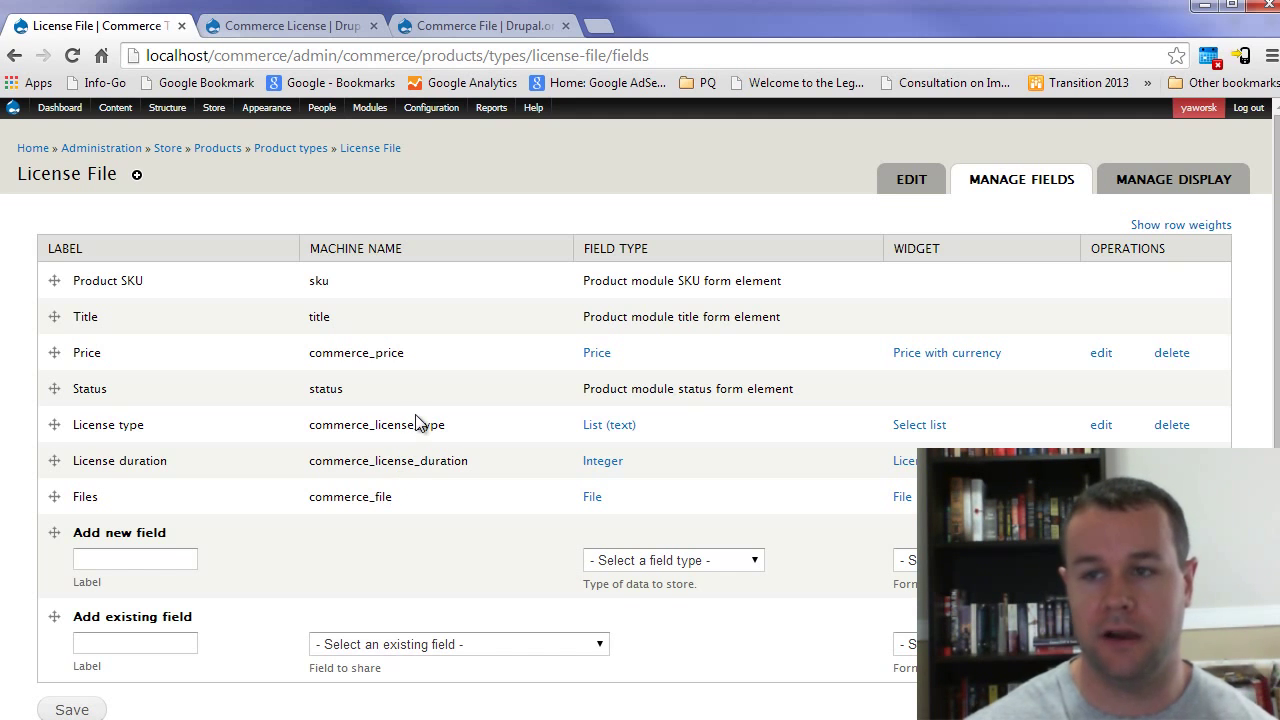
Step: Start a new License File product with SKU SusieFile, title 'Susie Pic' and price 50
mouse_move(210, 110)
mouse_move(247, 205)
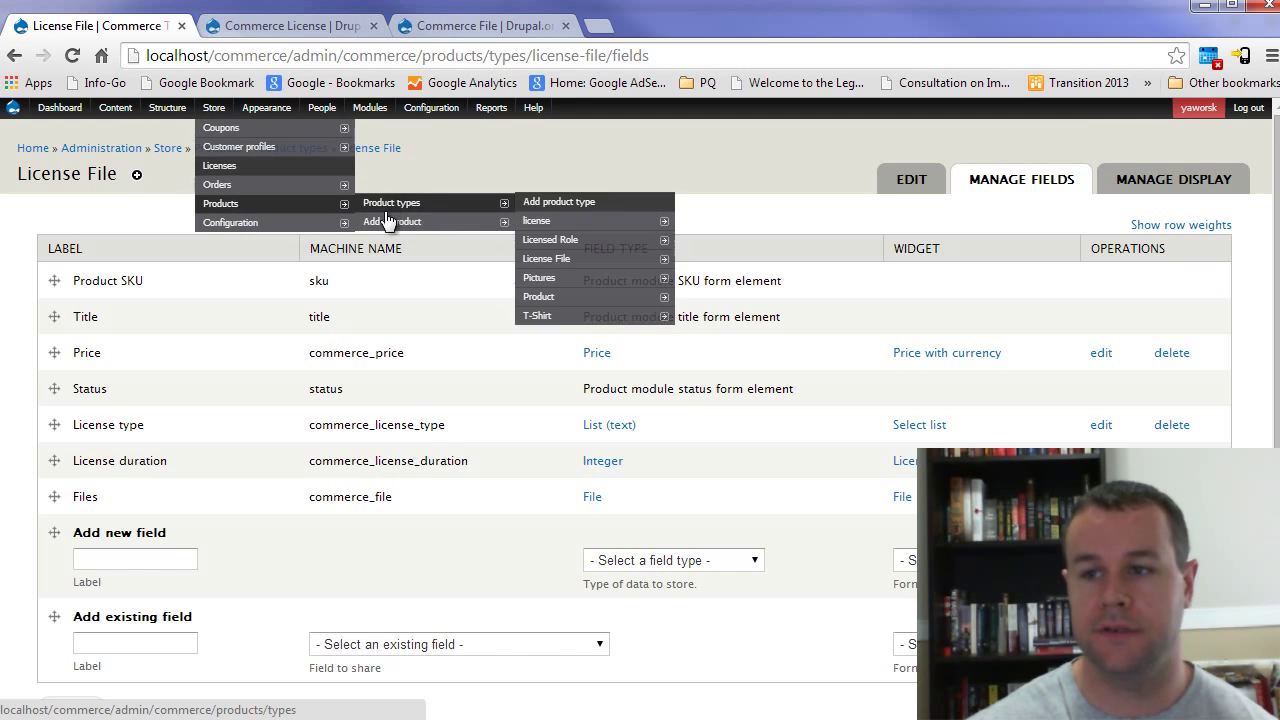
mouse_move(440, 222)
left_click(580, 262)
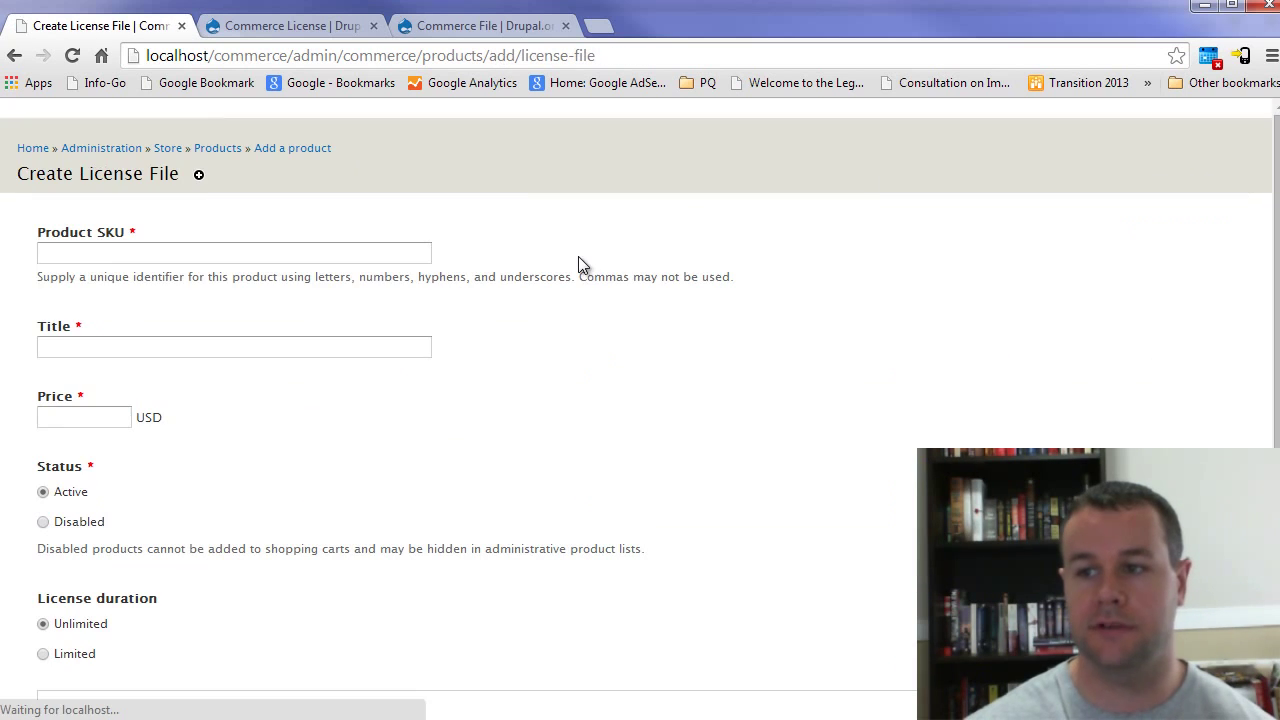
left_click(106, 258)
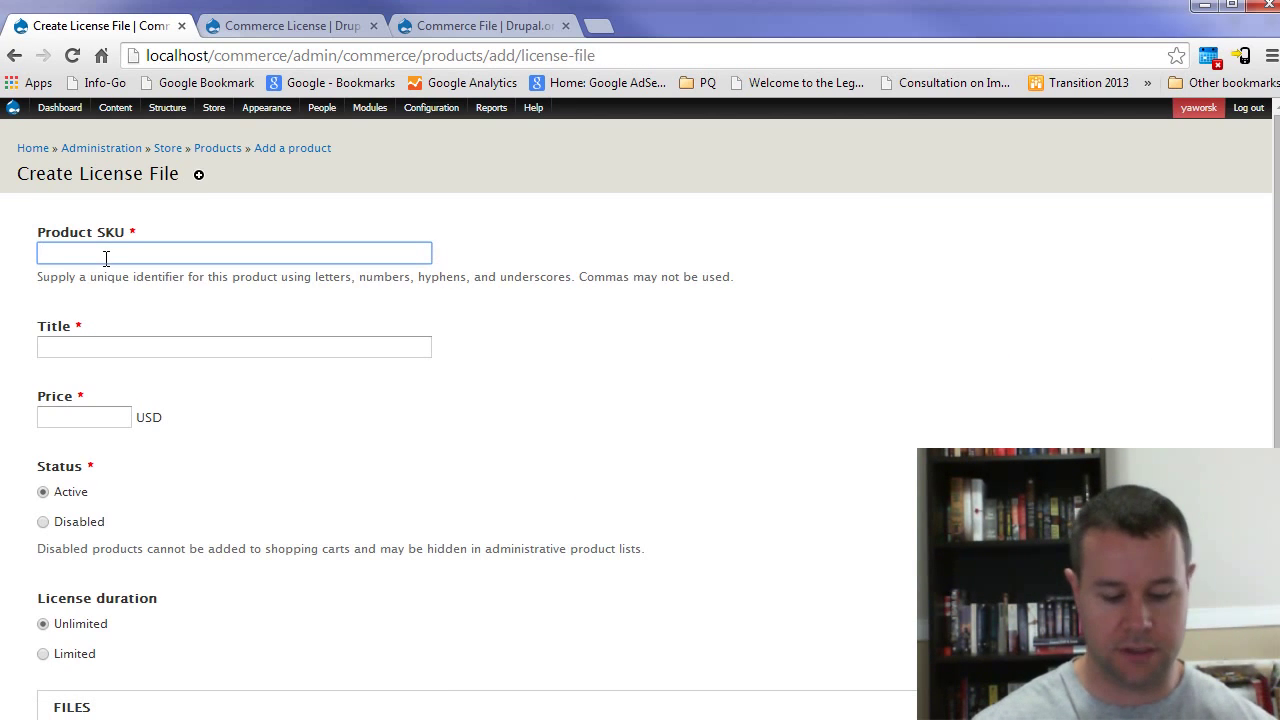
type("Susie")
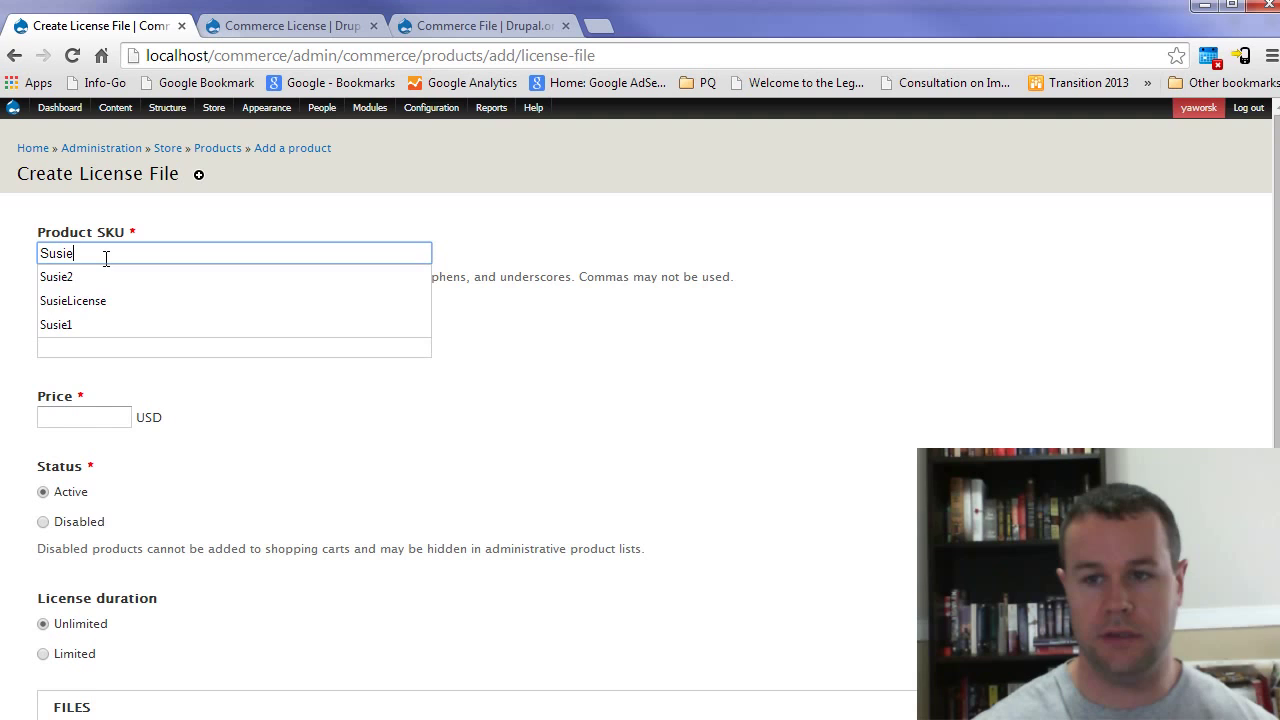
type("File")
left_click(102, 342)
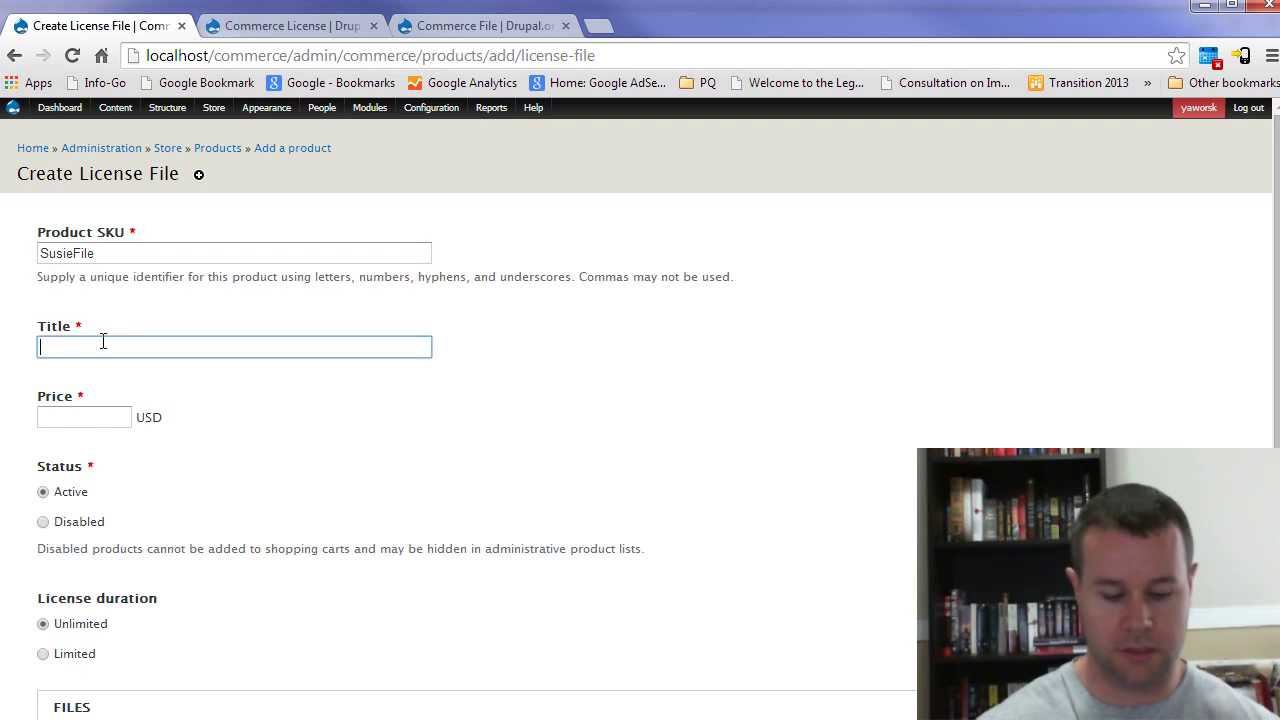
type("Downl")
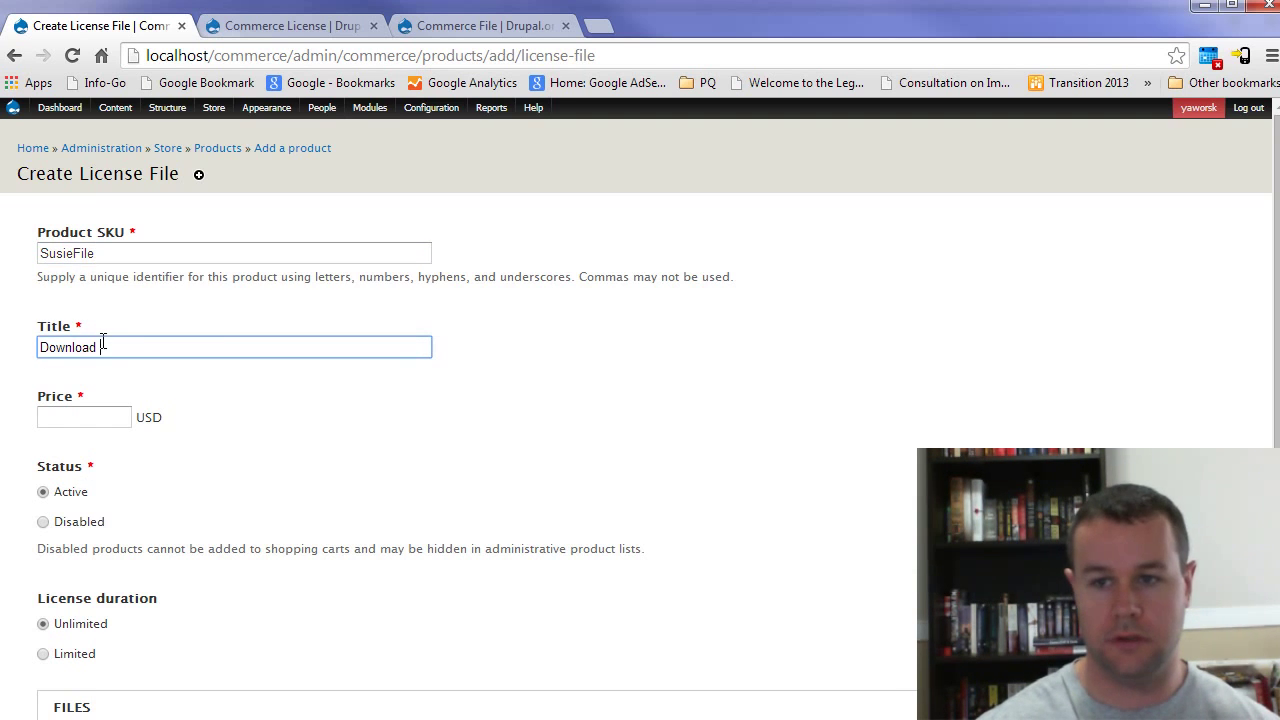
type("oad")
key("BackSpace")
key("BackSpace")
key("BackSpace")
key("BackSpace")
key("BackSpace")
key("BackSpace")
key("BackSpace")
key("BackSpace")
key("BackSpace")
type("Susie")
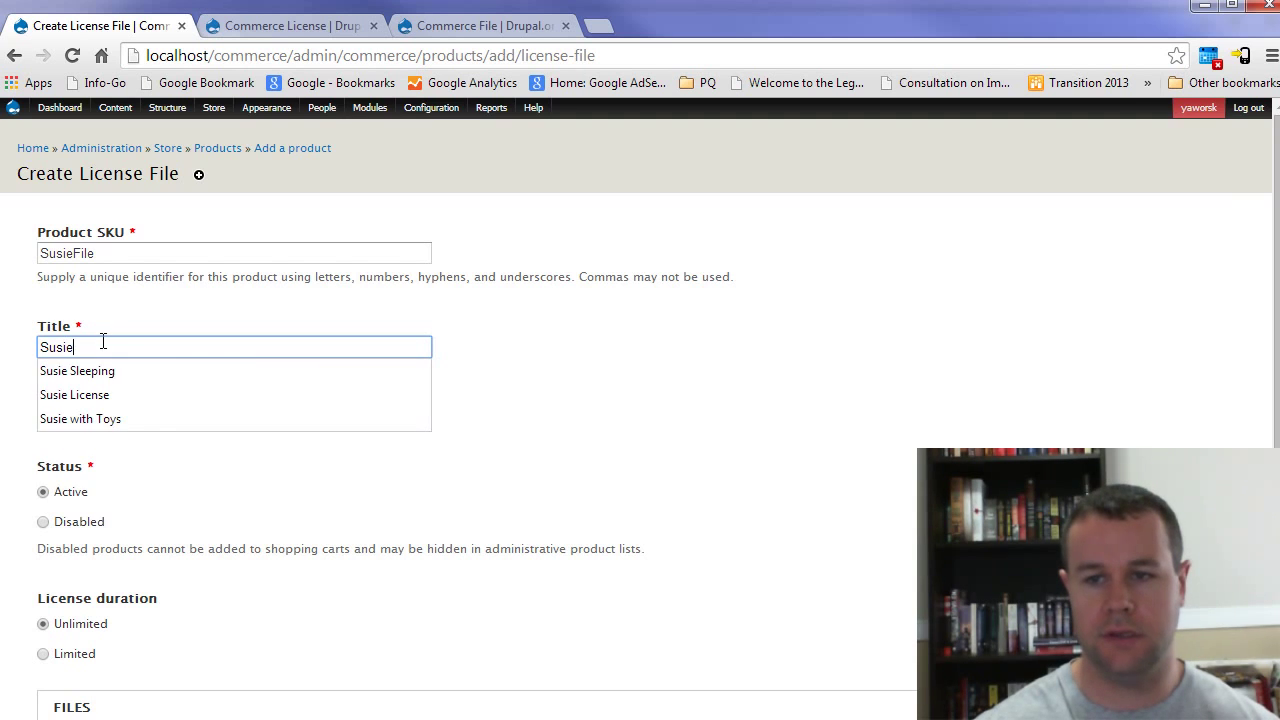
type(" Pic")
left_click(87, 419)
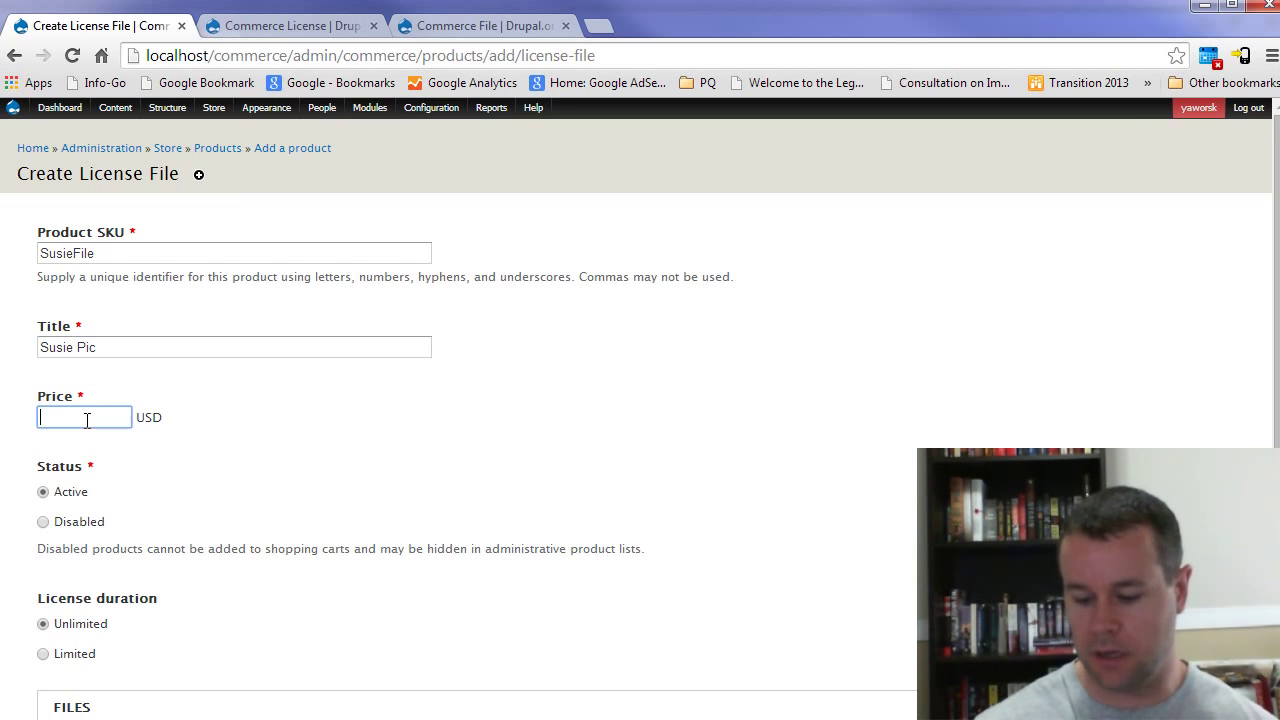
type("50")
Step: Set a limited 2-day license duration, attach CAM00010.jpg, and save the product
scroll(220, 410, "down", 1)
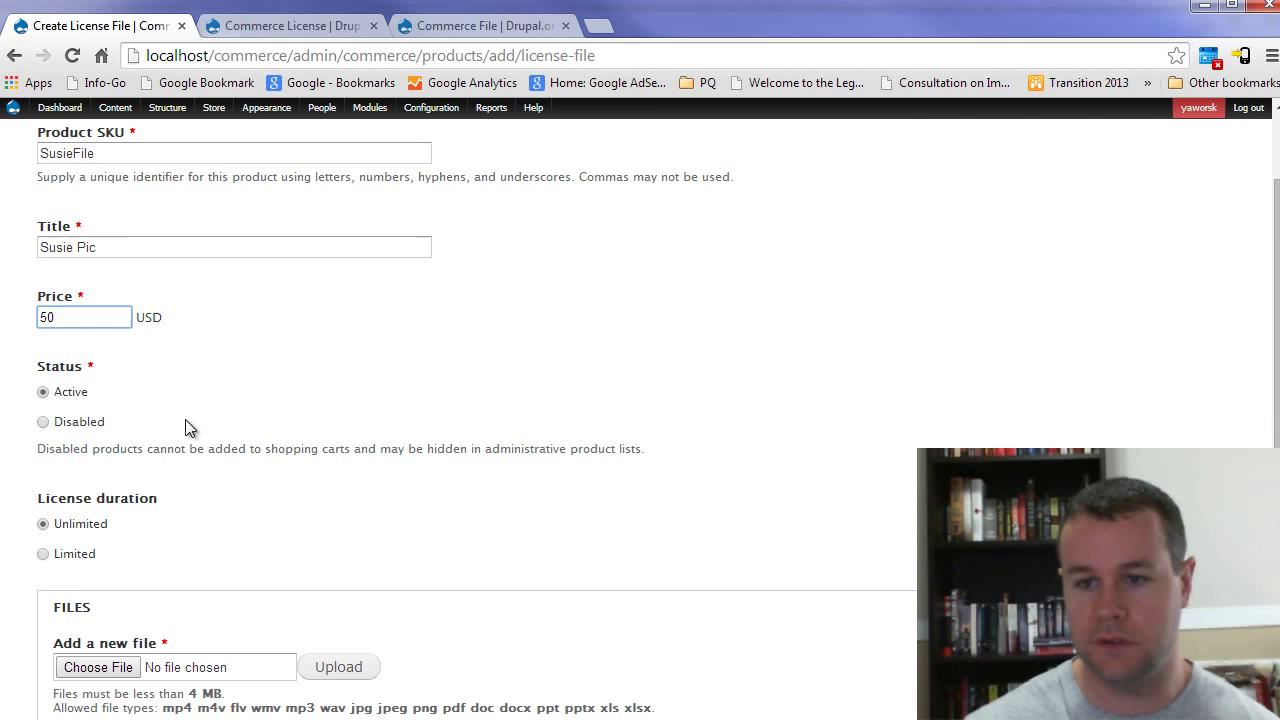
scroll(190, 427, "down", 1)
left_click(78, 455)
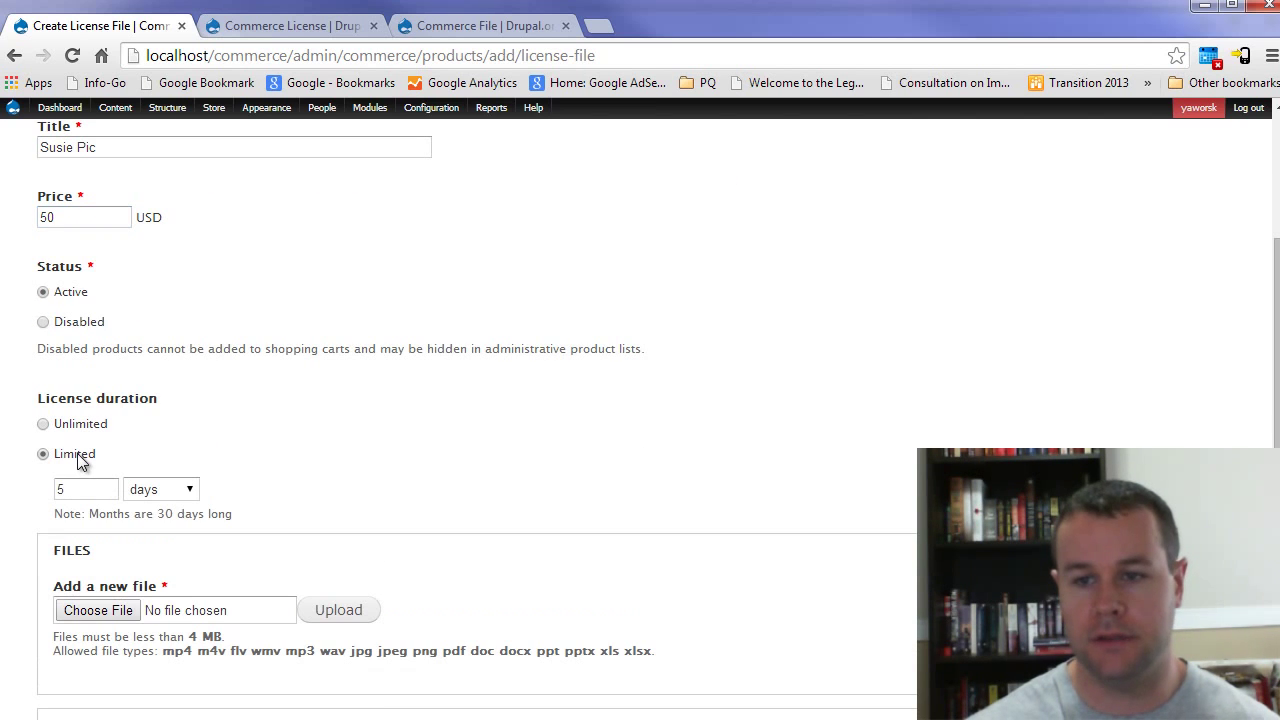
double_click(87, 490)
type("2")
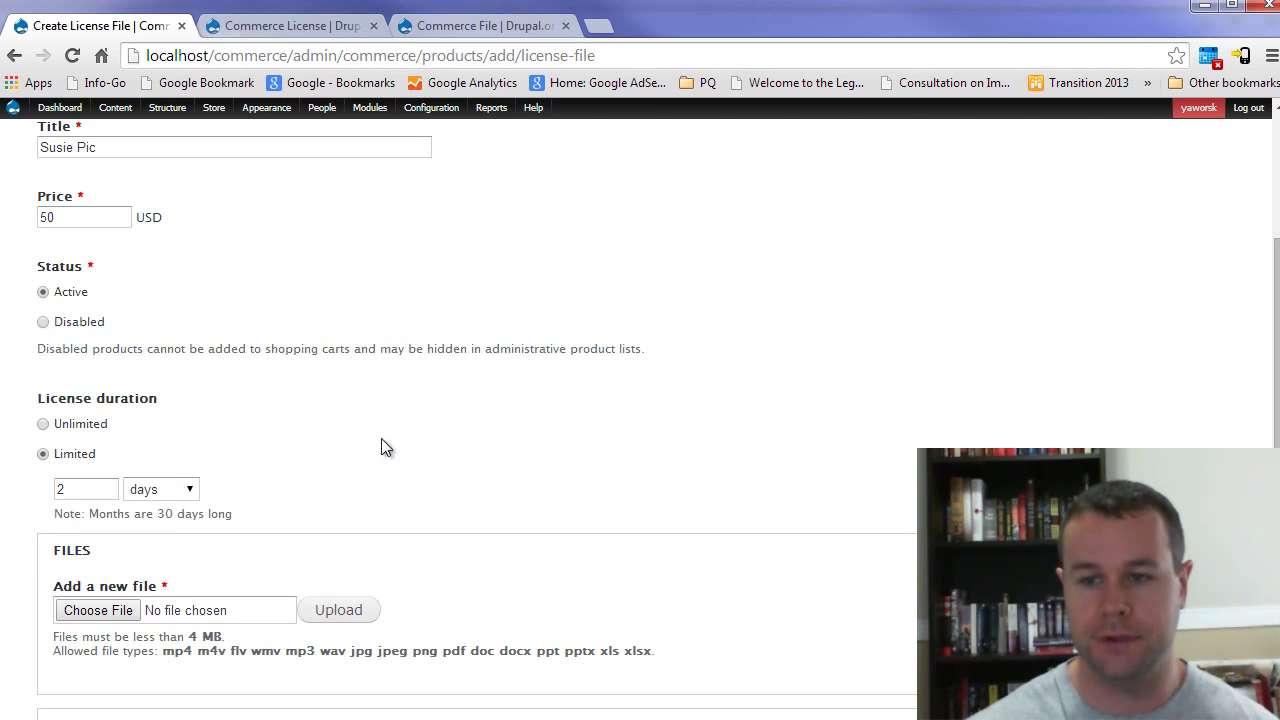
scroll(381, 438, "down", 1)
left_click(73, 512)
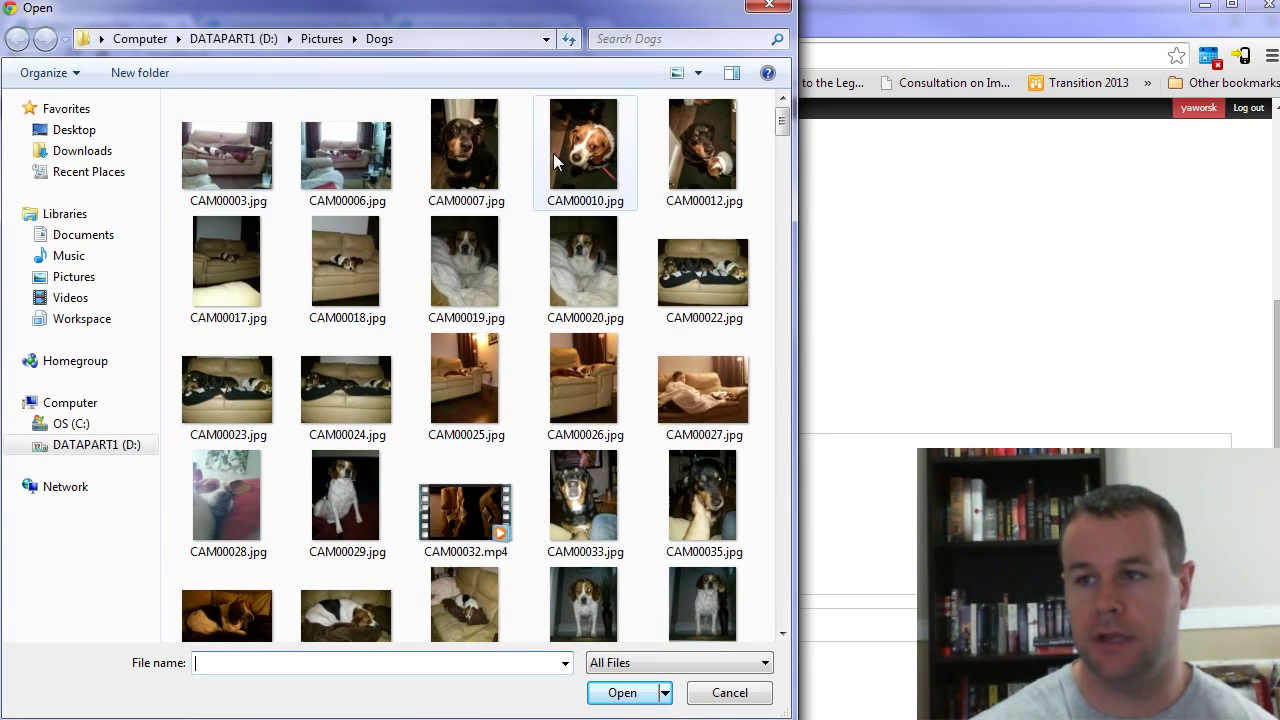
left_click(600, 155)
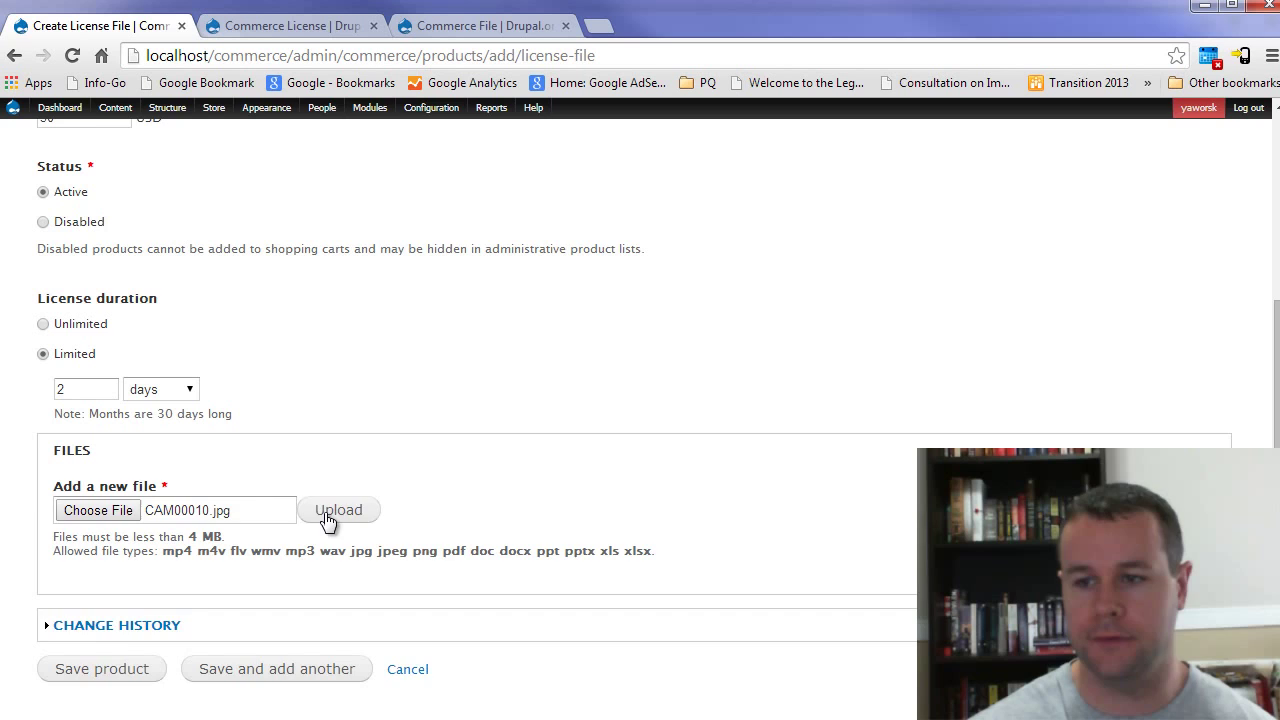
left_click(331, 514)
scroll(456, 527, "down", 1)
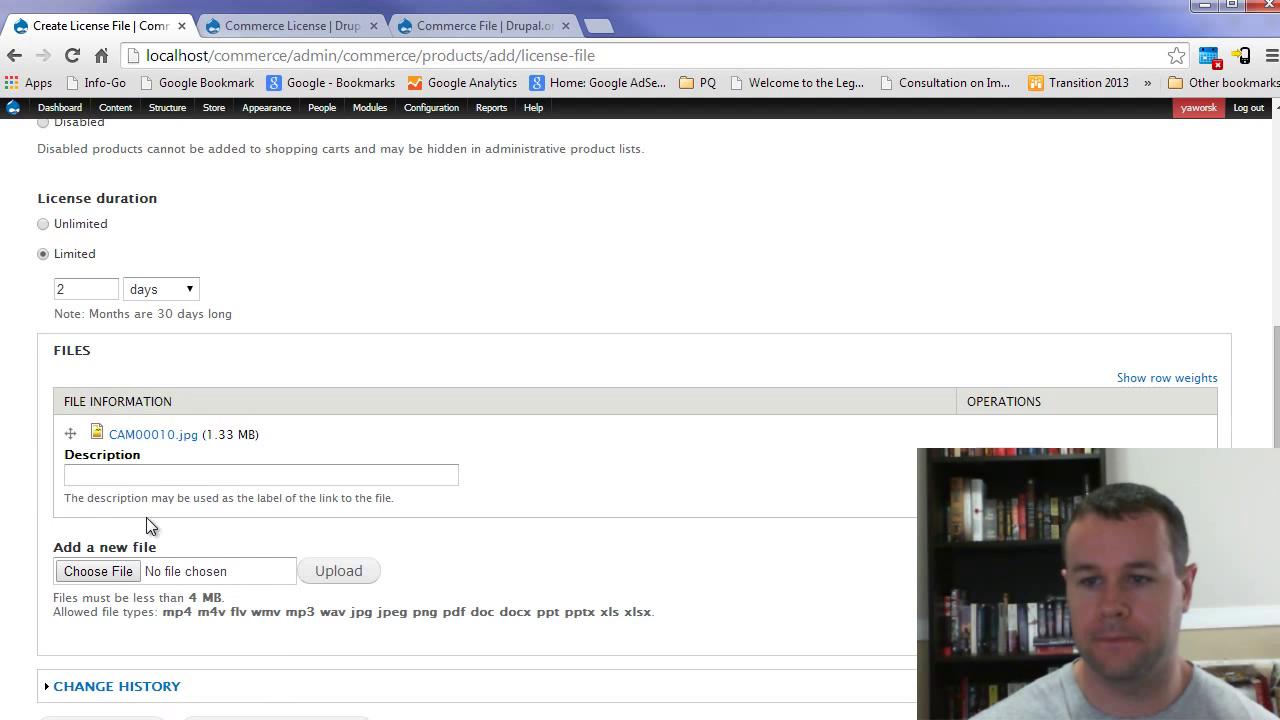
scroll(220, 498, "down", 1)
left_click(108, 642)
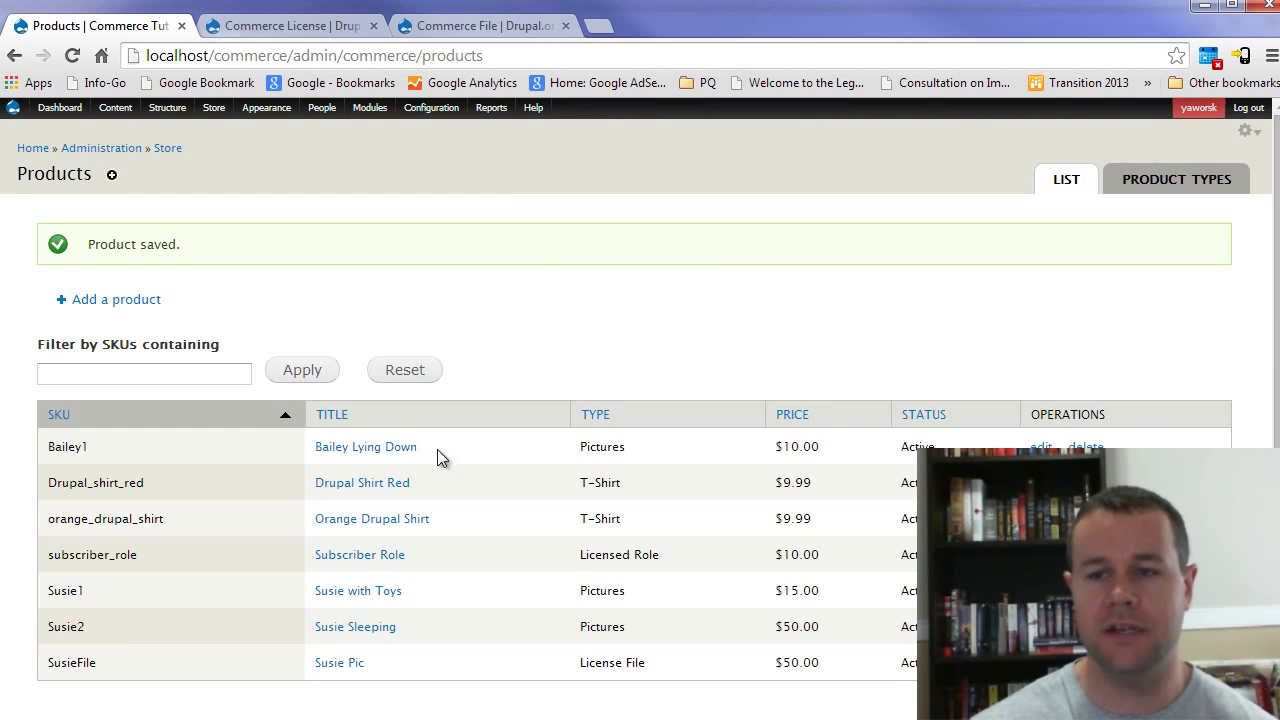
Step: Check that the File system settings show /private as the private file system path, then switch to the Drush prompt
mouse_move(431, 108)
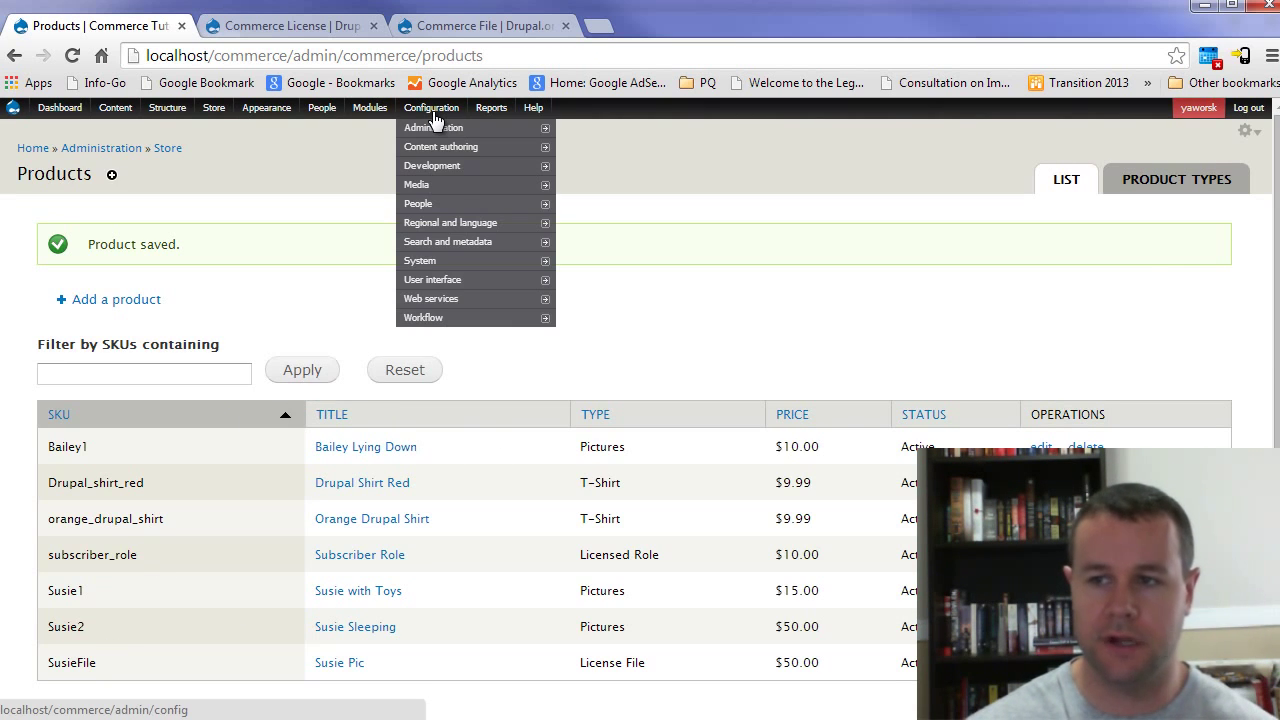
mouse_move(437, 186)
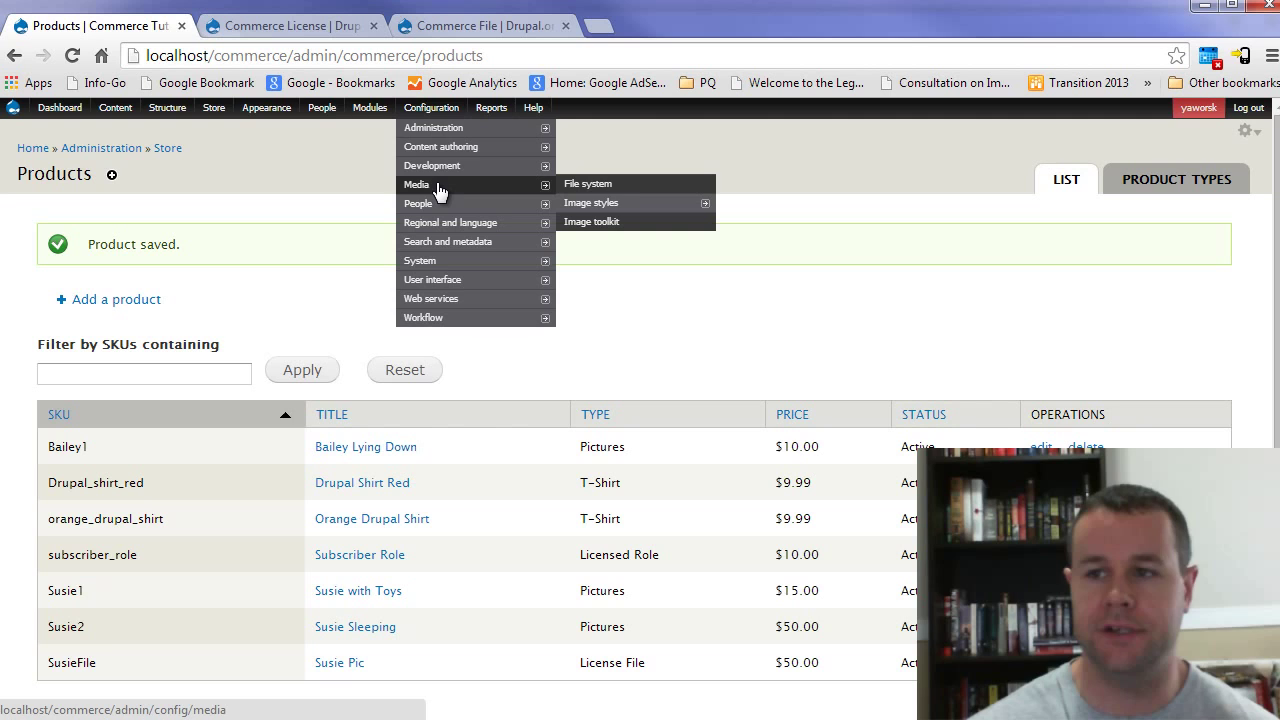
left_click(607, 186)
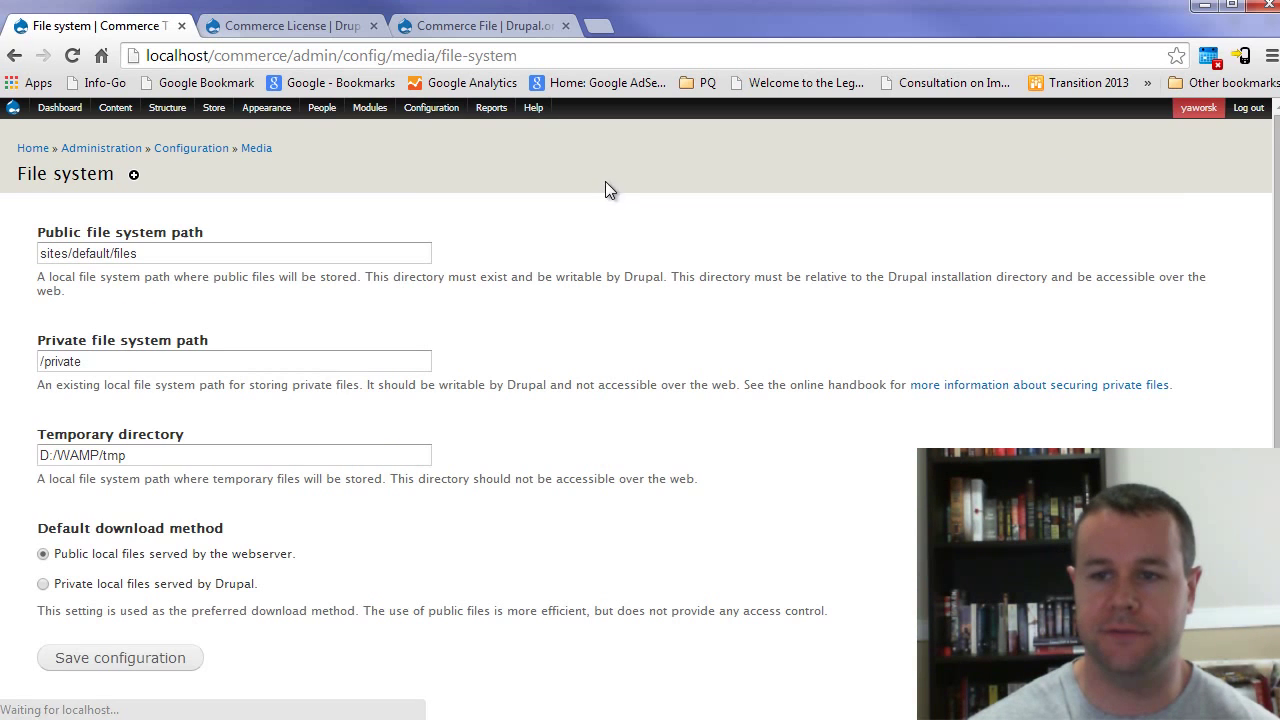
left_click_drag(111, 357, 35, 361)
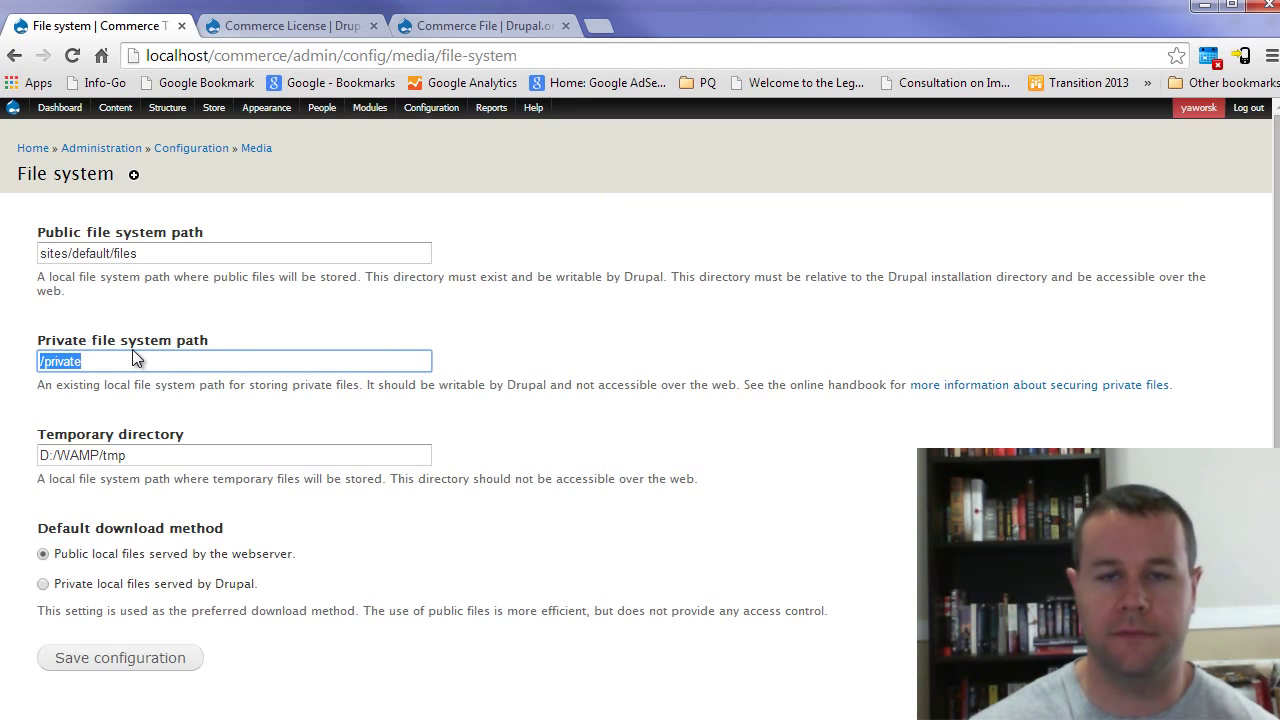
left_click(110, 360)
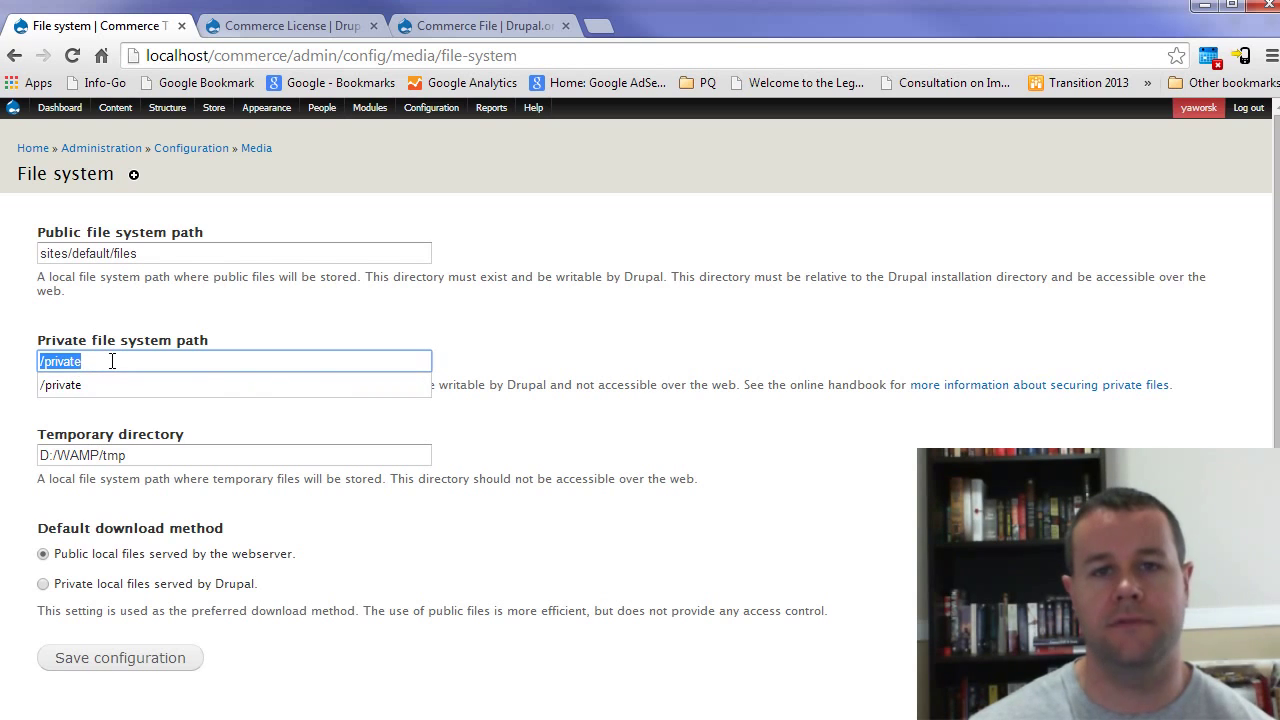
left_click(112, 362)
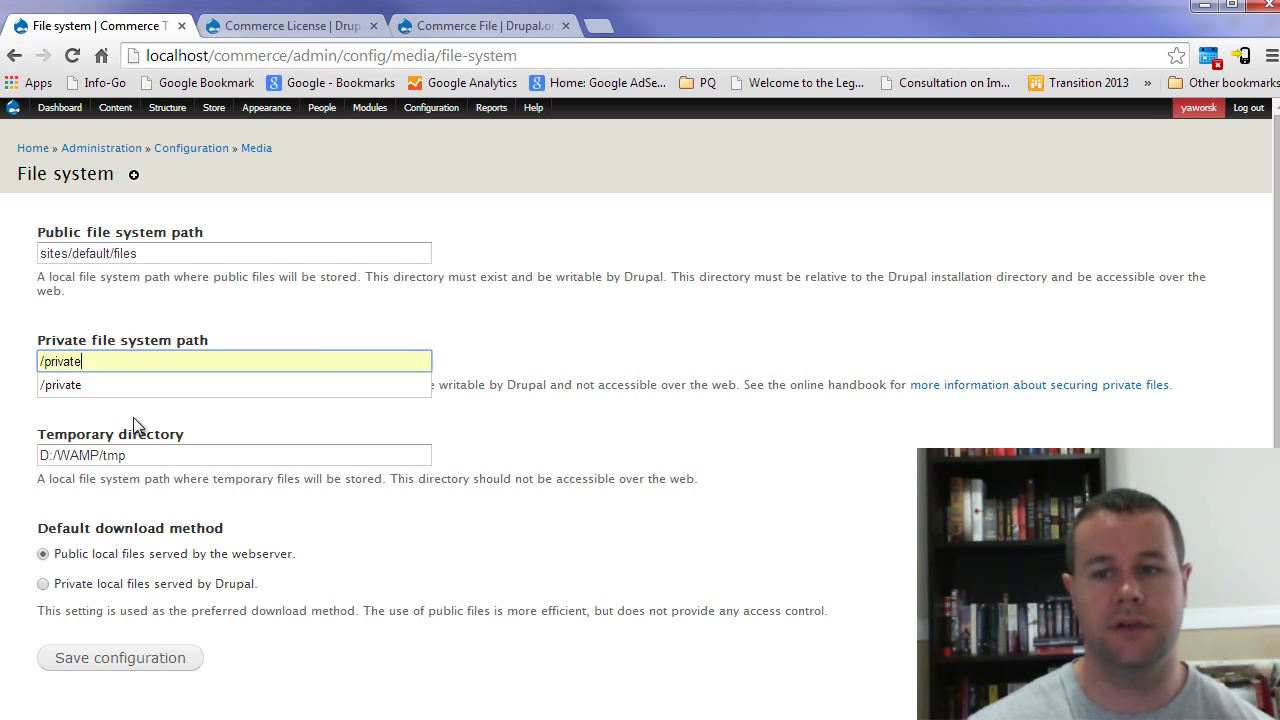
key("Escape")
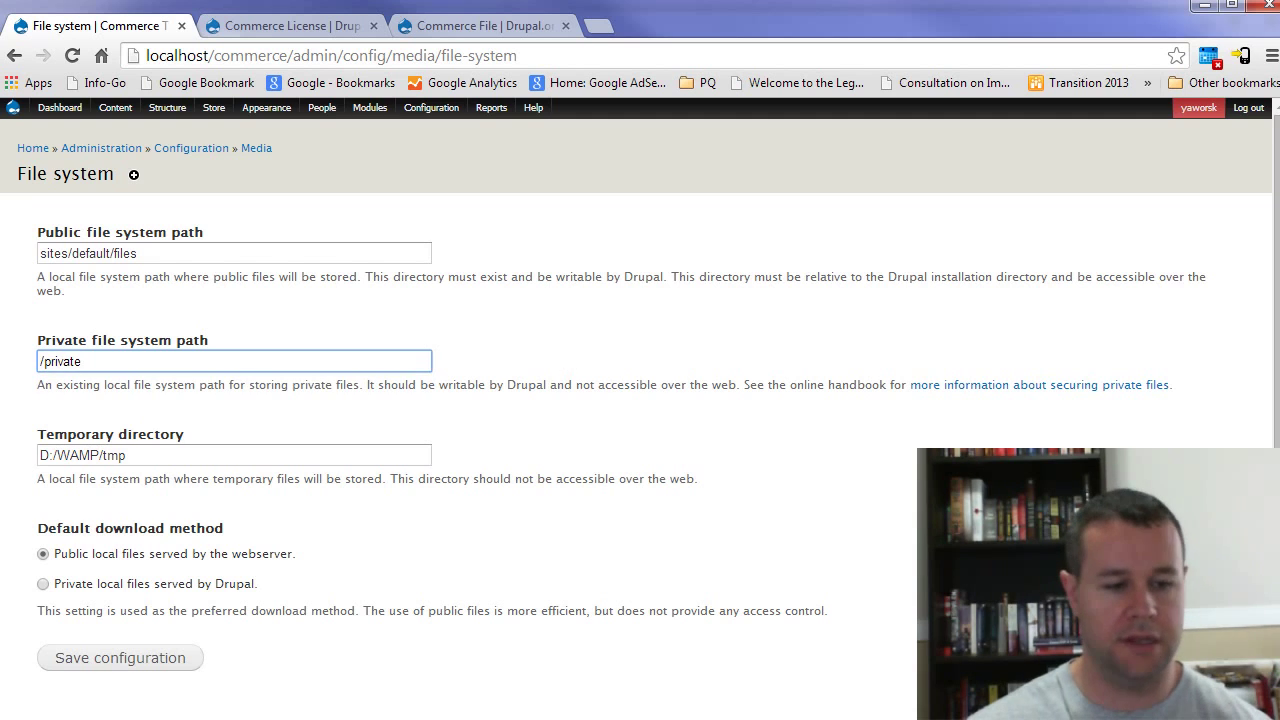
key("alt+Tab")
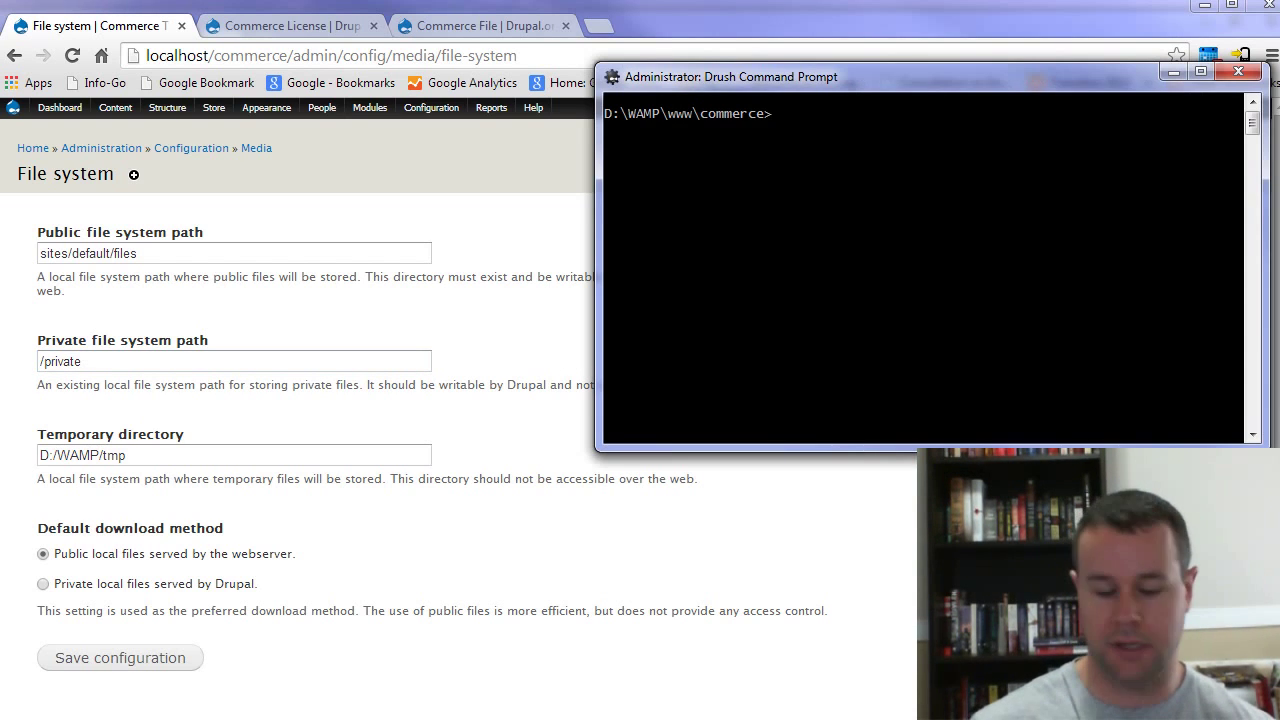
Step: Switch to drive D: and list the contents of its root folder
type("d:")
key("Return")
type("ls")
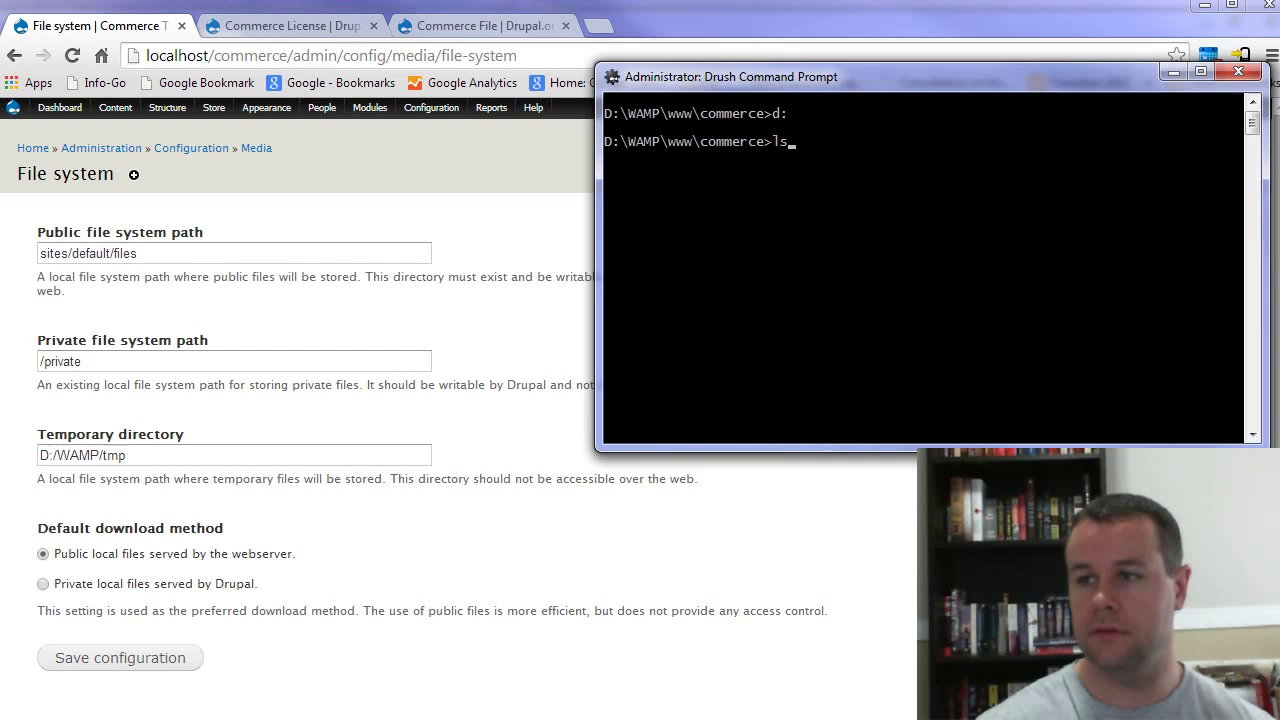
key("BackSpace")
key("BackSpace")
type("cd ../../")
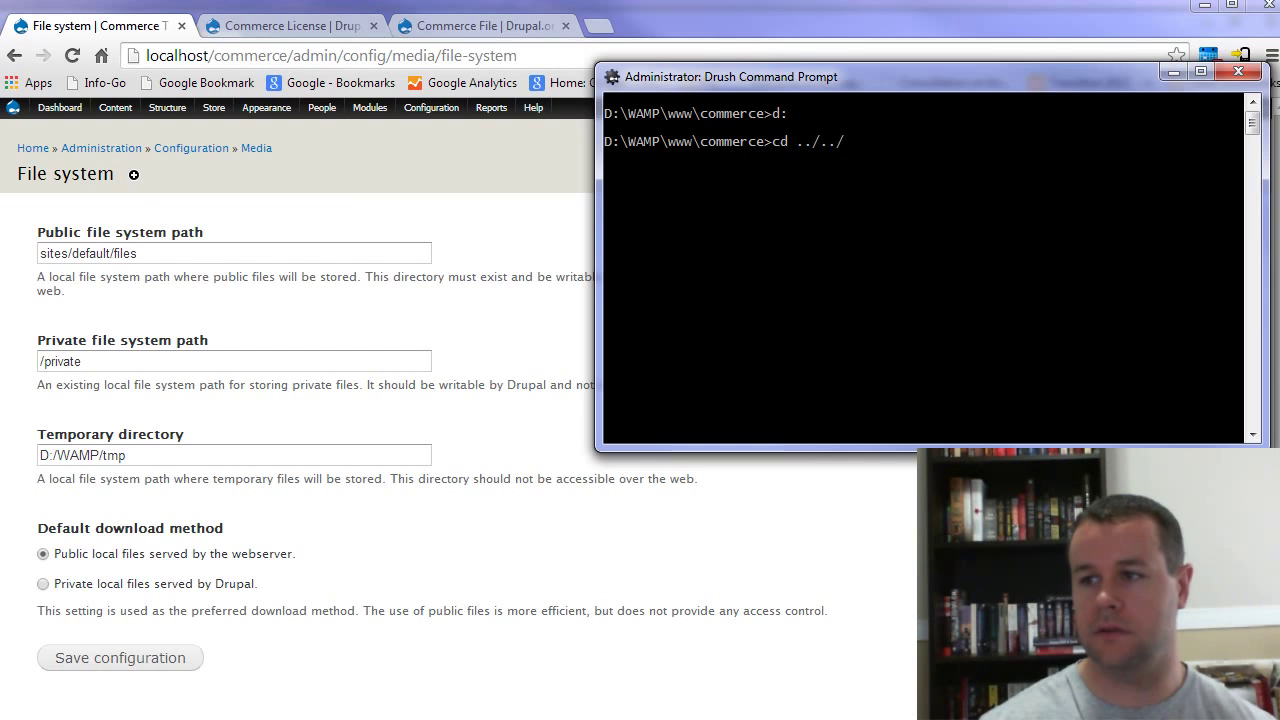
type("ls")
key("Return")
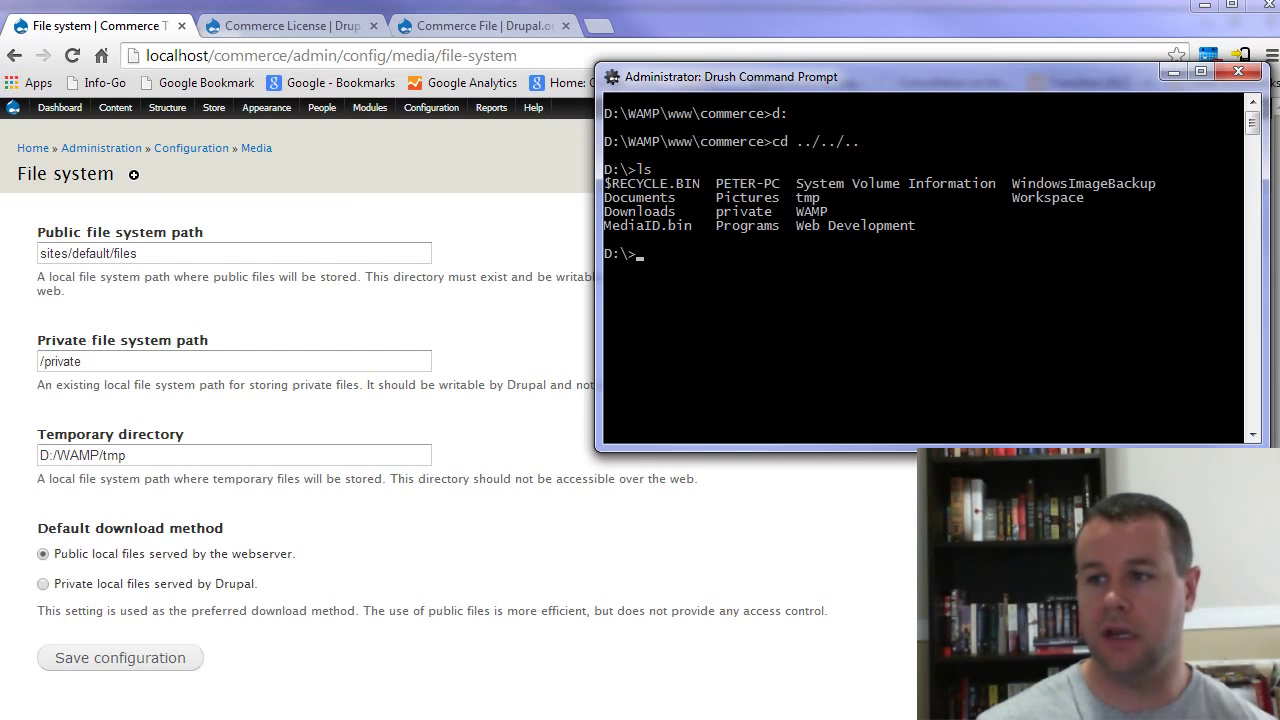
Step: Enter the private folder, list CAM00003.jpg, CAM00010.jpg and CAM00010_0.jpg, and return to the browser
type("cd pr")
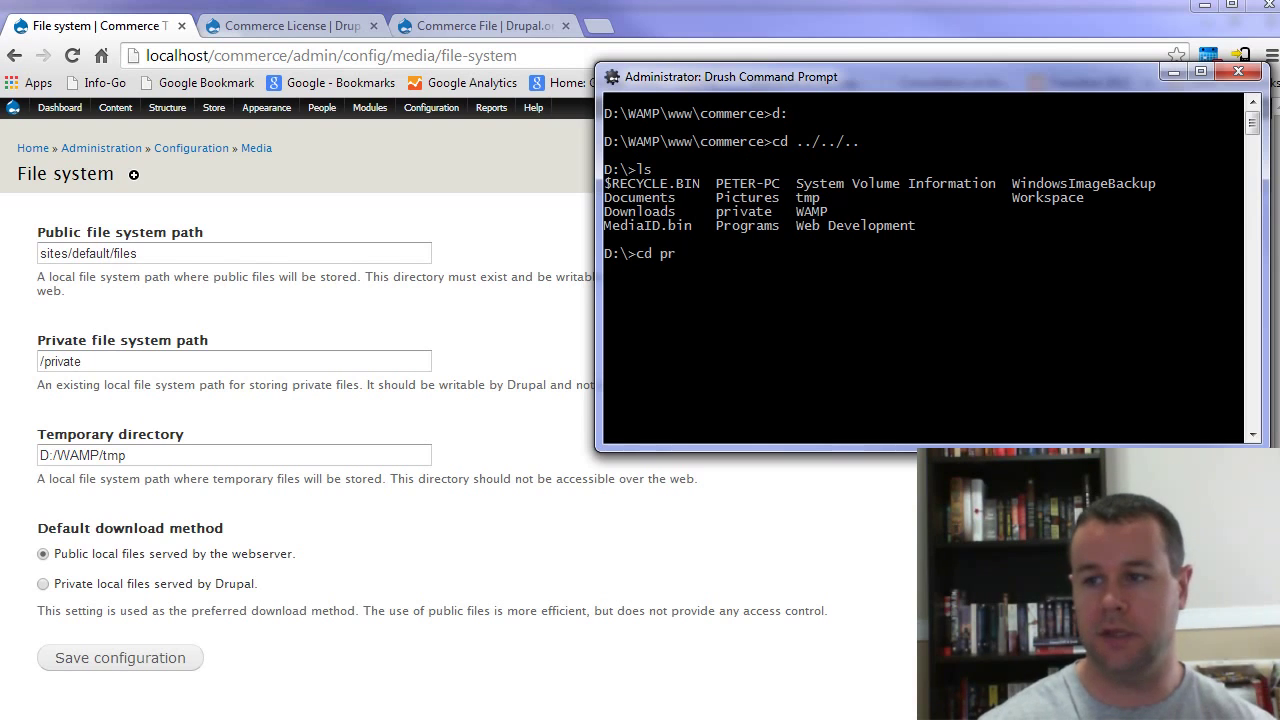
type("ive")
key("Return")
type("cd priva")
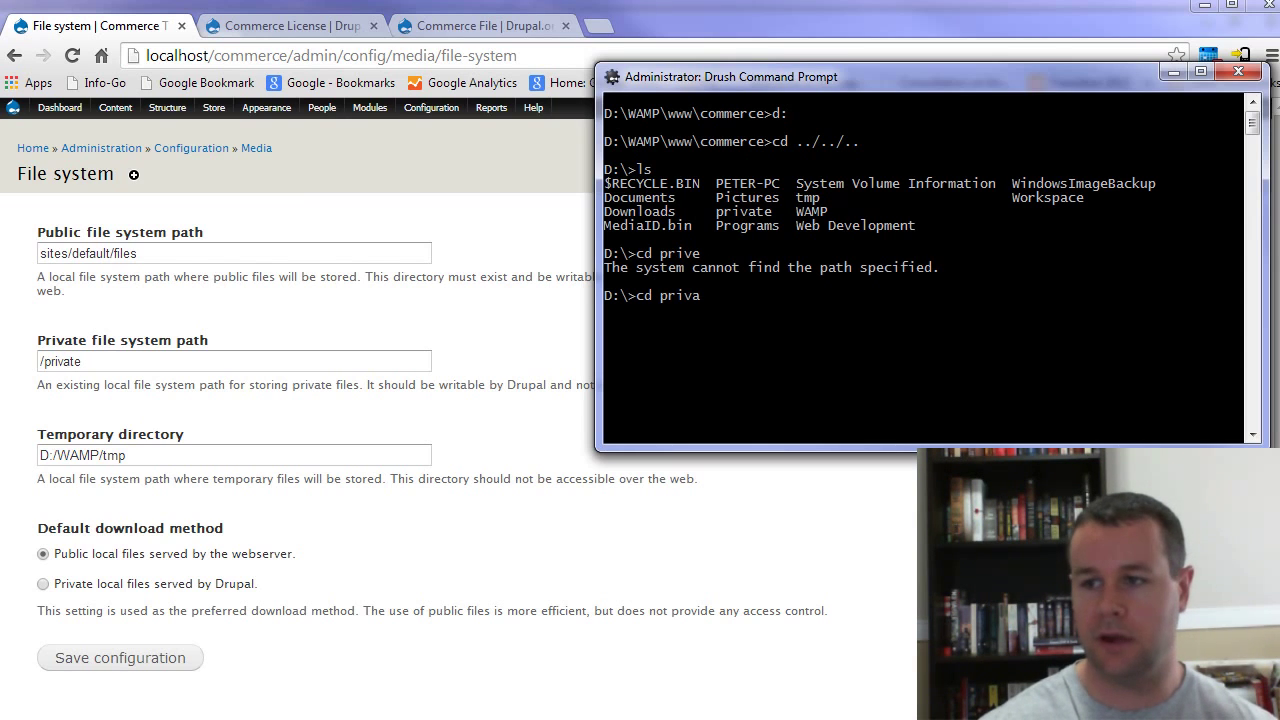
type("te")
key("Return")
type("ls")
key("Return")
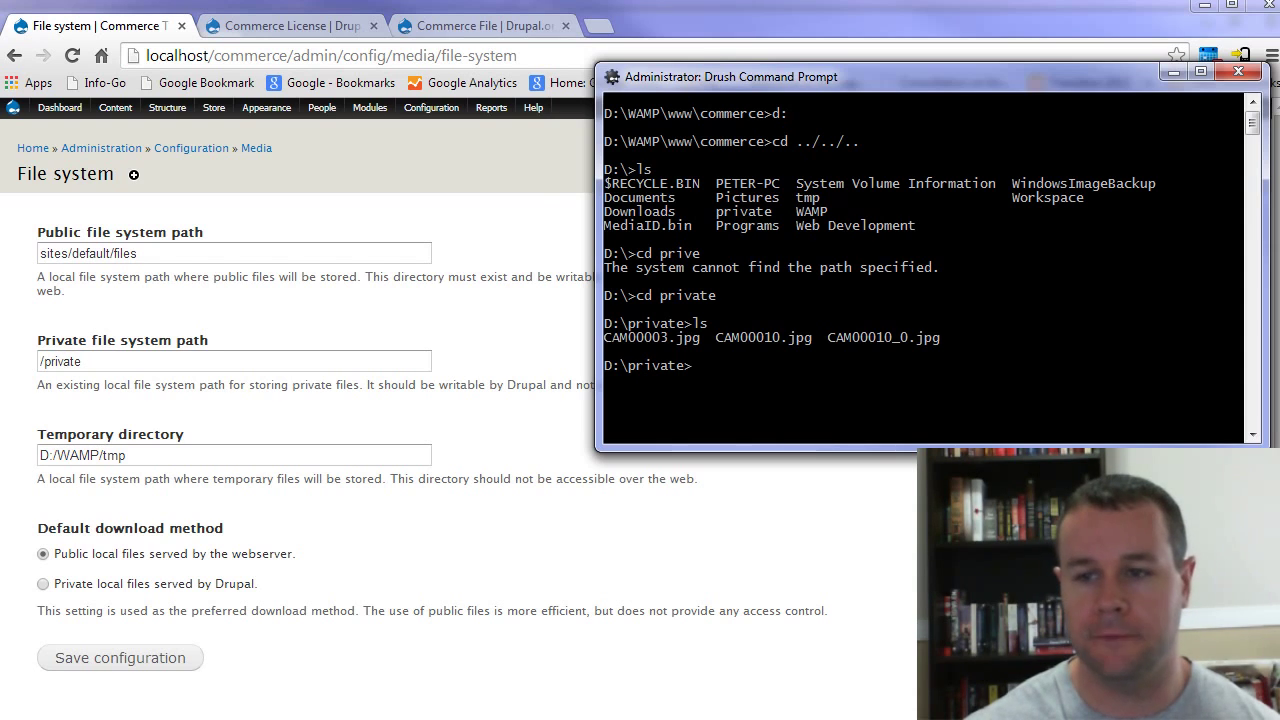
key("alt+Tab")
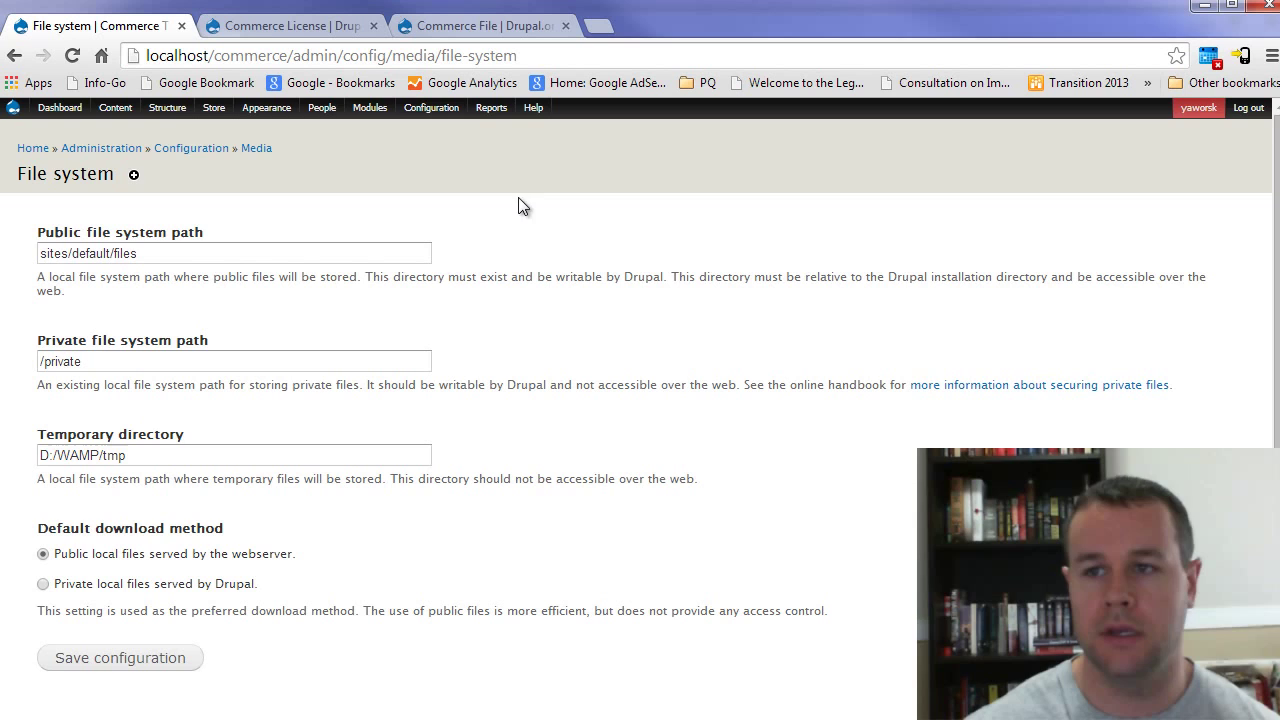
Step: Open the Files field settings of the License File product type
mouse_move(214, 112)
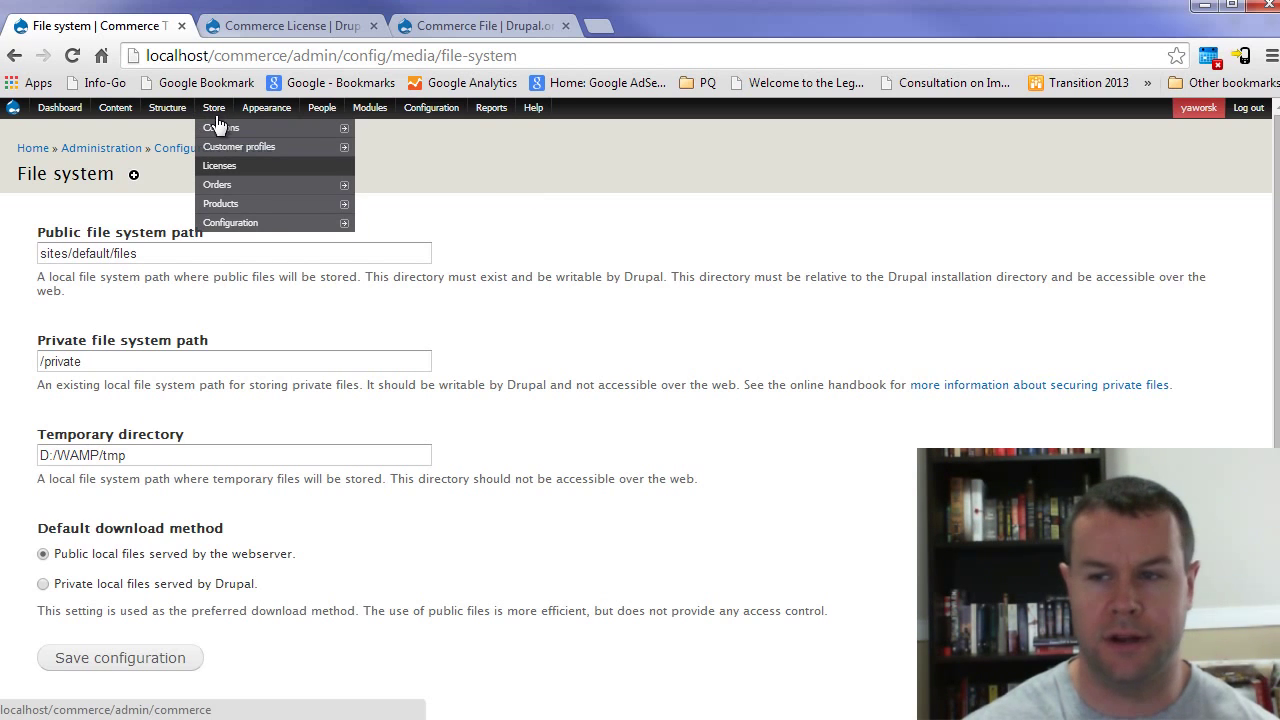
mouse_move(250, 204)
mouse_move(400, 206)
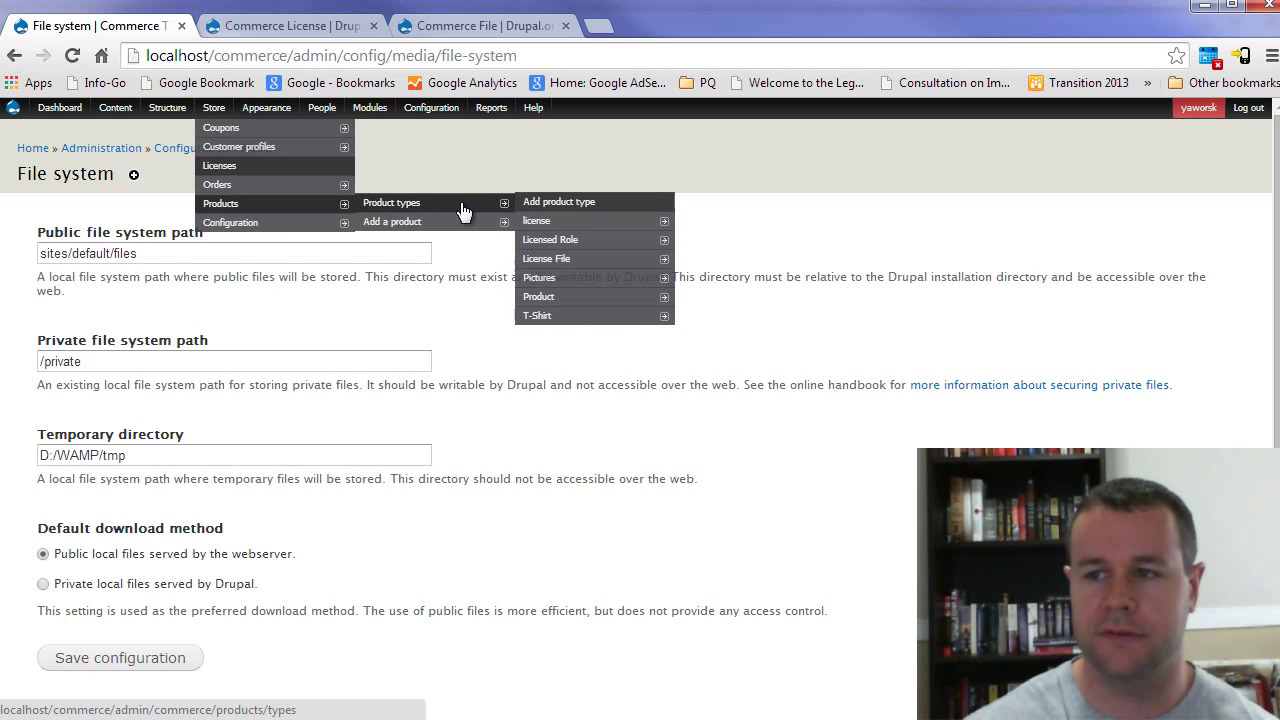
mouse_move(603, 259)
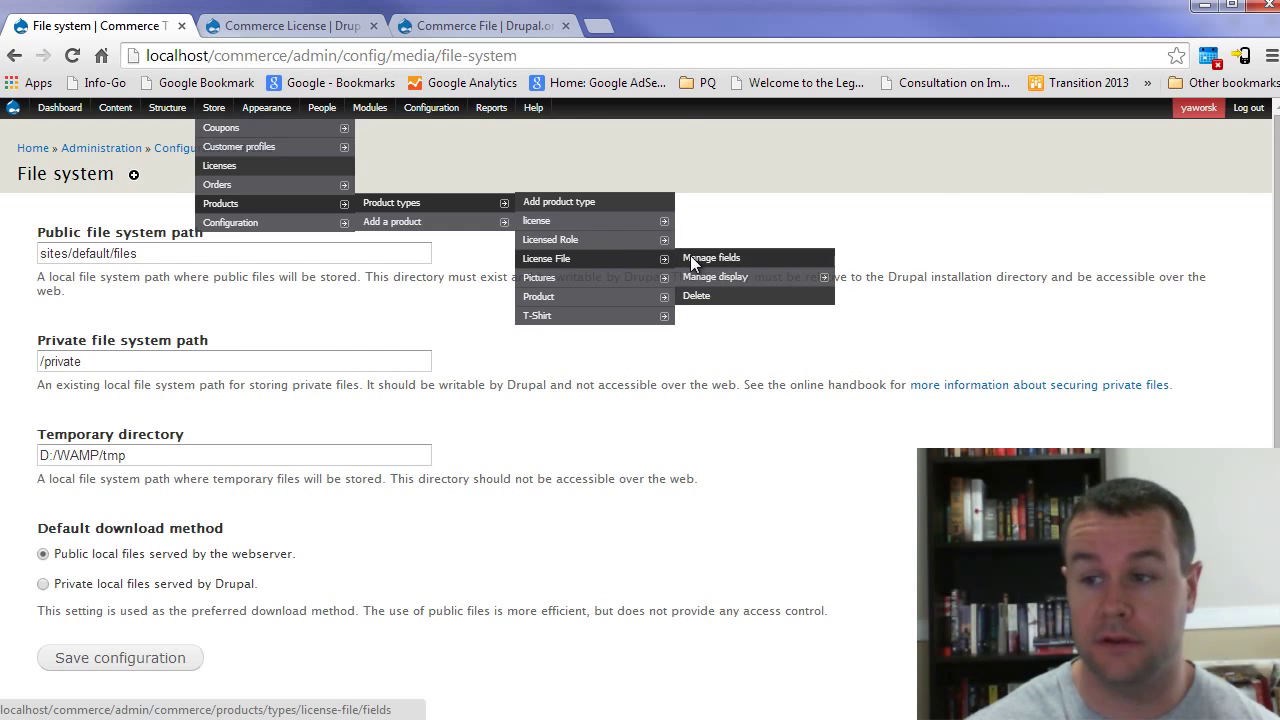
left_click(690, 260)
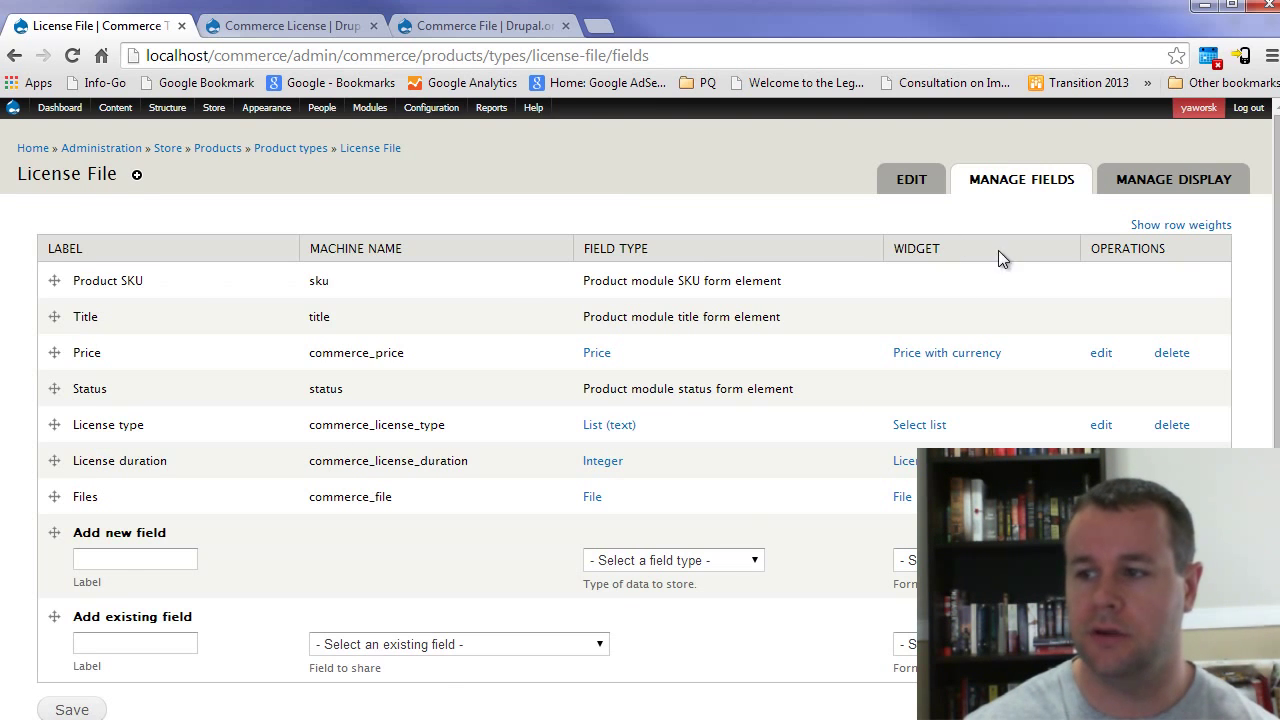
left_click(1101, 496)
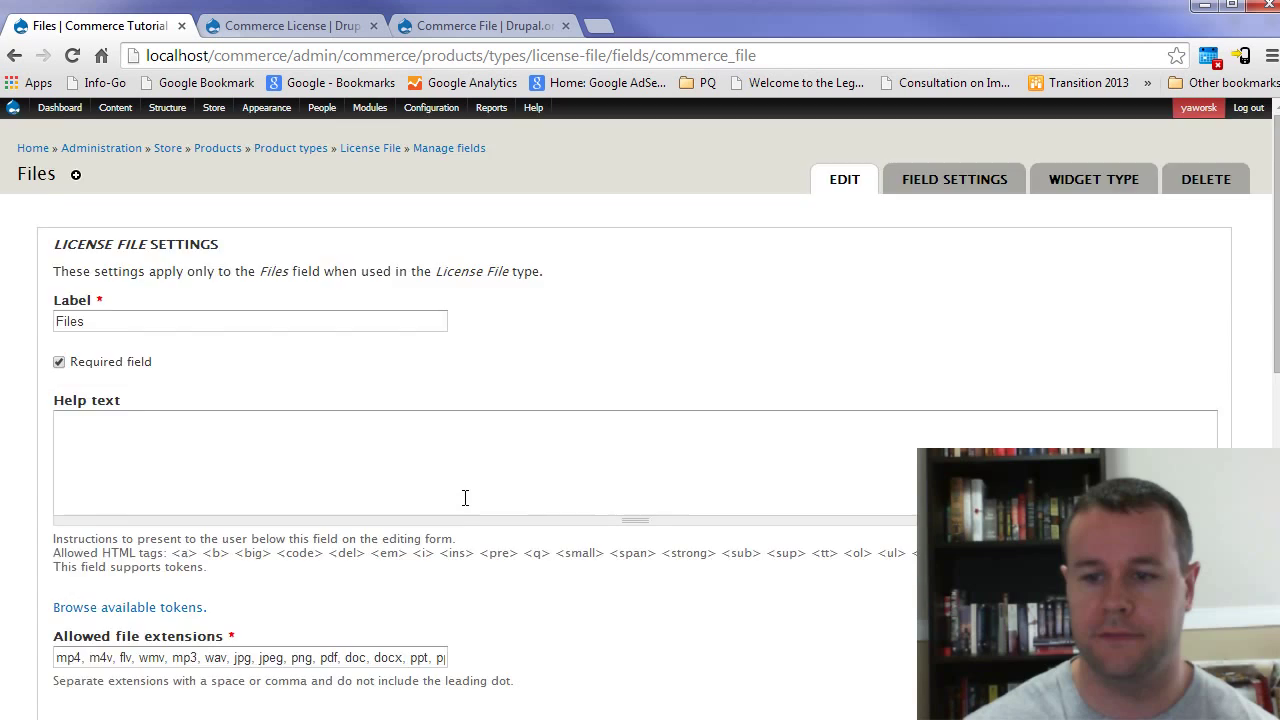
Step: Review the Files field's Private files upload destination and its allowed file extensions
scroll(463, 497, "down", 10)
scroll(463, 505, "down", 2)
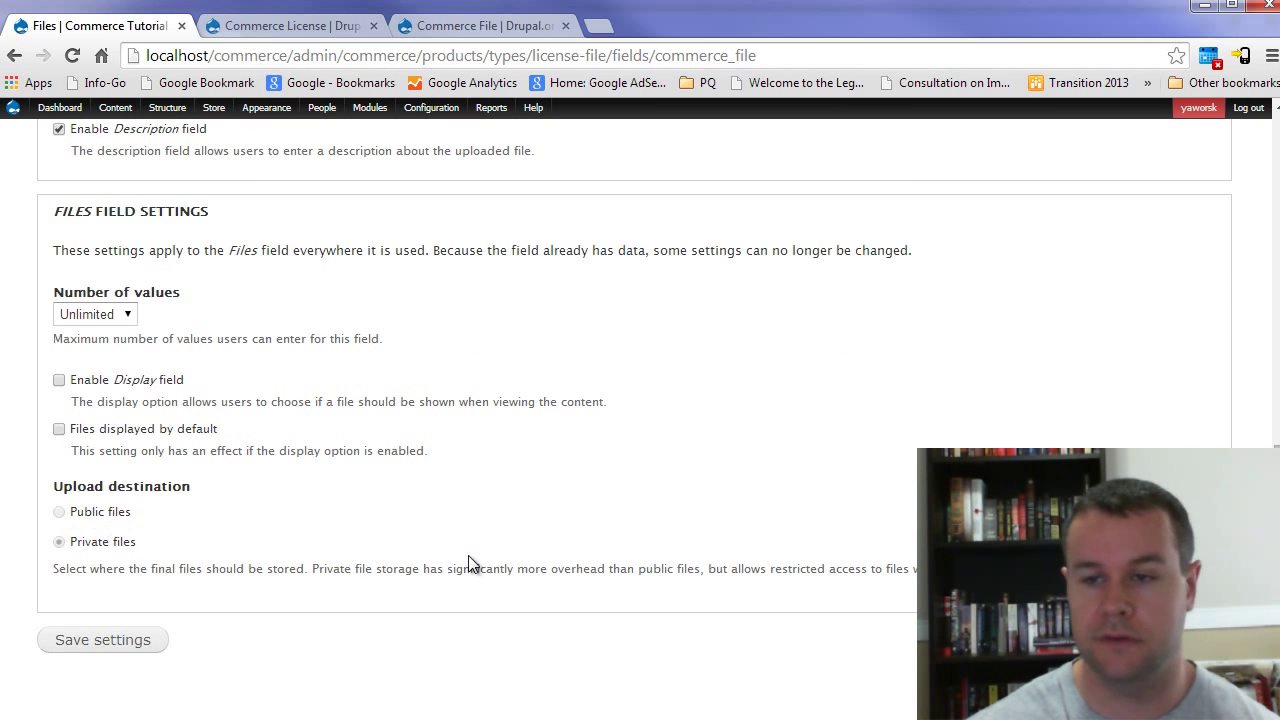
scroll(304, 570, "up", 1)
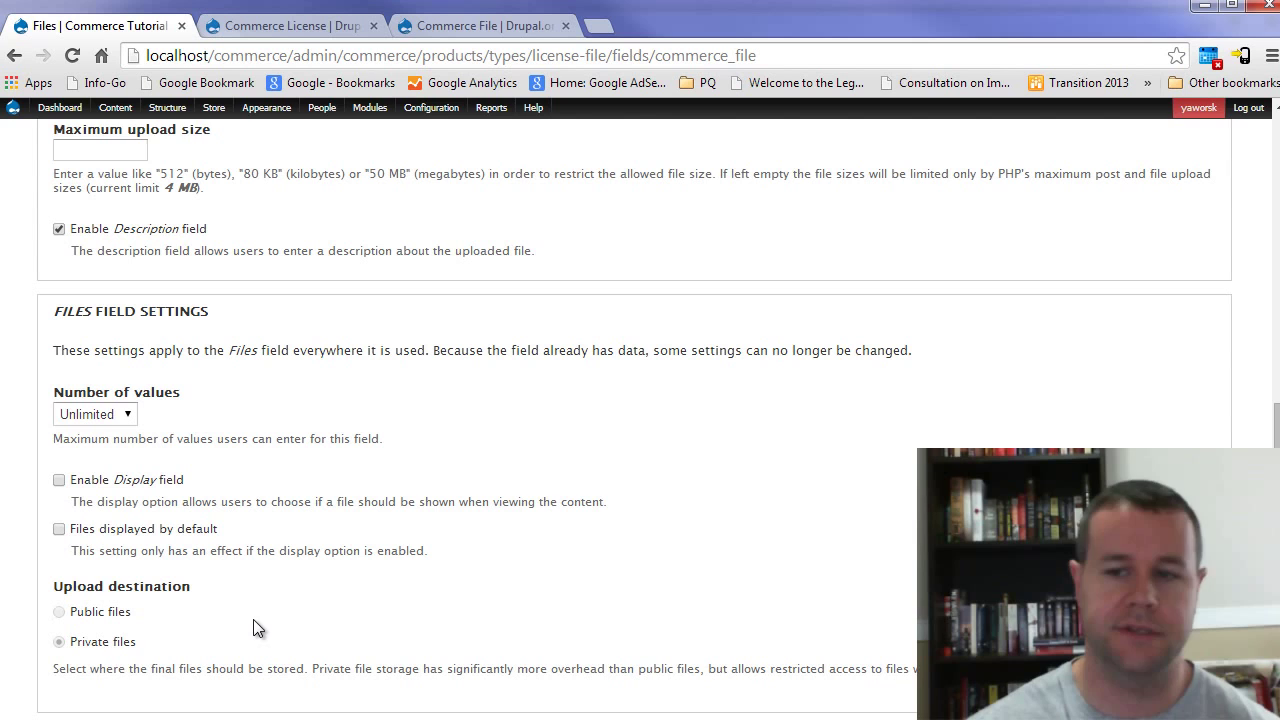
scroll(379, 578, "up", 3)
scroll(378, 578, "up", 2)
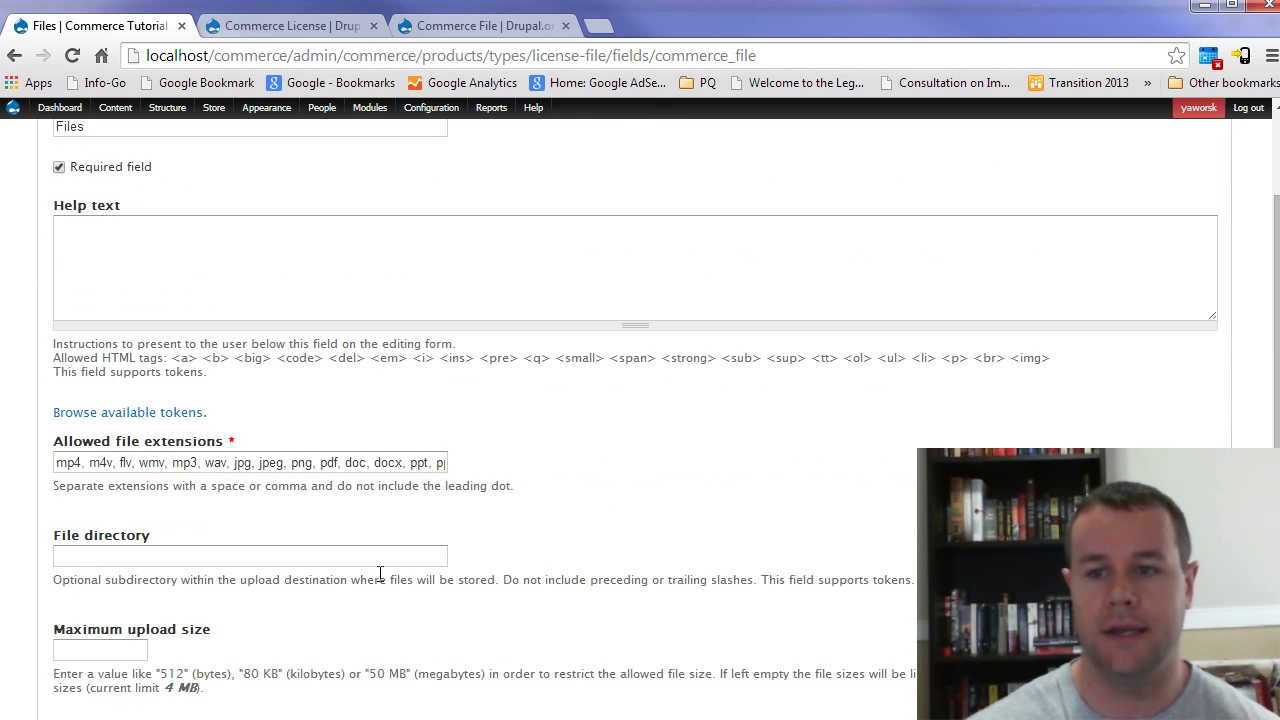
left_click_drag(78, 458, 406, 462)
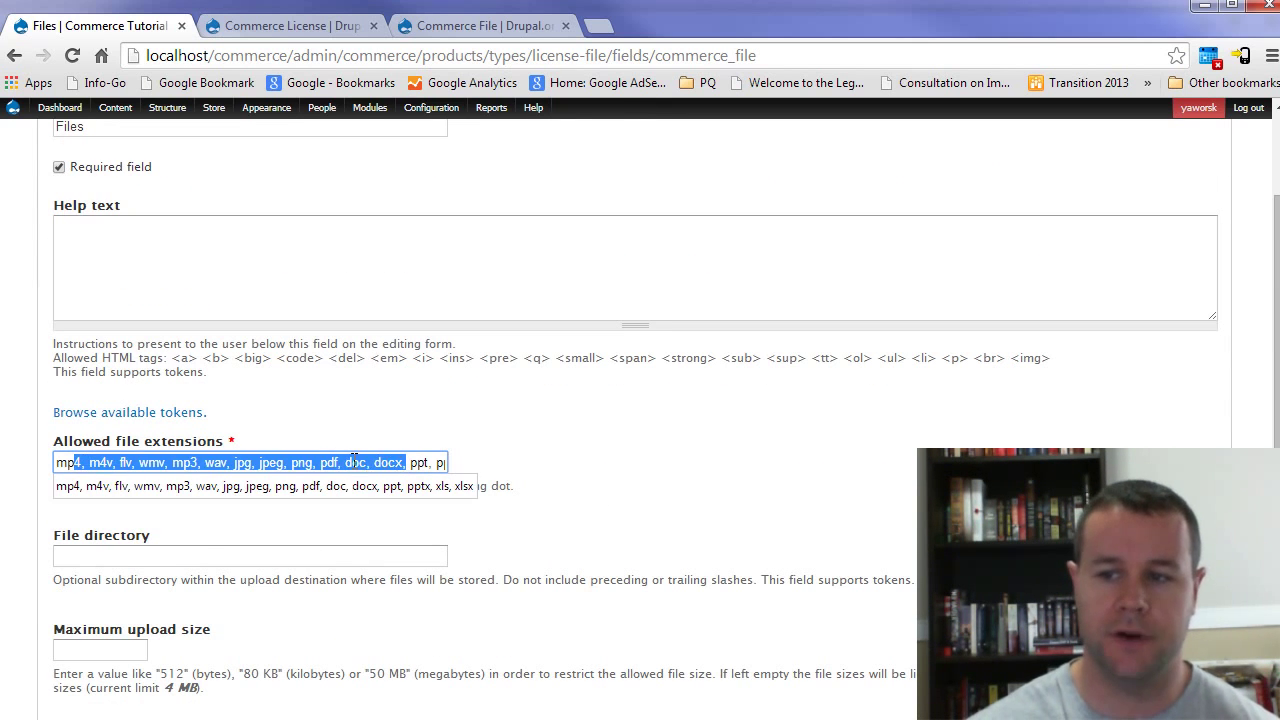
left_click(352, 462)
left_click(425, 420)
scroll(556, 445, "up", 2)
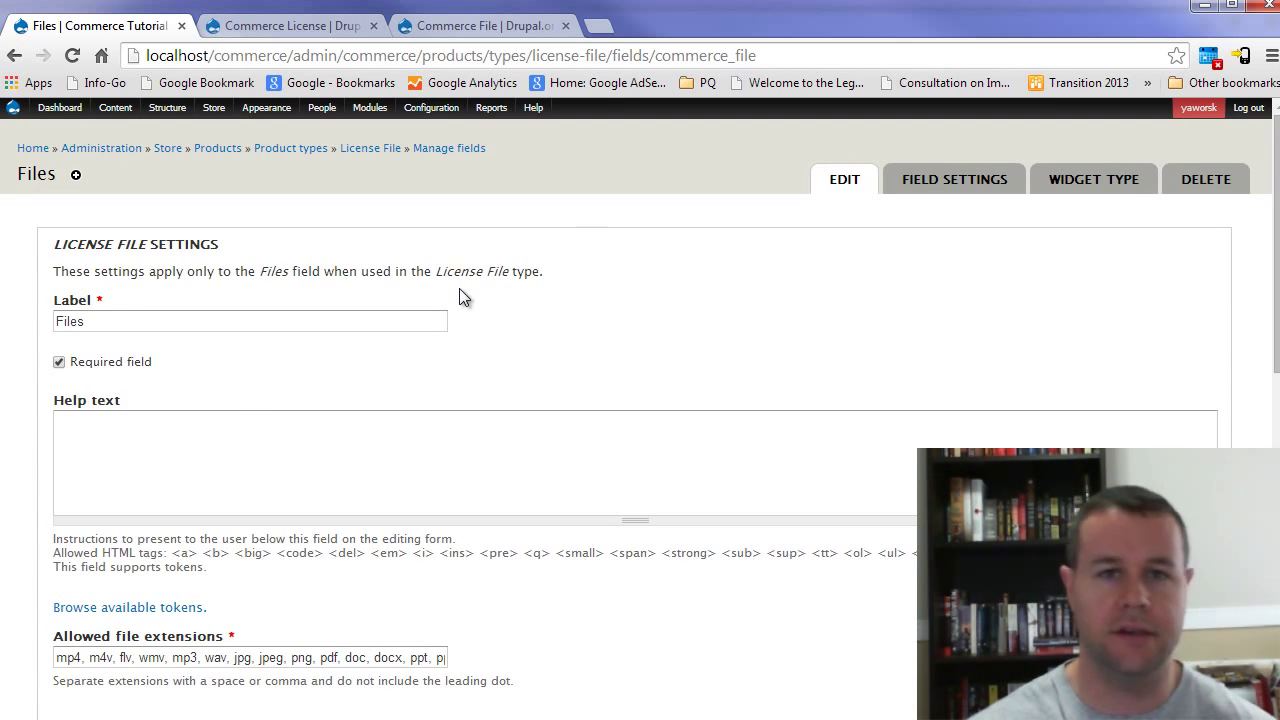
Step: Let the Product Display's Product field reference License File products and save the settings
mouse_move(170, 110)
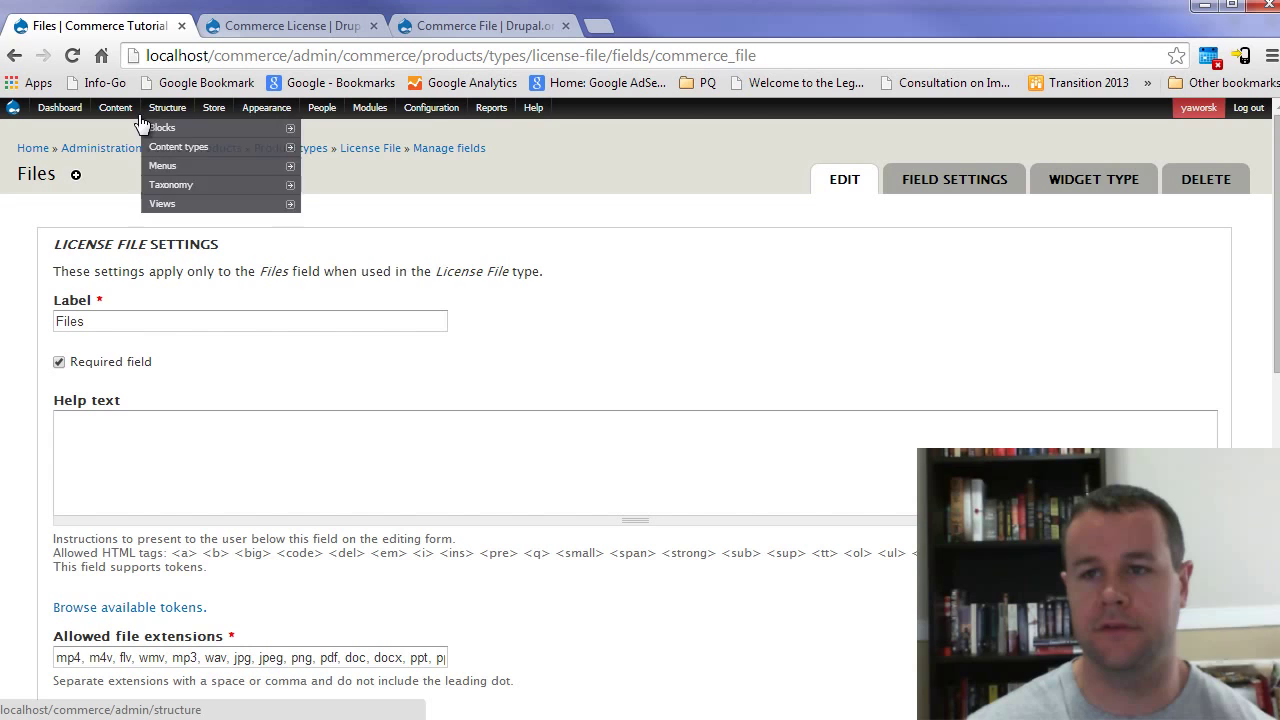
mouse_move(293, 150)
mouse_move(370, 205)
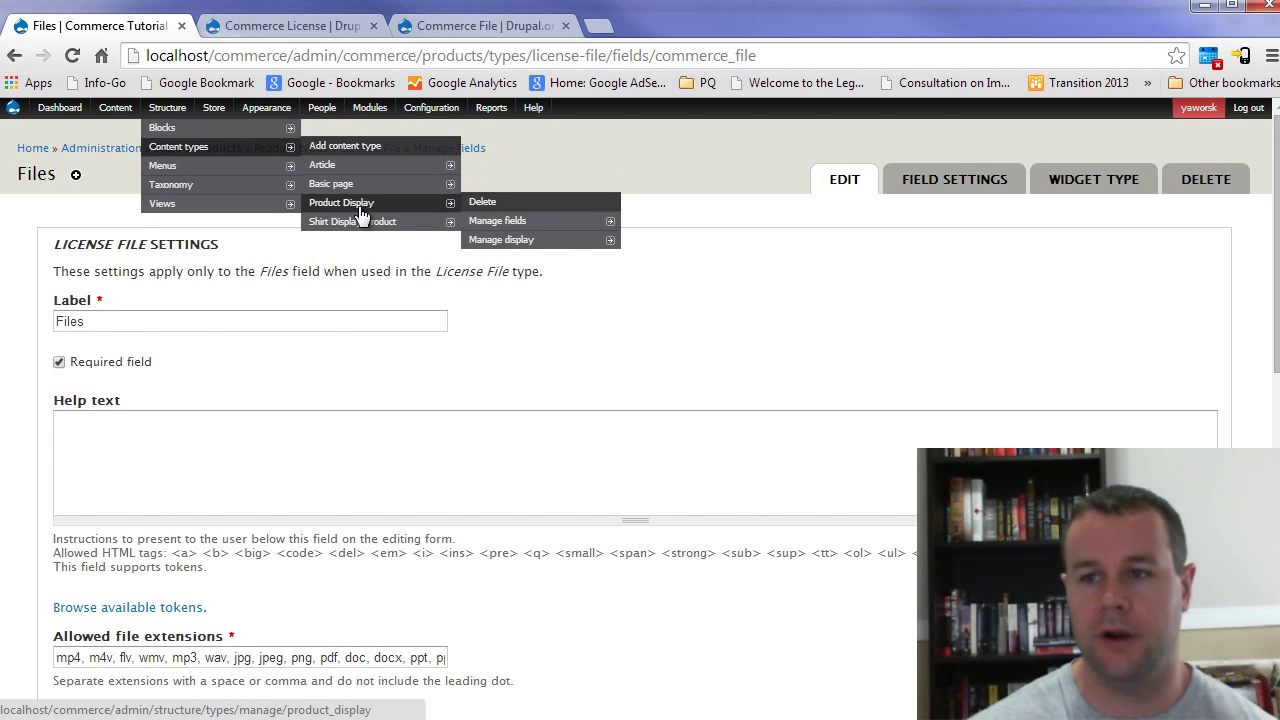
mouse_move(612, 228)
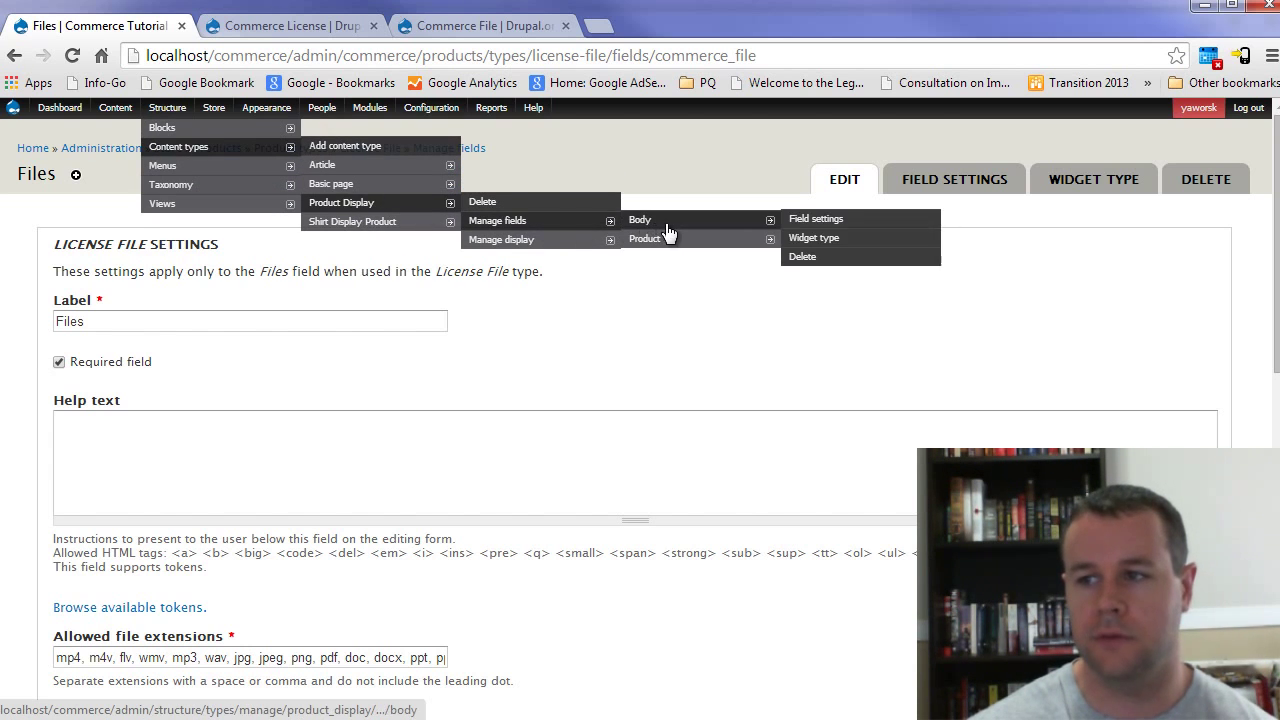
left_click(745, 240)
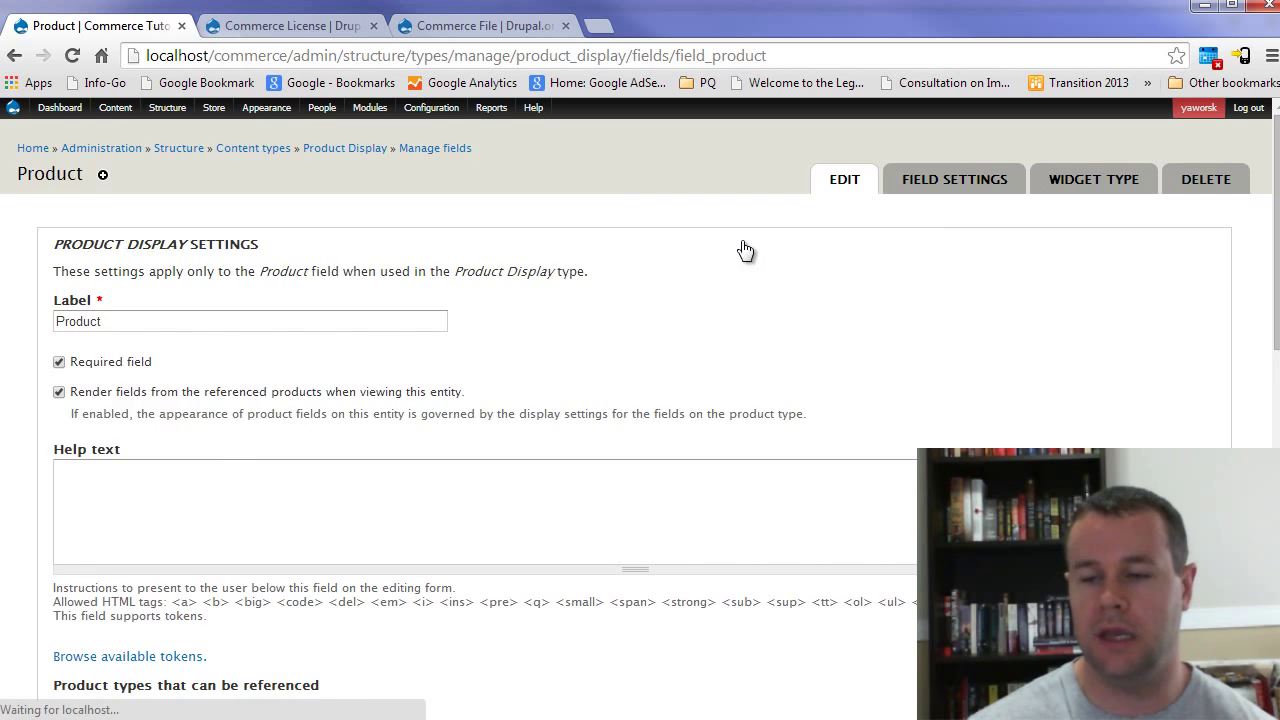
scroll(210, 465, "down", 4)
left_click(108, 381)
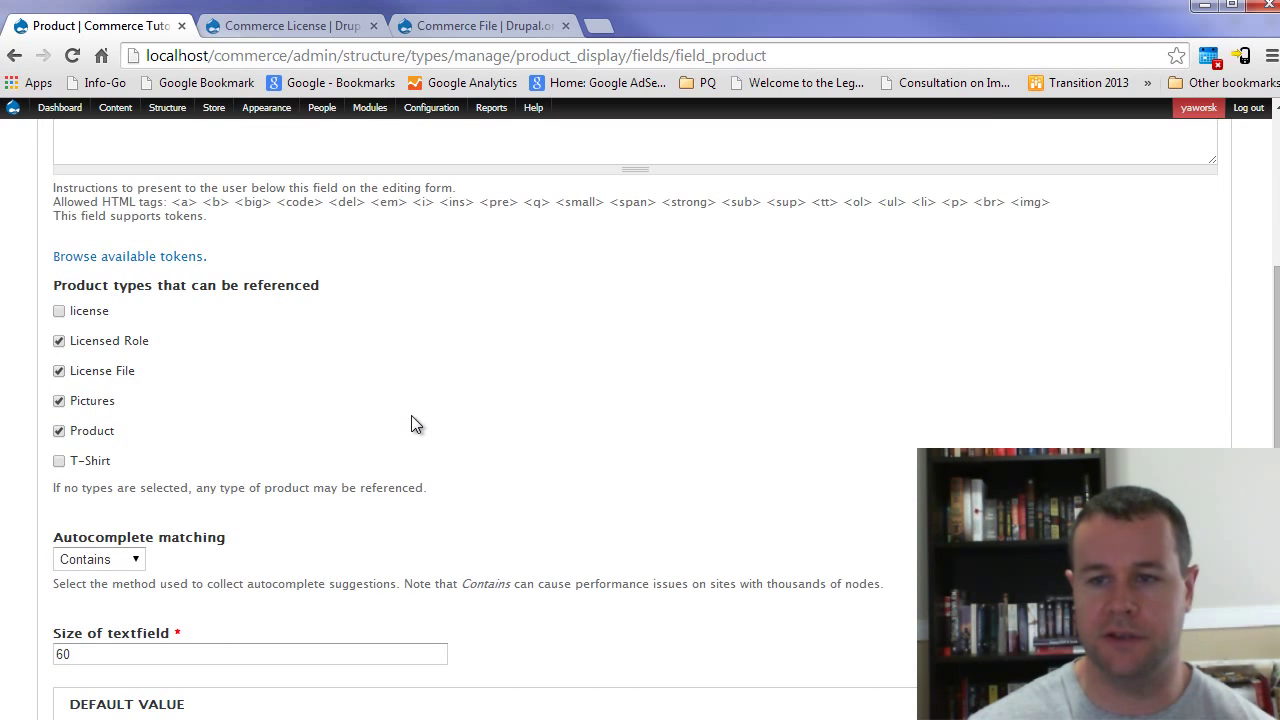
scroll(411, 420, "down", 5)
left_click(101, 641)
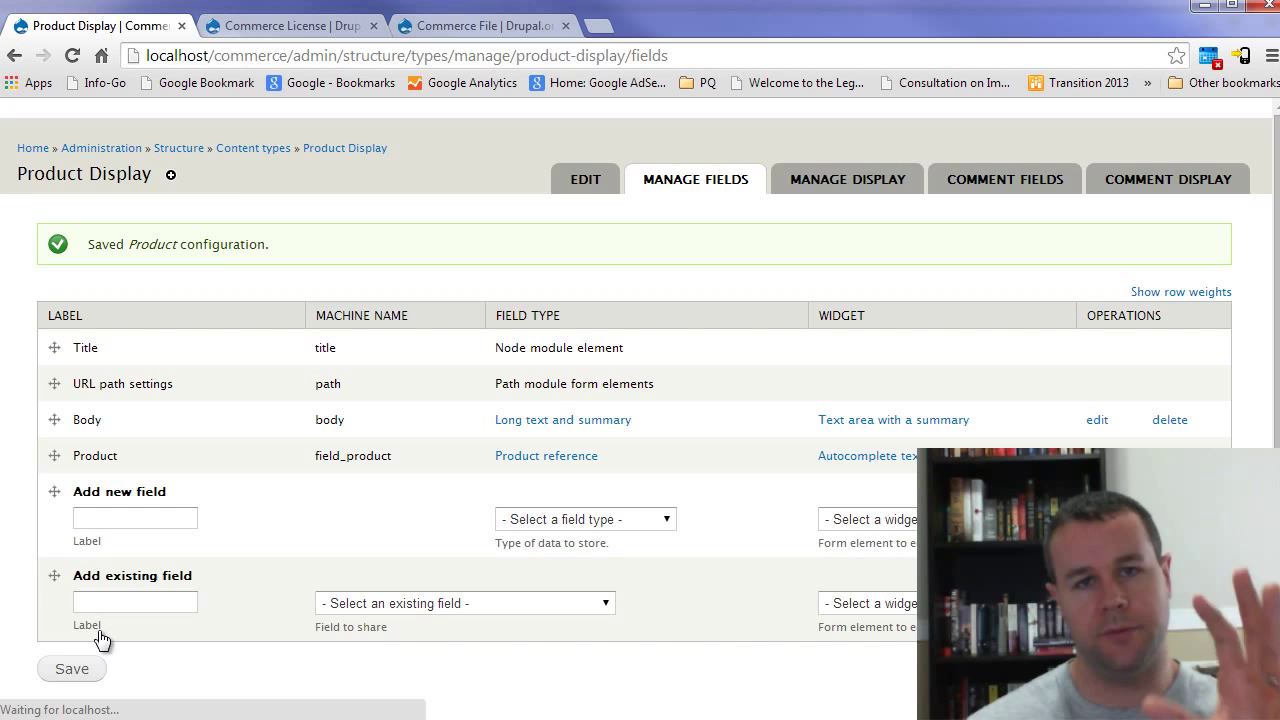
Step: Start a new Product Display titled 'Susie Picture'
mouse_move(118, 110)
mouse_move(133, 130)
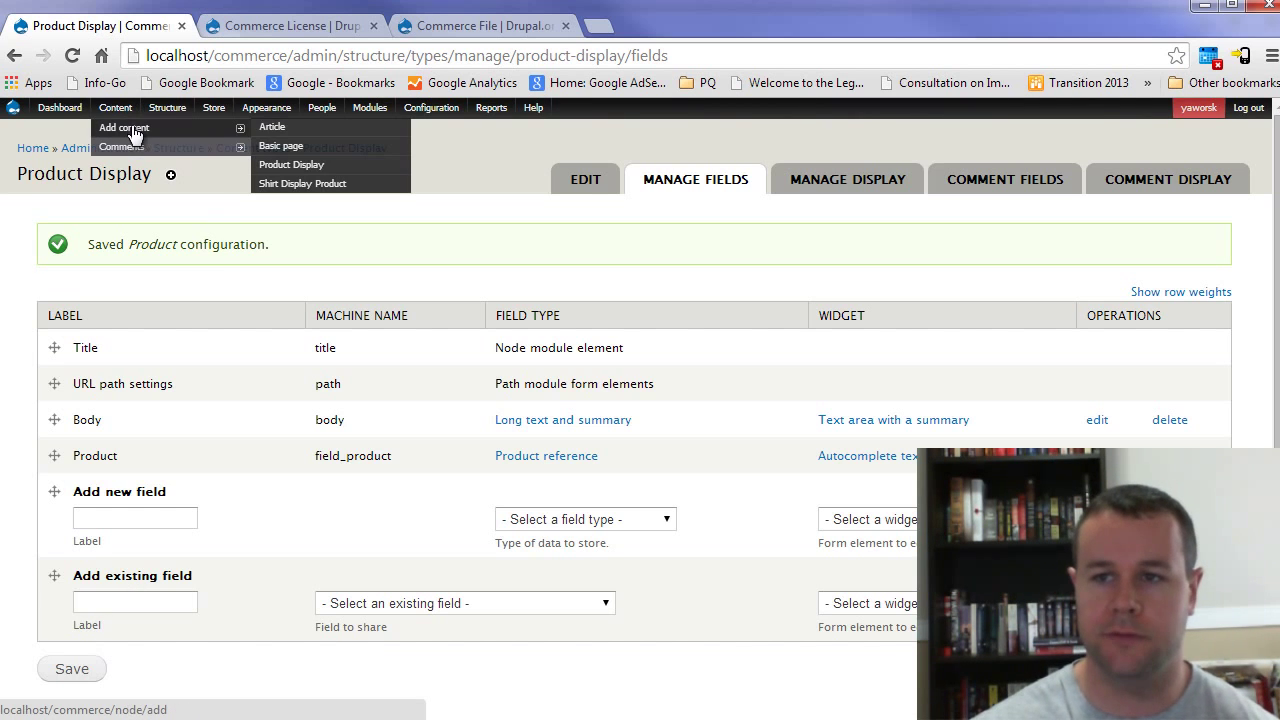
left_click(292, 164)
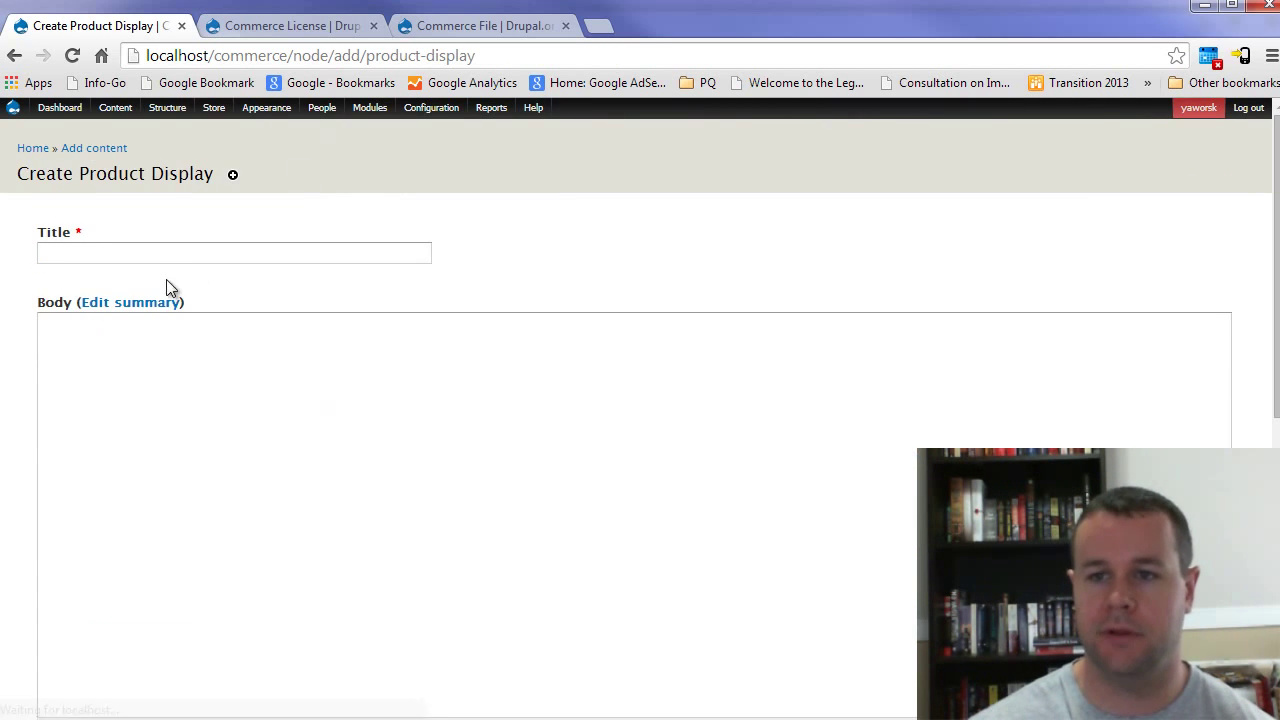
left_click(157, 252)
type("Susic Pi")
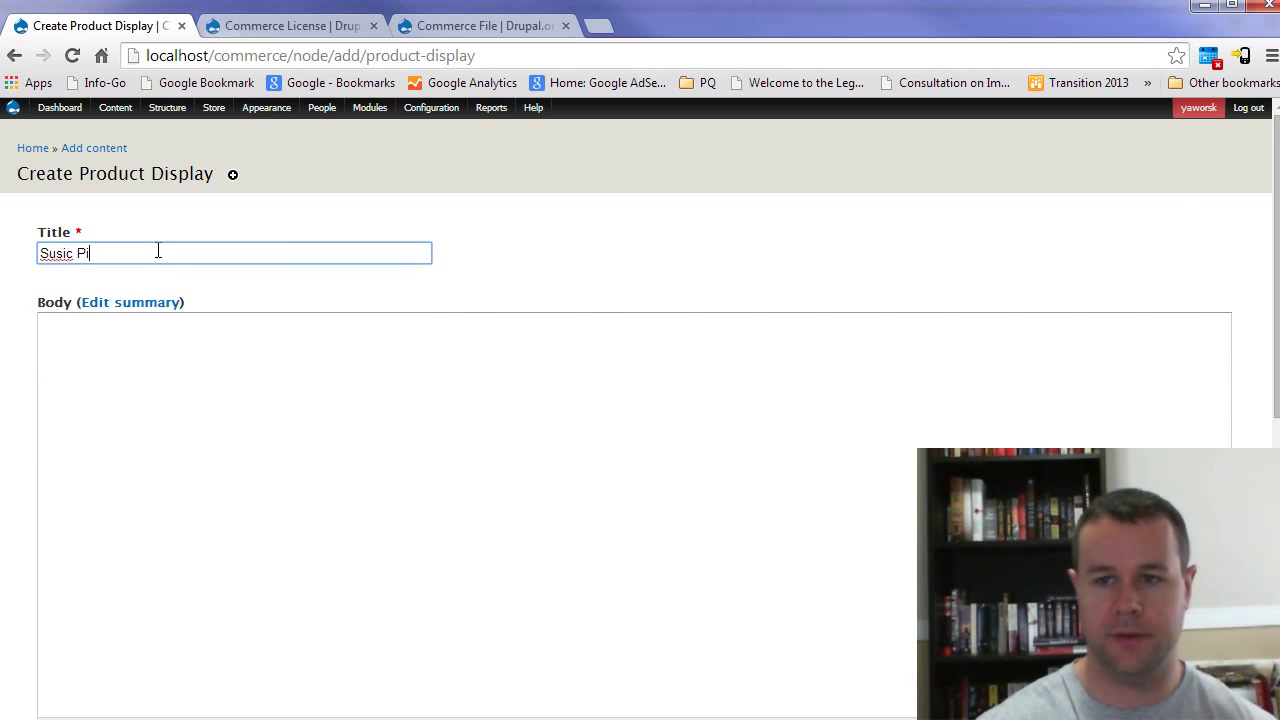
type(" P")
key("BackSpace")
key("BackSpace")
key("BackSpace")
type("e Picut")
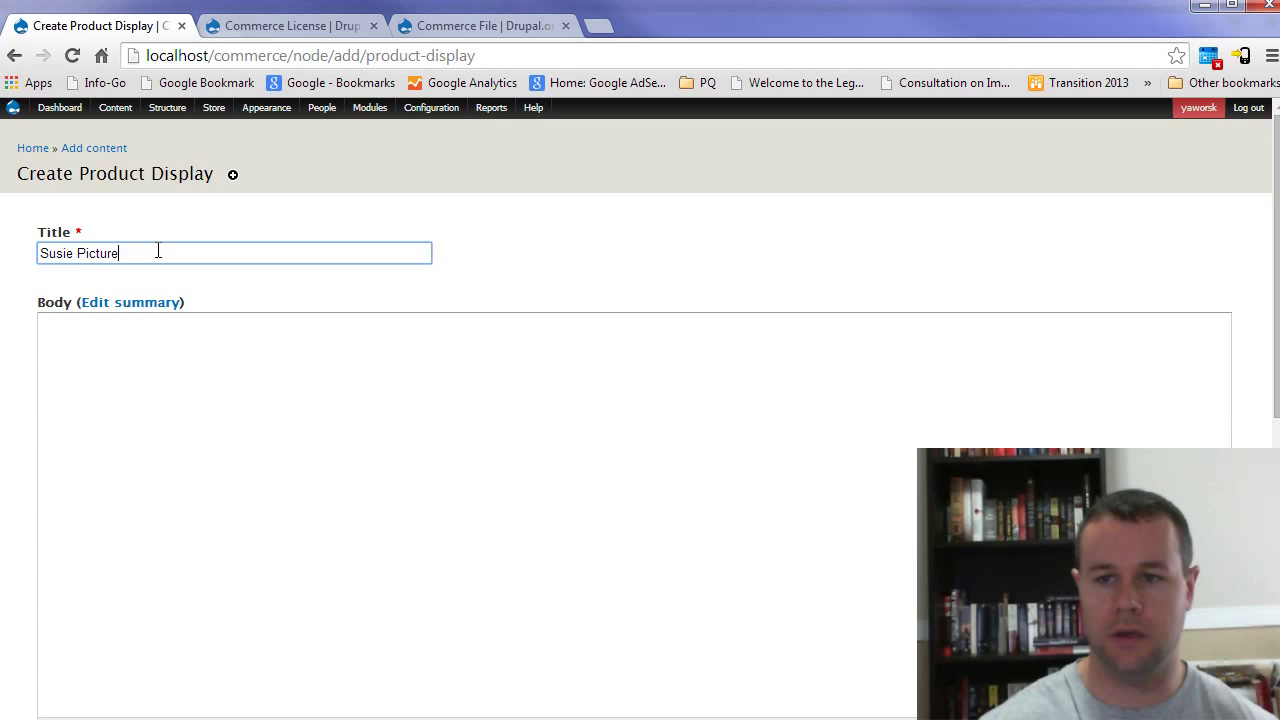
scroll(60, 380, "down", 5)
Step: Link the display to the SusieFile product and save it
left_click(138, 472)
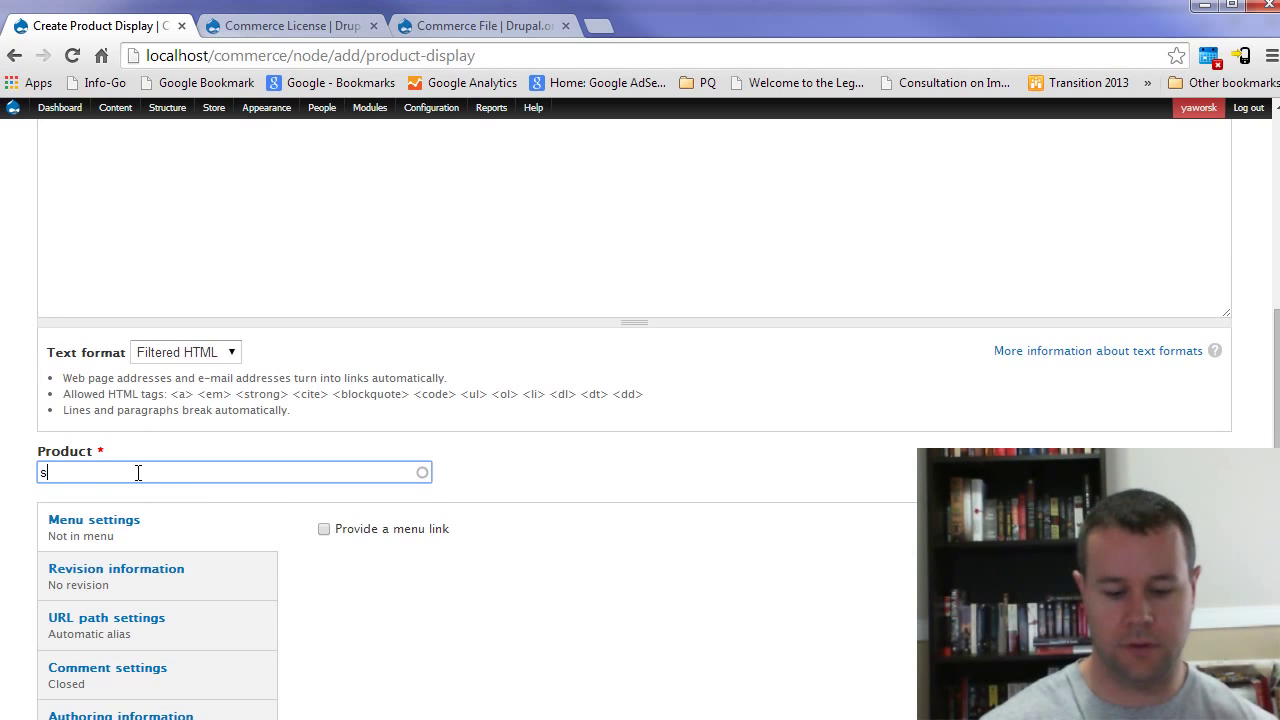
type("sus")
left_click(157, 532)
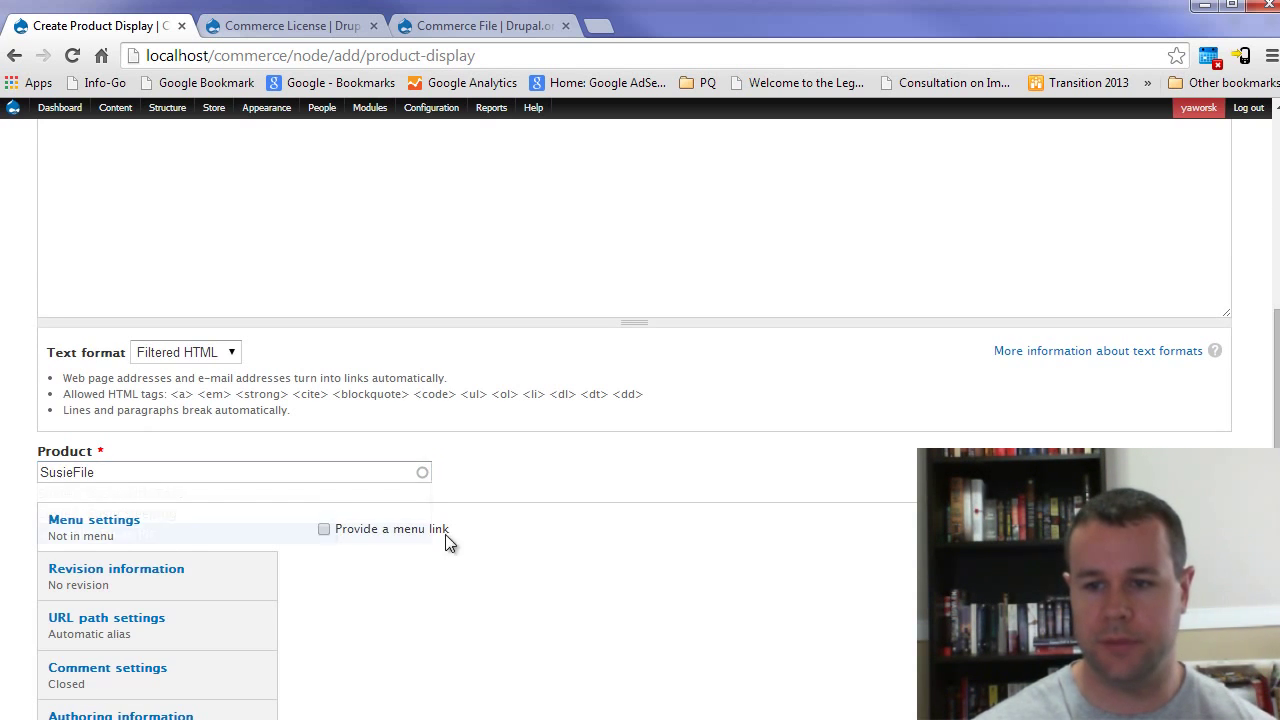
scroll(447, 546, "down", 2)
left_click(84, 645)
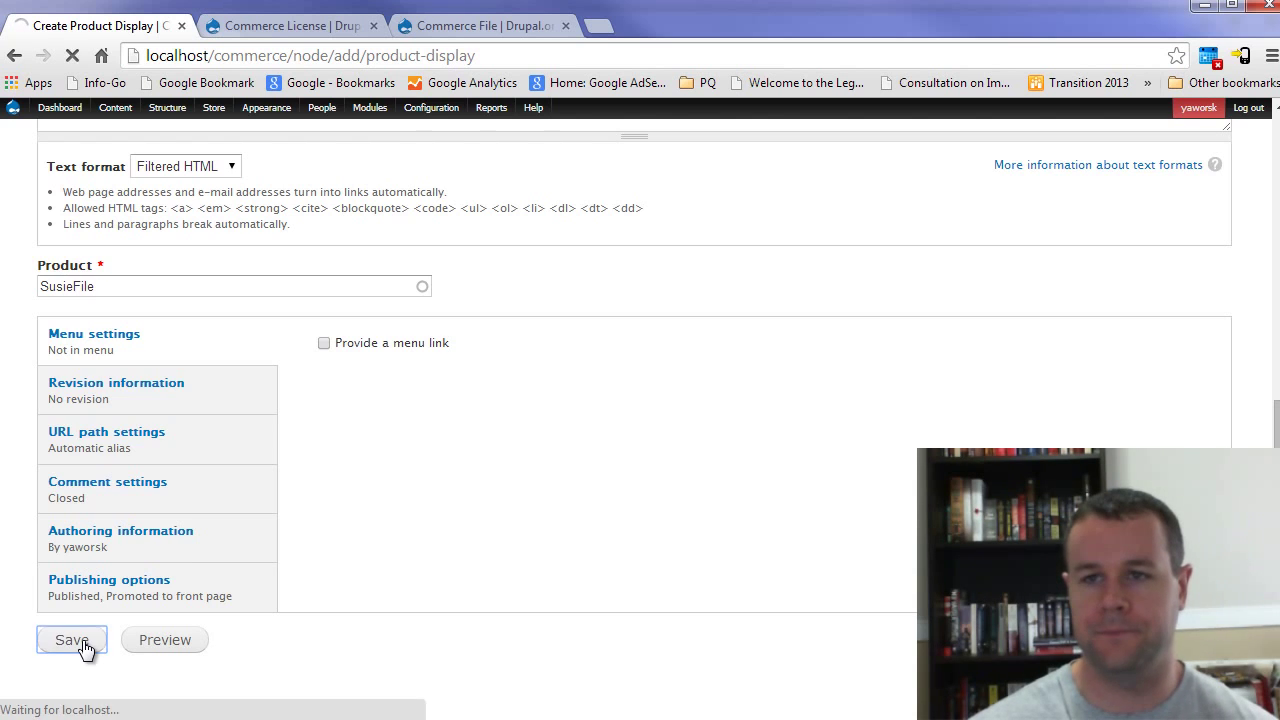
scroll(617, 497, "down", 3)
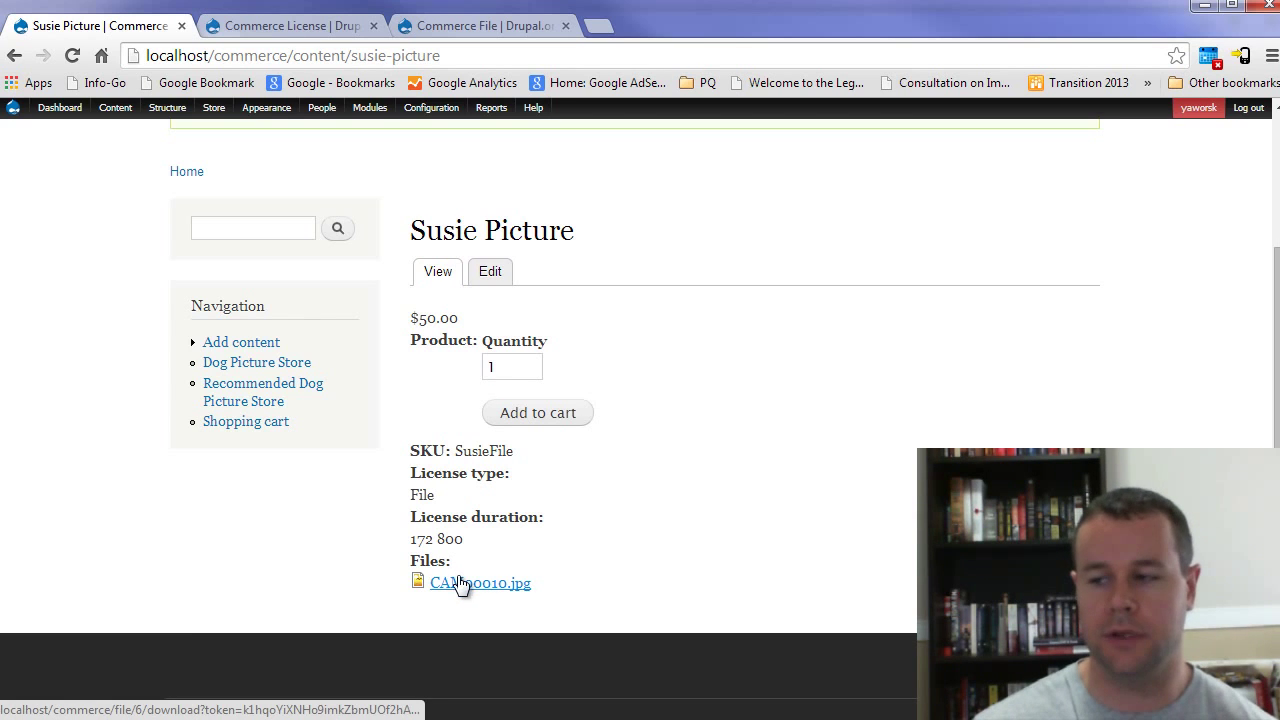
Step: In the logged-out window, open the Susie Picture page and inspect its File license and 172 800 duration
key("alt+Tab")
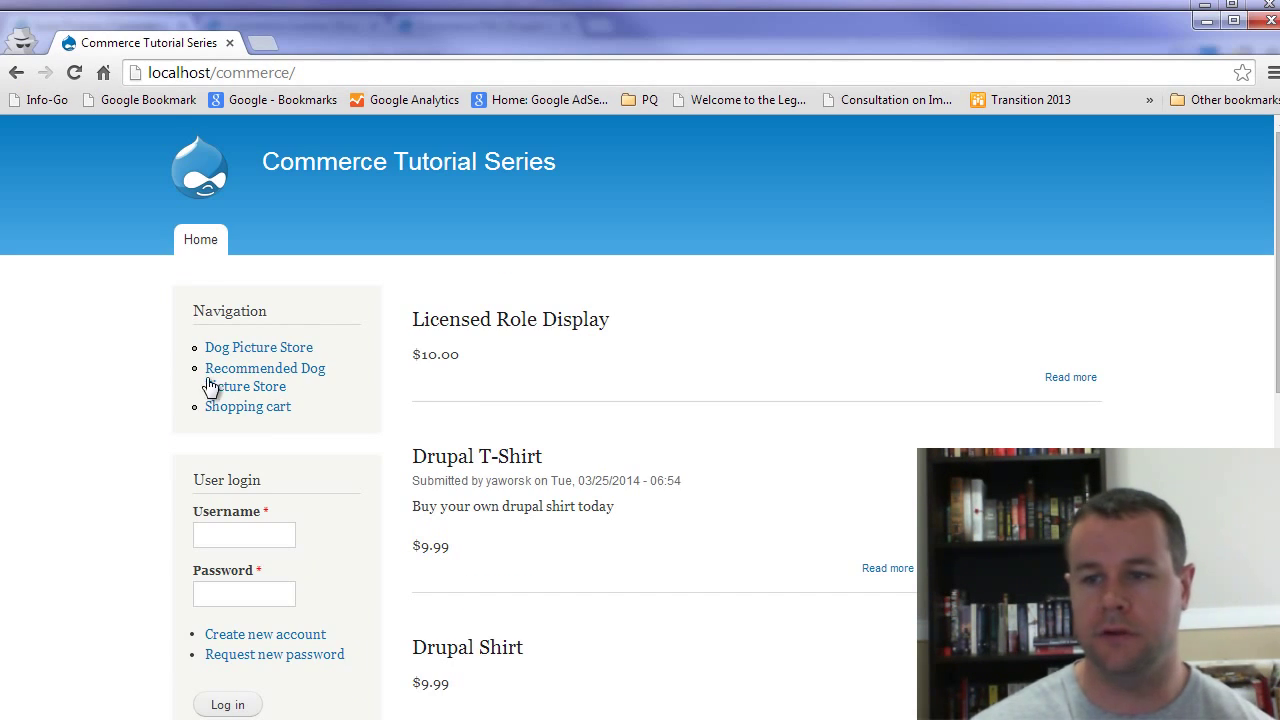
left_click(200, 250)
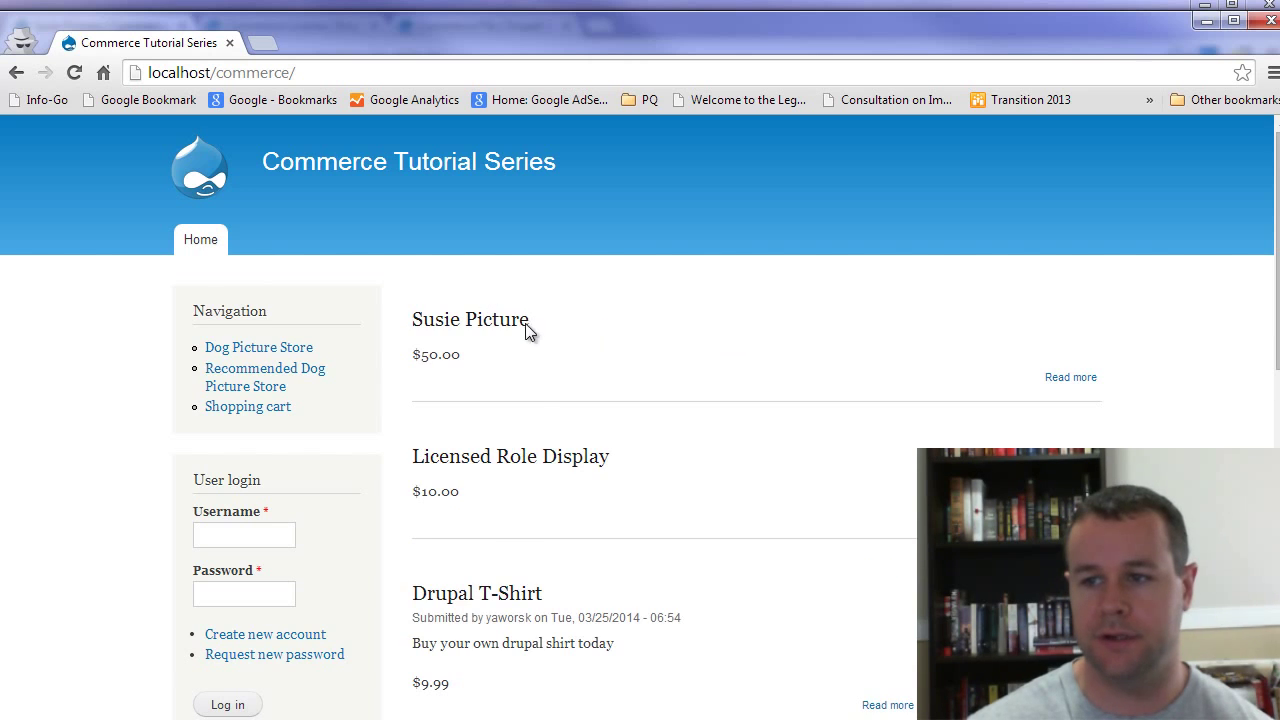
left_click(524, 321)
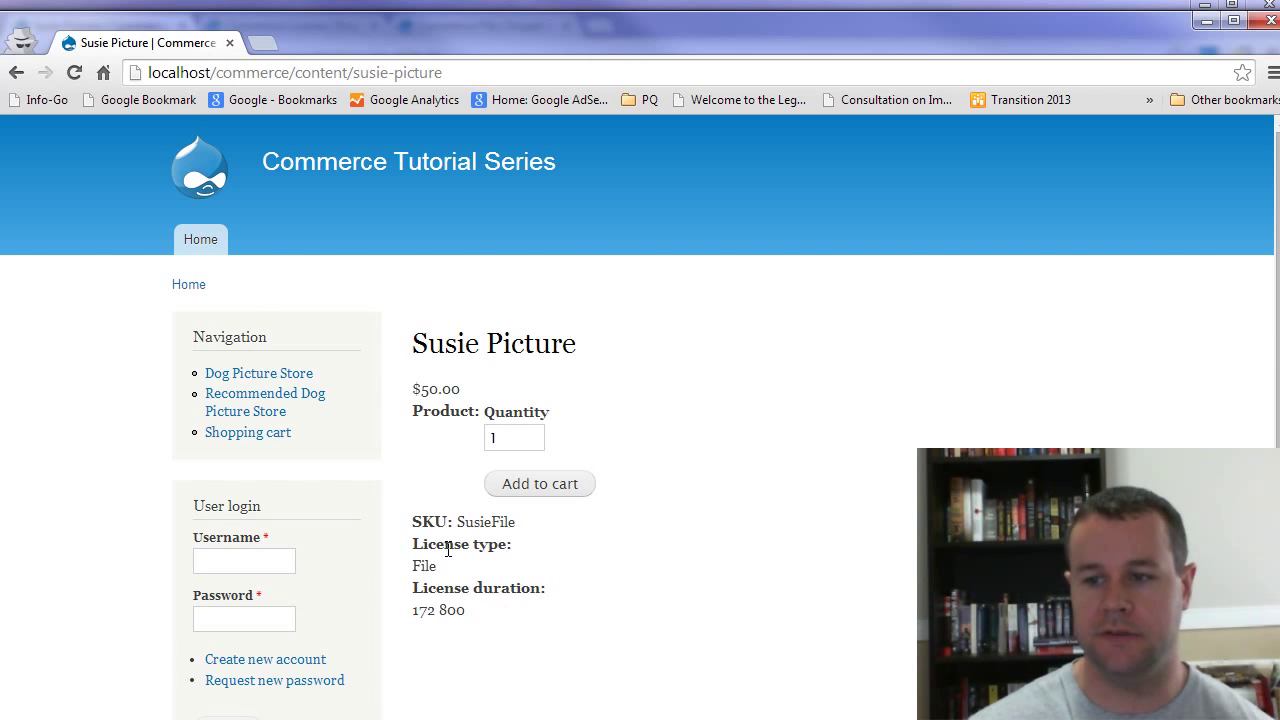
mouse_move(422, 545)
left_mouse_down()
mouse_move(543, 537)
mouse_move(423, 563)
left_mouse_up()
double_click(424, 565)
left_click_drag(412, 610, 428, 610)
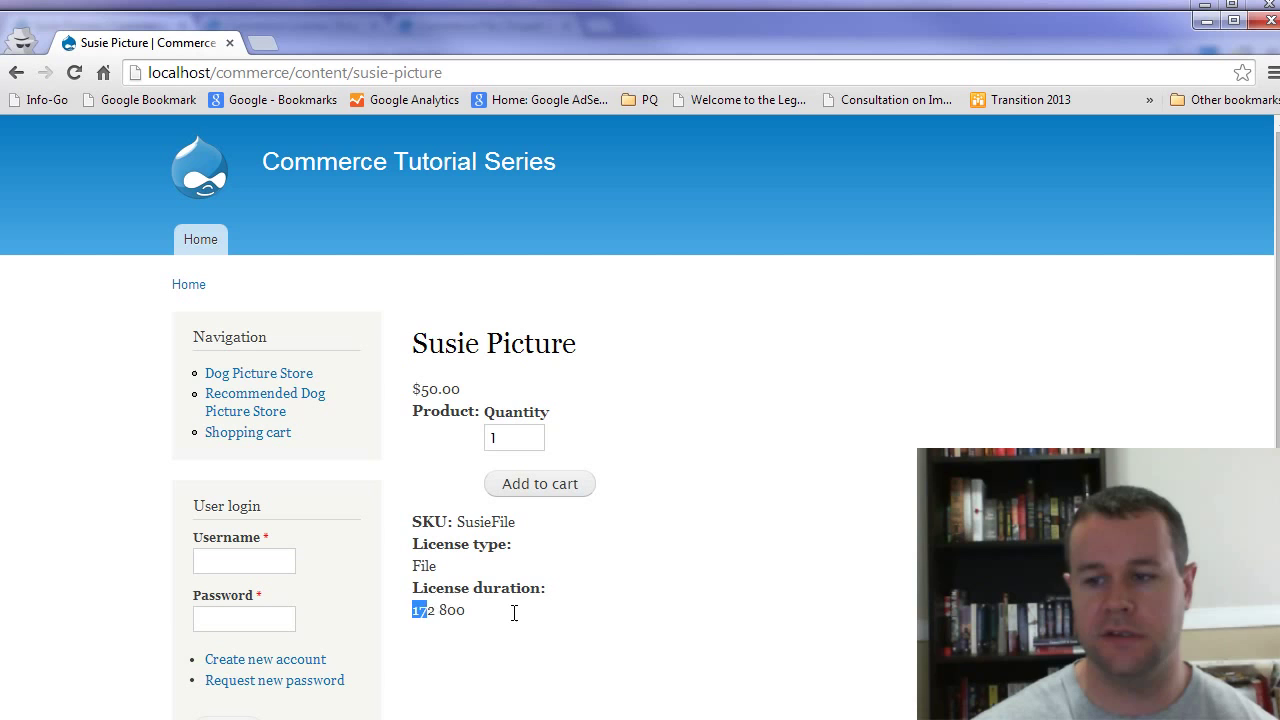
left_click_drag(514, 613, 520, 613)
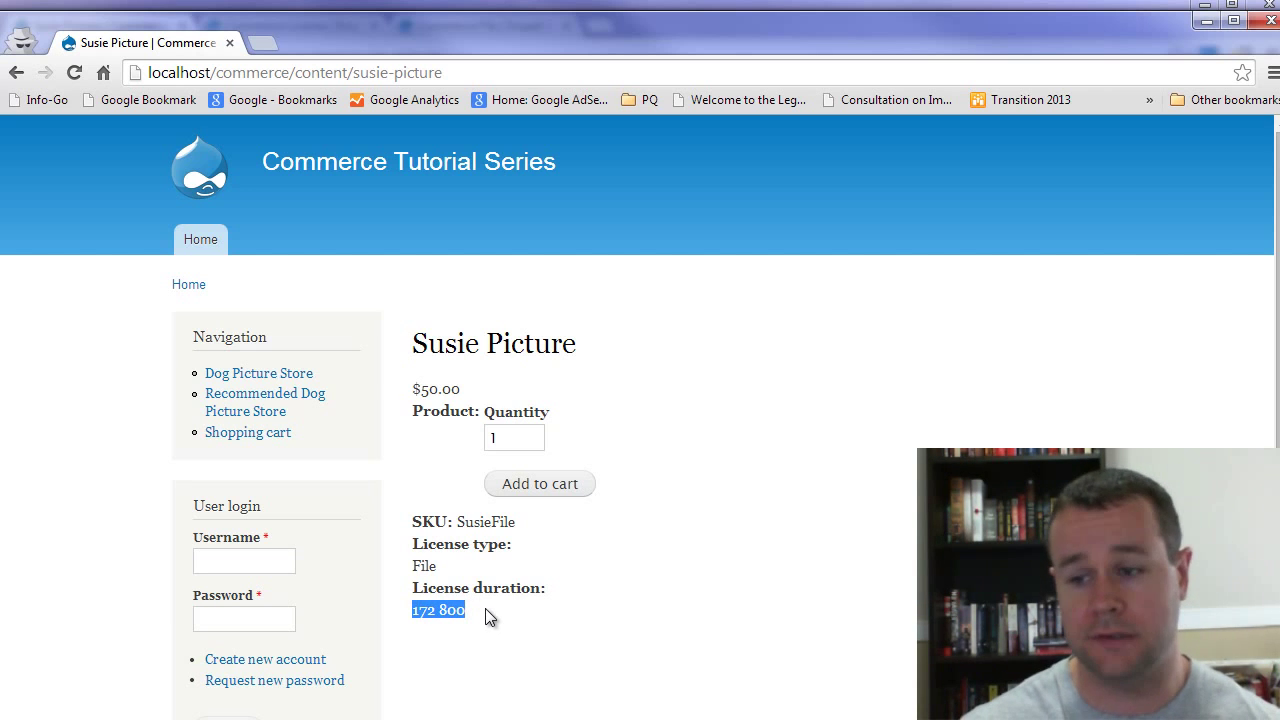
left_click(485, 608)
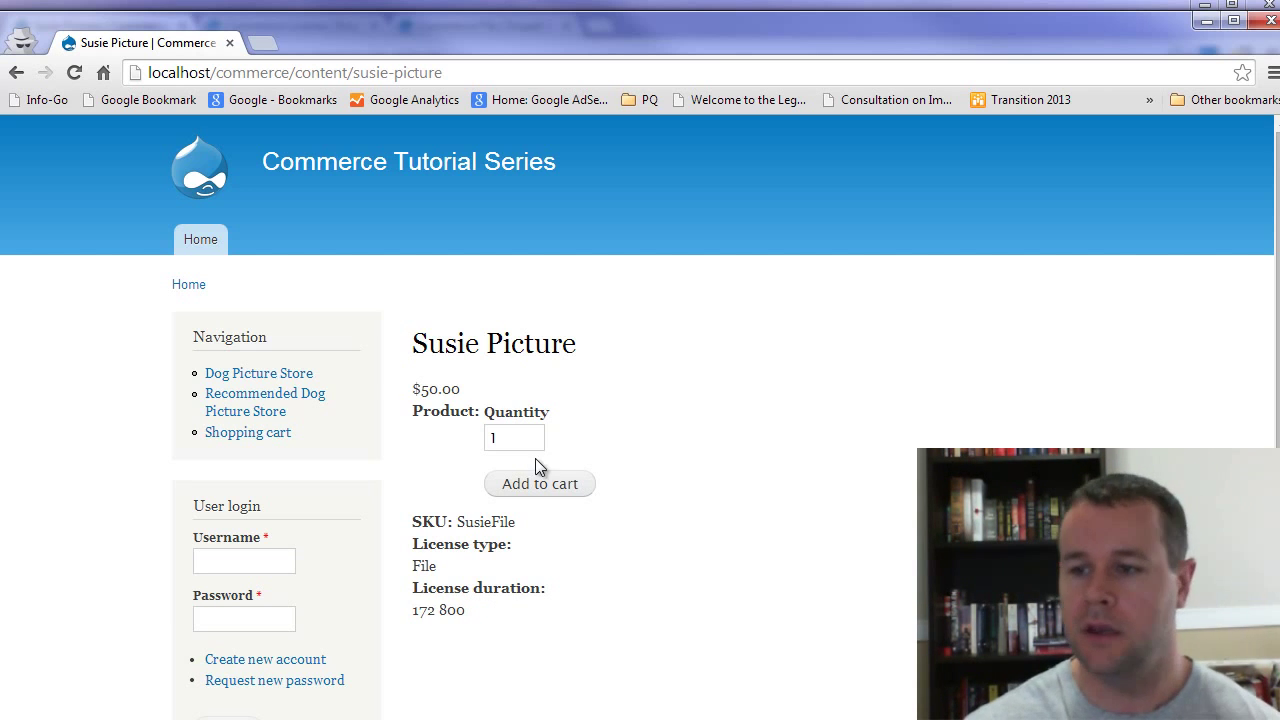
Step: Add Susie Picture to the cart and proceed to checkout
left_click(537, 484)
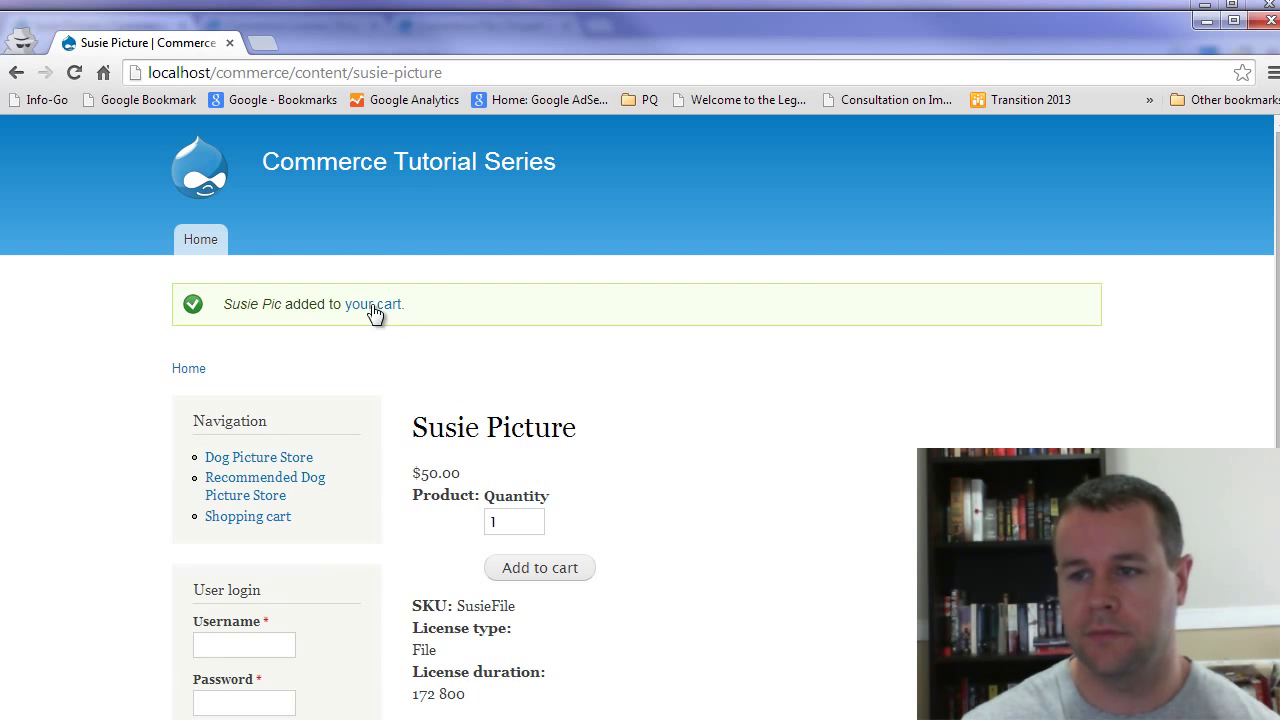
left_click(366, 306)
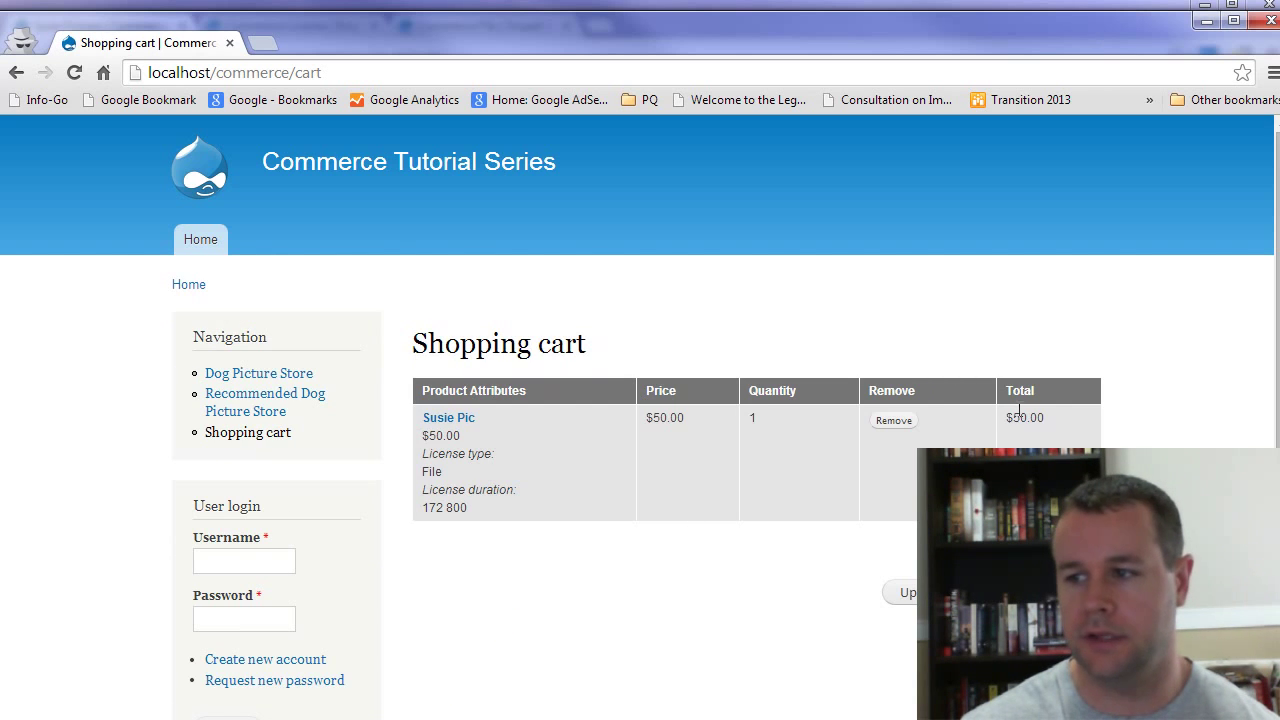
left_click(1000, 592)
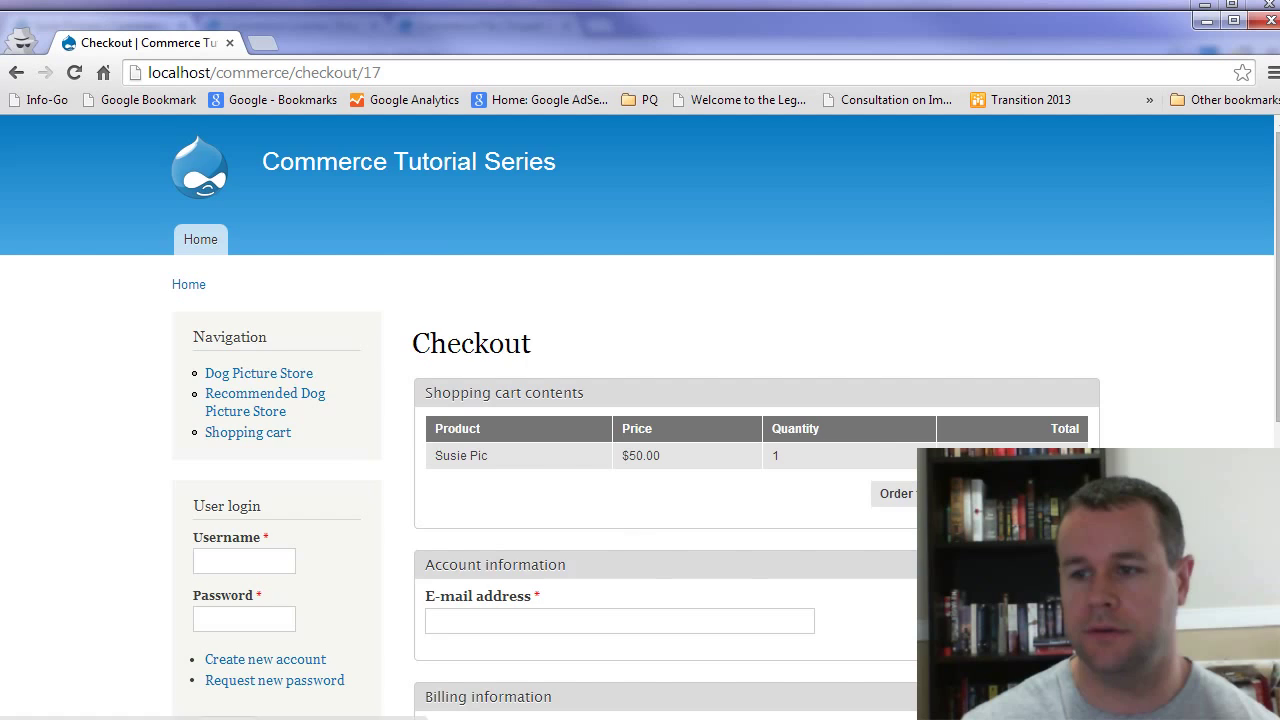
scroll(643, 549, "down", 1)
scroll(600, 500, "down", 1)
Step: Enter the checkout e-mail address and 'test' as the billing full name
left_click(472, 418)
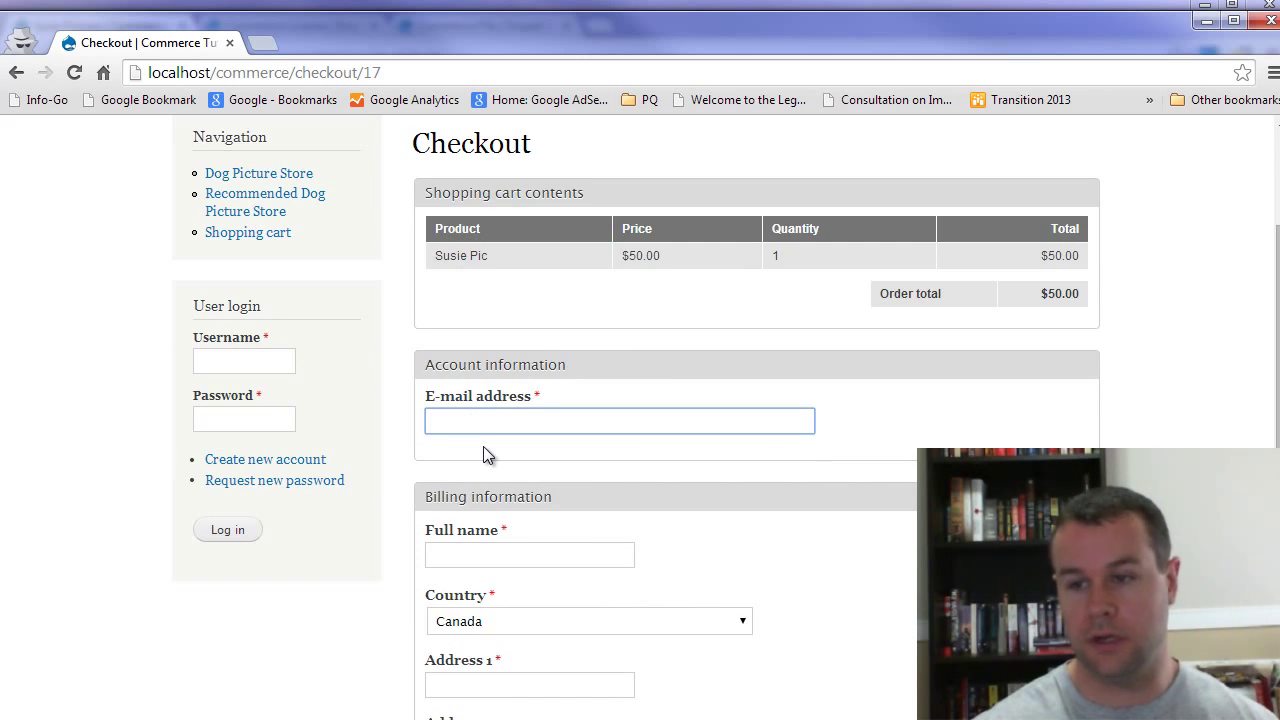
type("s@s.com")
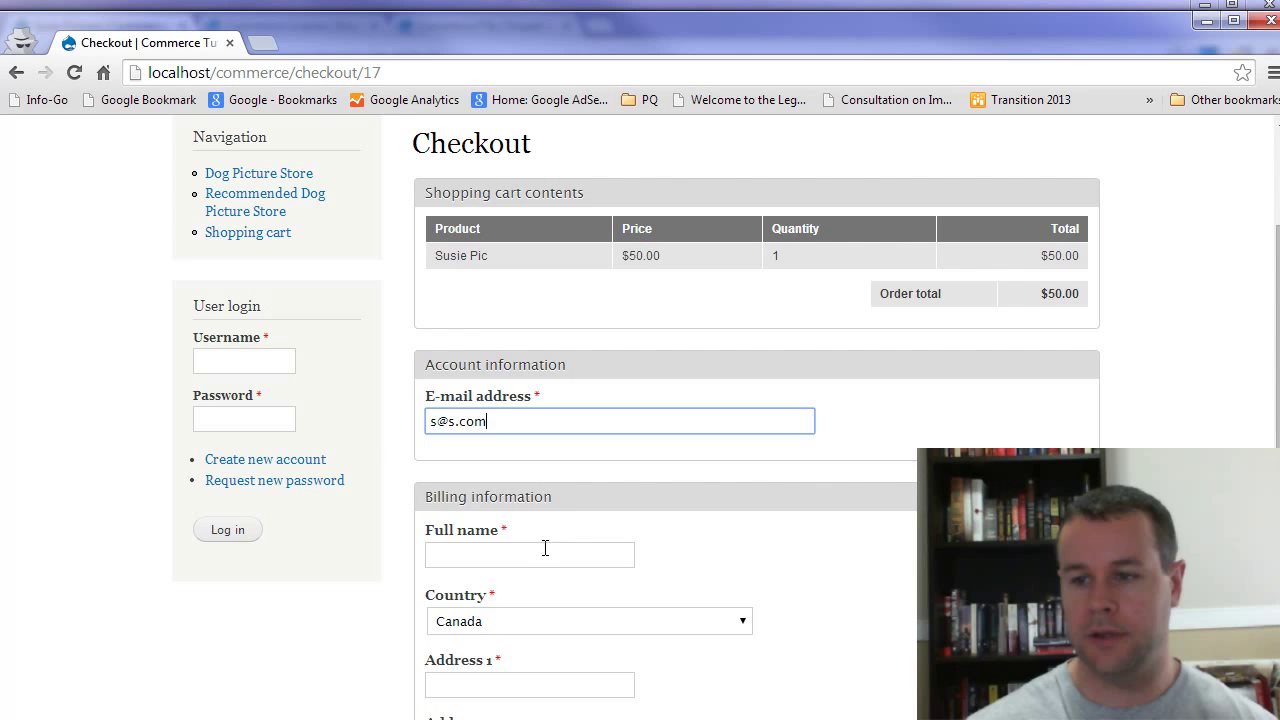
left_click(543, 555)
type("test")
scroll(736, 577, "down", 3)
Step: Fill address, city and postal code with 'test', choose province Alberta, and continue to review
left_click(506, 390)
type("test")
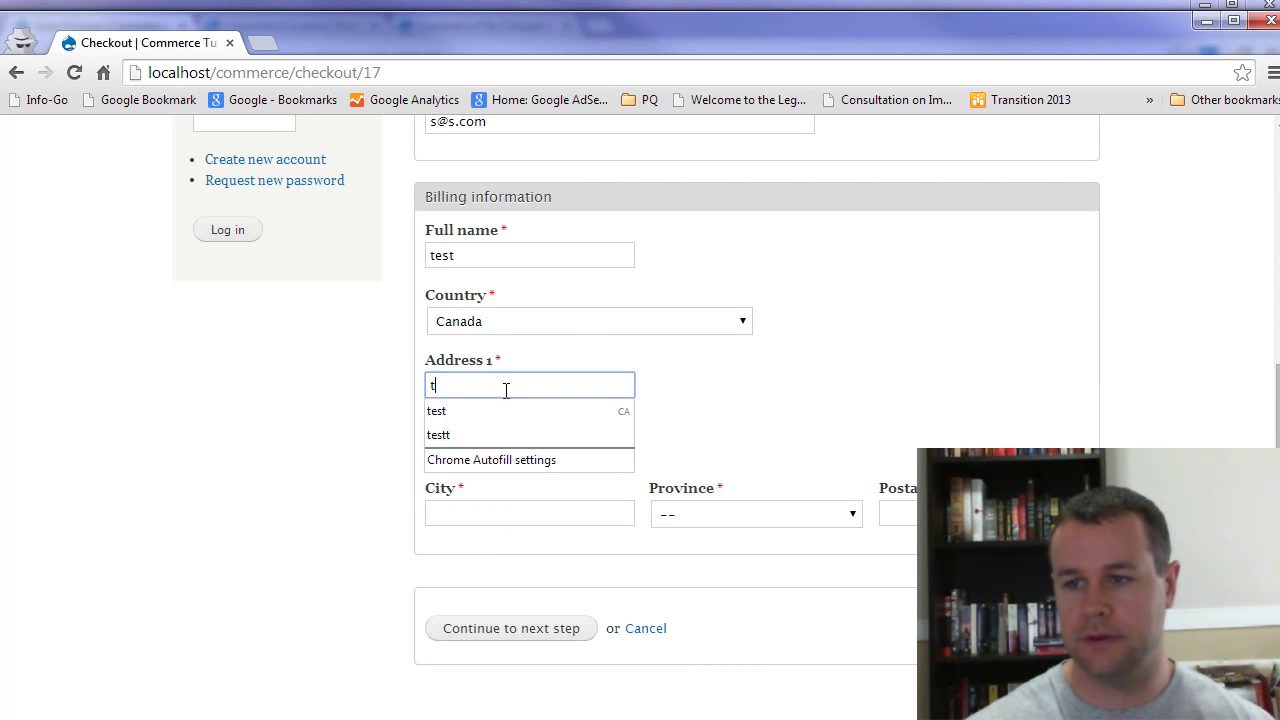
left_click(517, 510)
type("test")
left_click(755, 514)
left_click(736, 556)
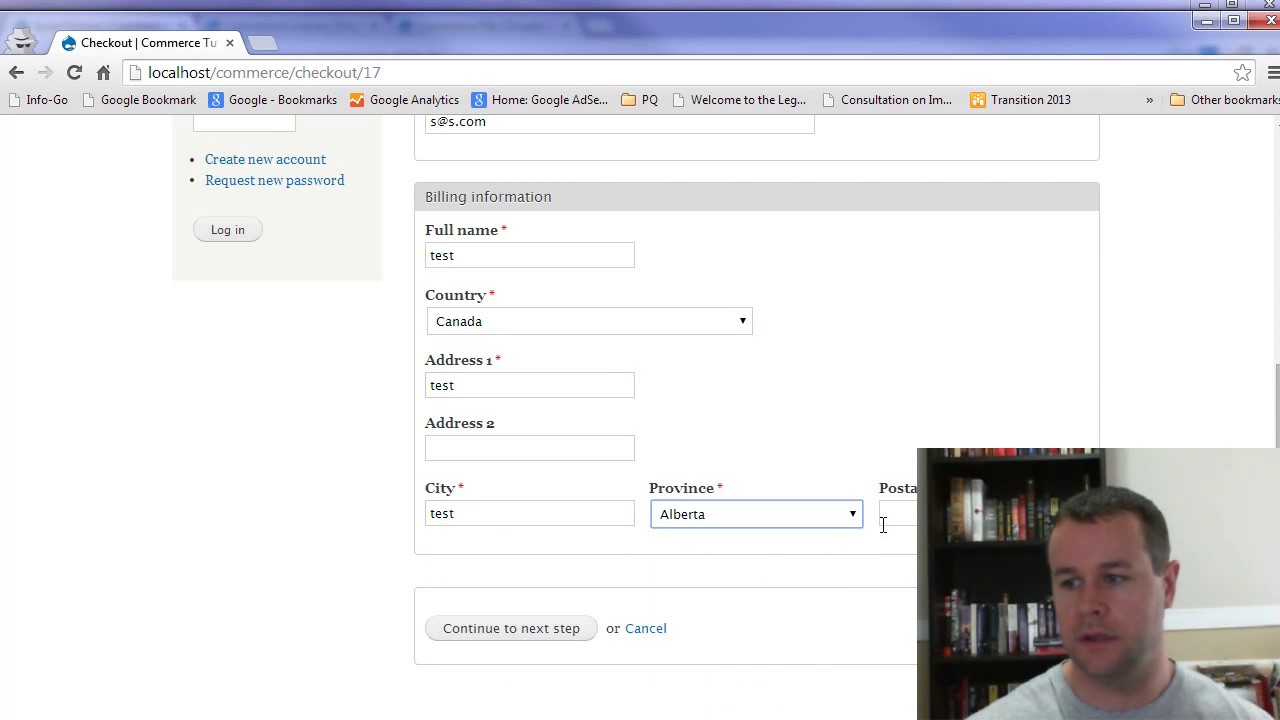
left_click(883, 513)
type("test")
left_click(549, 626)
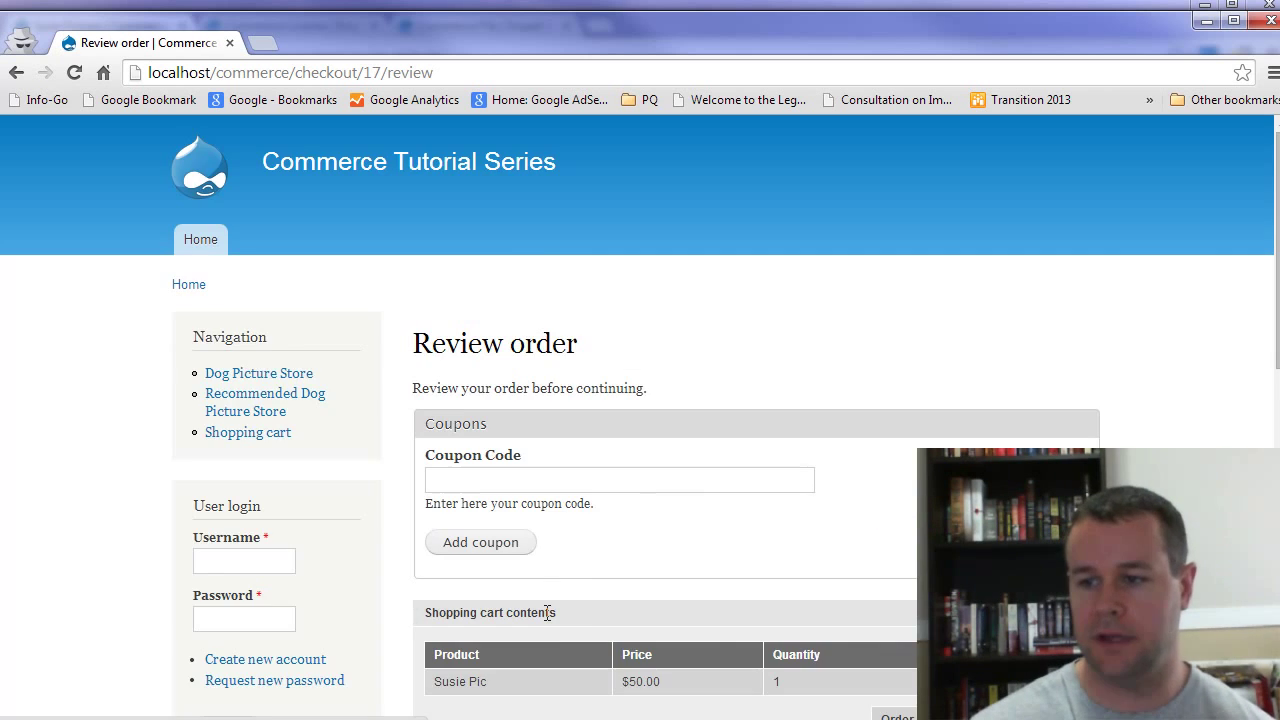
scroll(651, 574, "down", 3)
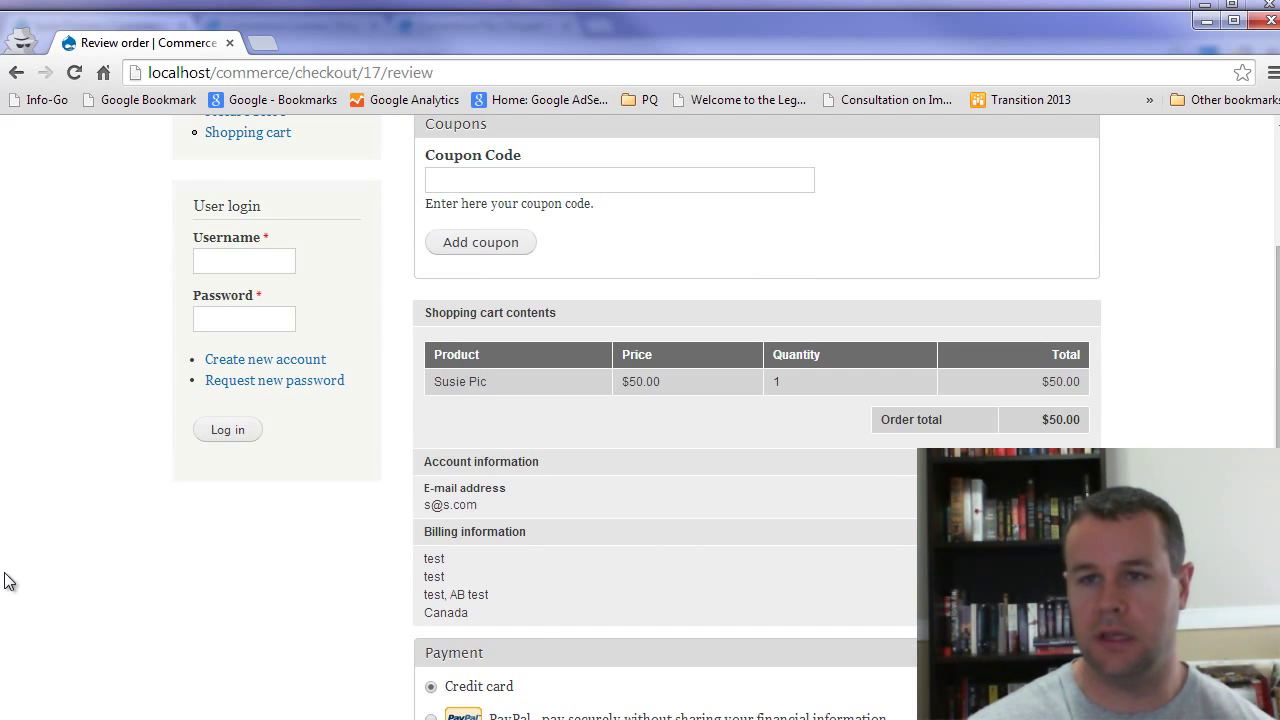
Step: In the admin window, open Store > Licenses to see Susie Pic license 5 still at Created
left_click(213, 6)
mouse_move(214, 108)
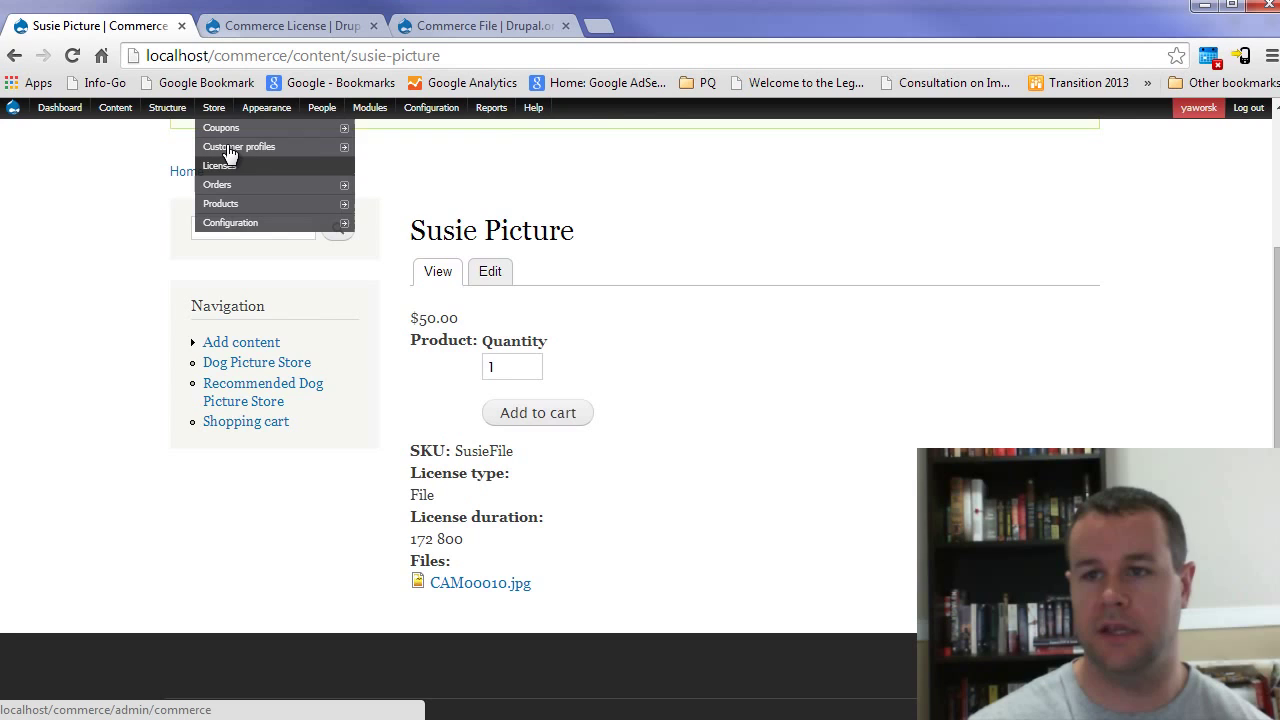
left_click(229, 170)
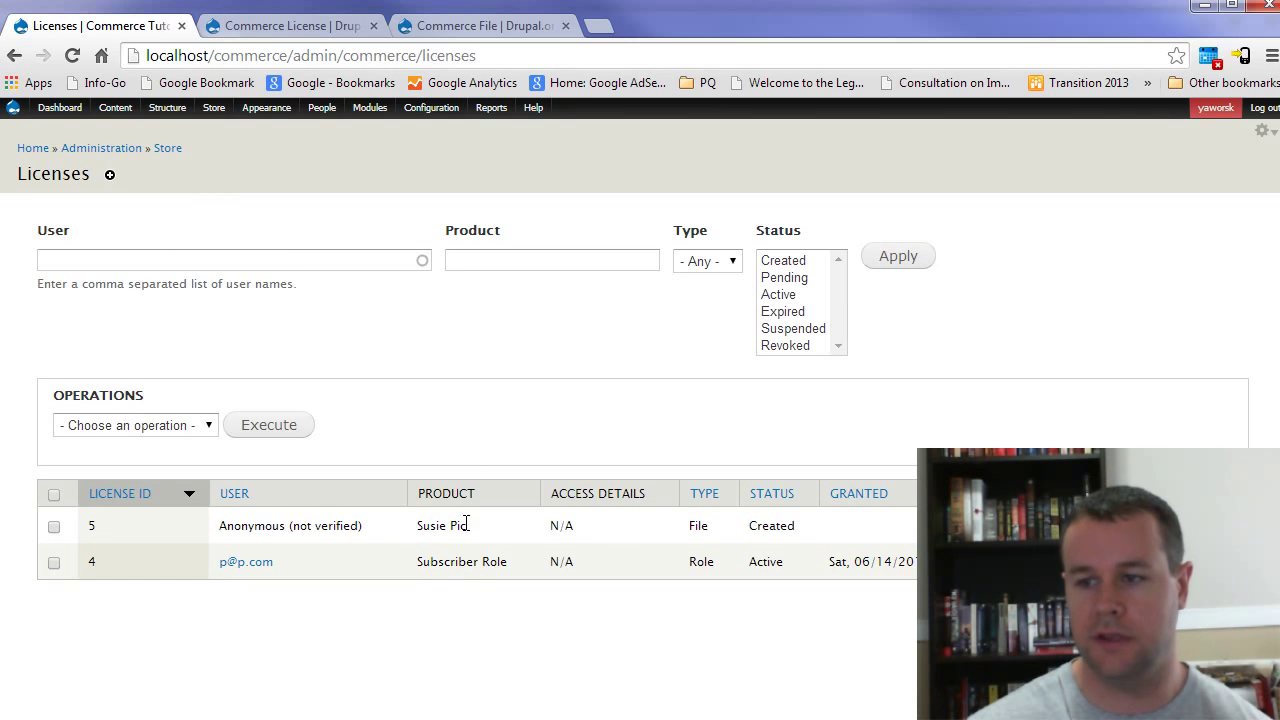
left_click_drag(466, 524, 852, 543)
left_click(866, 548)
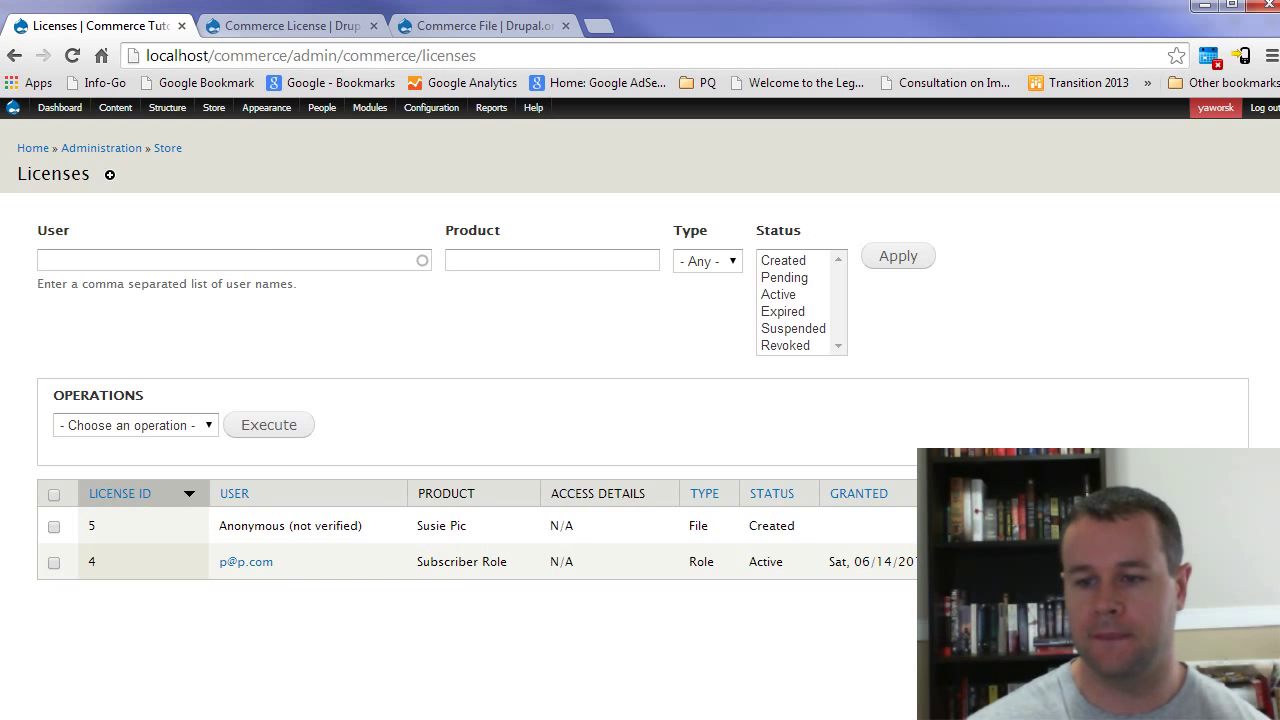
Step: Pay for order 17 with Example payment using the name 'test' to complete checkout
key("alt+Tab")
scroll(796, 559, "down", 3)
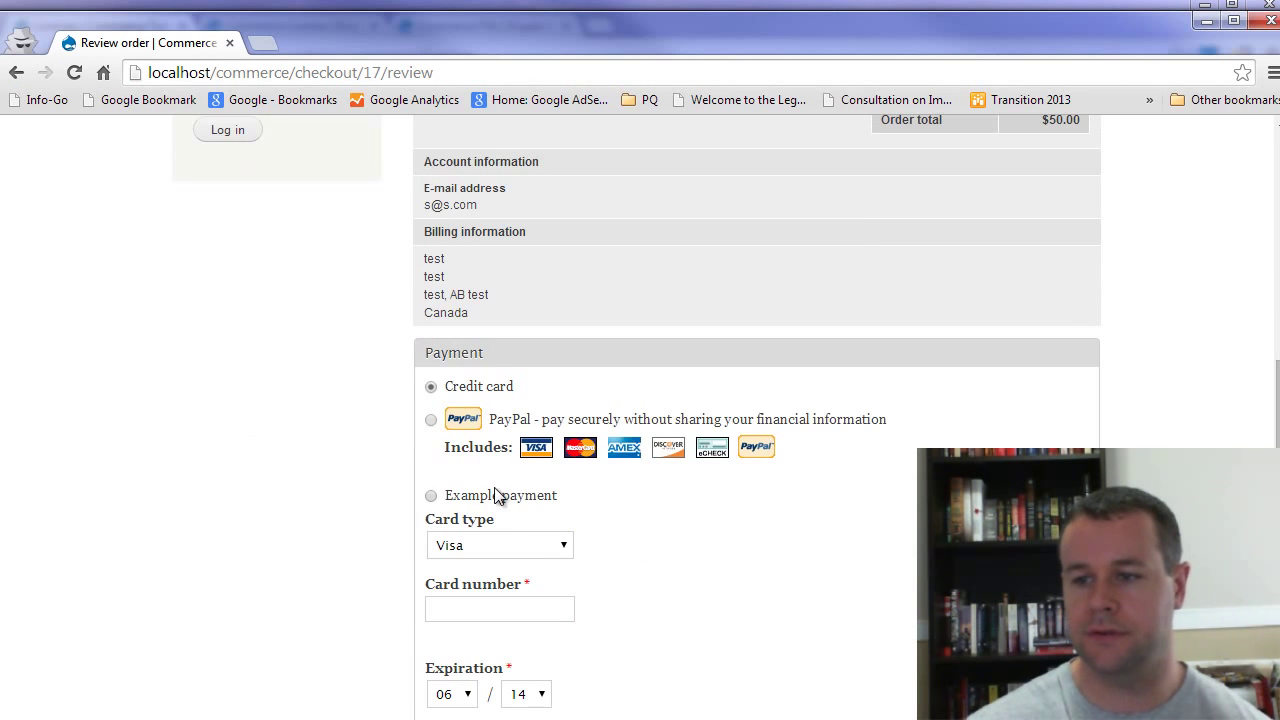
left_click(497, 497)
left_click(500, 546)
type("test")
left_click(501, 675)
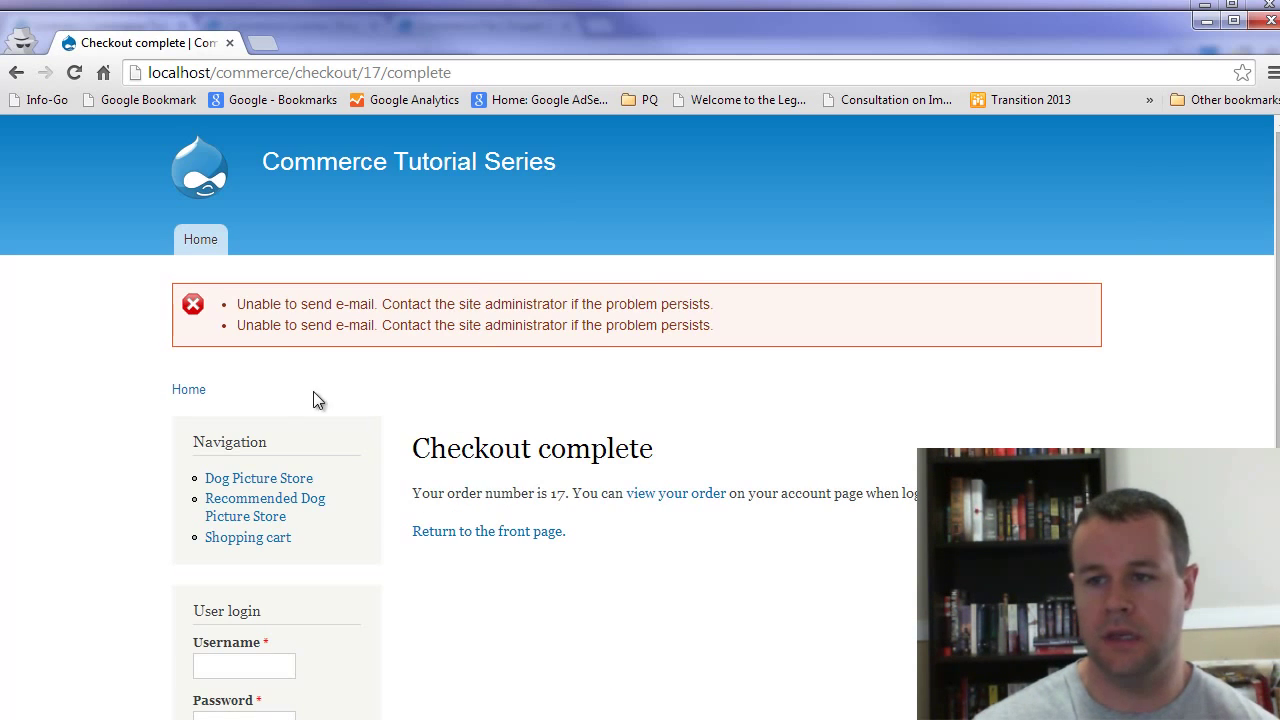
scroll(824, 548, "down", 1)
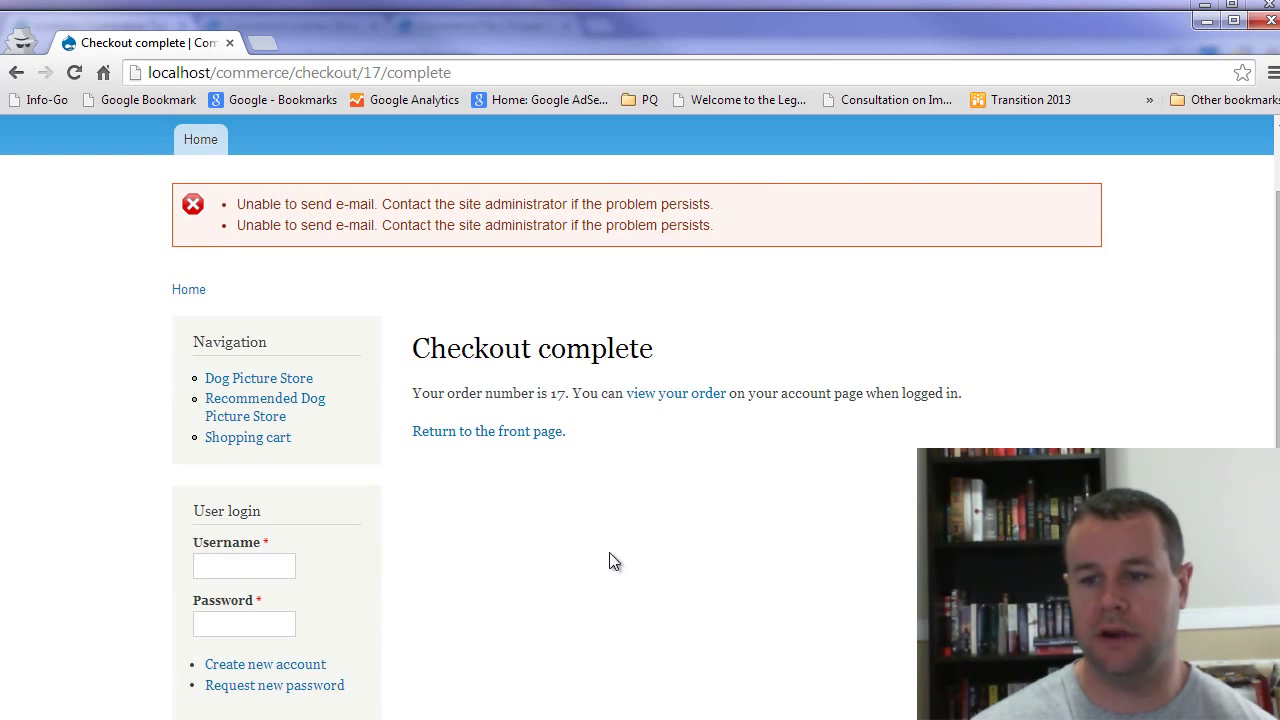
key("alt+Tab")
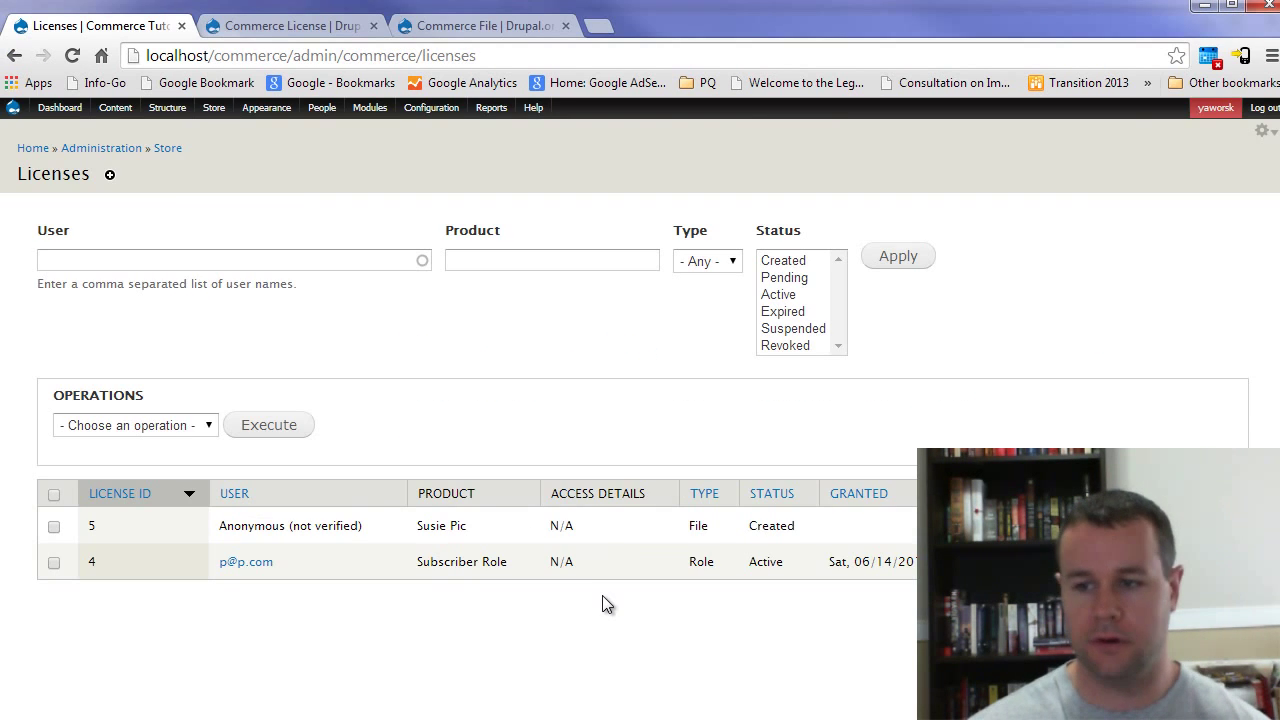
key("F5")
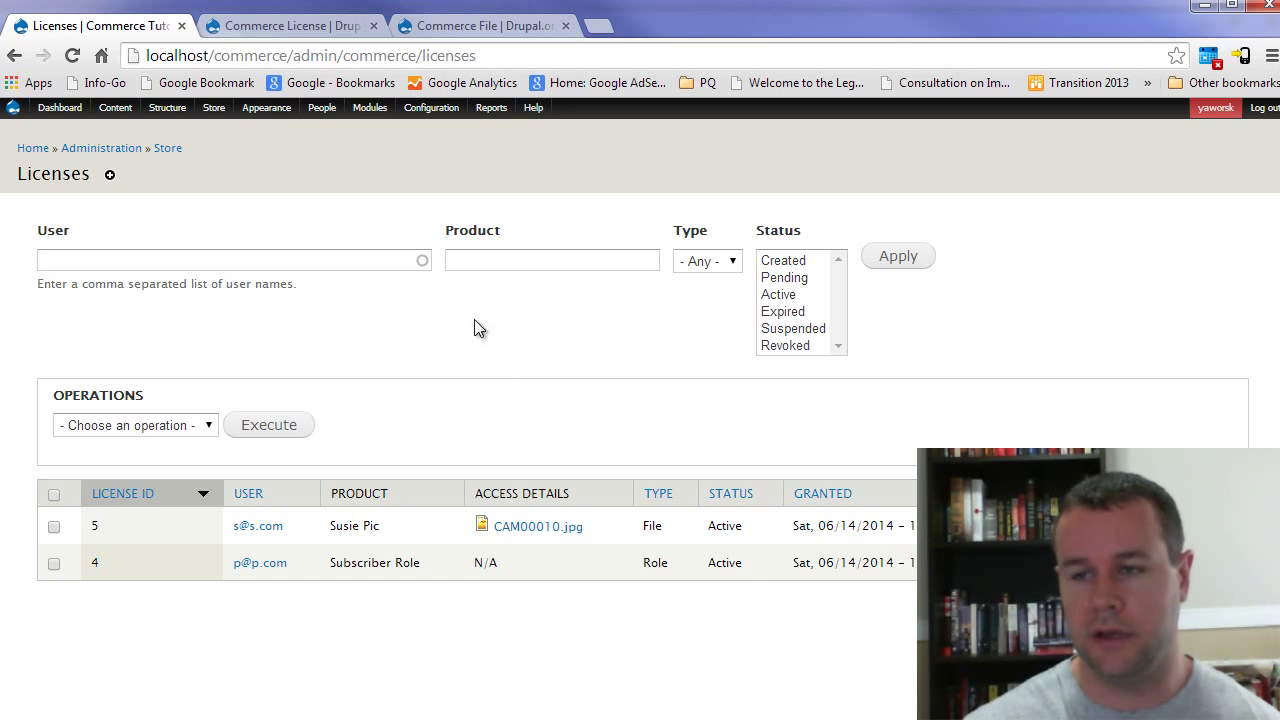
Step: Give the new customer account a password, confirm it, and save the account
left_click(322, 108)
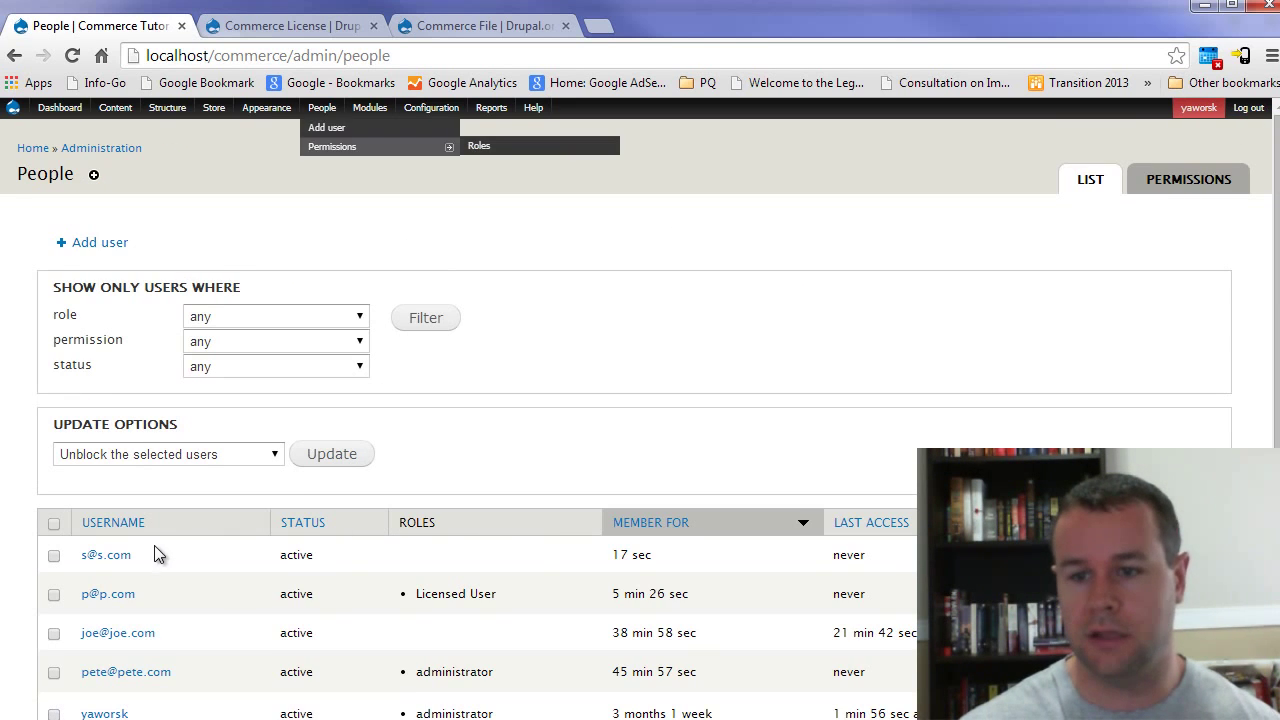
left_click(1180, 554)
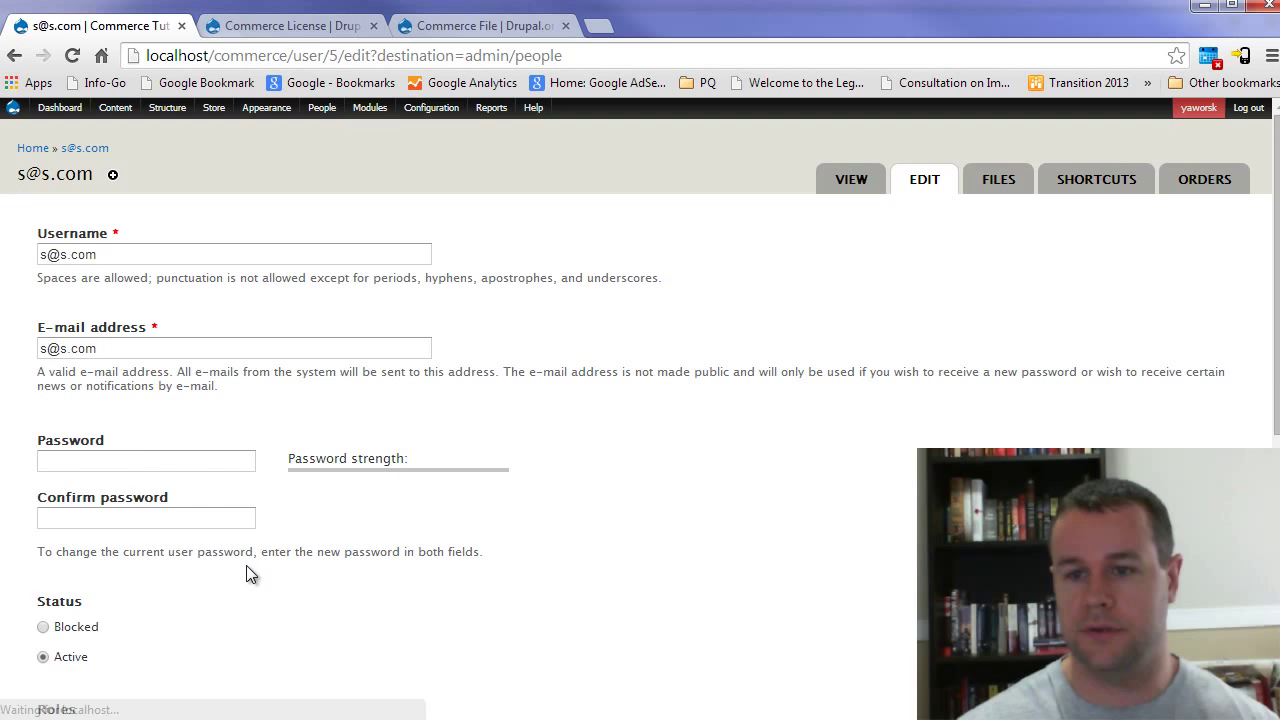
left_click(124, 462)
type("123456")
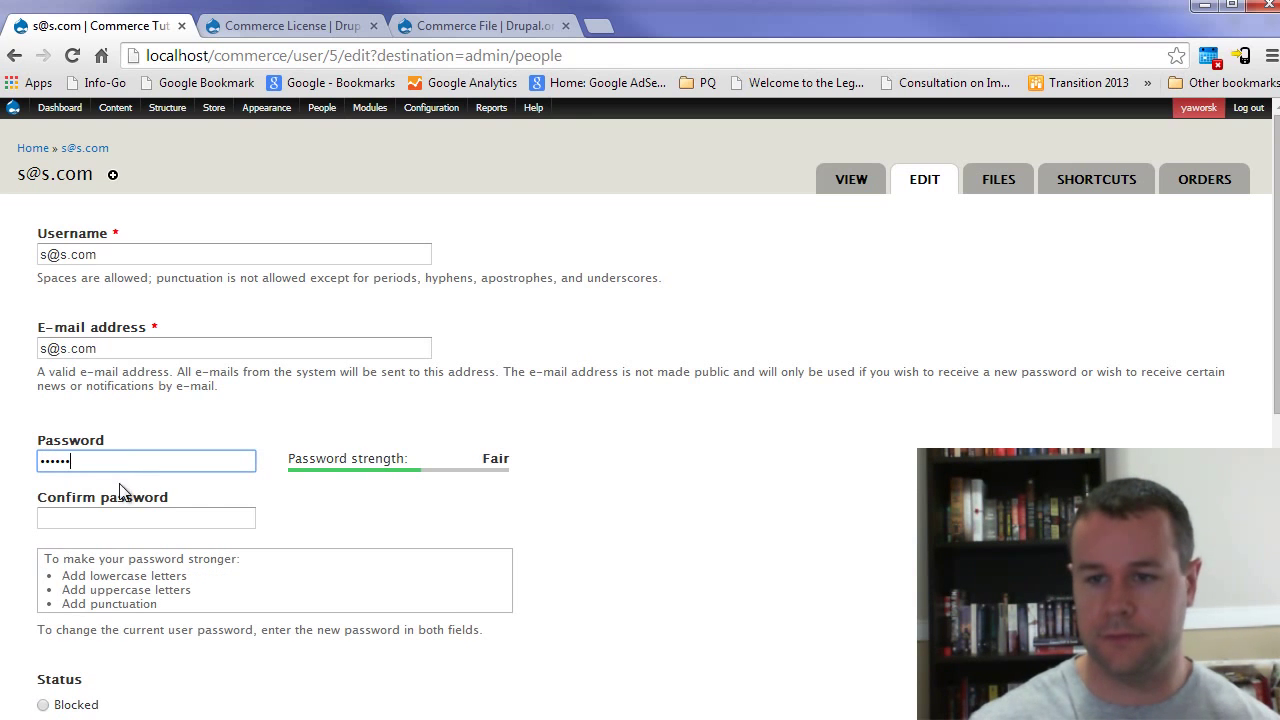
left_click(109, 520)
type("123456")
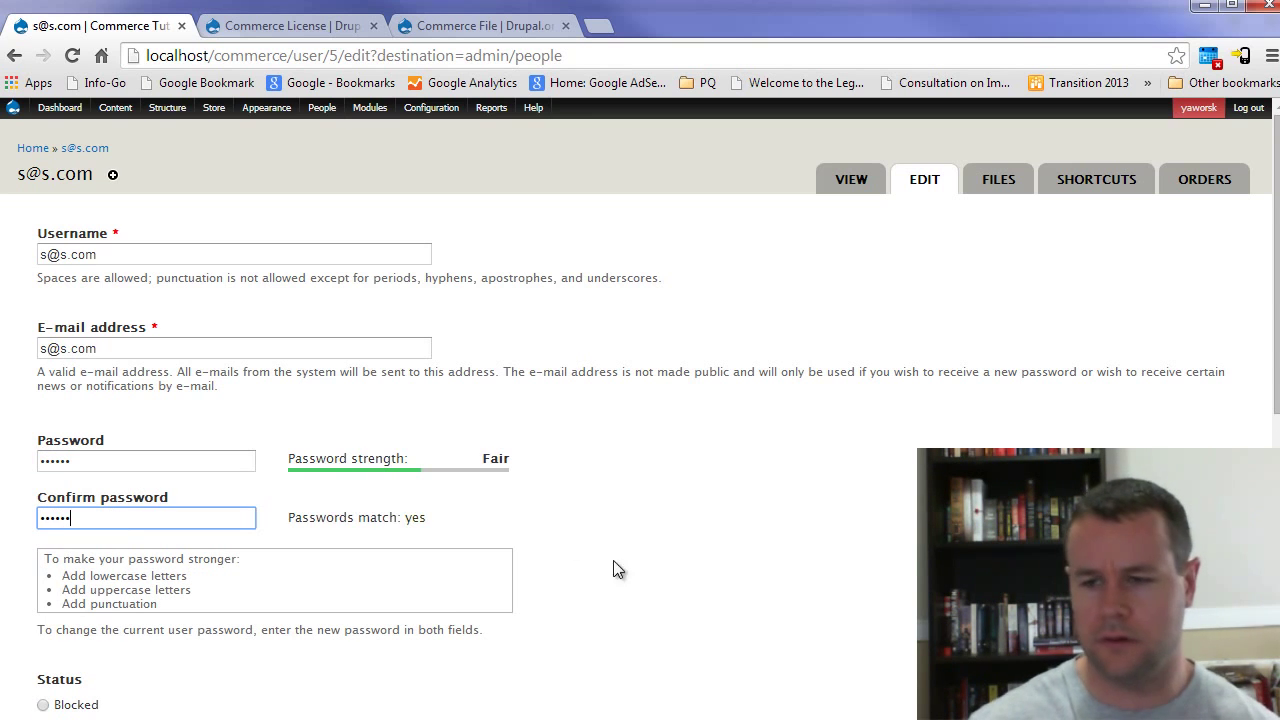
scroll(613, 561, "down", 6)
left_click(72, 640)
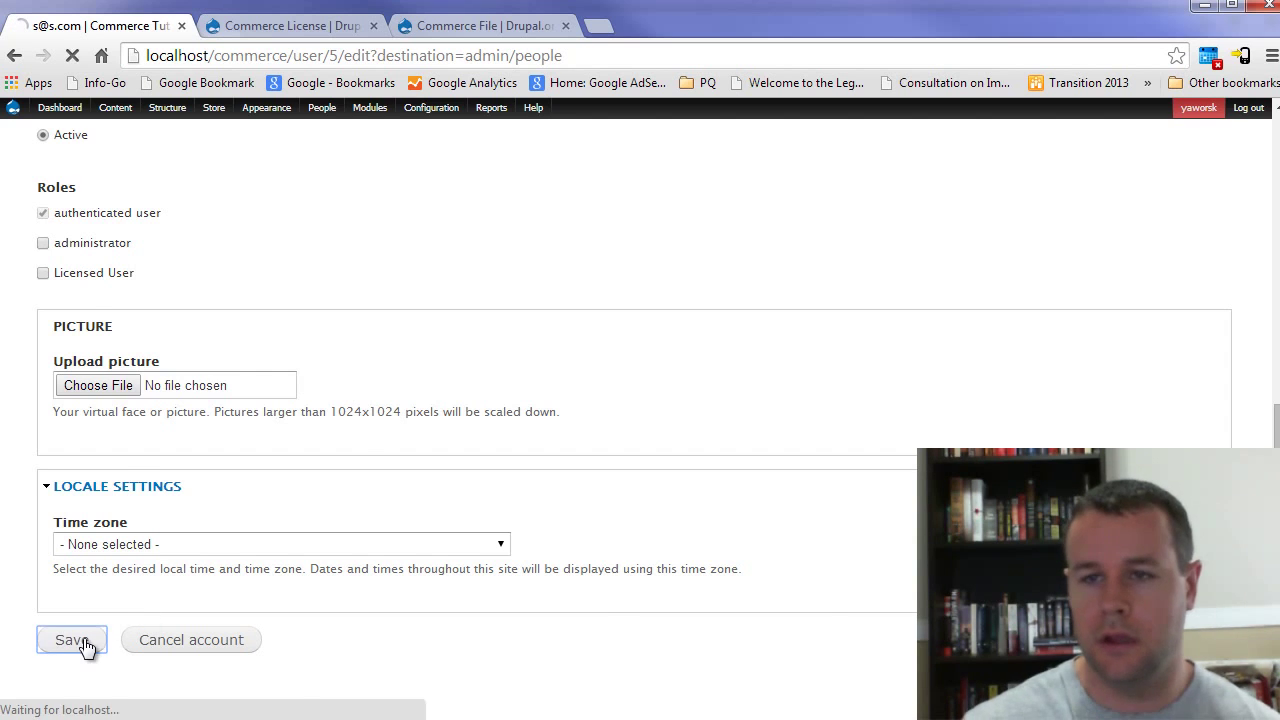
Step: In the storefront window, log in as the new customer
key("alt+Tab")
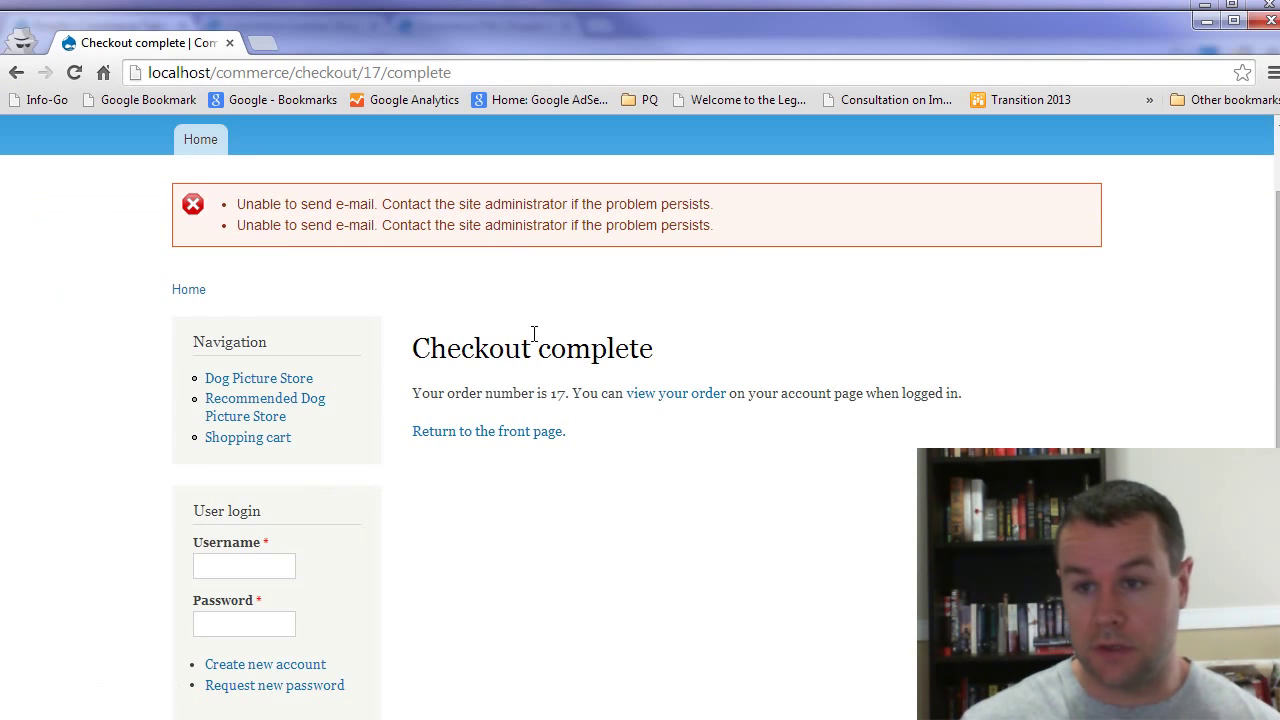
left_click(240, 566)
type("S\"")
key("BackSpace")
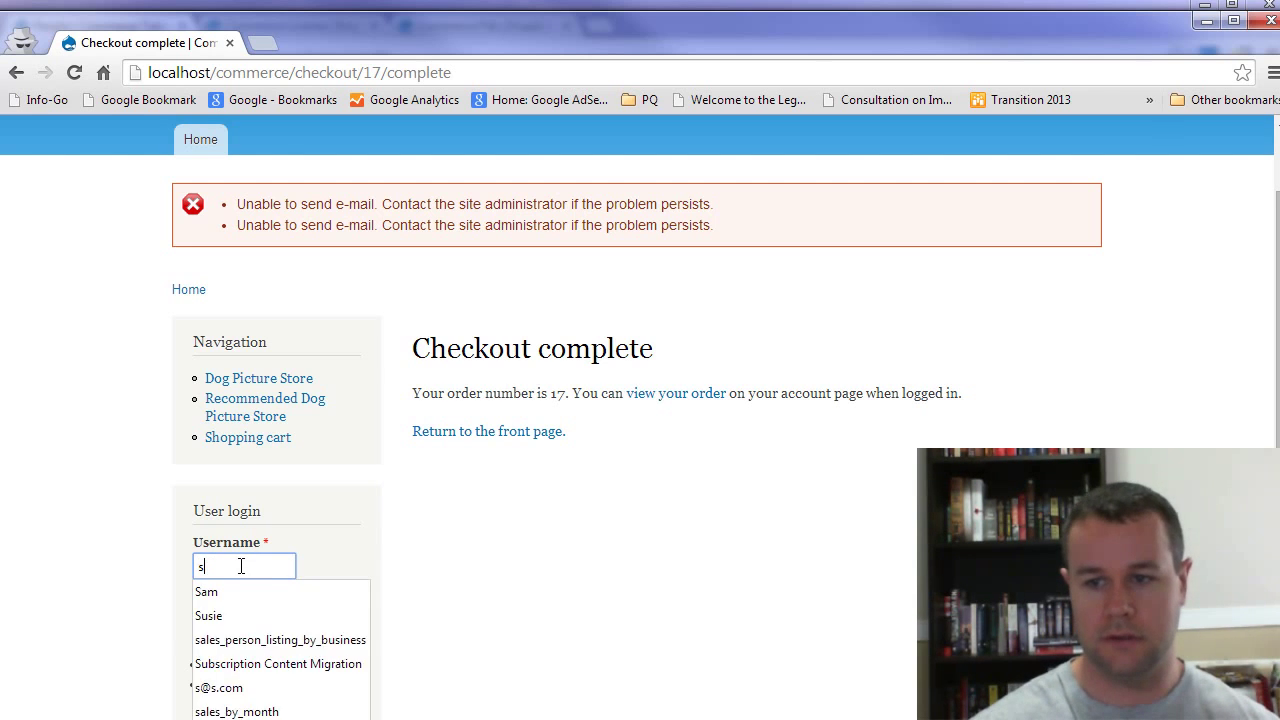
type("@s.")
key("Down")
key("Tab")
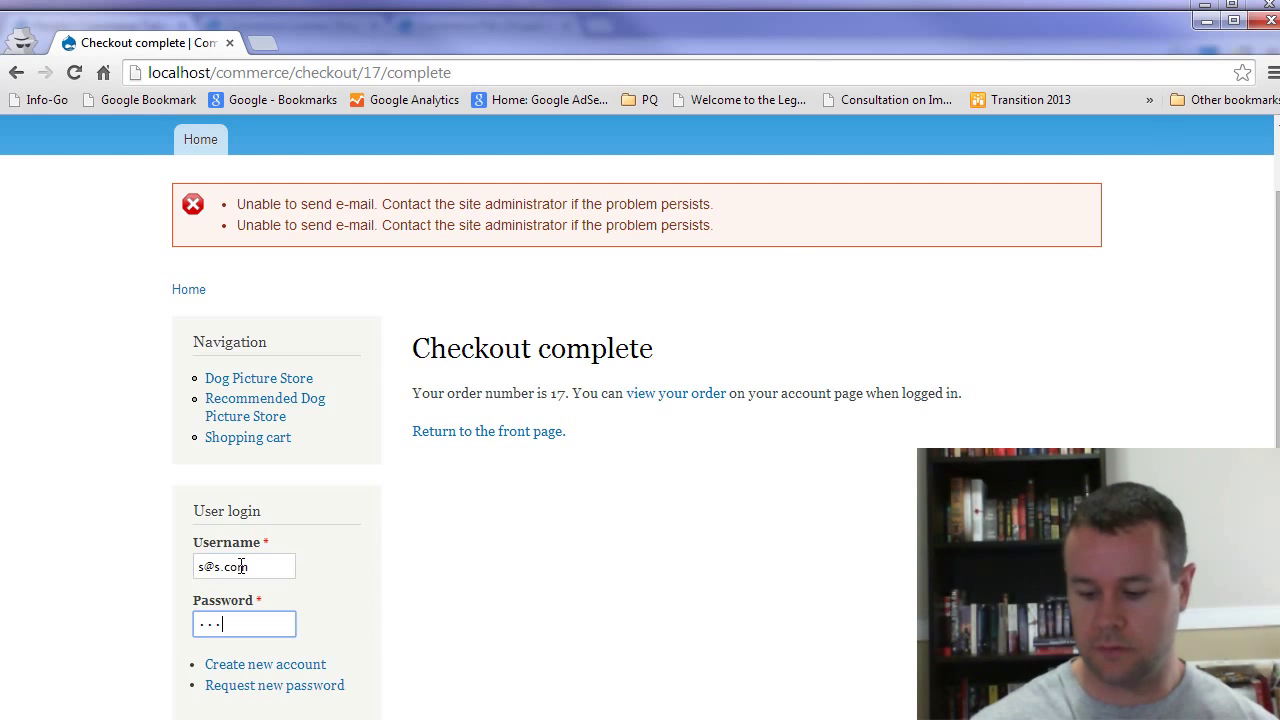
scroll(345, 543, "down", 2)
left_click(223, 534)
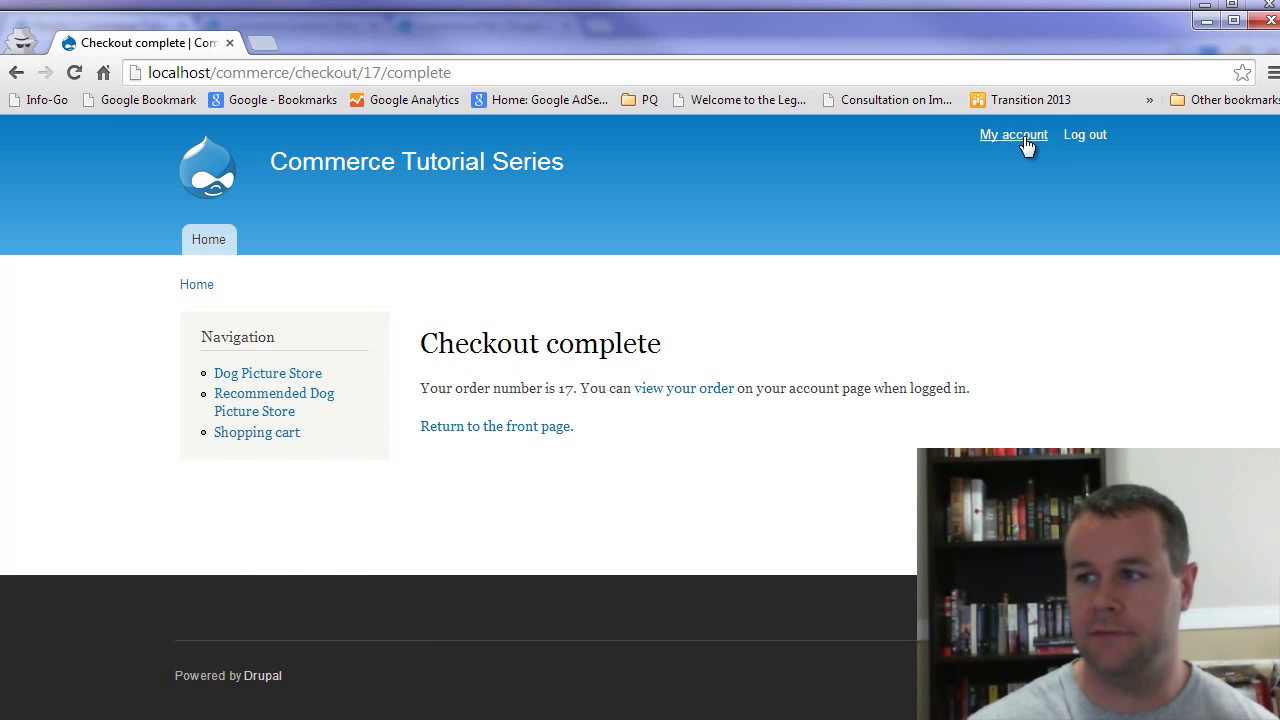
Step: Download CAM00010.jpg from the customer's My account Files page
left_click(1025, 141)
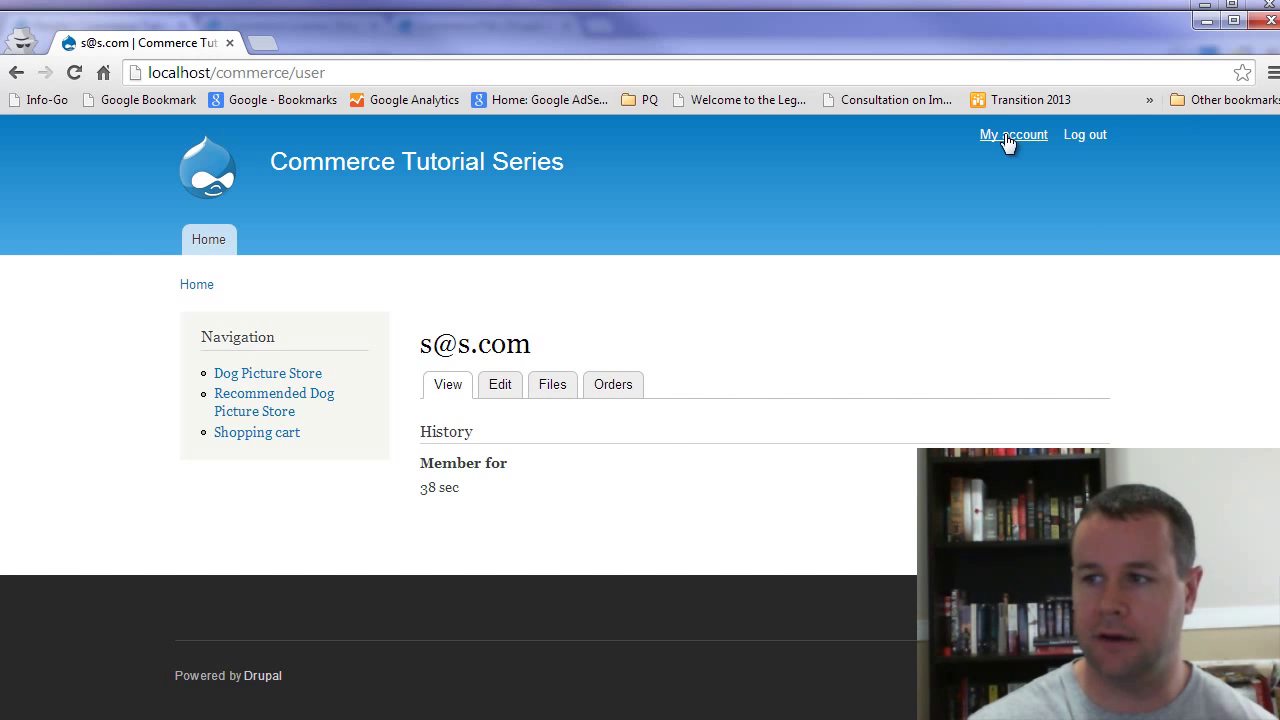
left_click(553, 386)
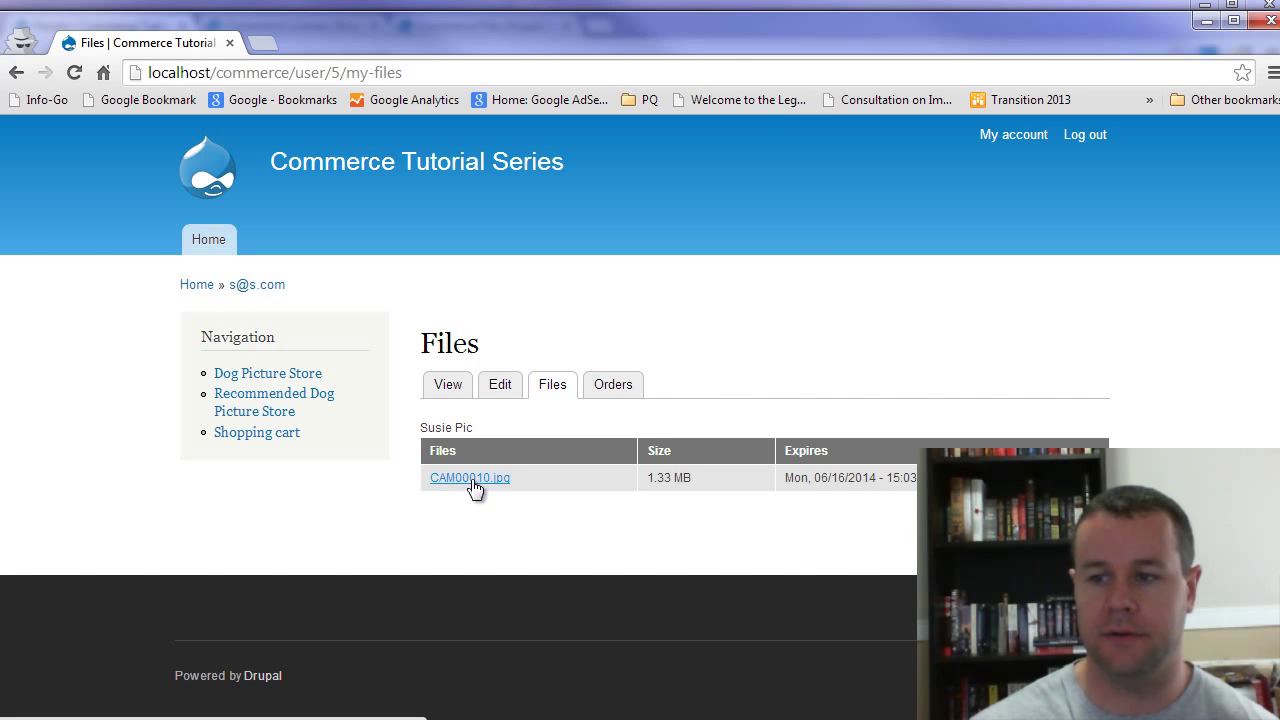
left_click(471, 479)
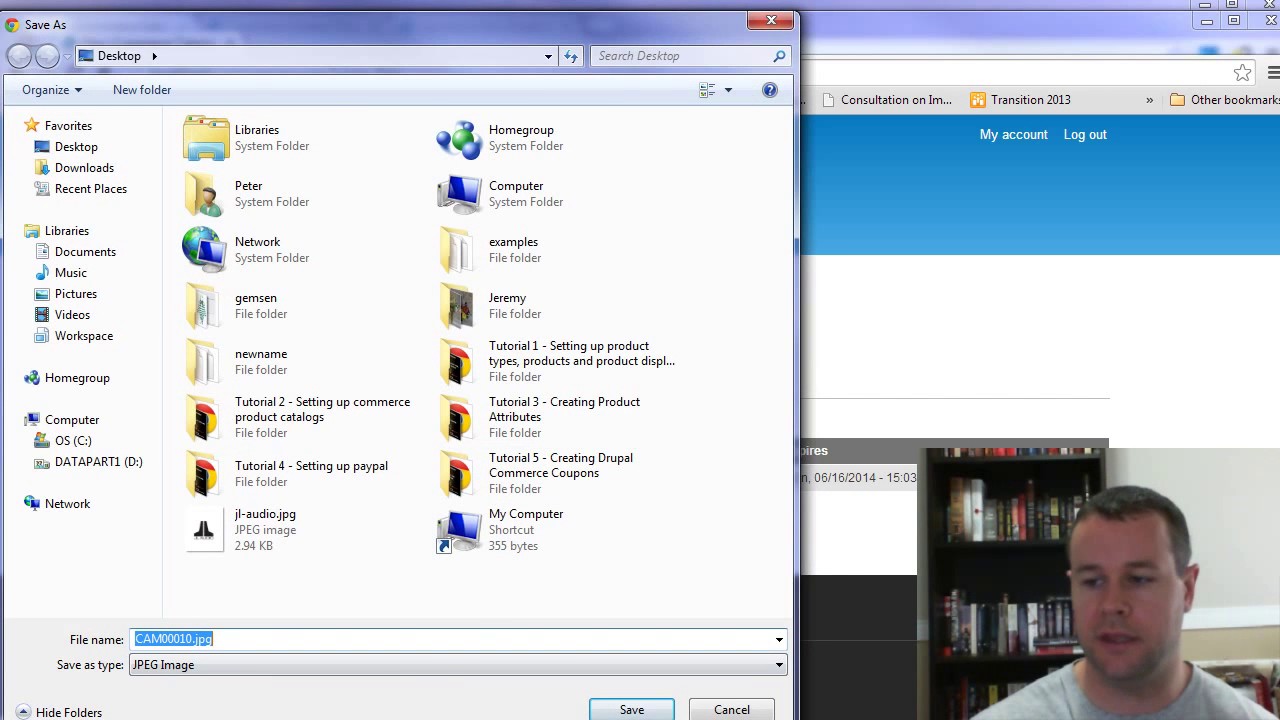
key("Return")
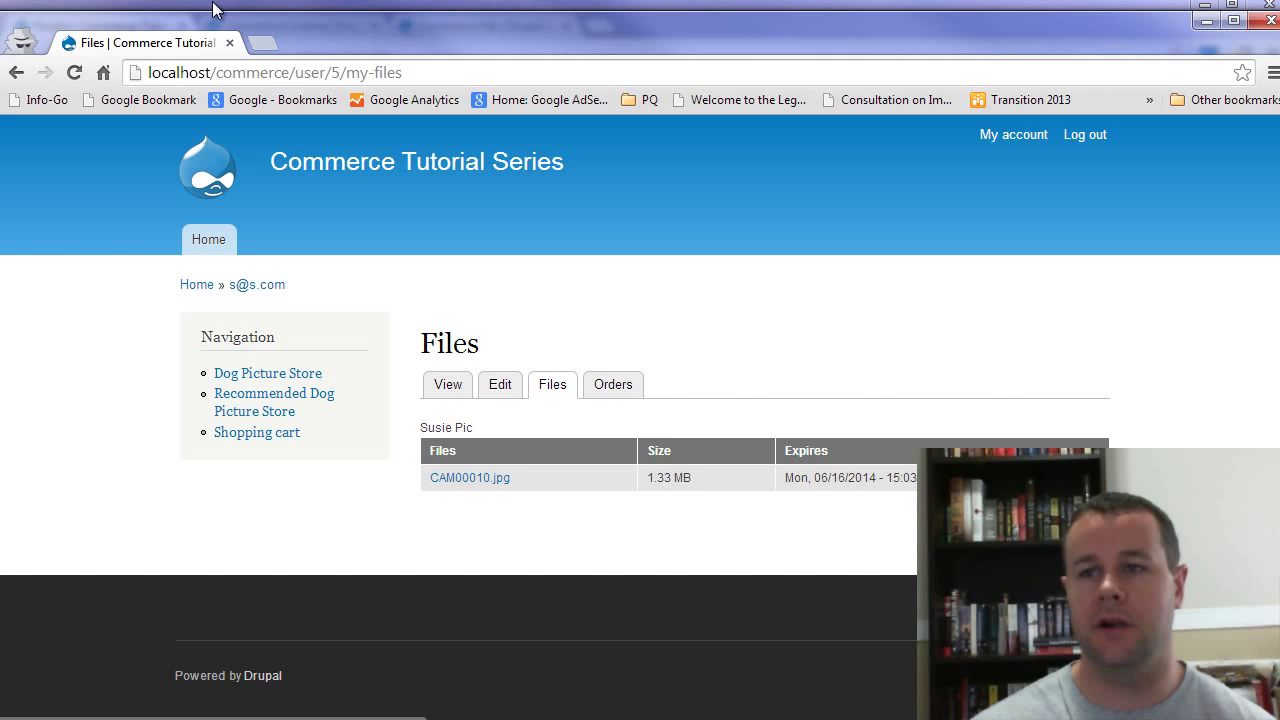
Step: Return to the admin window and go to the Commerce checkout settings page
left_click(220, 6)
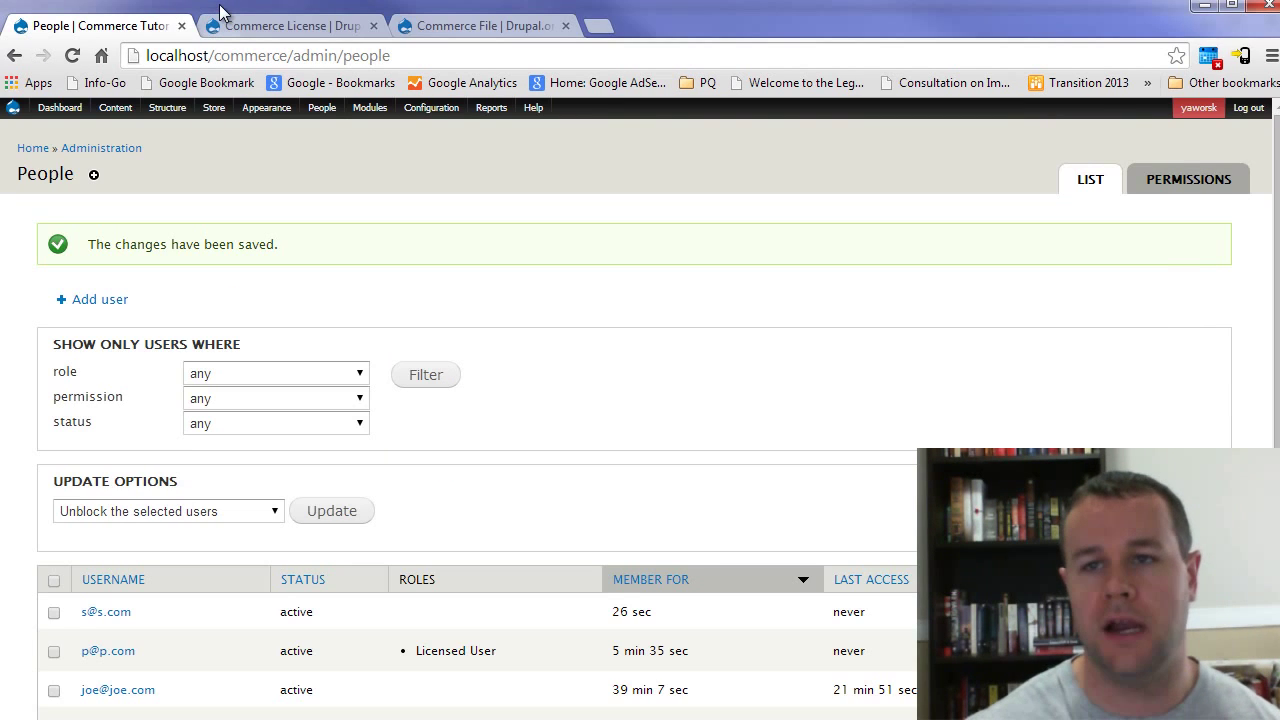
mouse_move(335, 145)
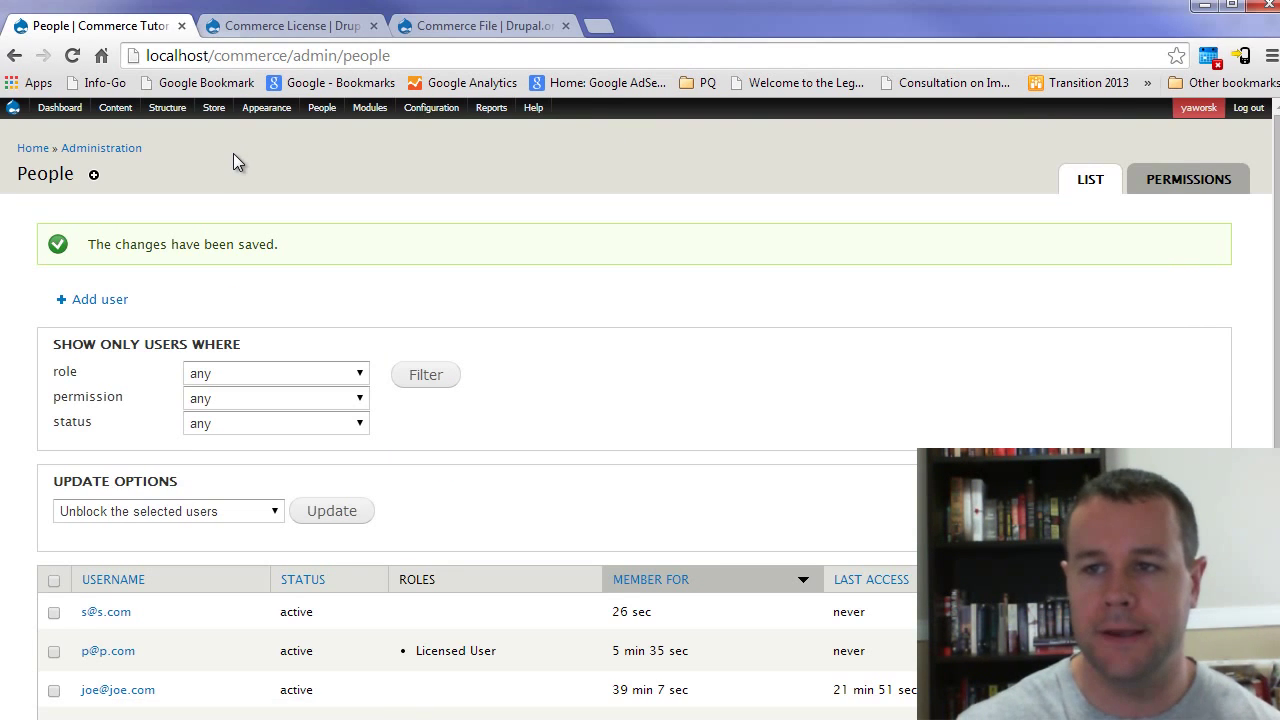
mouse_move(214, 110)
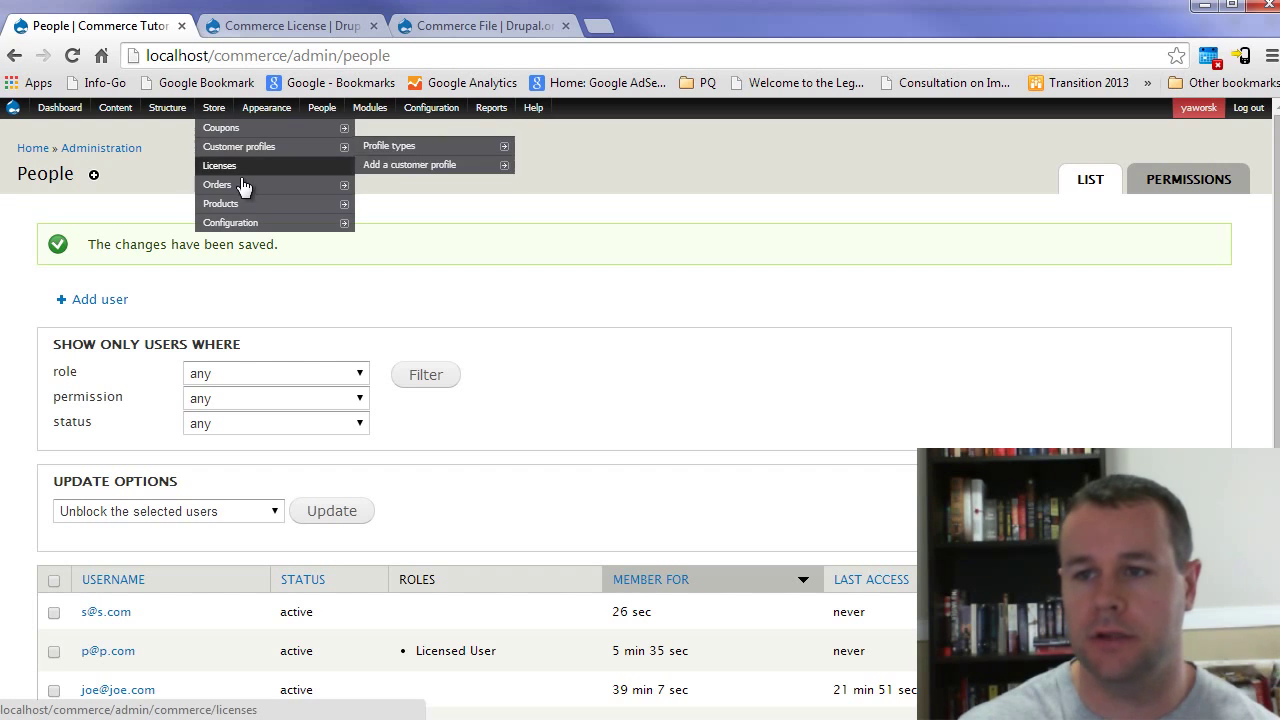
mouse_move(241, 190)
mouse_move(330, 222)
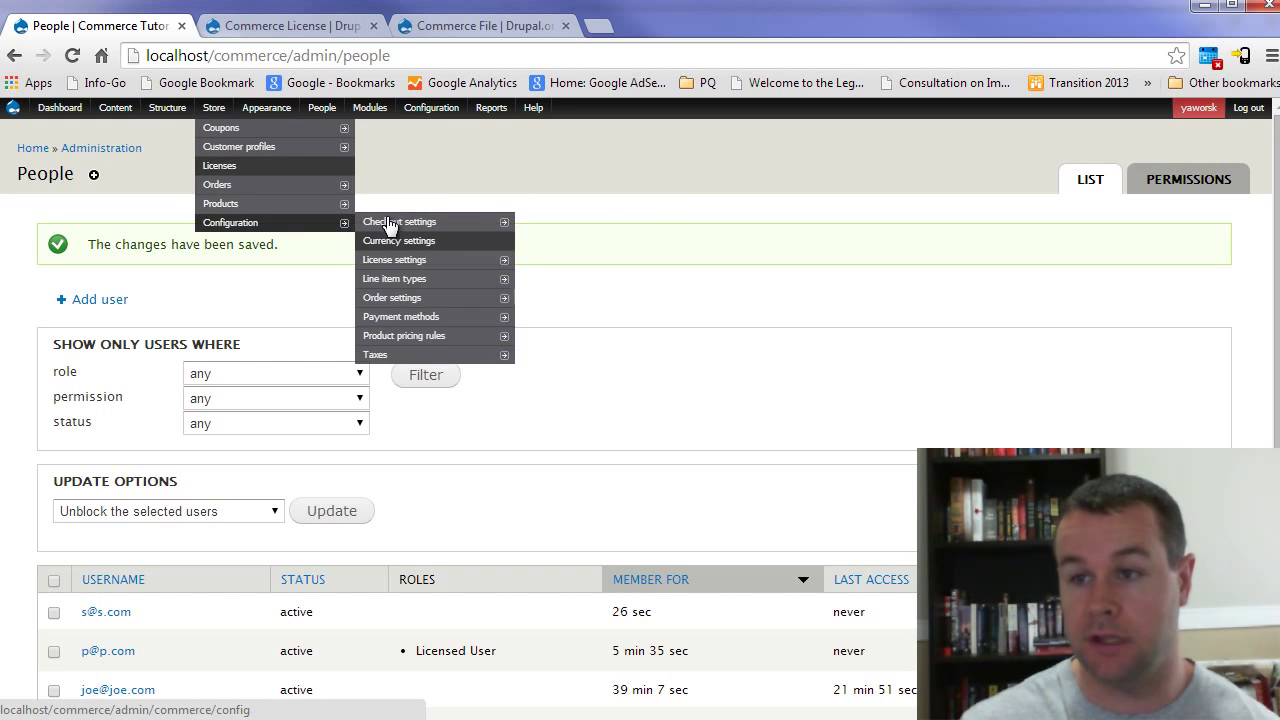
mouse_move(398, 224)
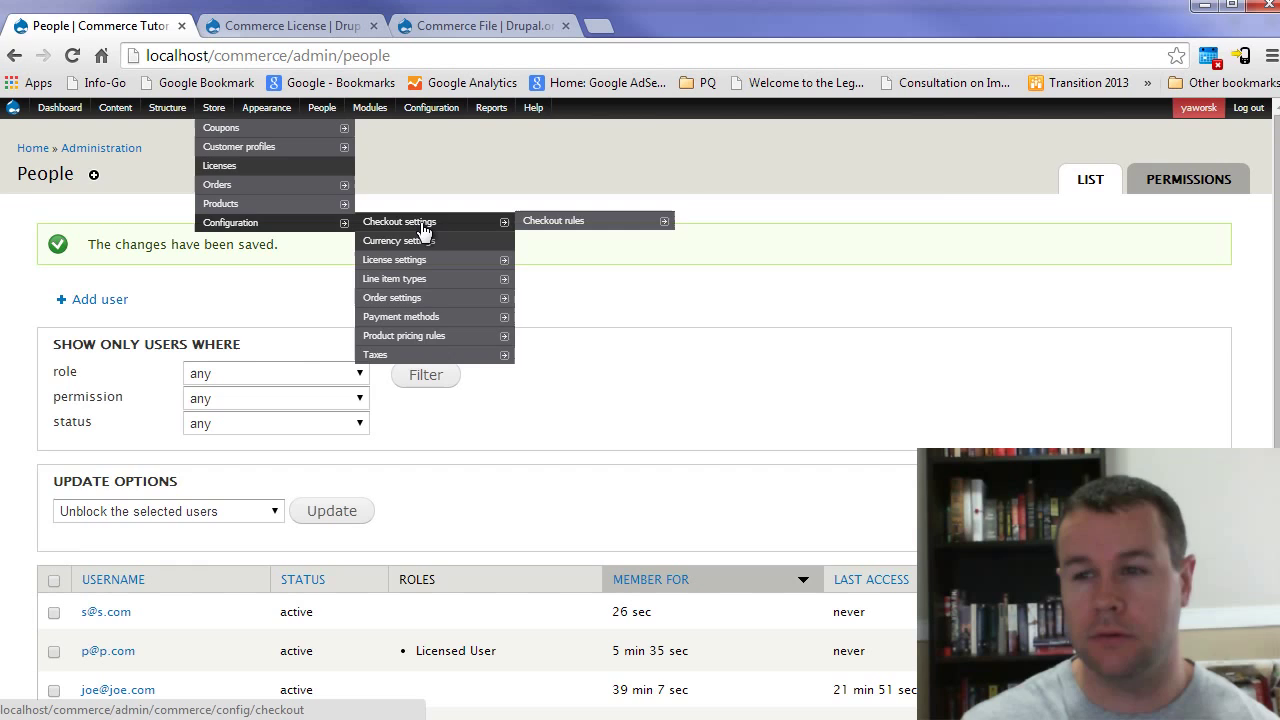
left_click(422, 228)
Step: Move License completion message and License information into Checkout complete and save the configuration
scroll(349, 525, "down", 3)
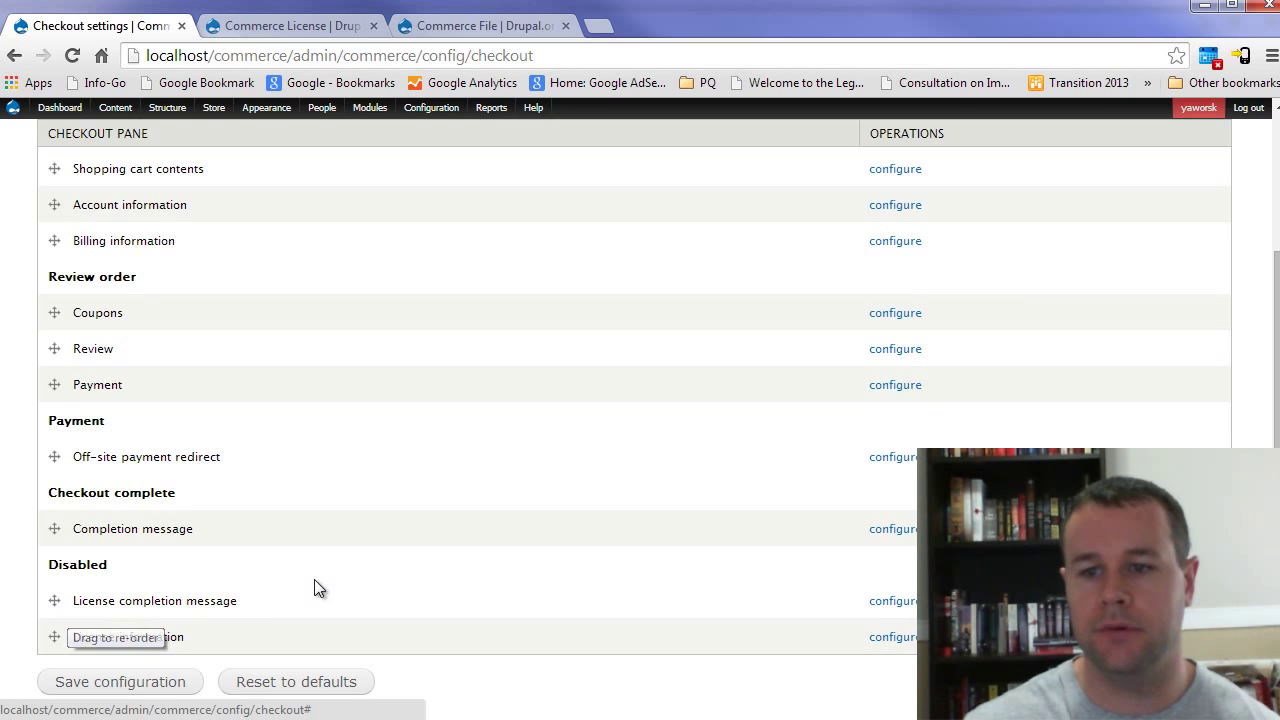
scroll(187, 486, "up", 1)
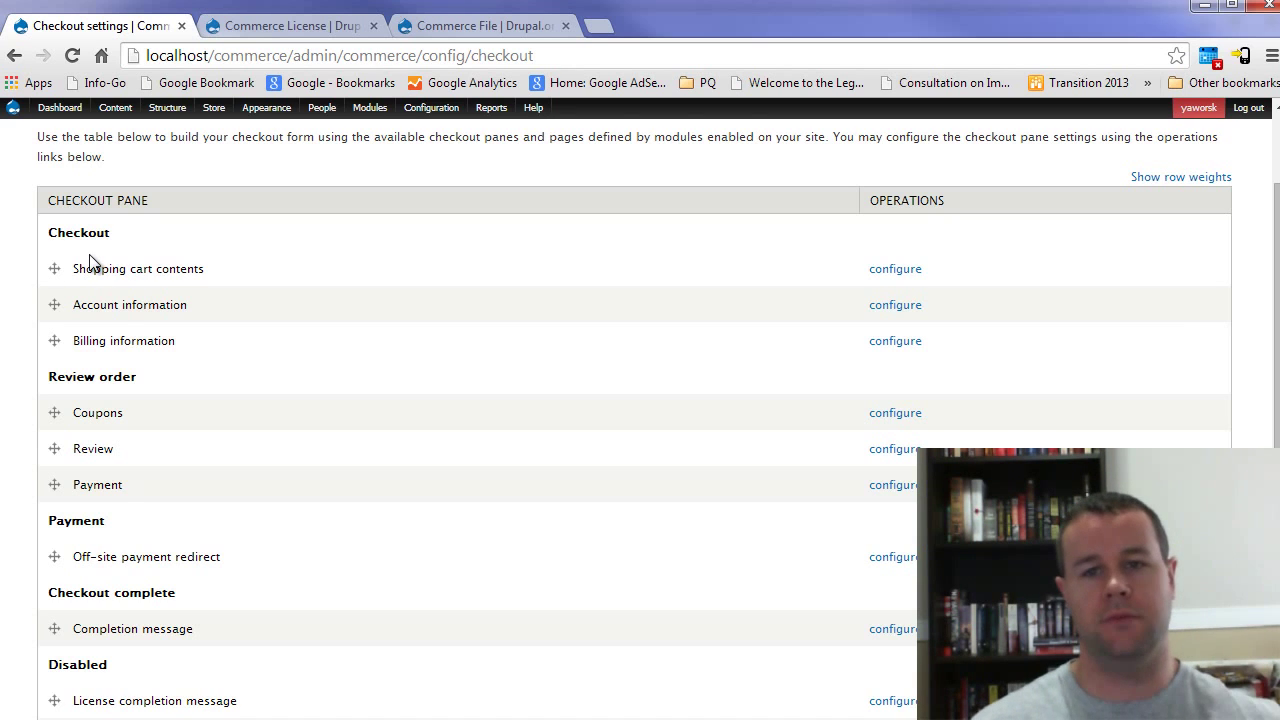
double_click(116, 413)
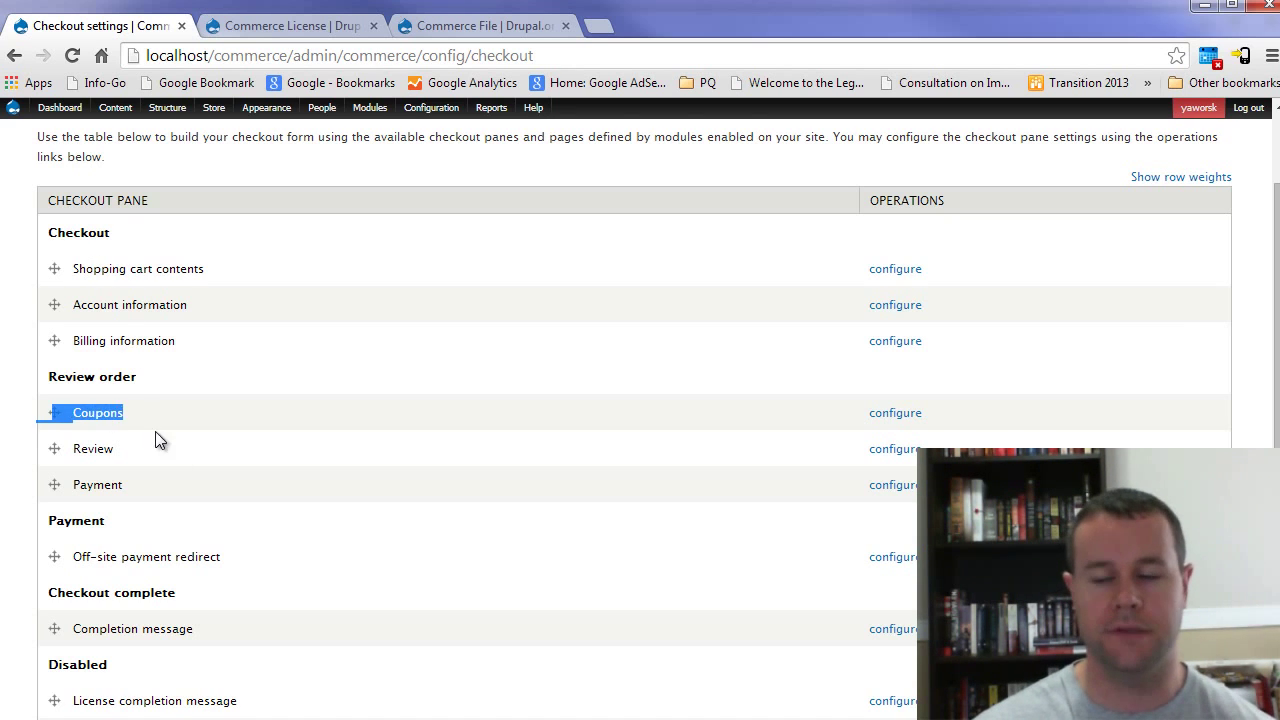
left_click(105, 400)
scroll(105, 555, "down", 1)
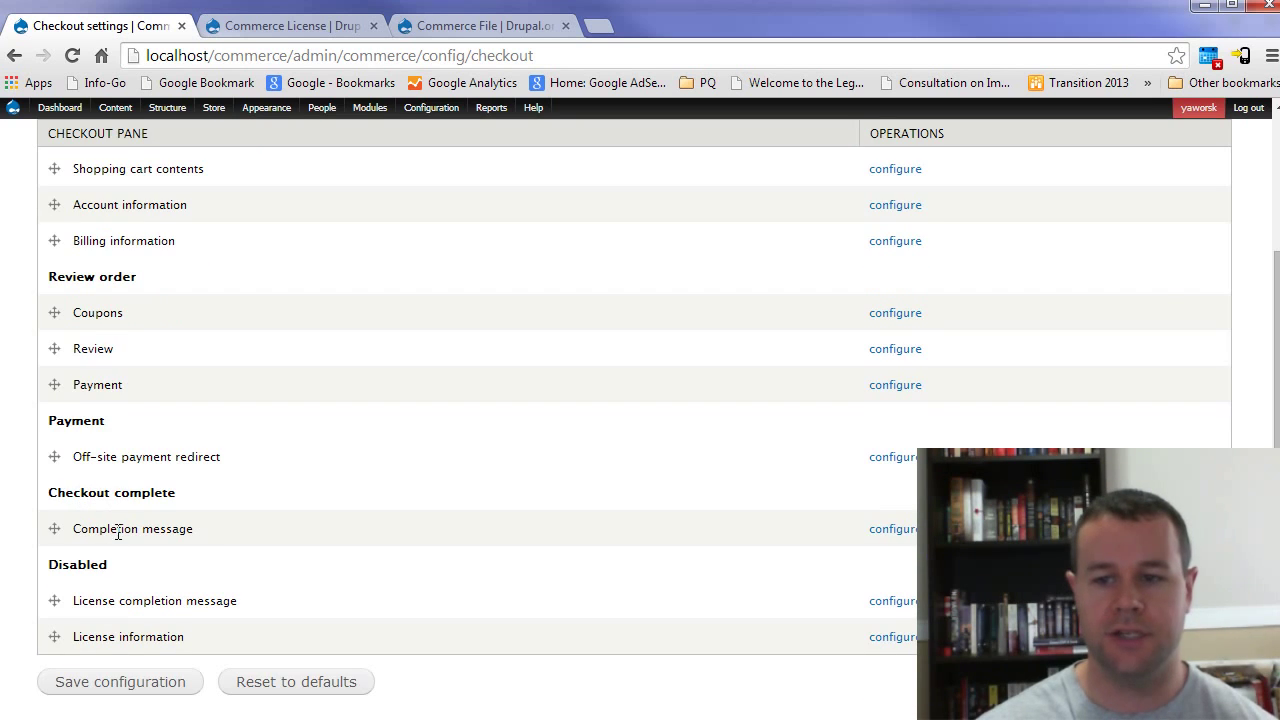
left_click_drag(53, 598, 54, 569)
scroll(63, 665, "down", 1)
left_click(146, 677)
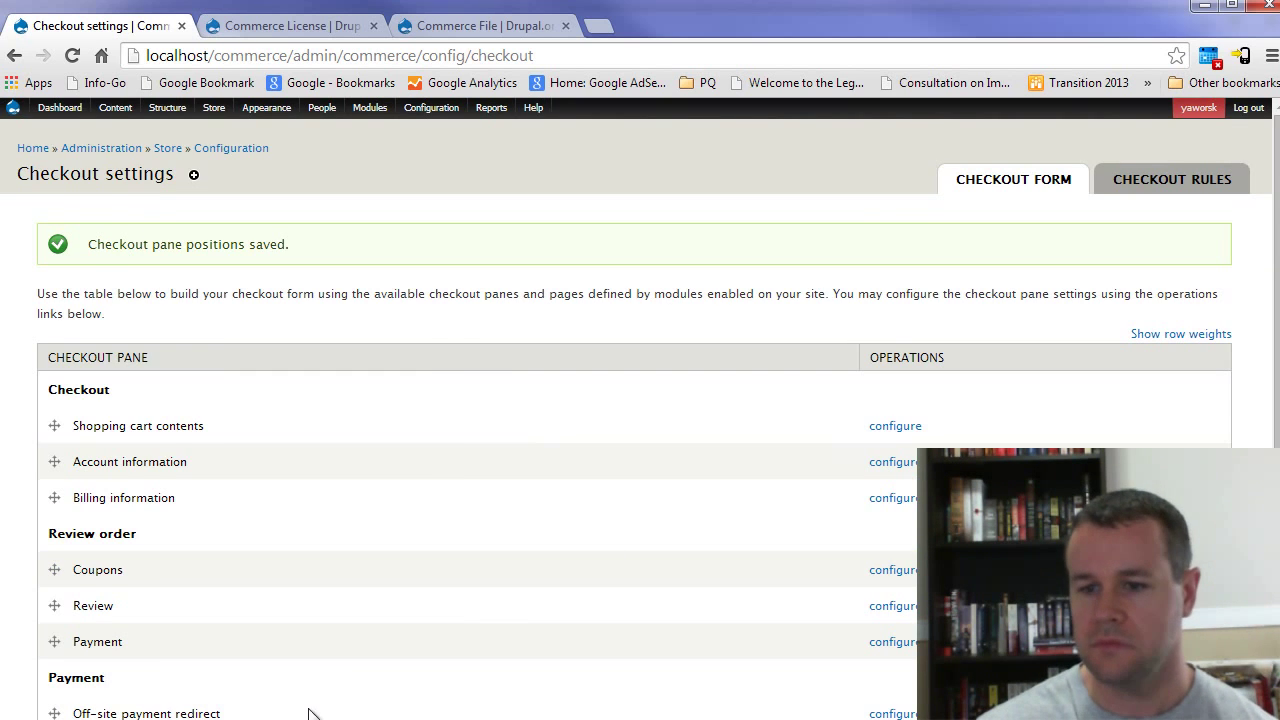
Step: In the incognito window, log out, add Susie Pic to the cart and start checkout
key("alt+Tab")
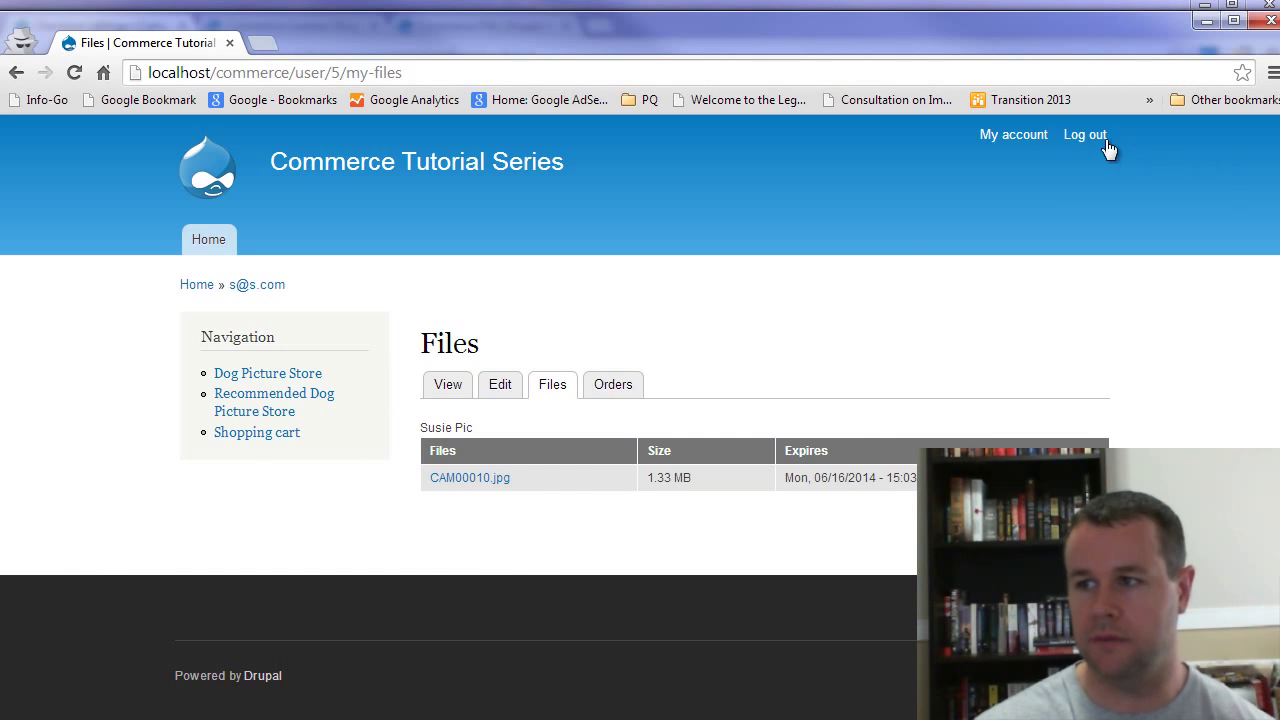
left_click(1104, 139)
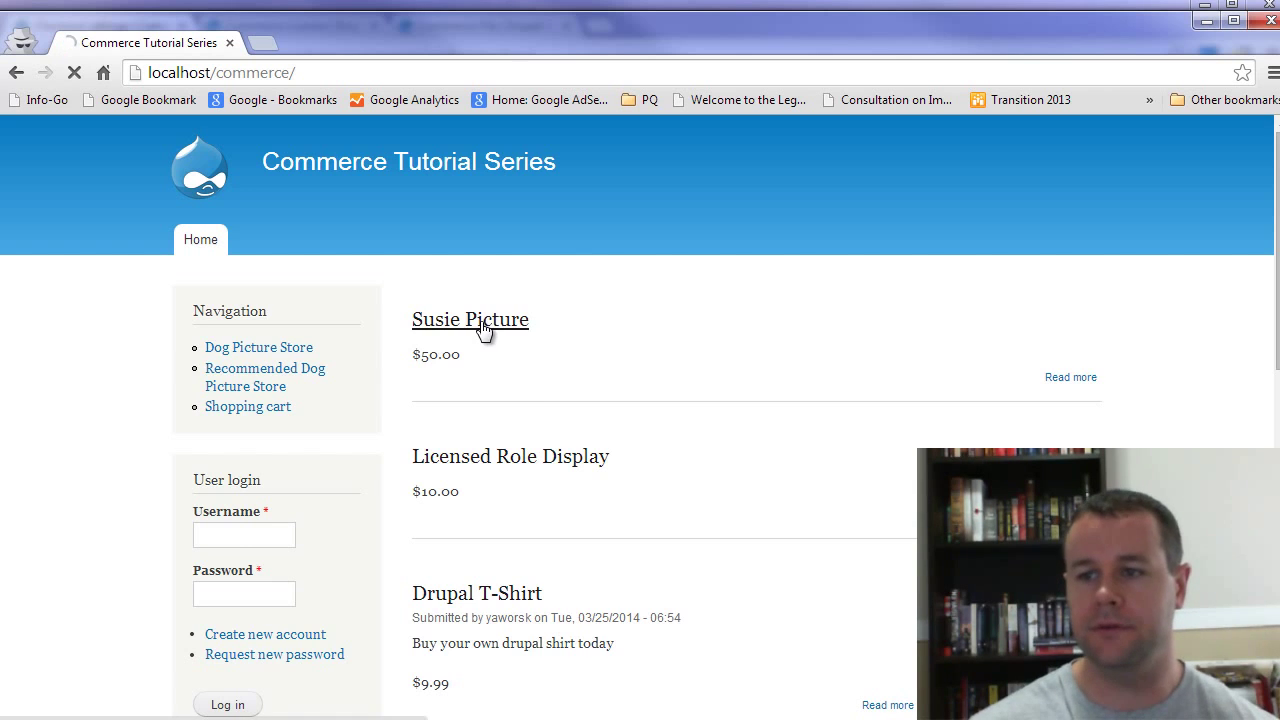
left_click(487, 330)
left_click(546, 485)
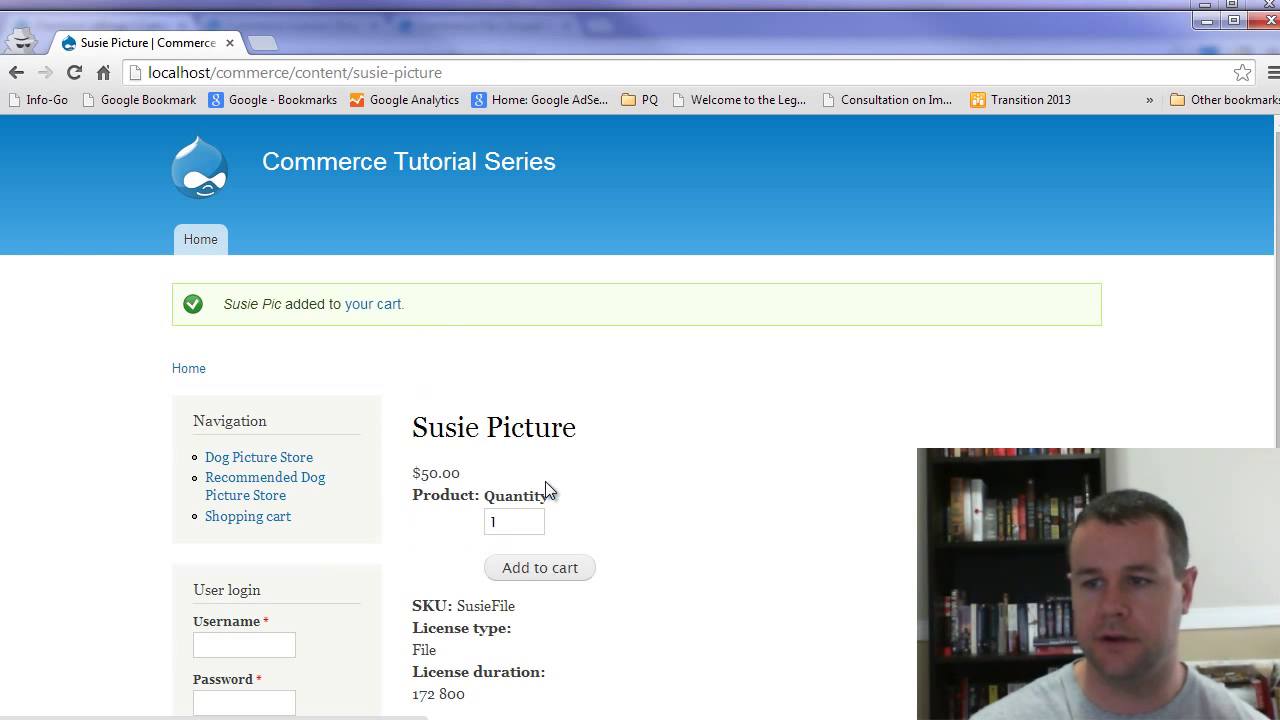
left_click(380, 306)
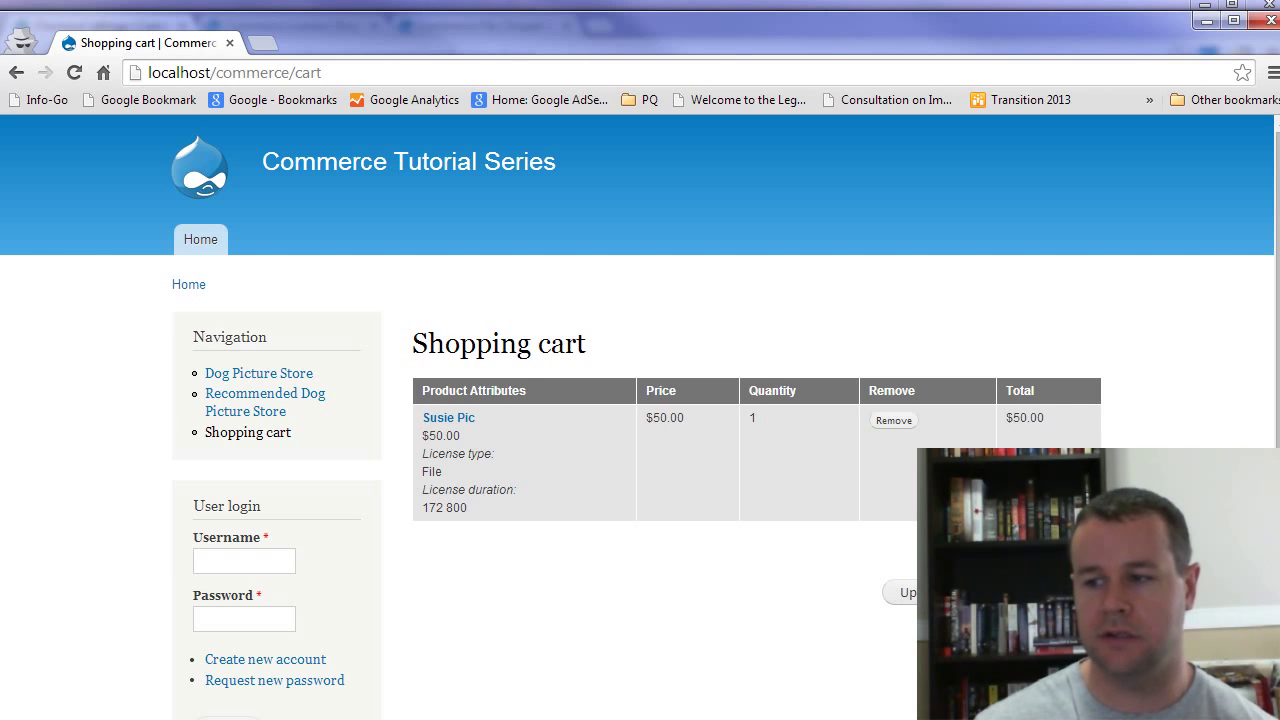
left_click(990, 592)
Step: Fill in the billing details with 'test' values and Alberta as province, then continue to review
scroll(490, 497, "down", 2)
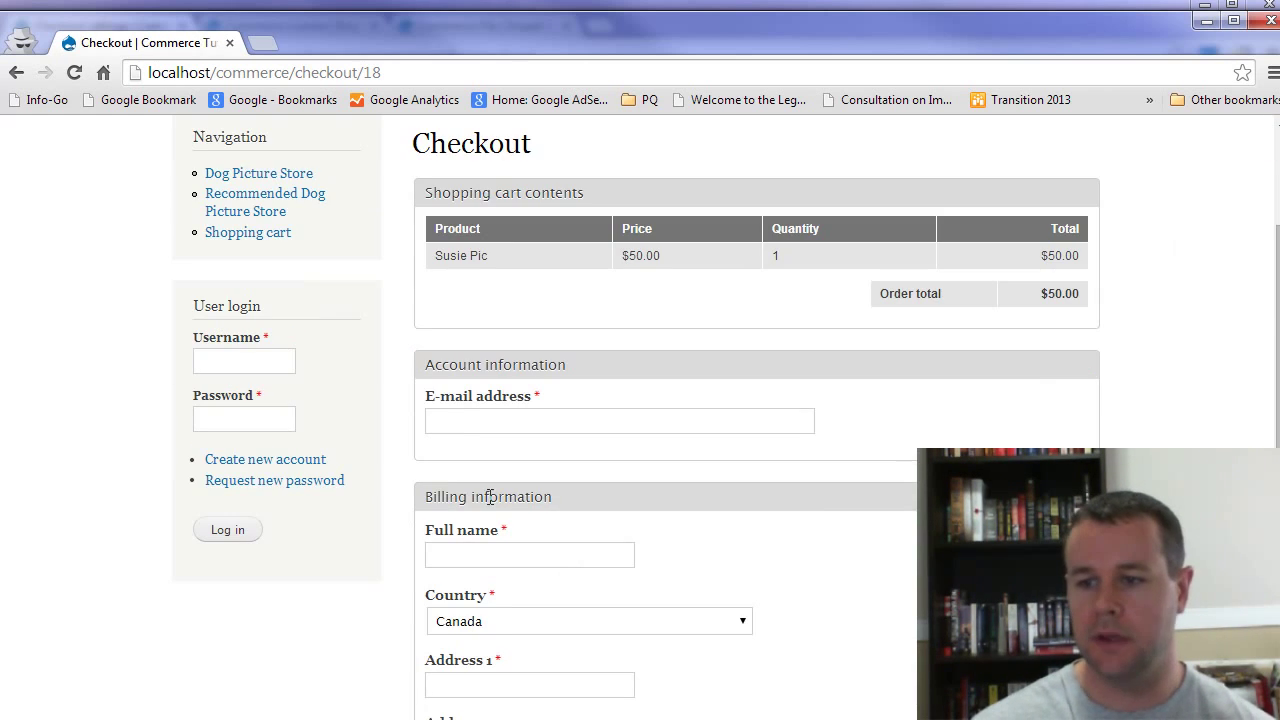
left_click(463, 419)
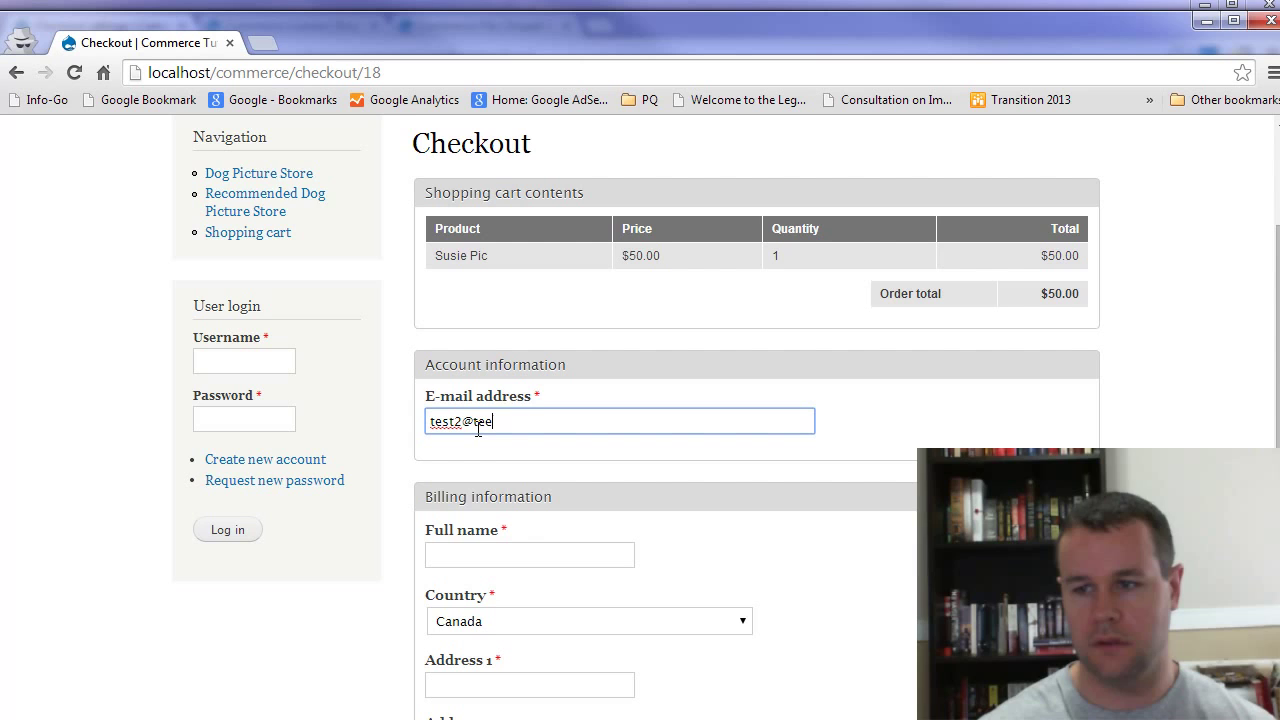
scroll(482, 446, "down", 2)
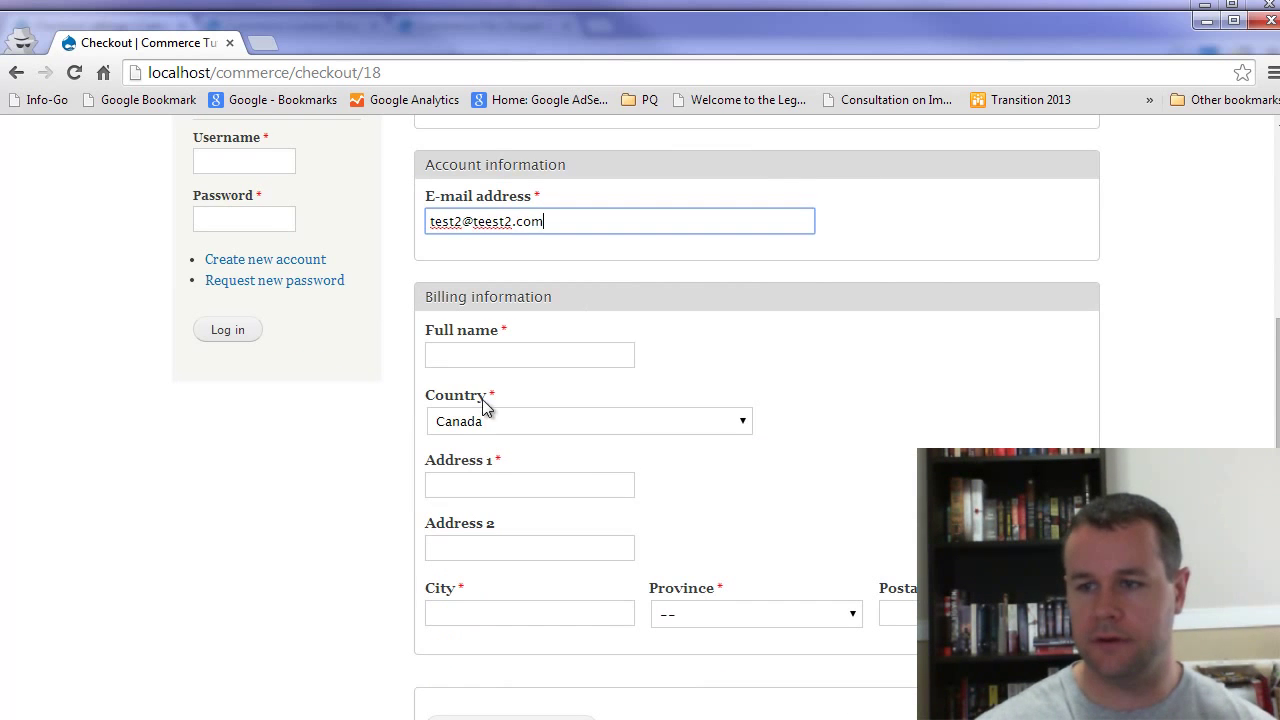
key("Tab")
type("test")
left_click(482, 497)
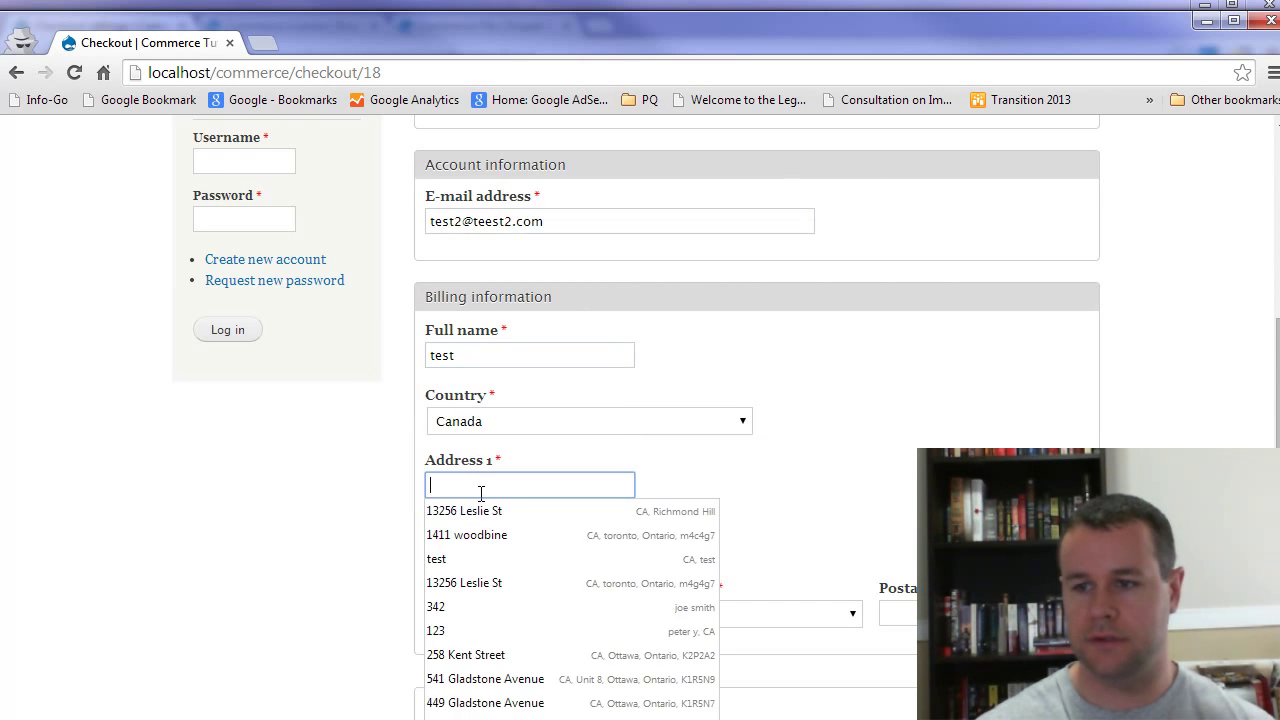
type("test")
left_click(388, 553)
left_click(490, 612)
type("test")
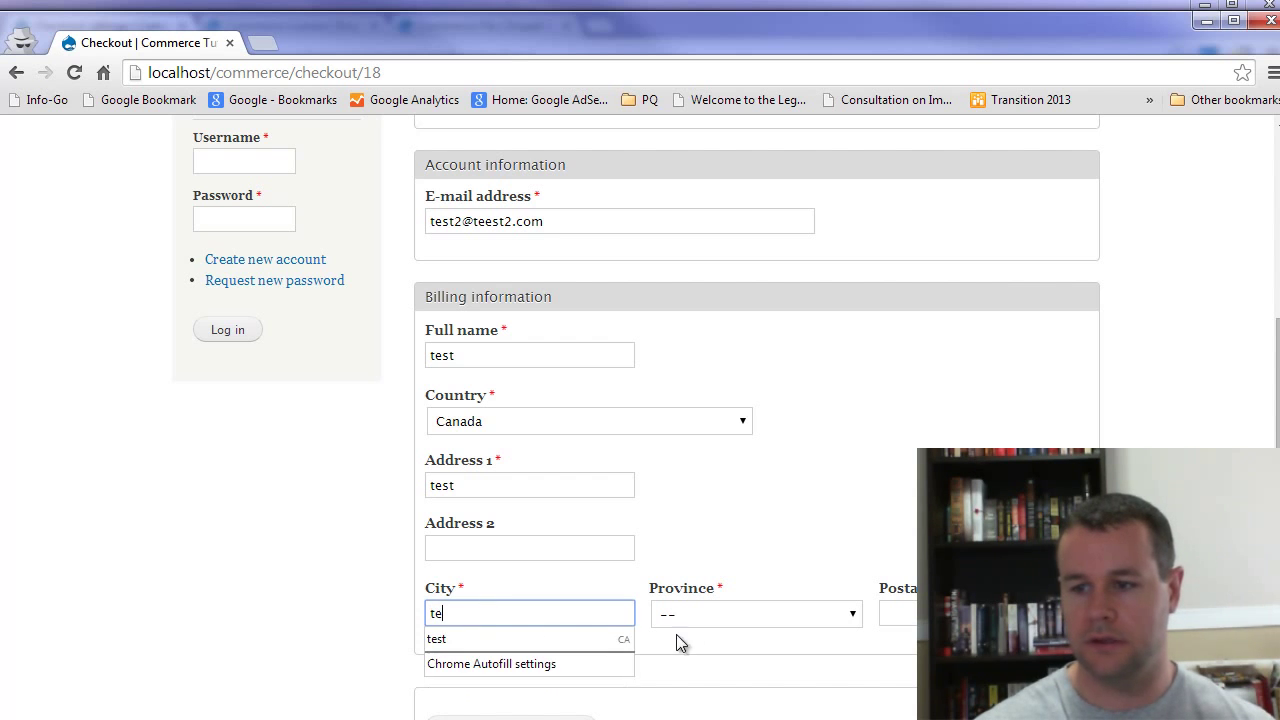
left_click(680, 614)
left_click(706, 651)
left_click(898, 612)
type("test")
scroll(686, 612, "down", 3)
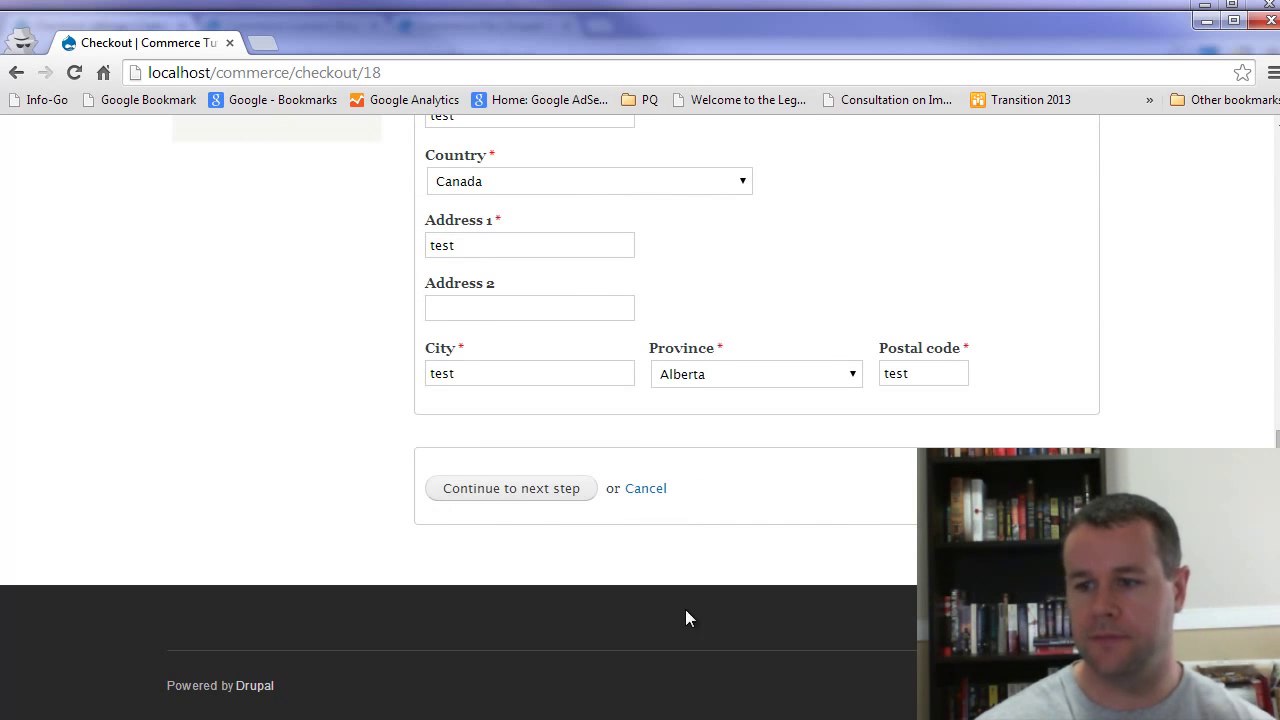
left_click(518, 496)
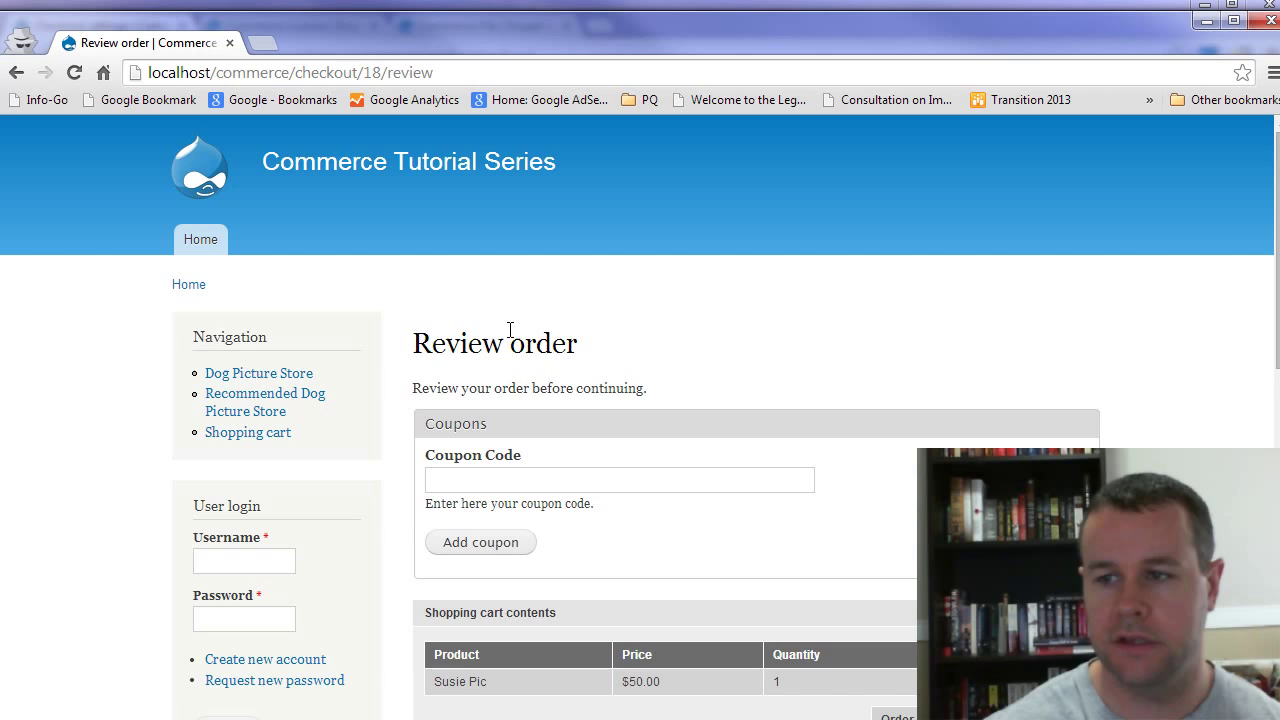
Step: Pay with Example payment using name '343' and submit the order
scroll(640, 360, "down", 4)
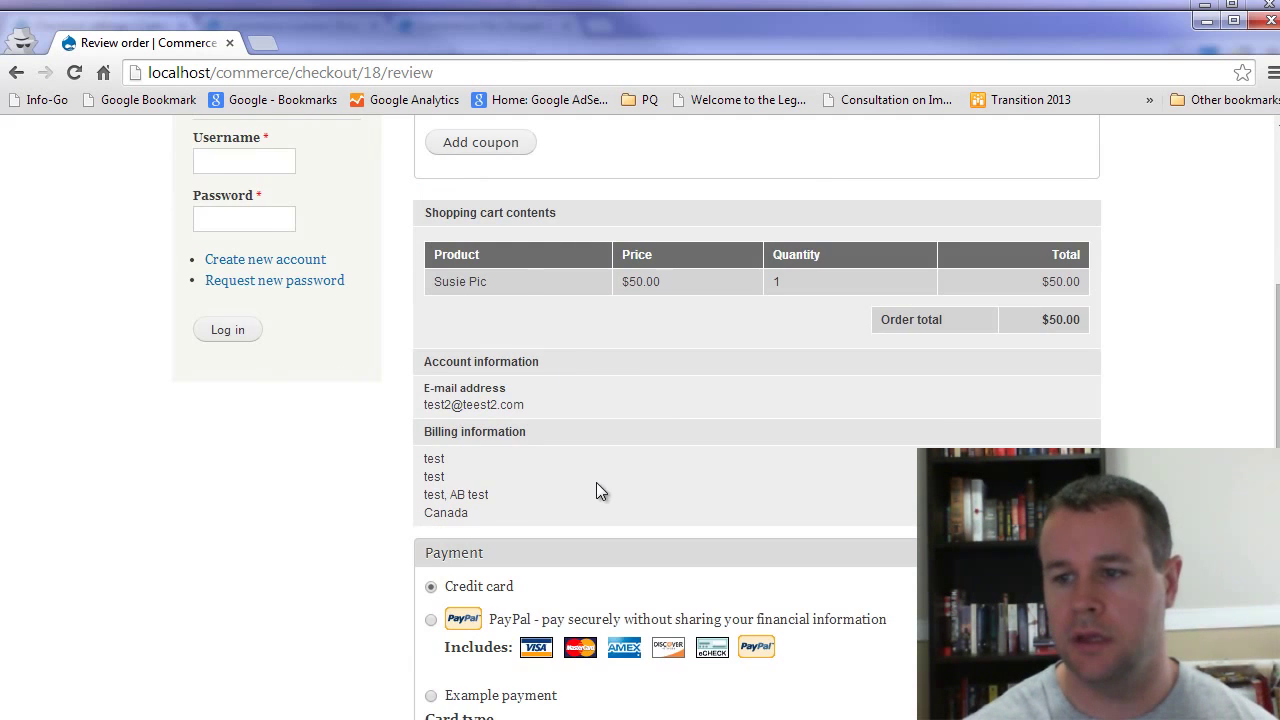
scroll(598, 490, "down", 3)
left_click(446, 399)
left_click(491, 446)
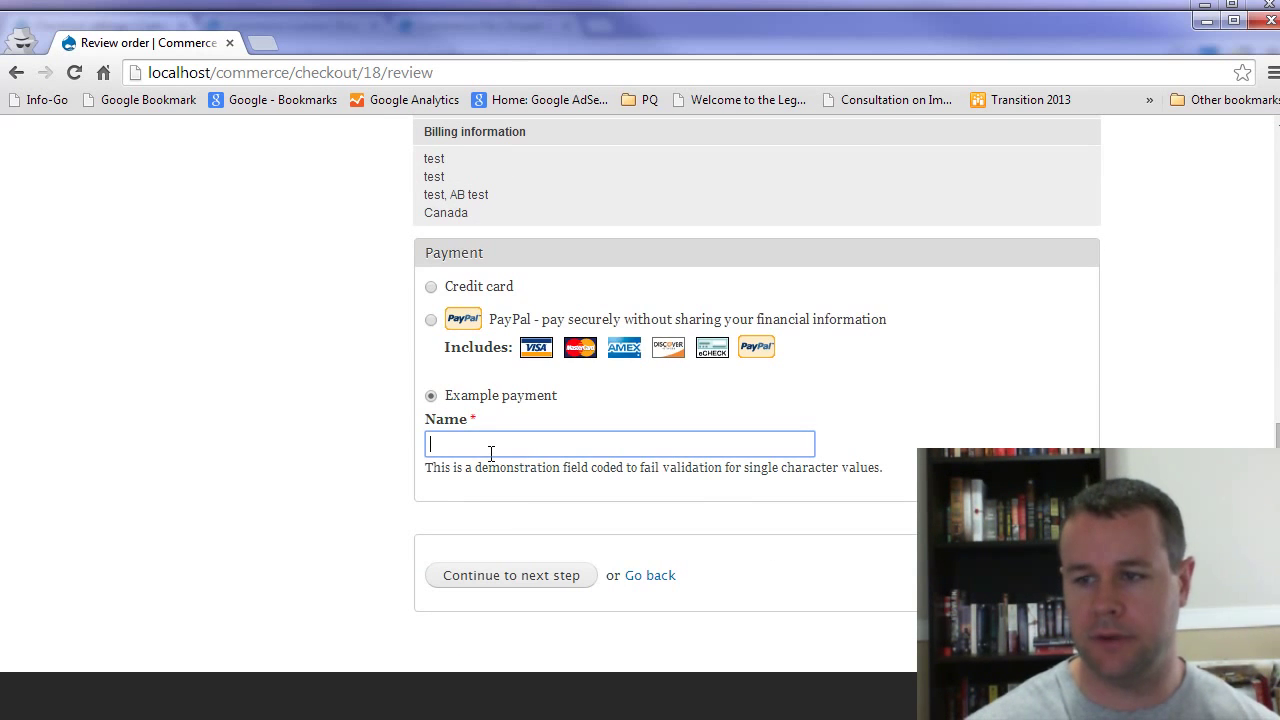
type("343")
left_click(506, 576)
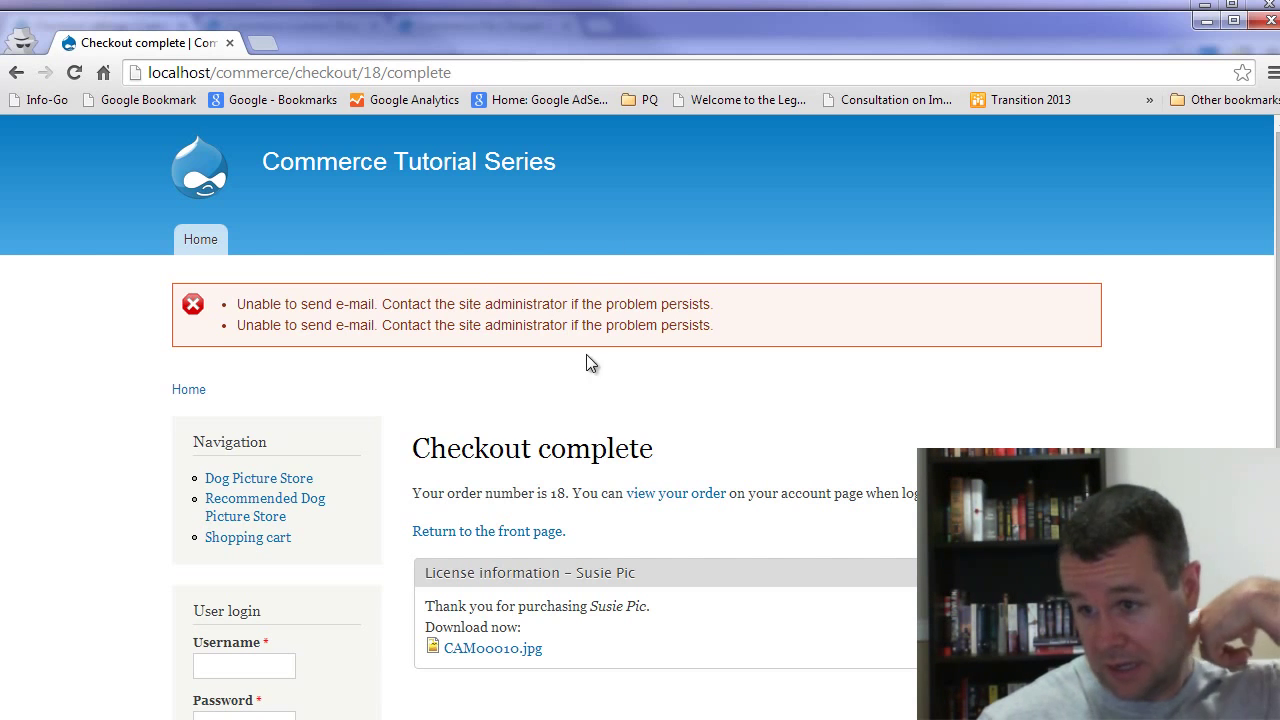
scroll(680, 402, "down", 1)
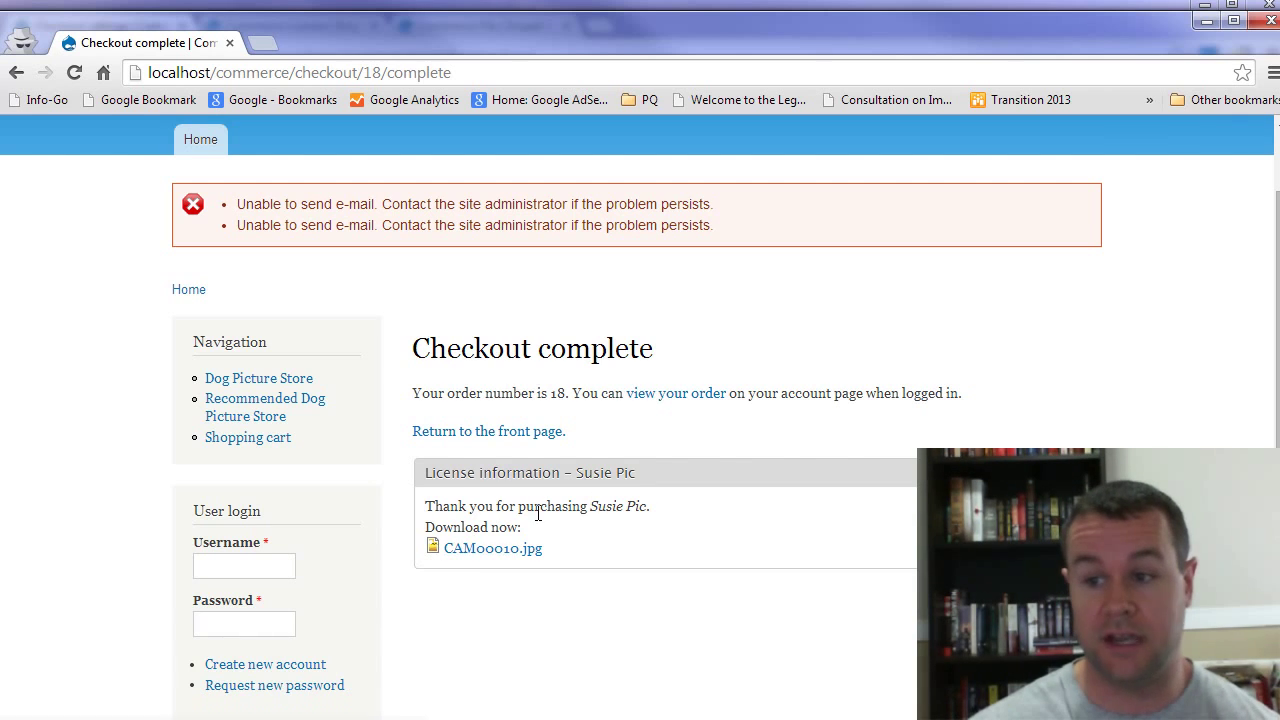
left_click_drag(435, 505, 683, 509)
left_click(686, 506)
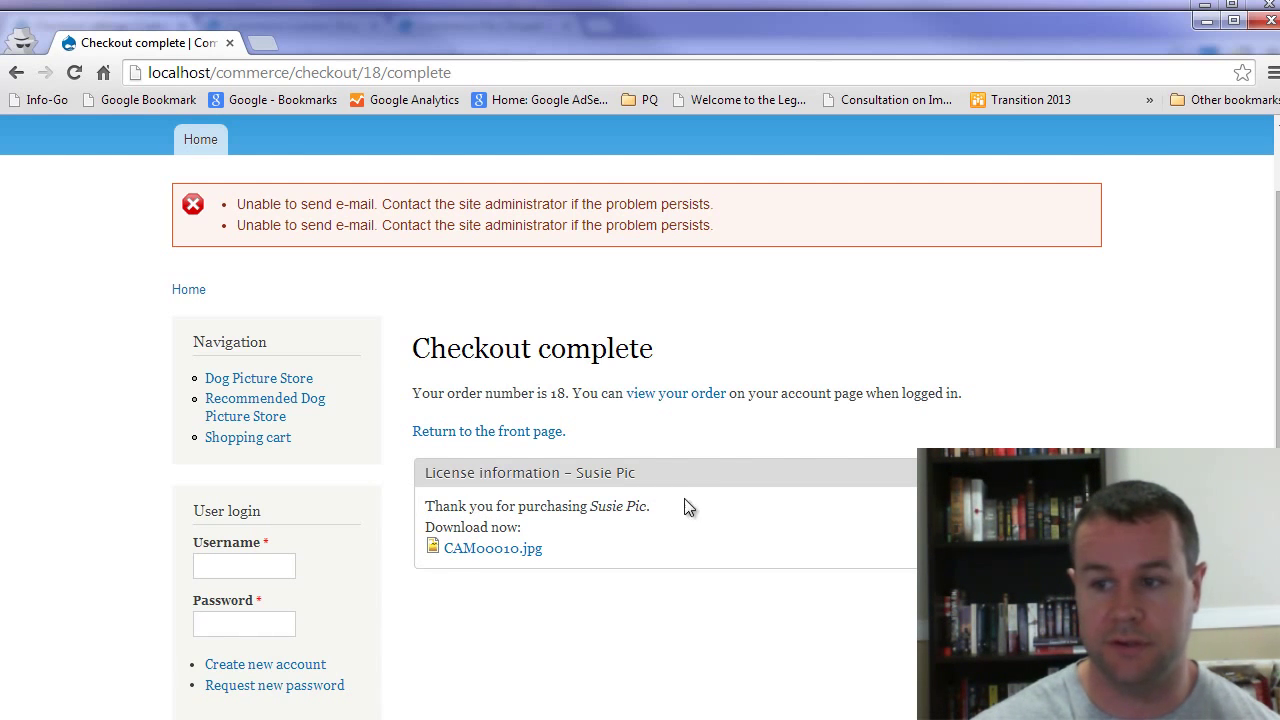
left_click(497, 552)
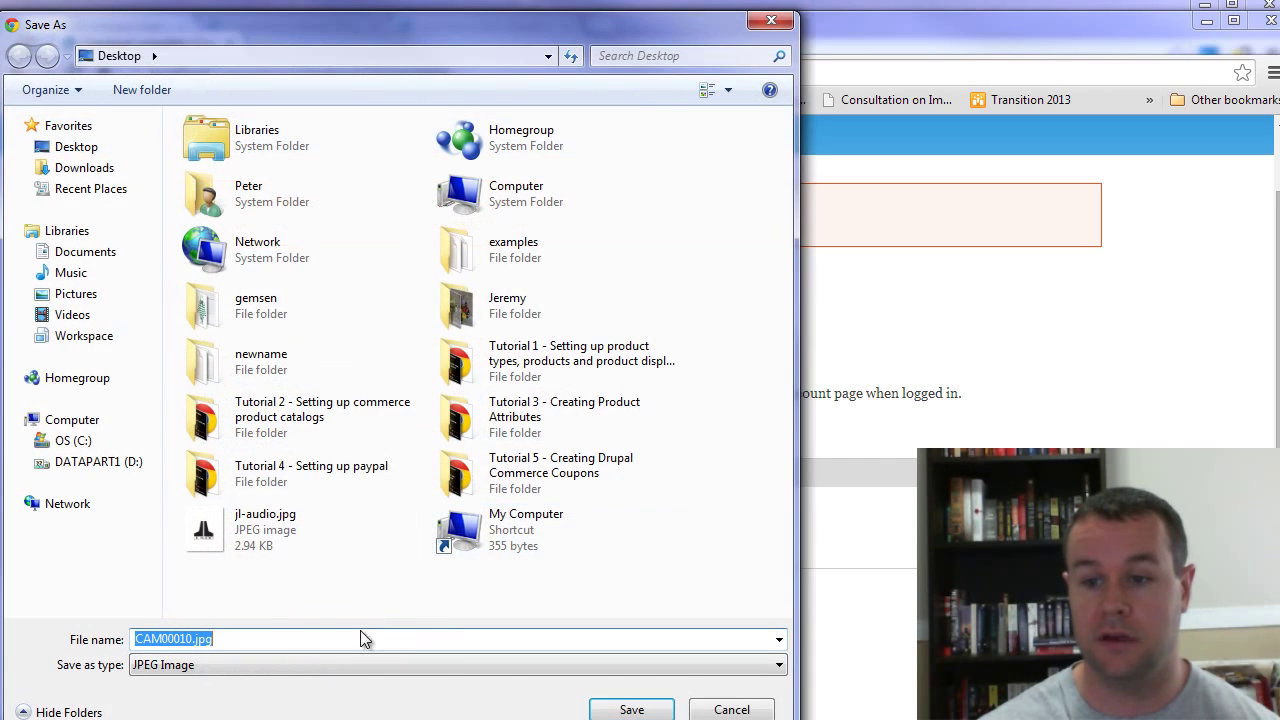
left_click(731, 710)
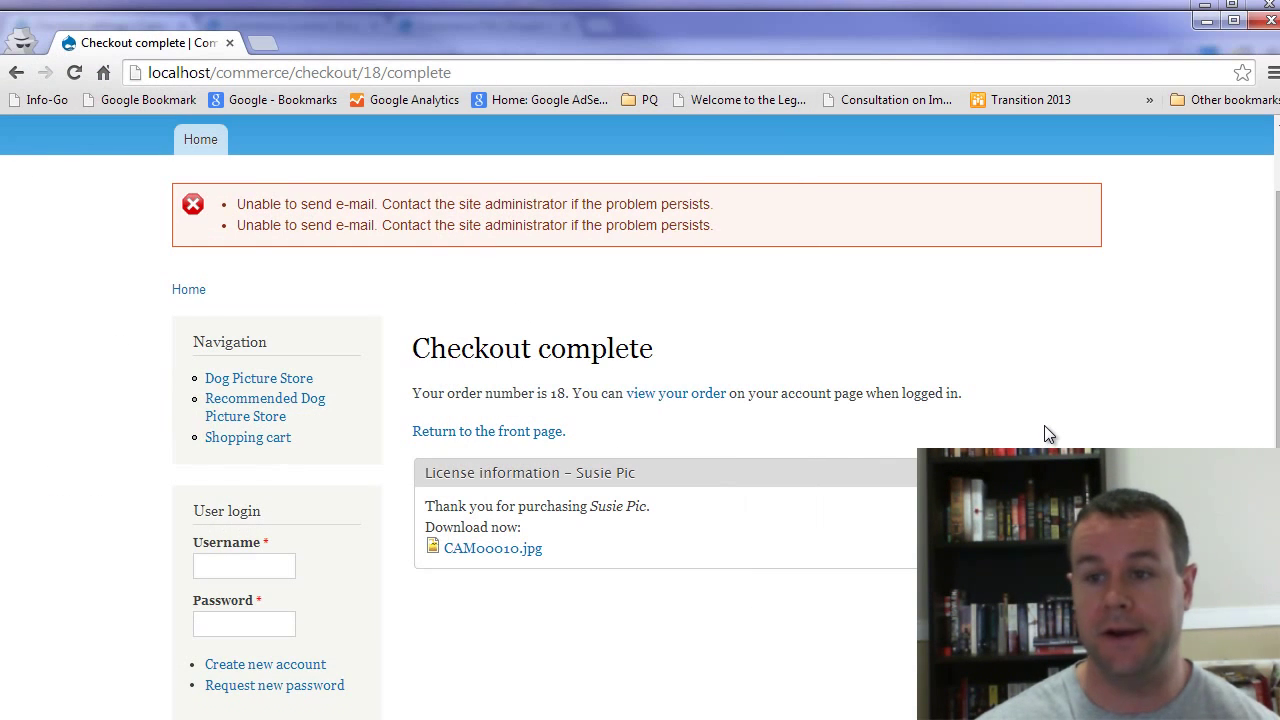